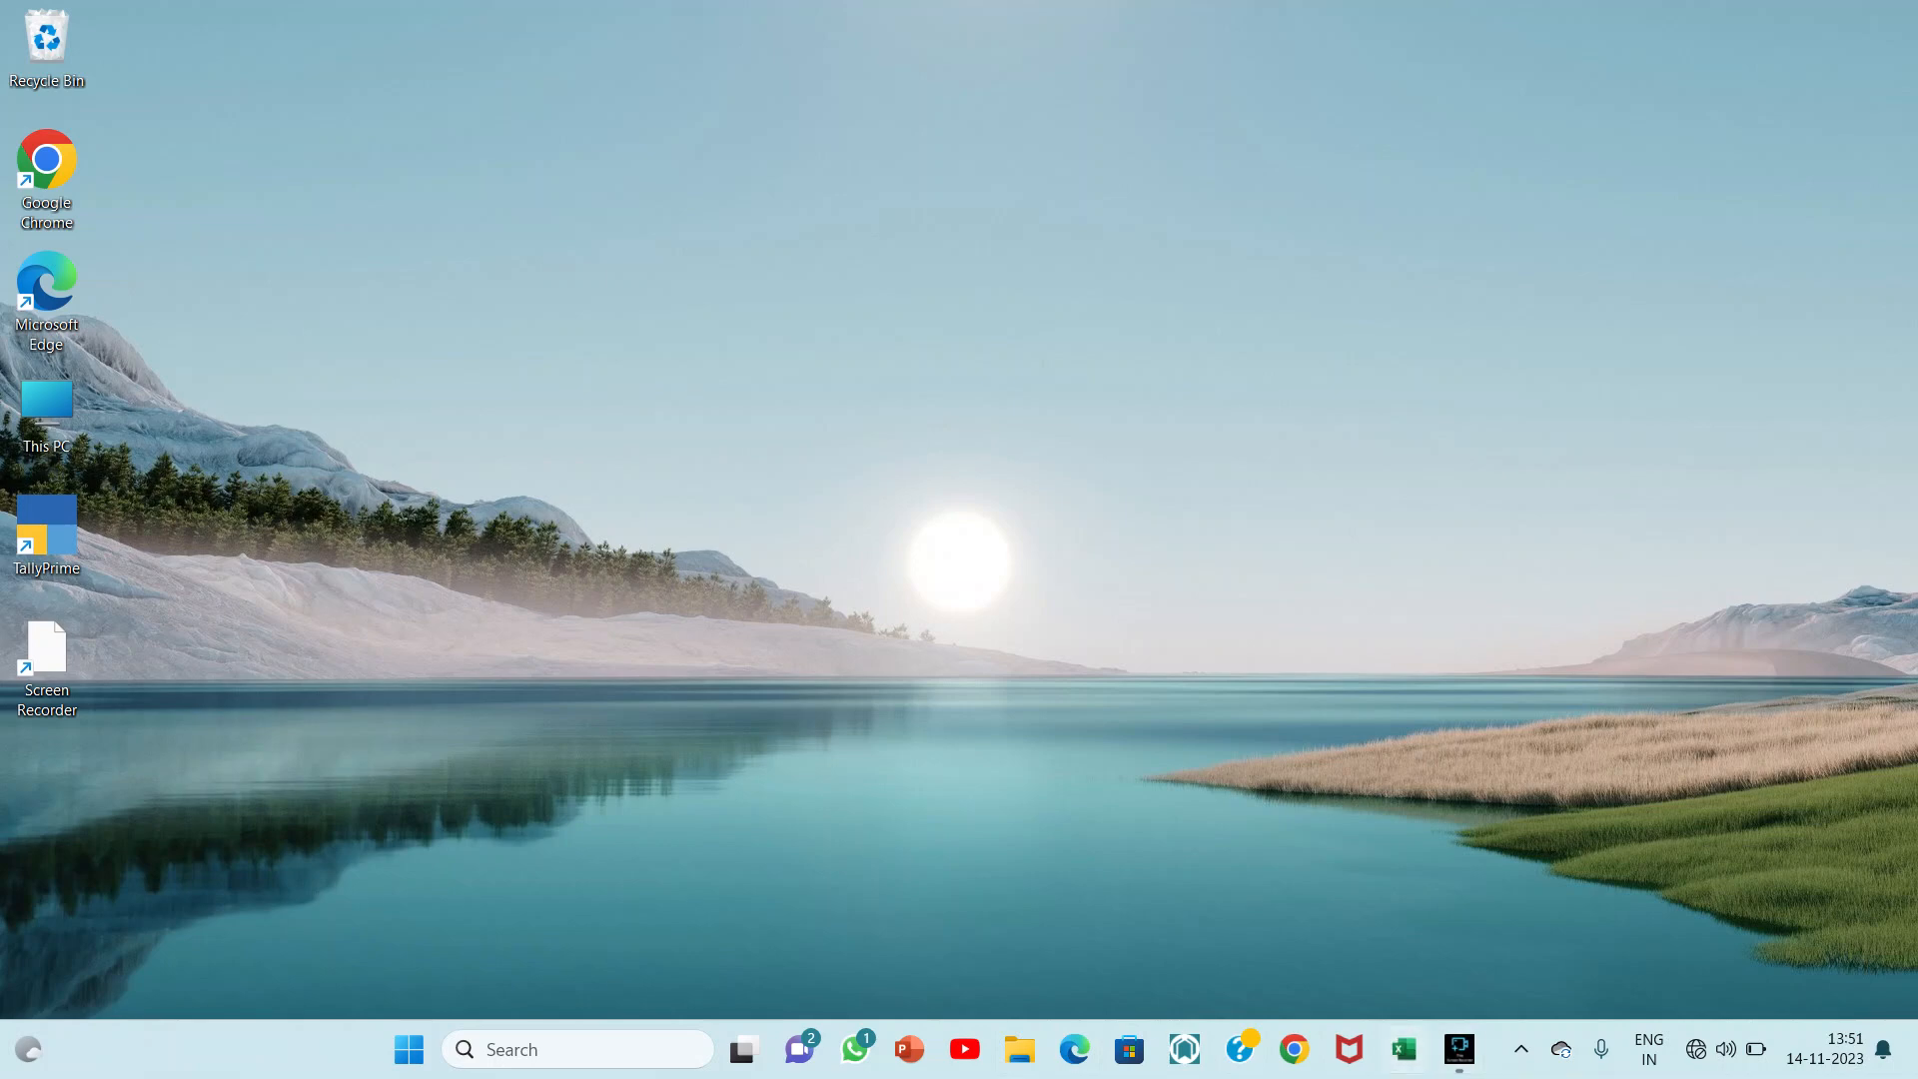
Create a blank workbook in Excel and merge and center cells A1:F2
click(1403, 1049)
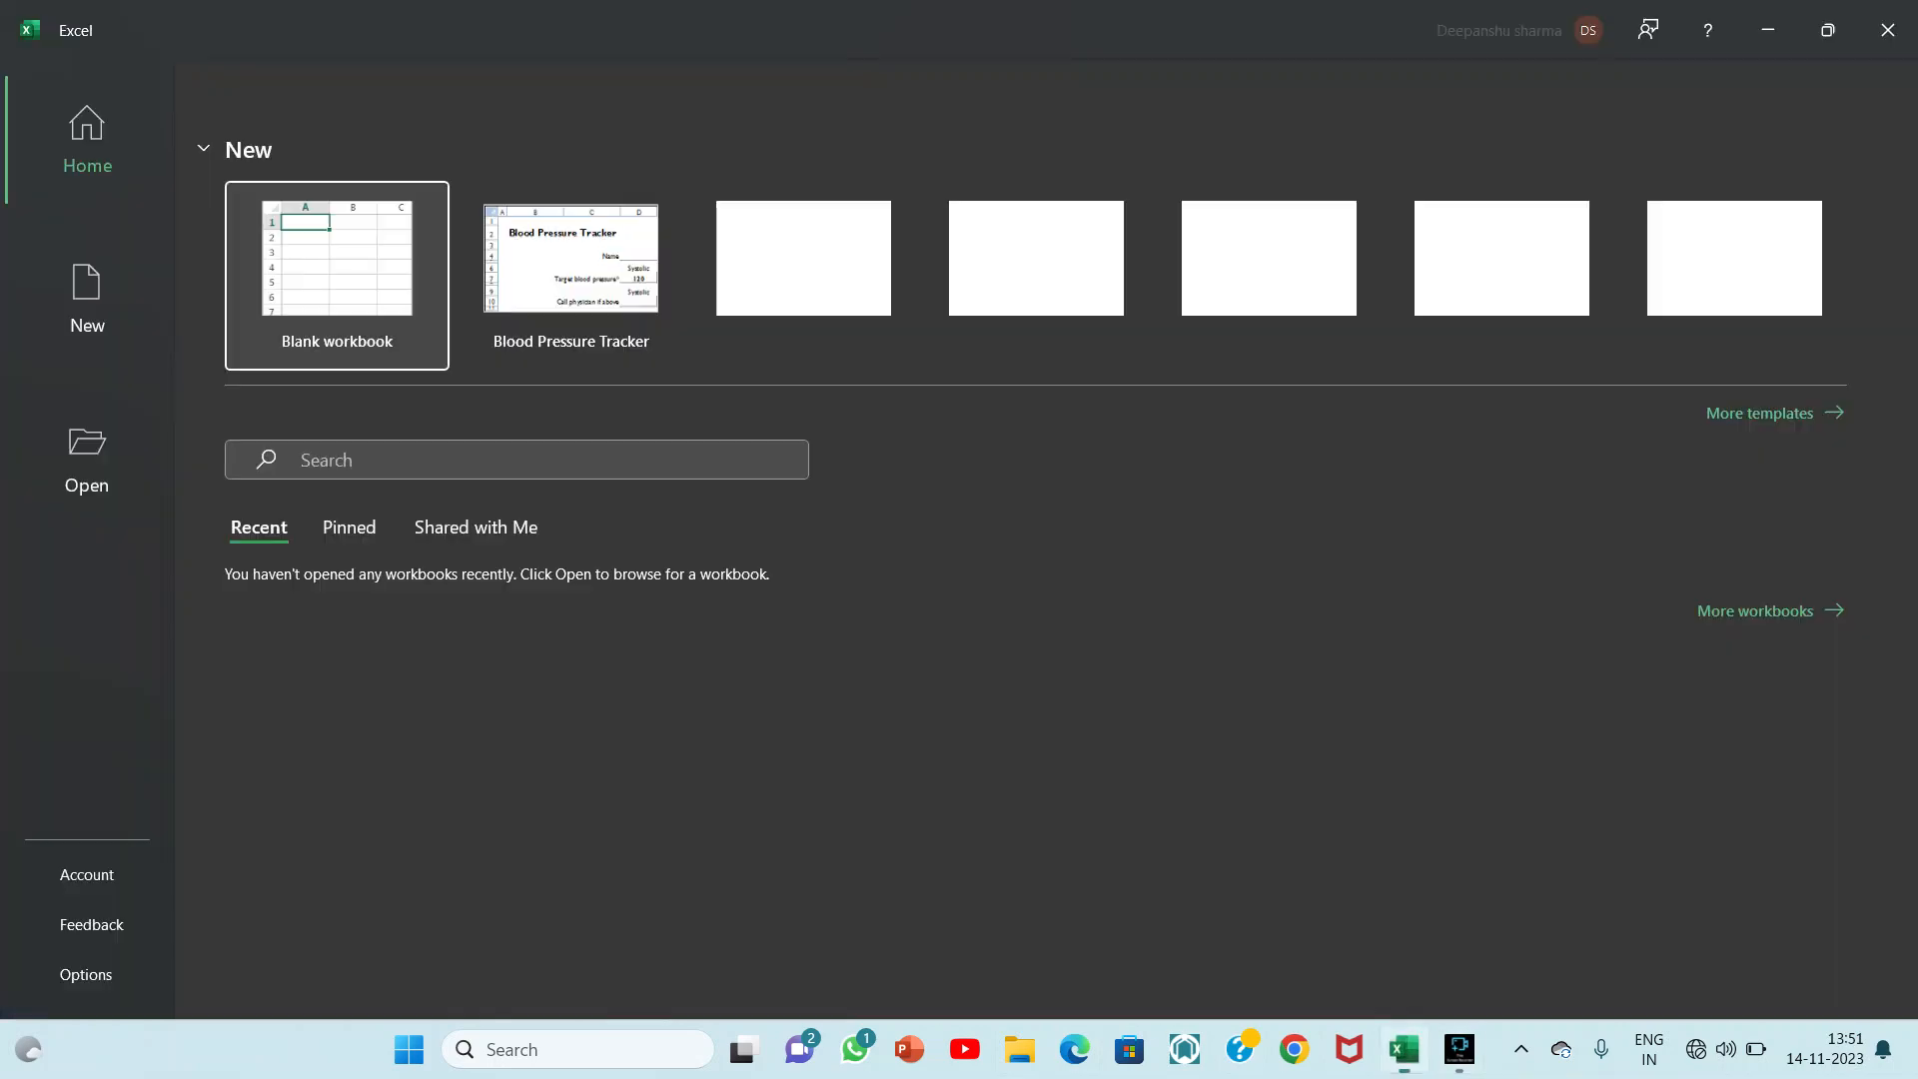
double_click(336, 276)
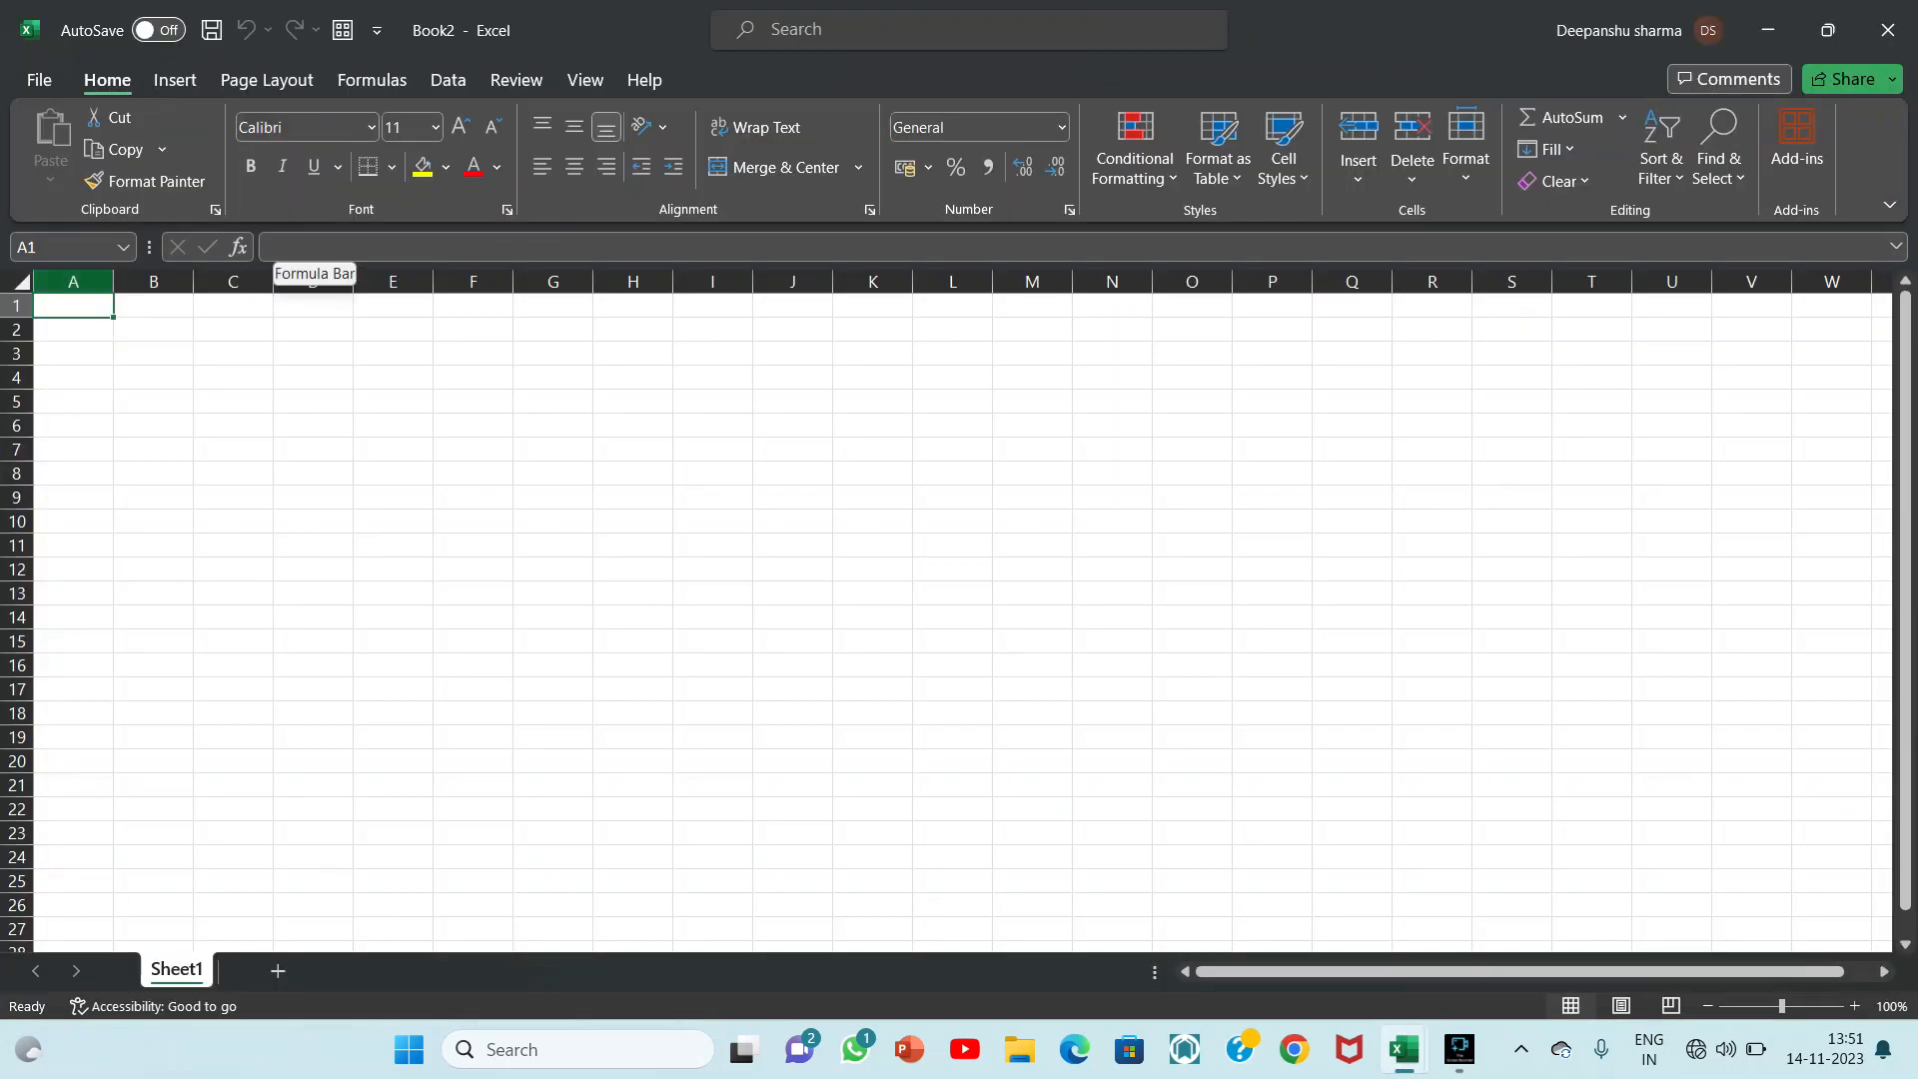
drag(73, 305, 474, 328)
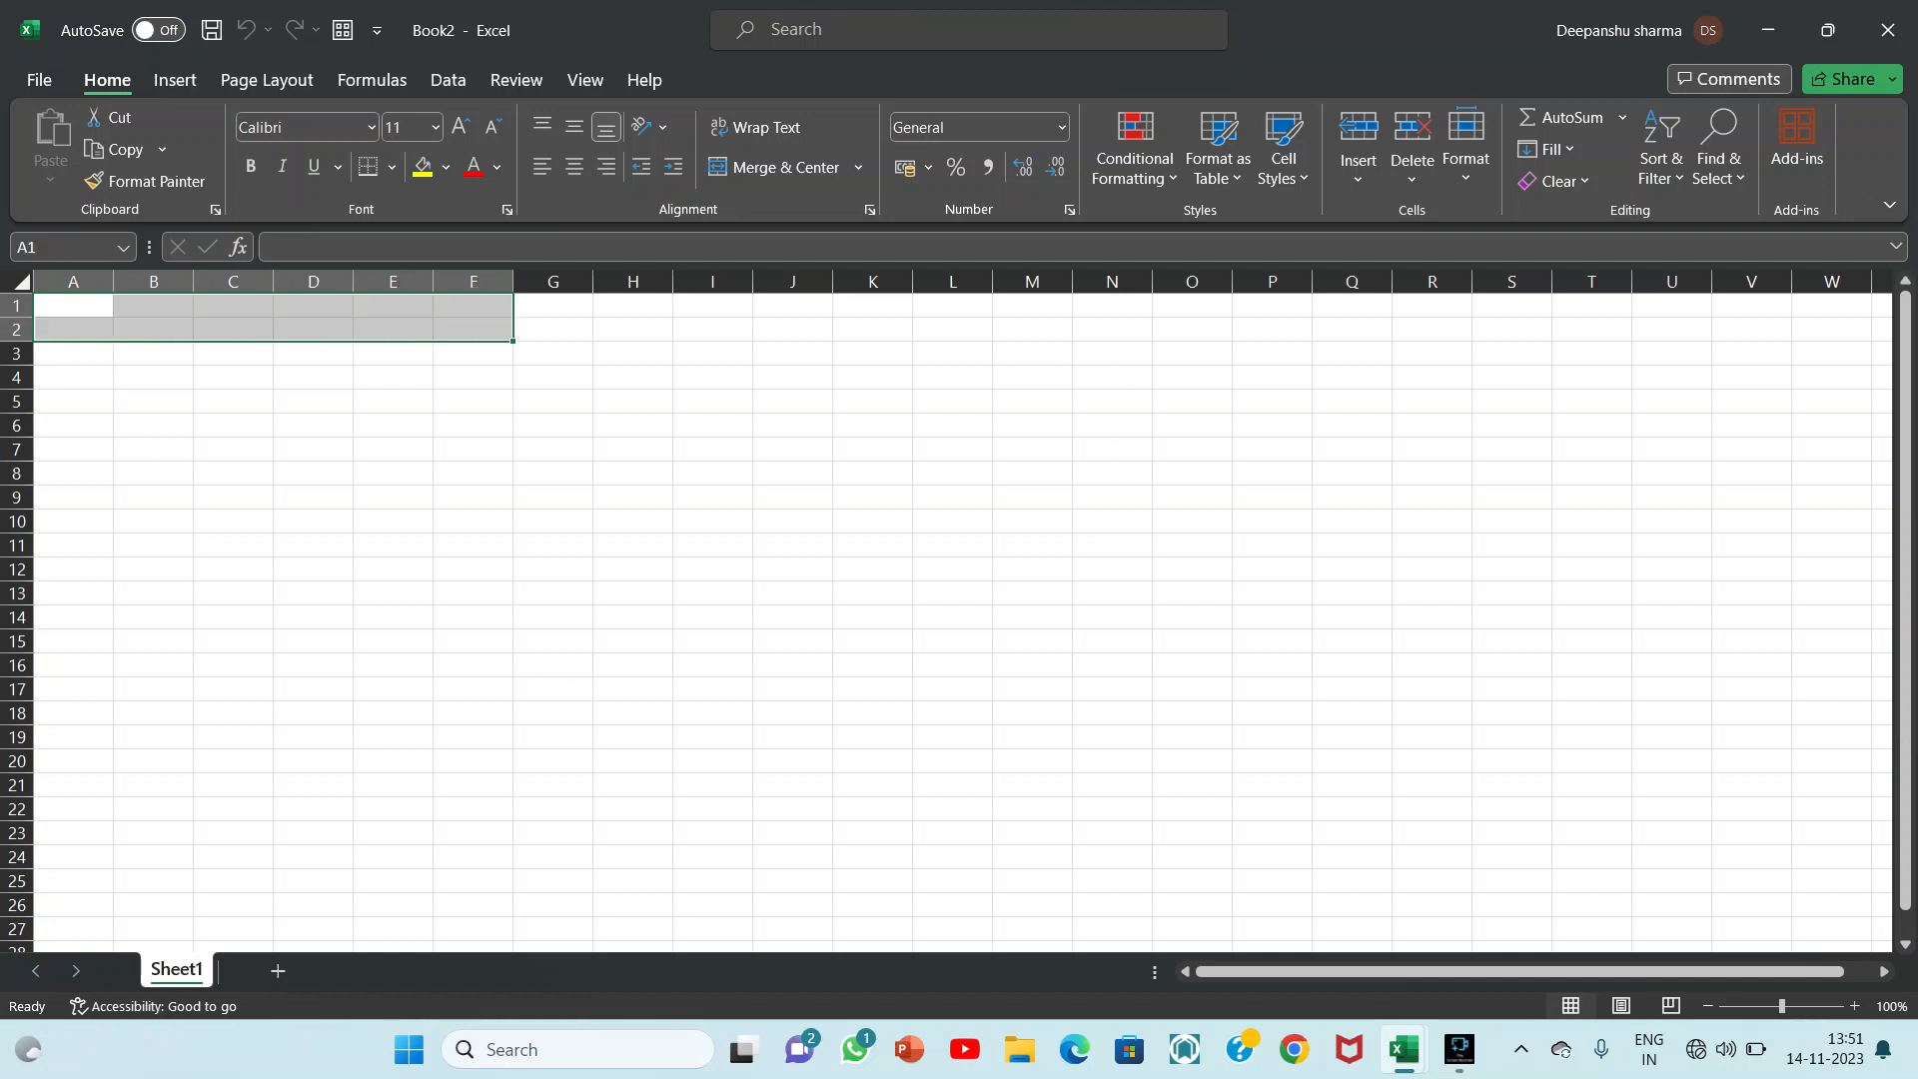
click(773, 167)
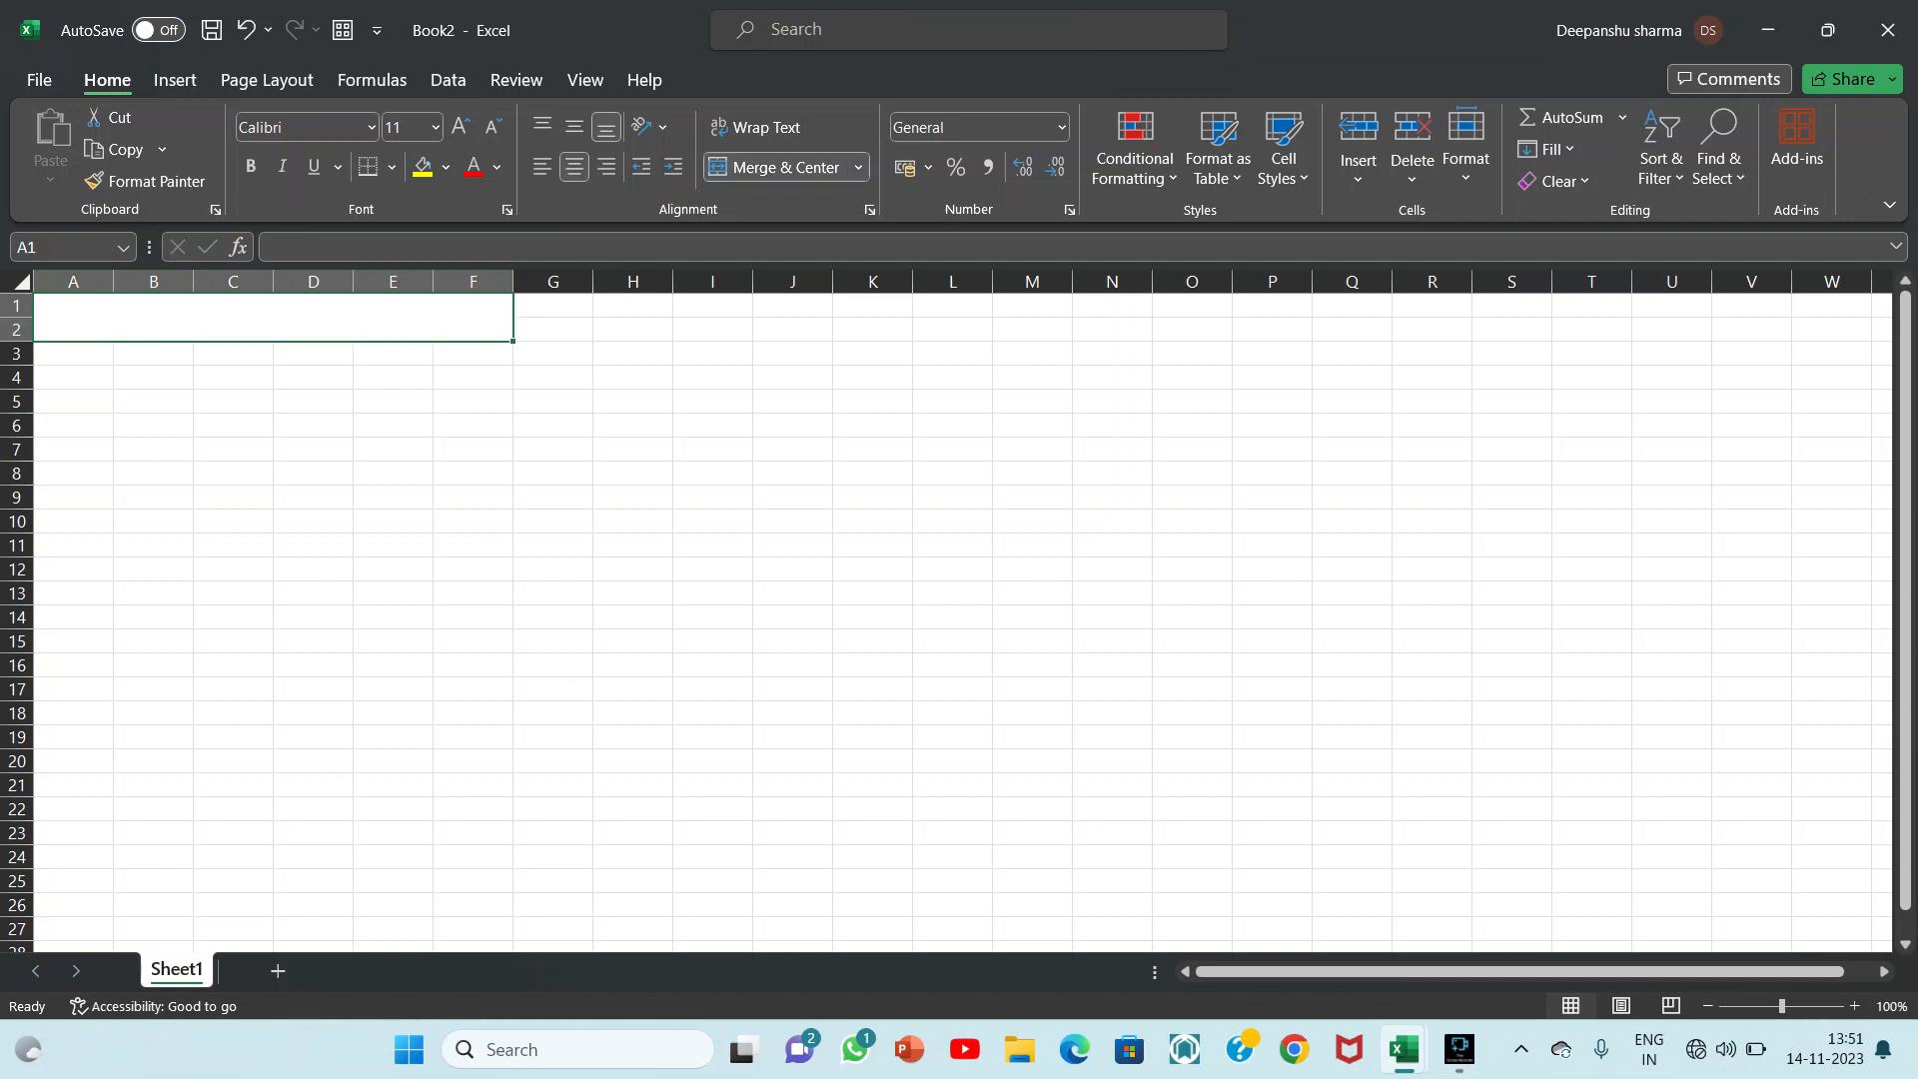
Enter the title "Grade Table" in the merged cell and underline it
key(BackSpace)
text(G)
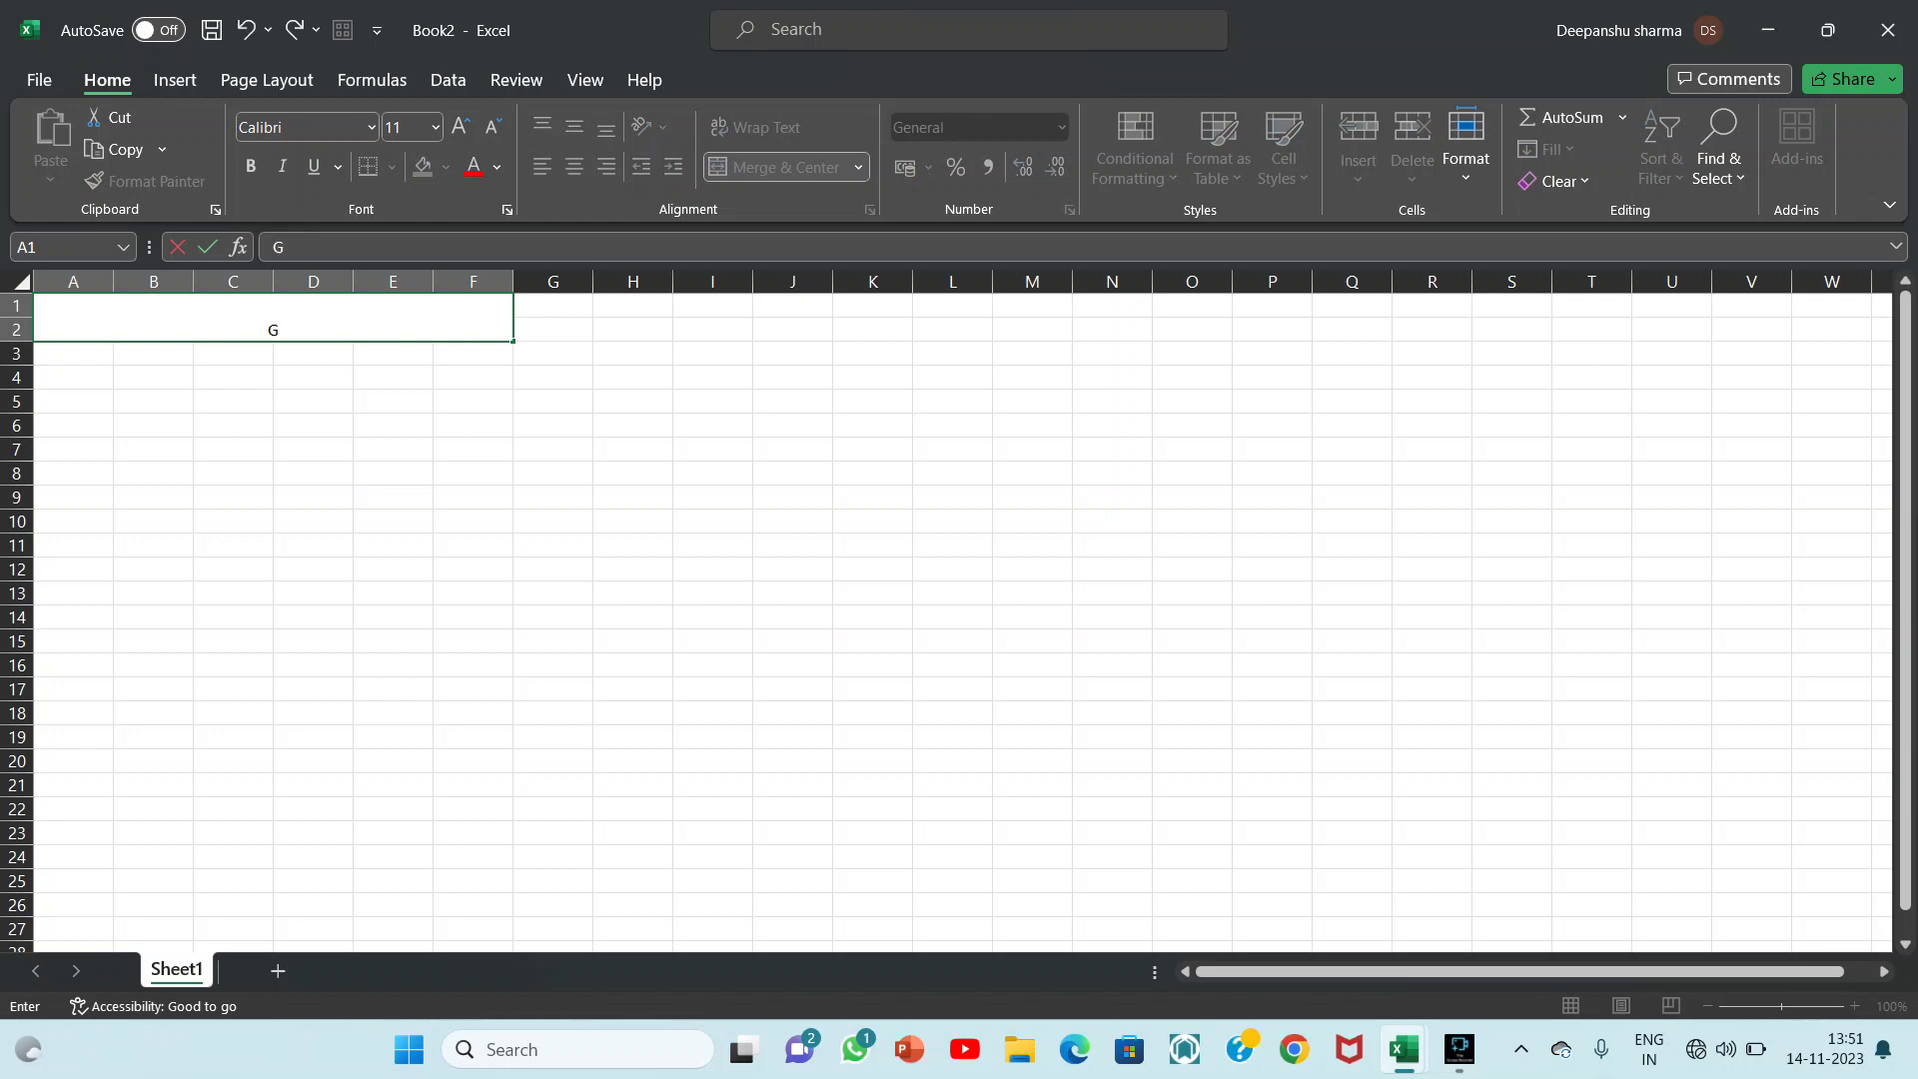
text(rade Table)
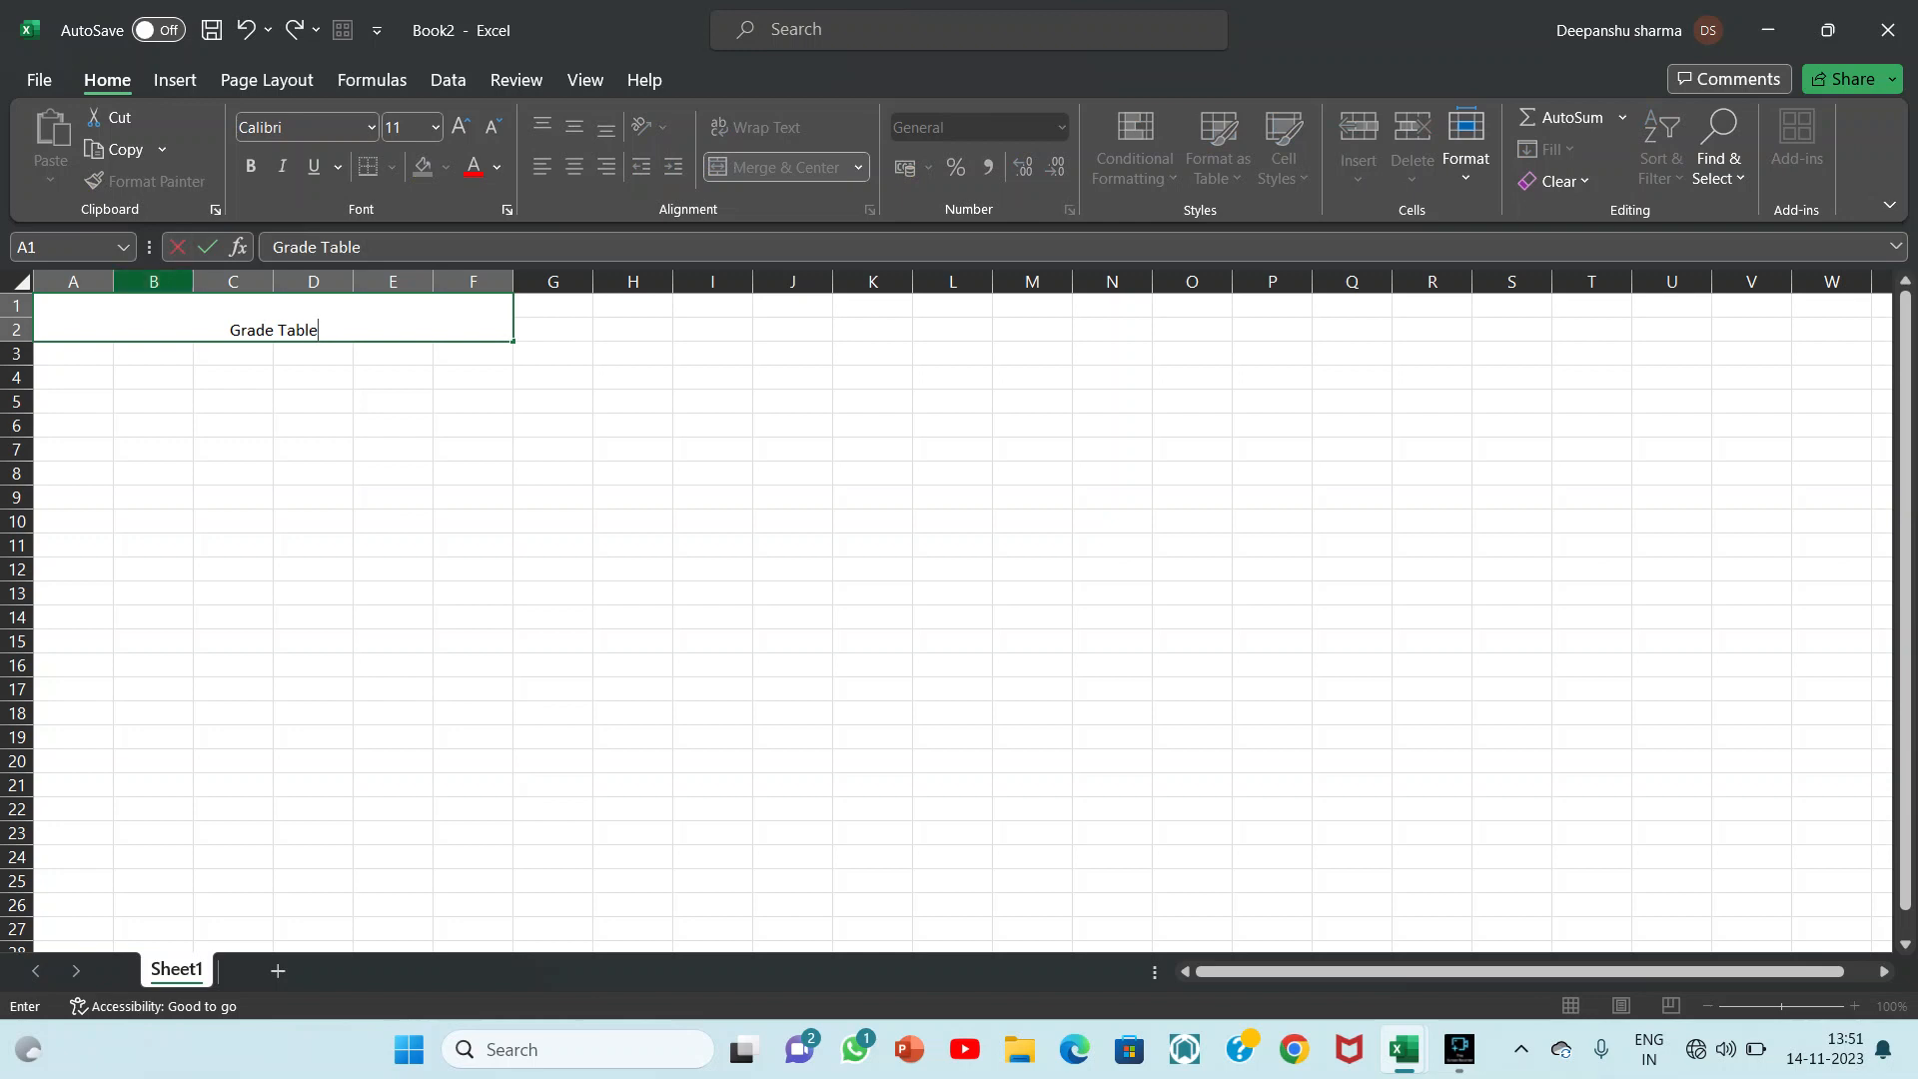
key(ctrl+a)
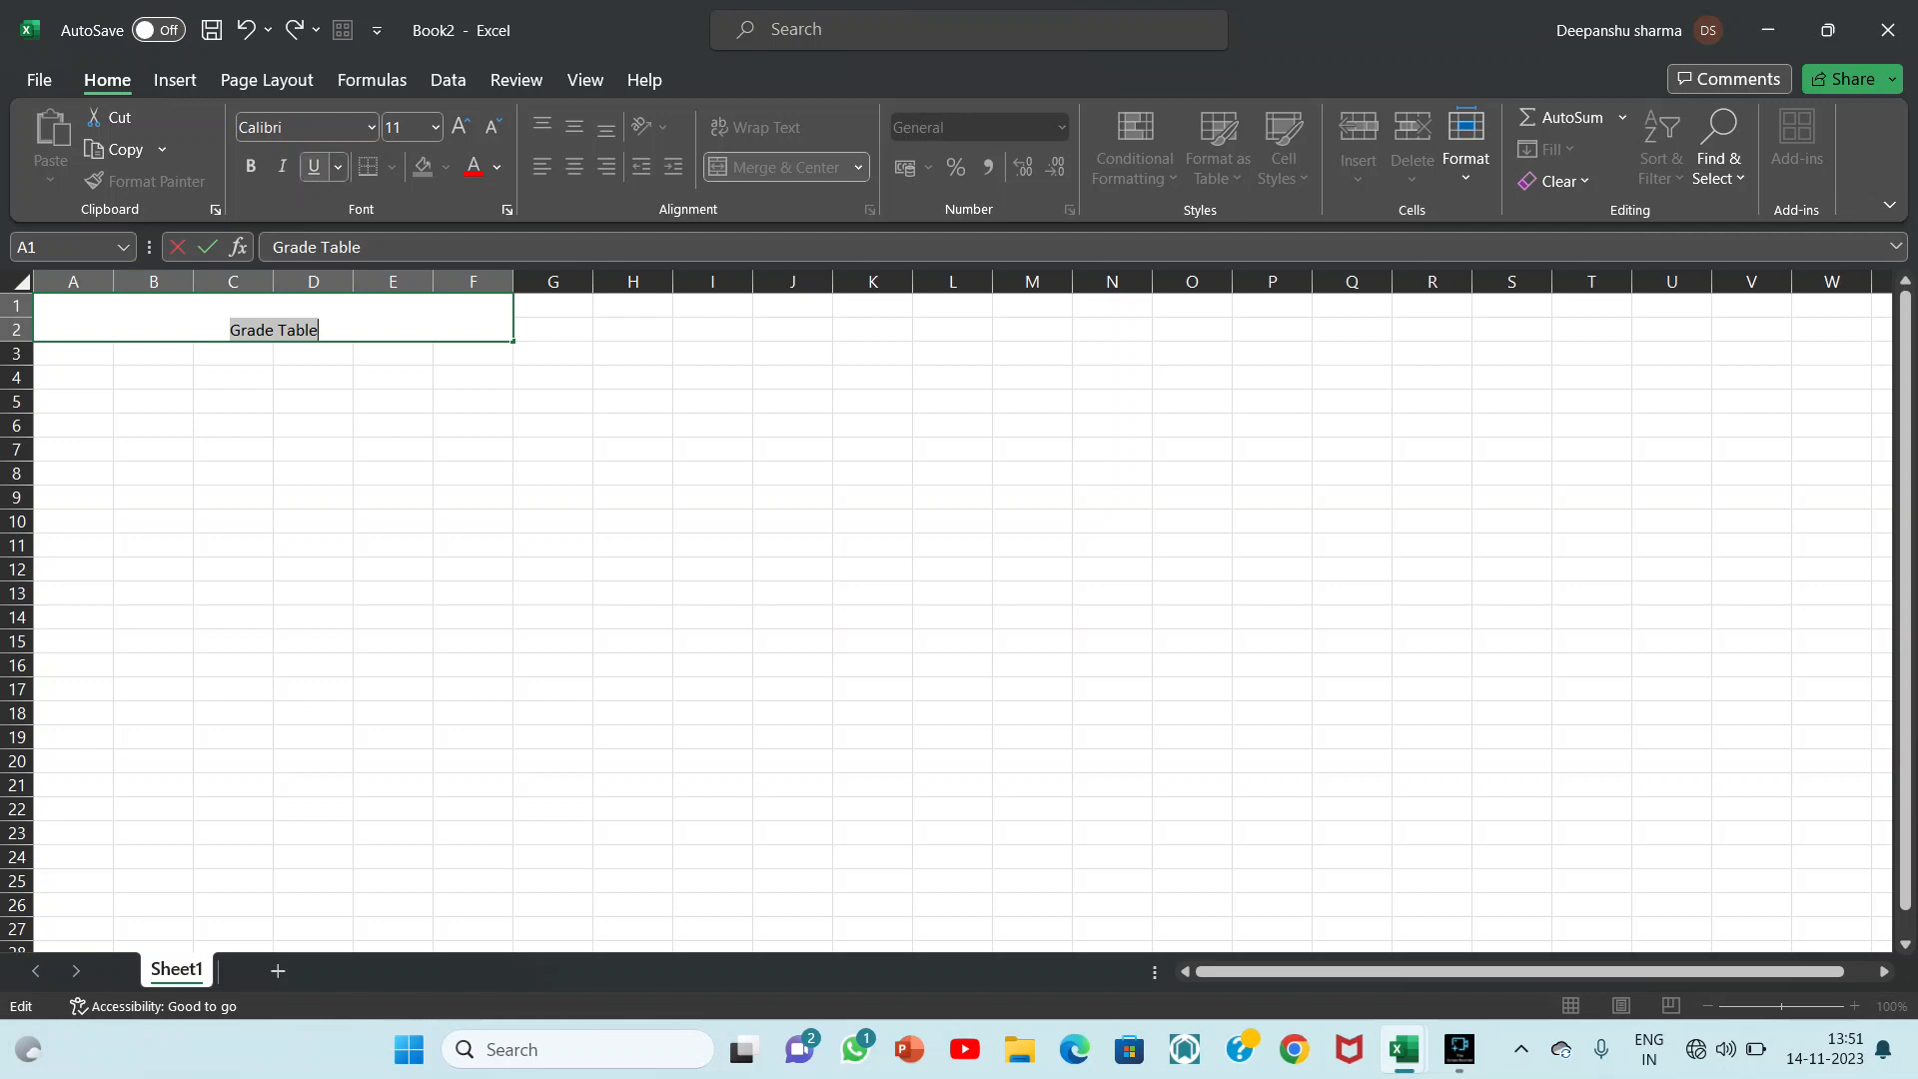
click(314, 166)
click(314, 165)
click(313, 166)
key(Return)
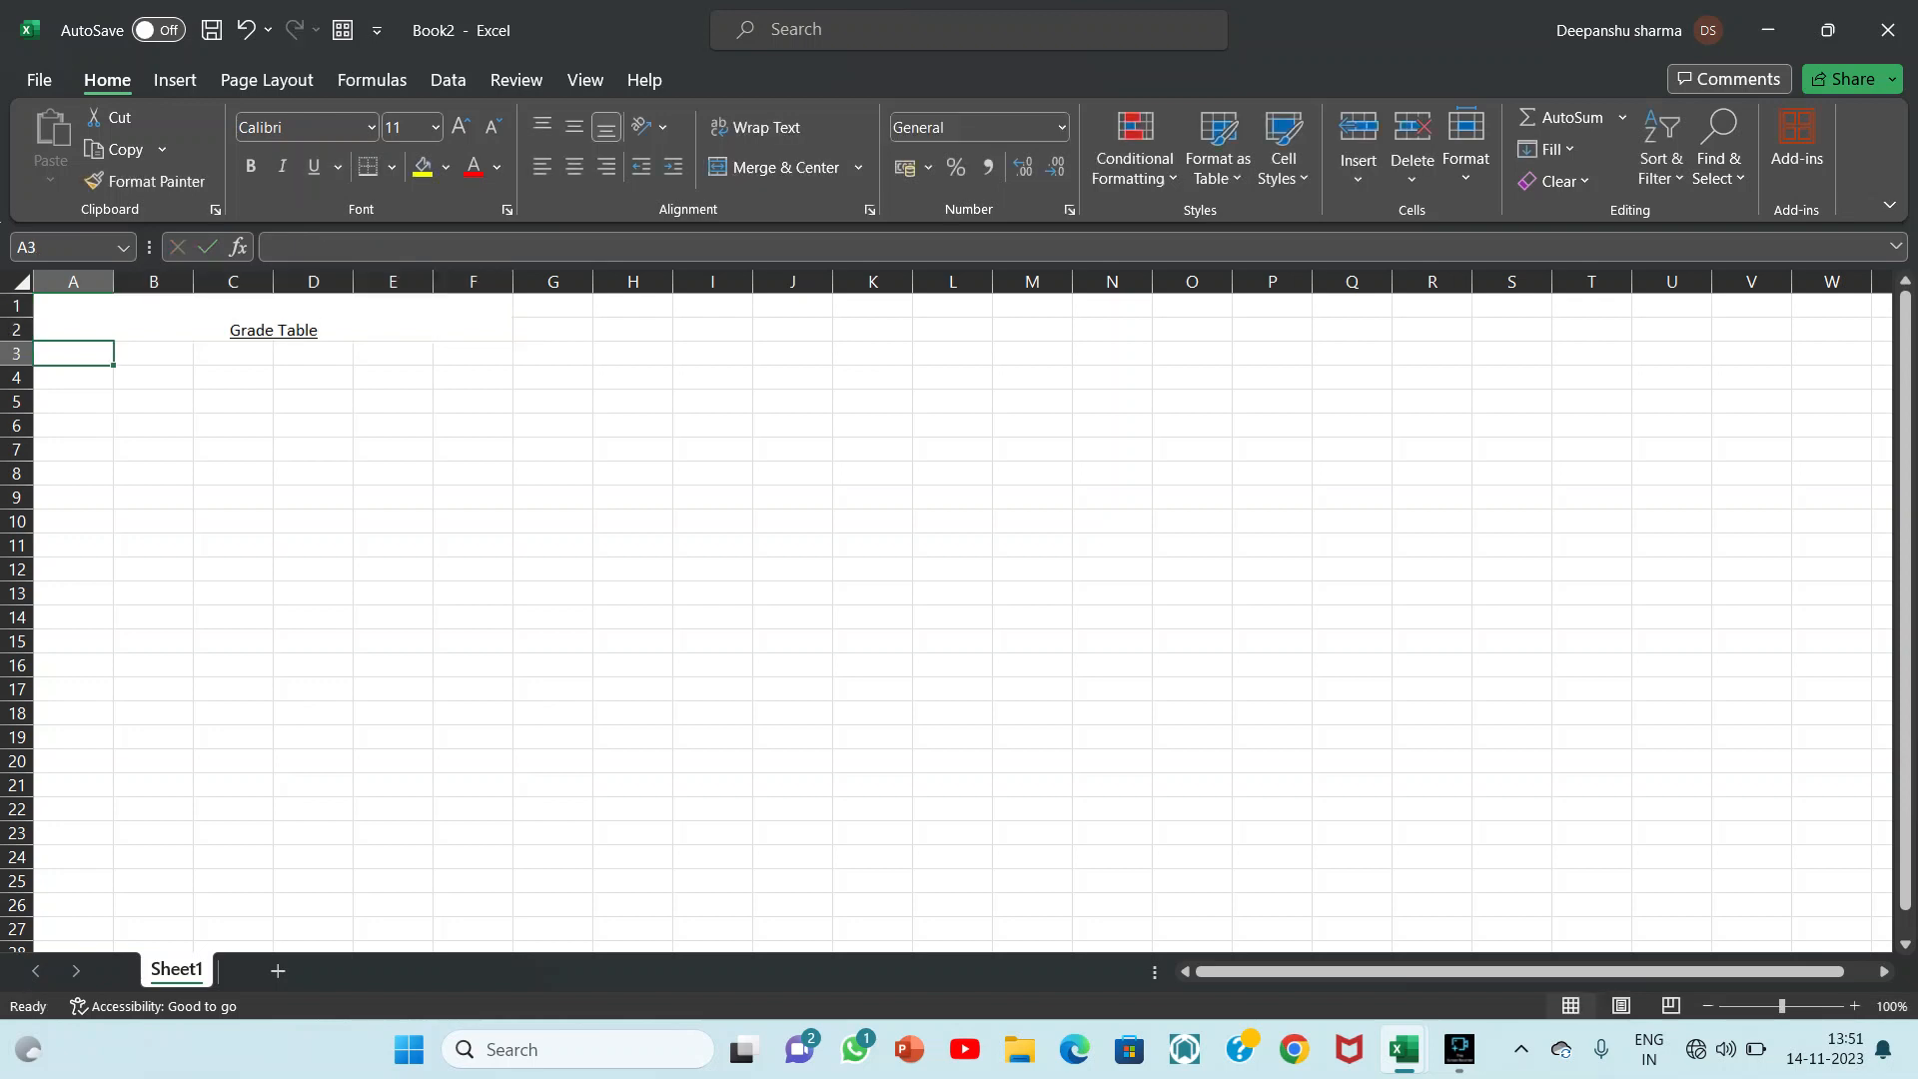
Enter the heading "Sr.no" in A3 and the serial numbers 1 to 6 in A4:A9
text(Sr.no)
key(Return)
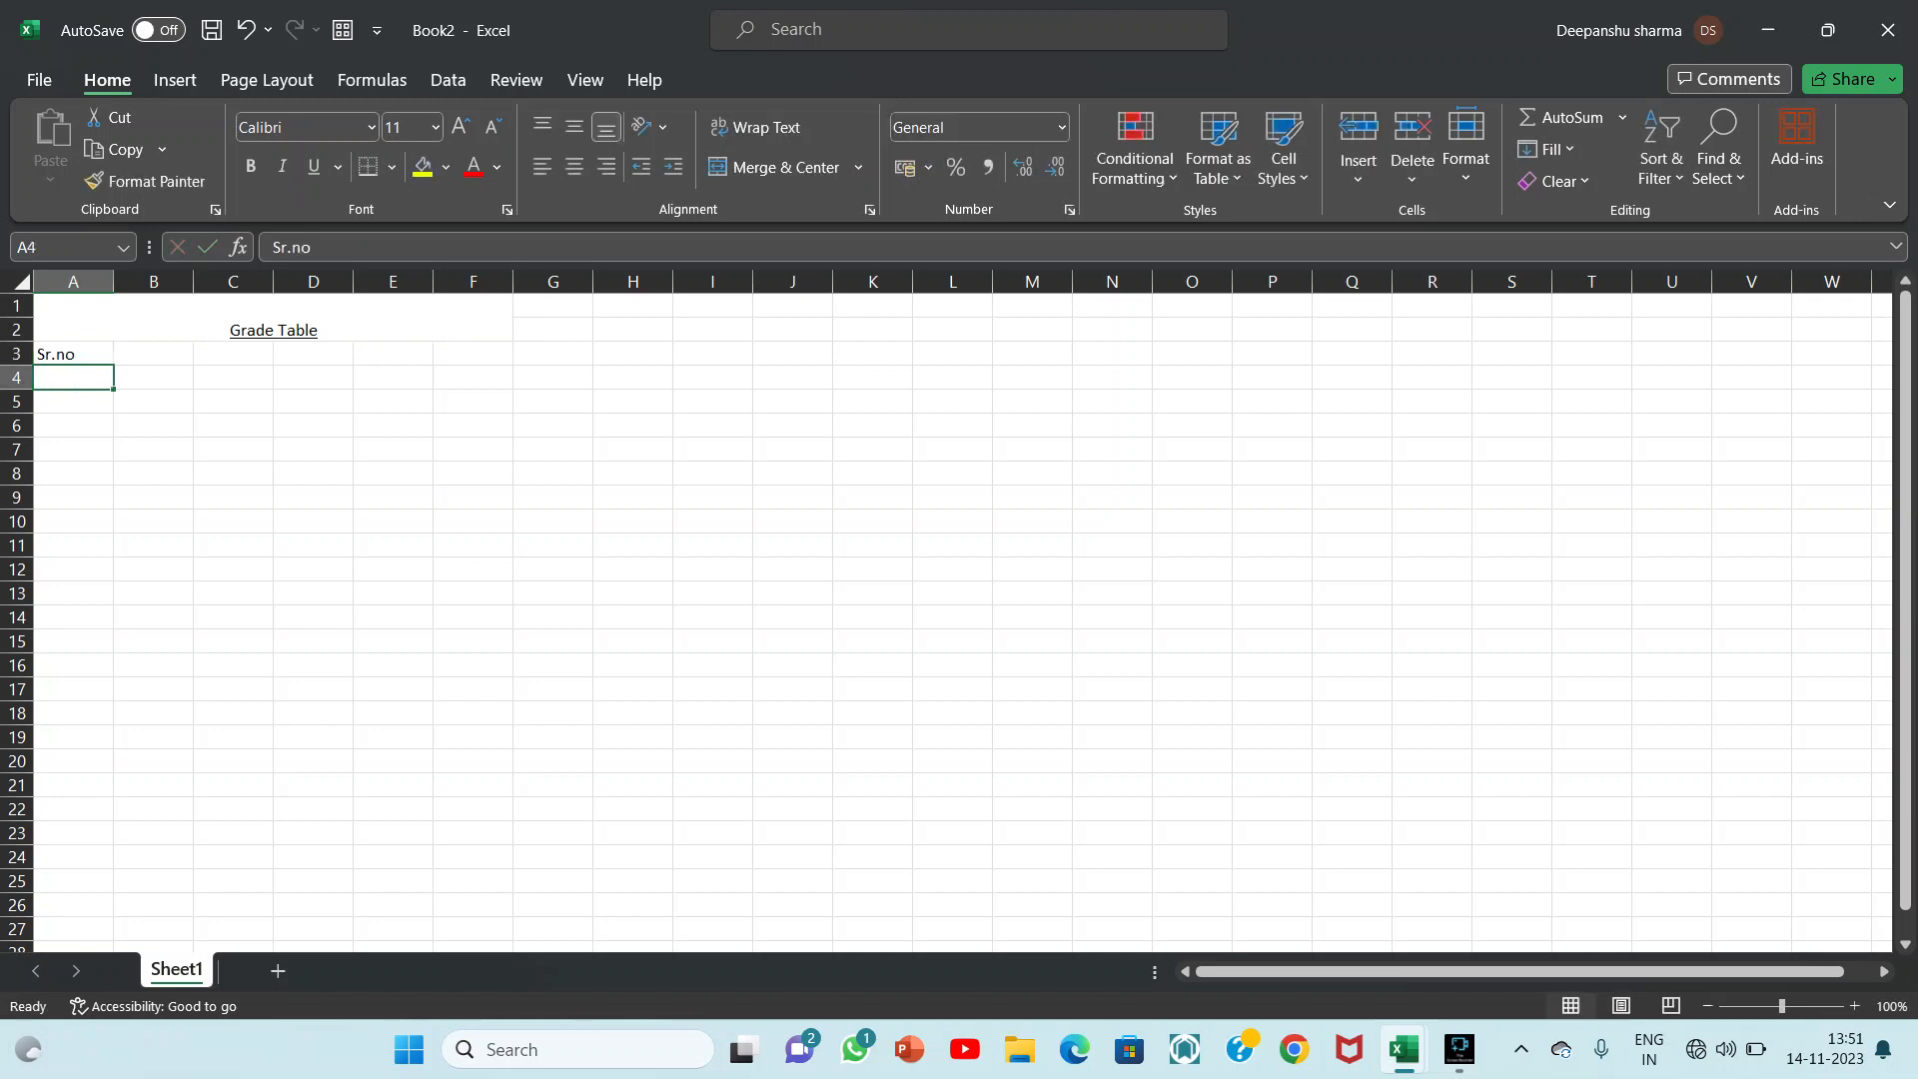
text(1)
key(Return)
text(2)
key(Return)
text(3)
key(Return)
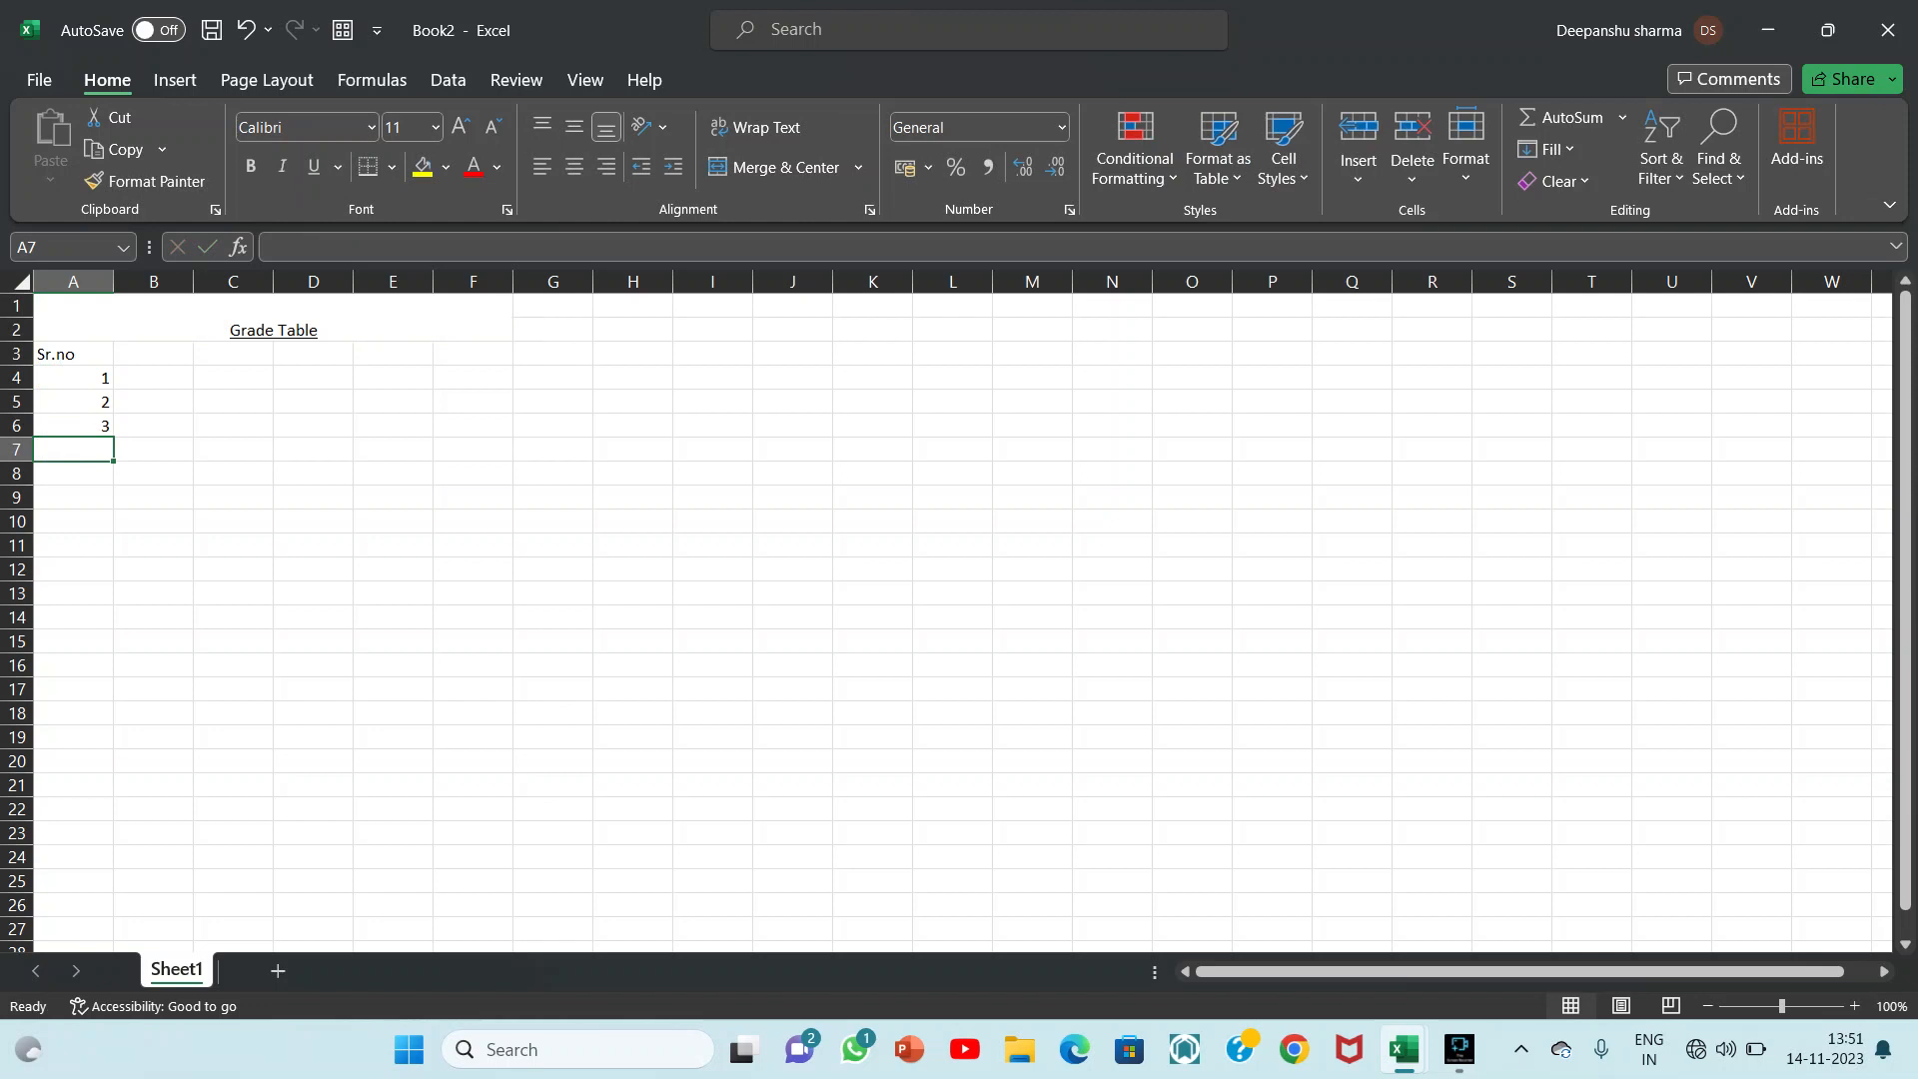
text(4)
key(Return)
text(4)
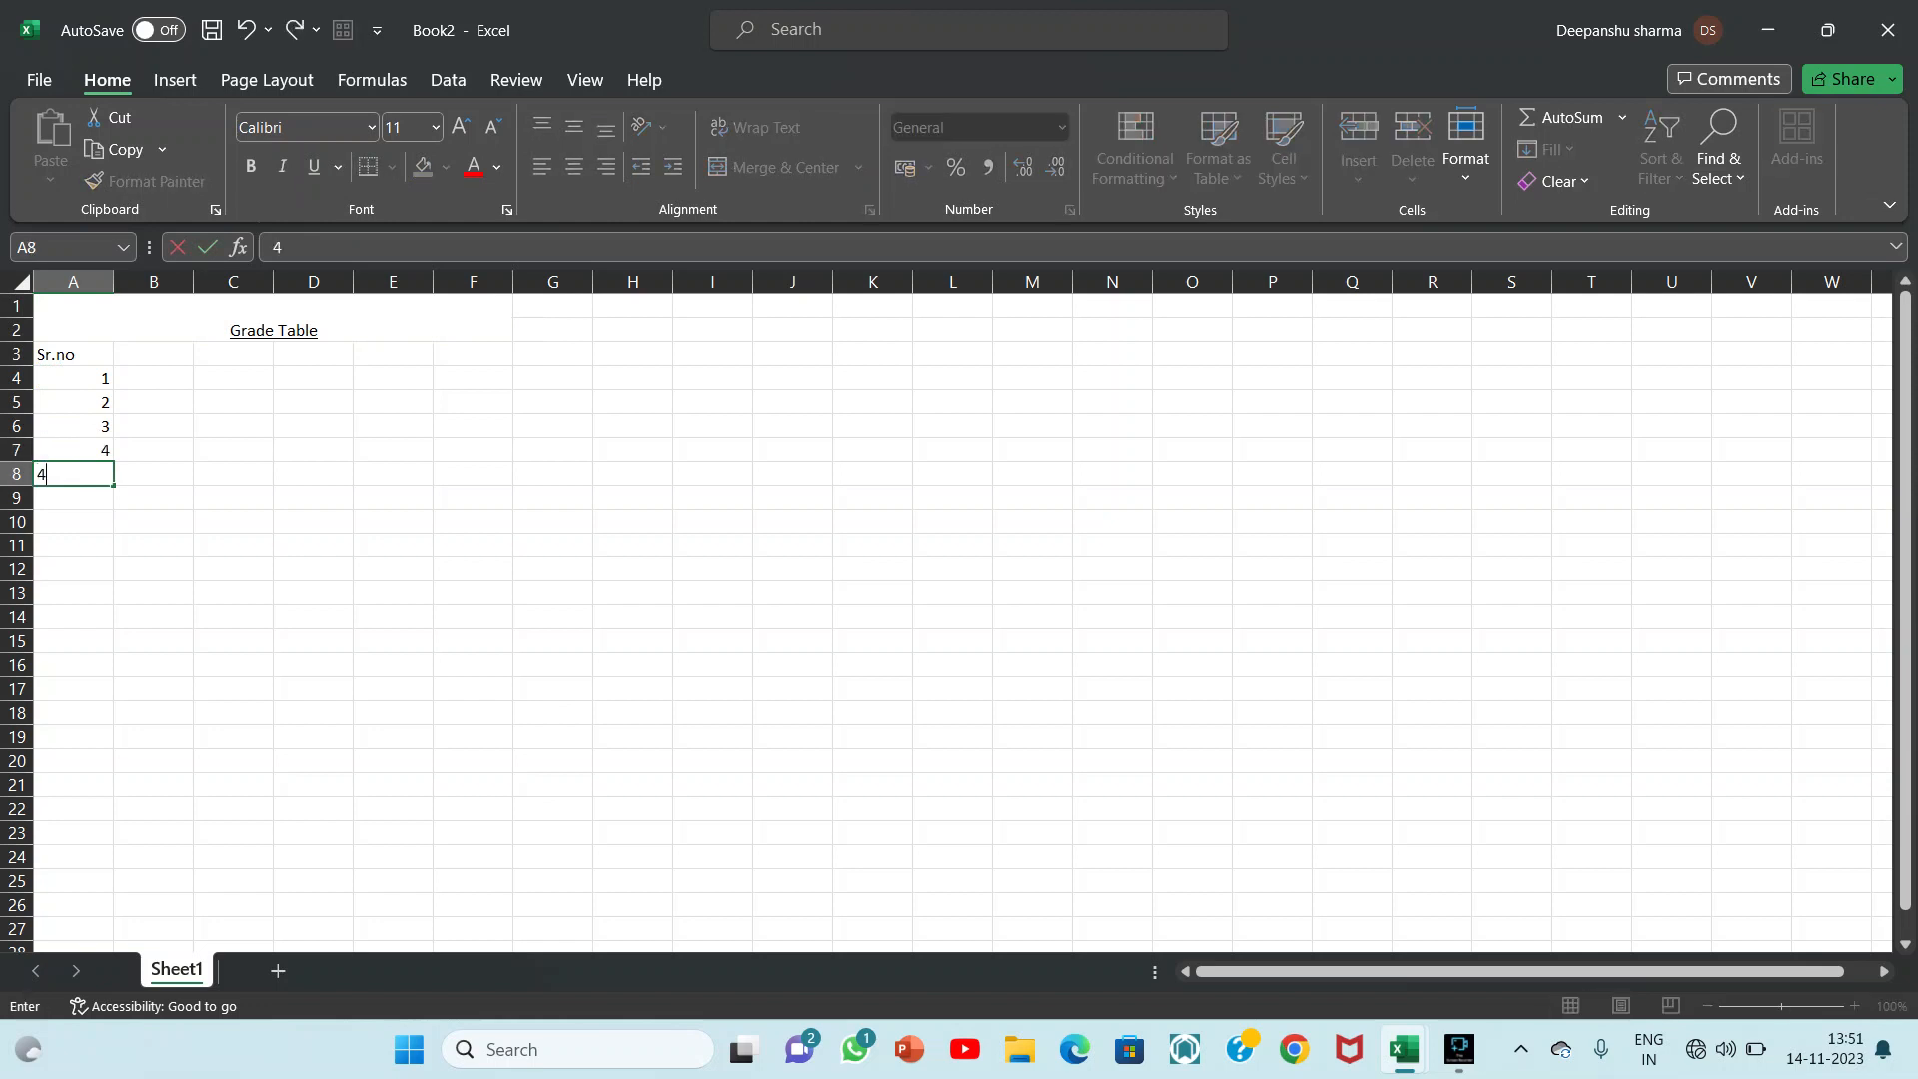
key(BackSpace)
text(5)
key(Return)
text(6)
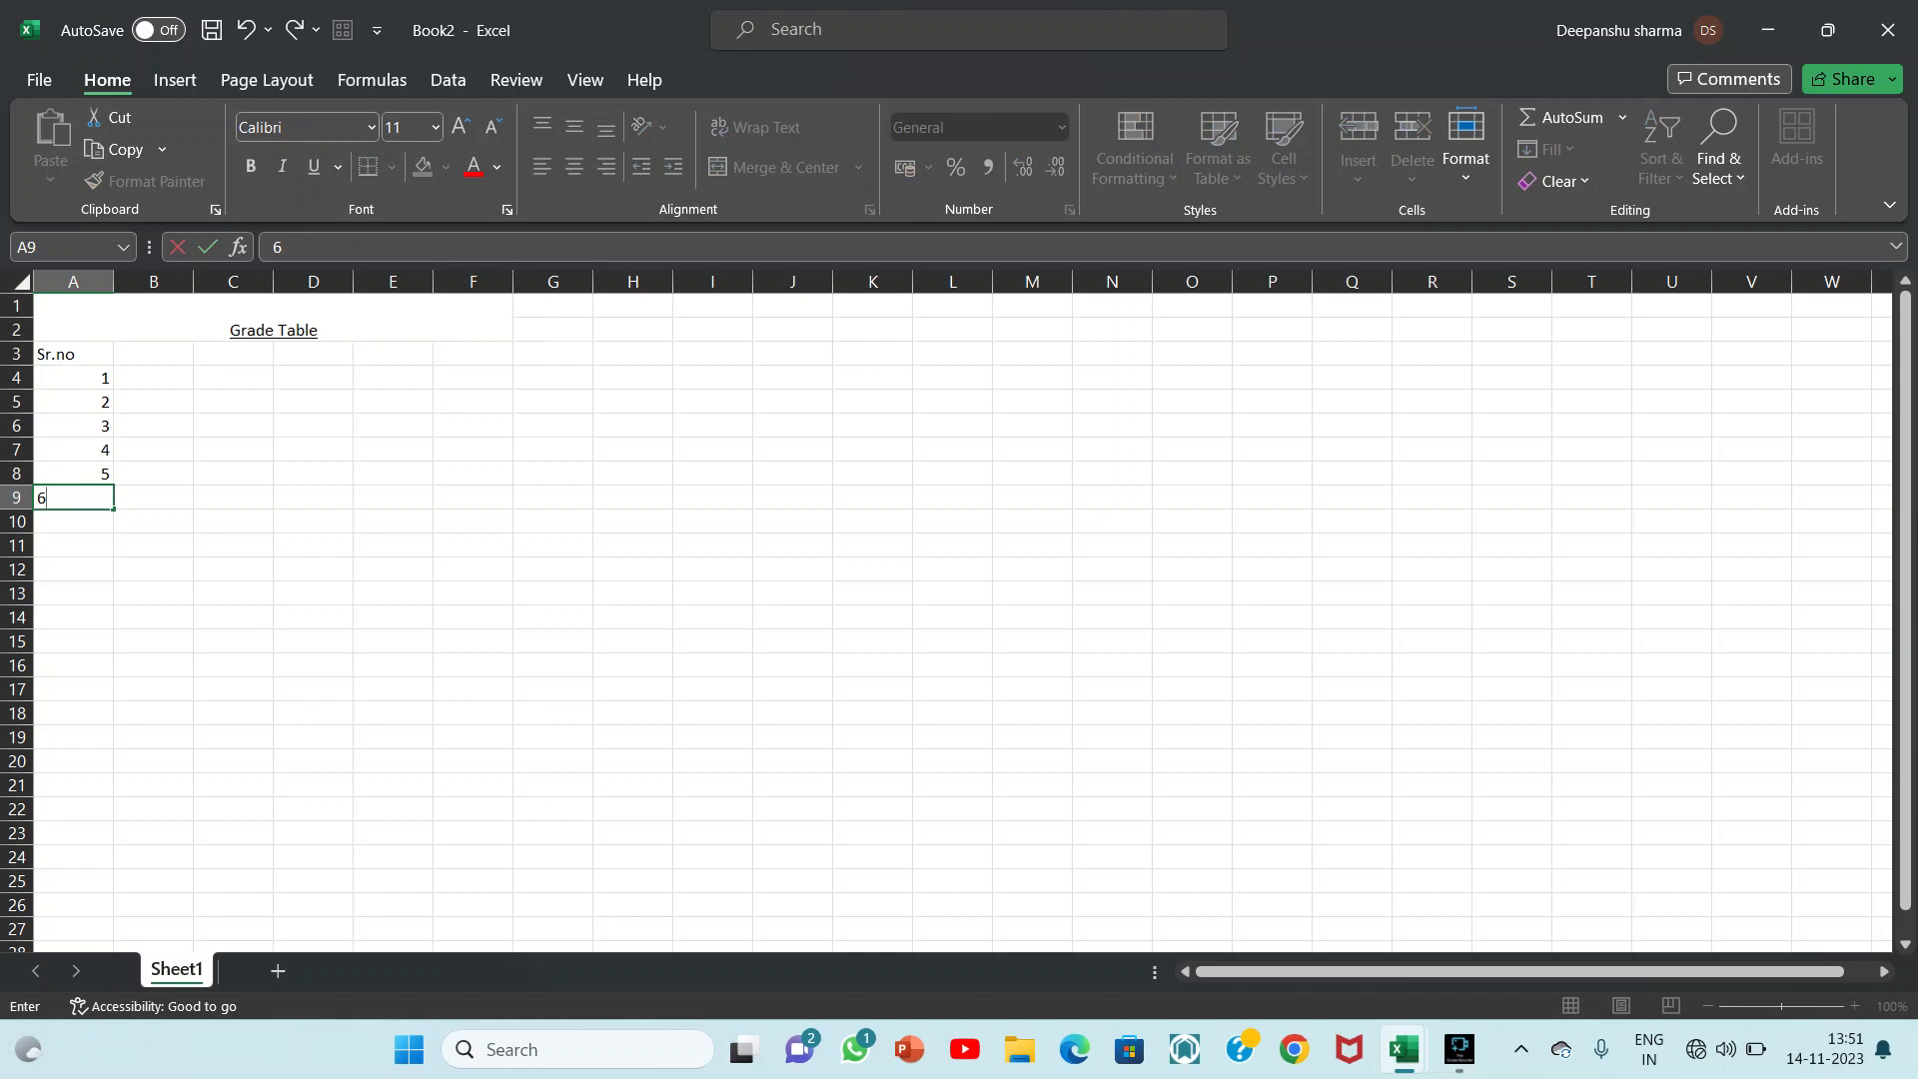
key(Up)
Enter the heading "Student Name" in B3 and widen column B to fit it
key(Up)
key(Up)
key(Up)
key(Up)
key(Up)
key(Up)
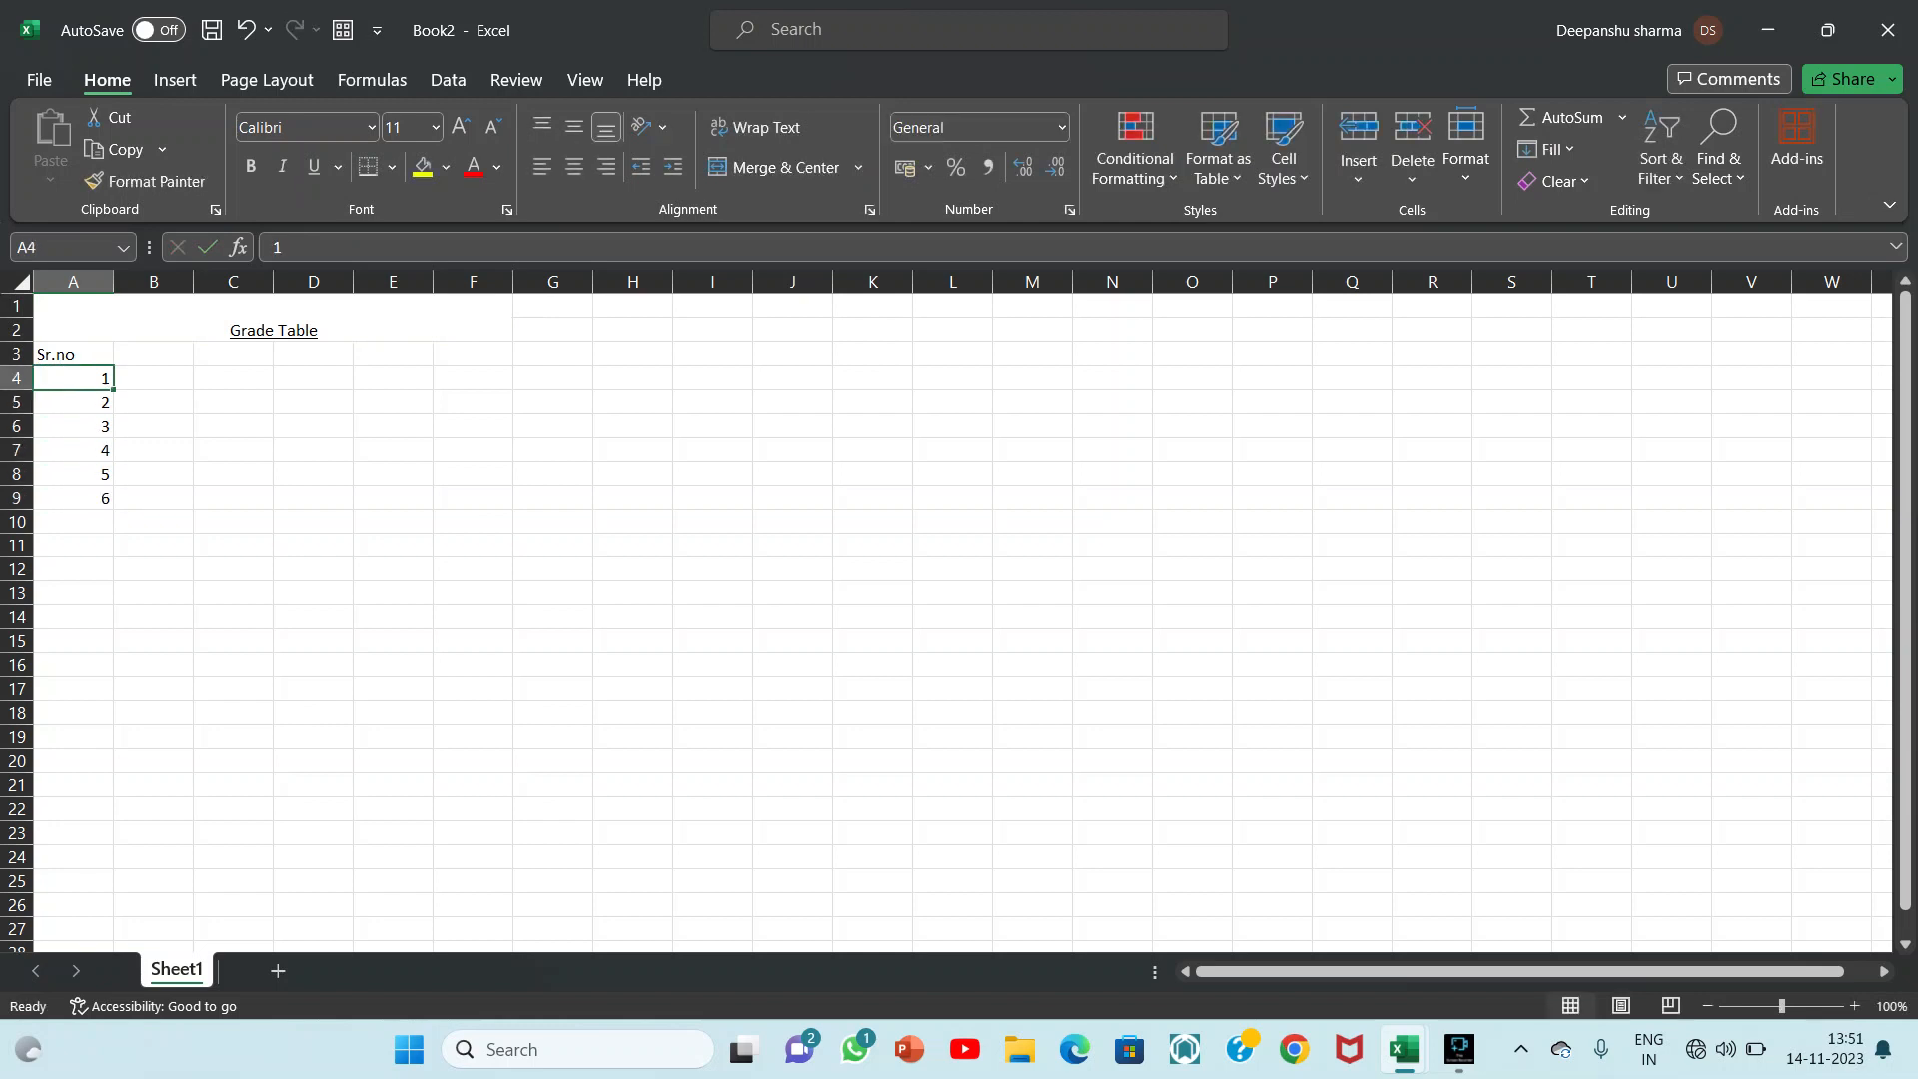
key(Down)
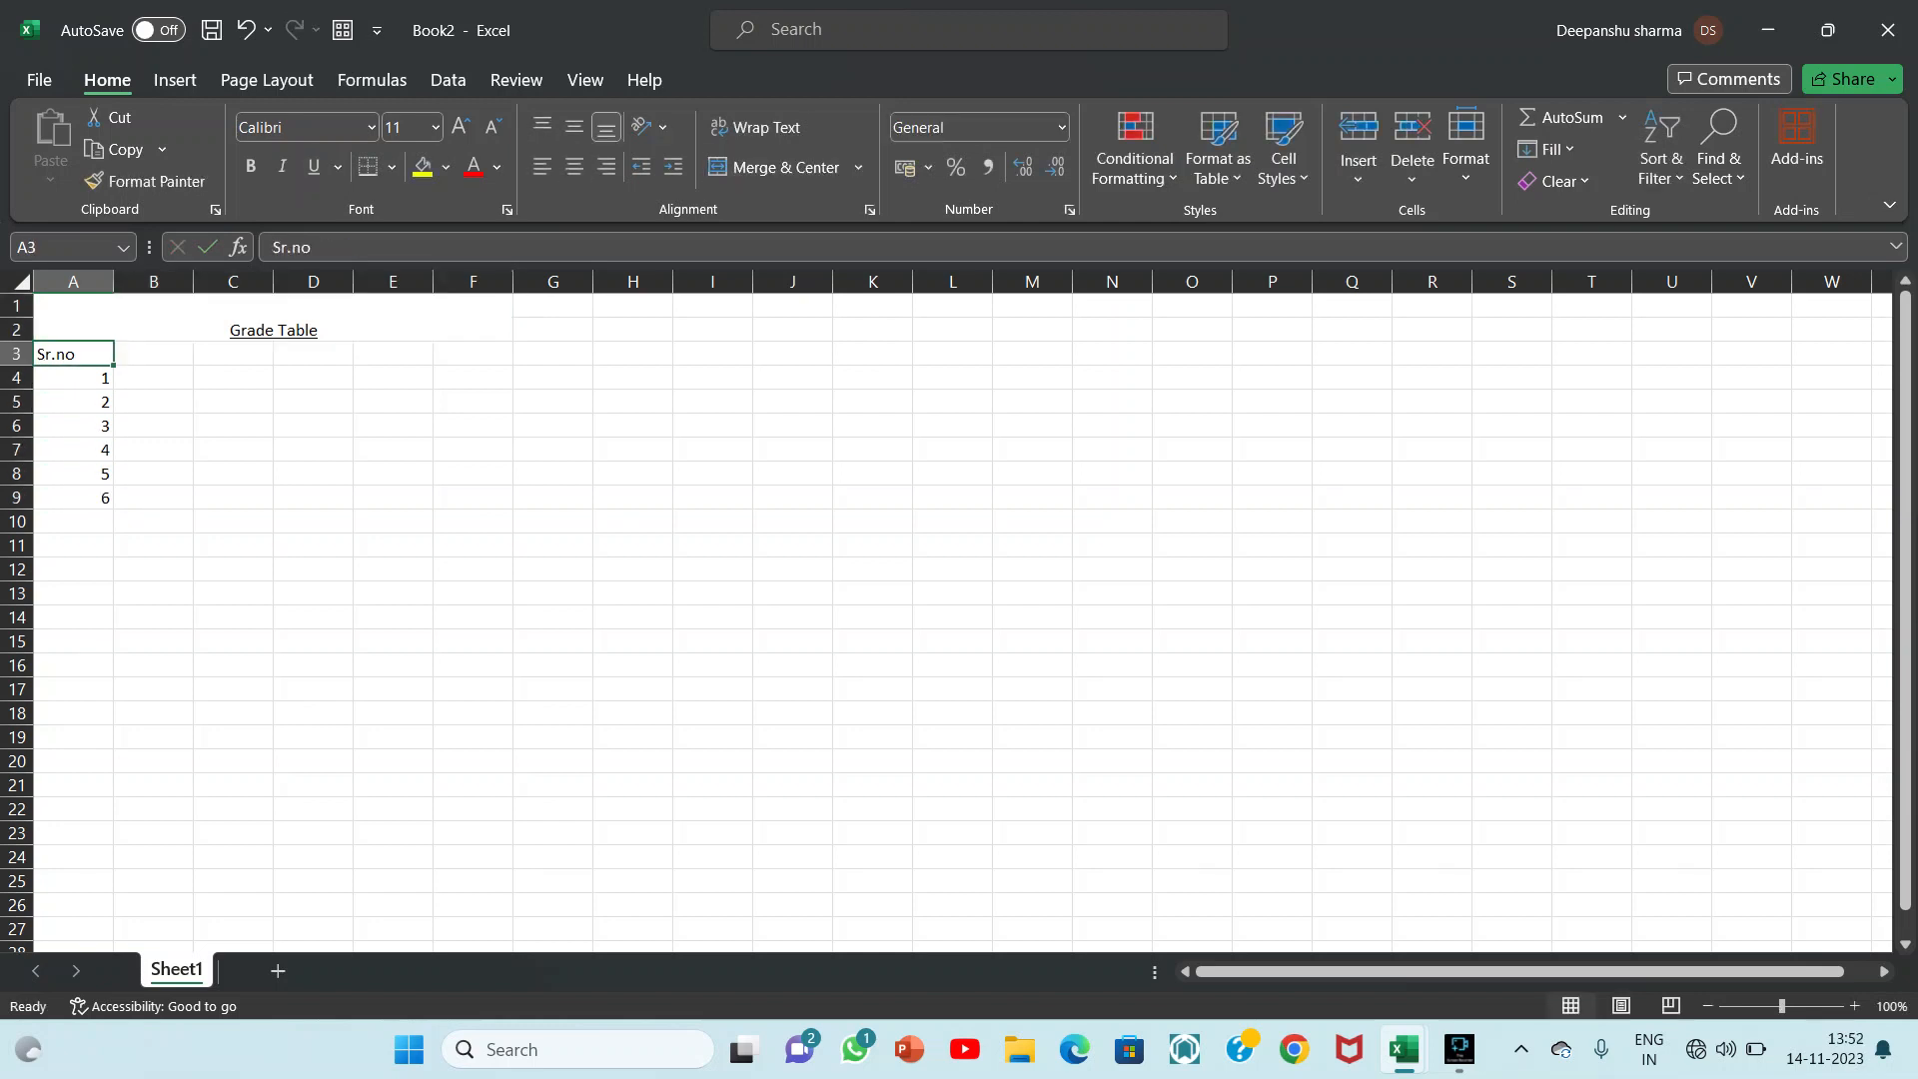
key(Right)
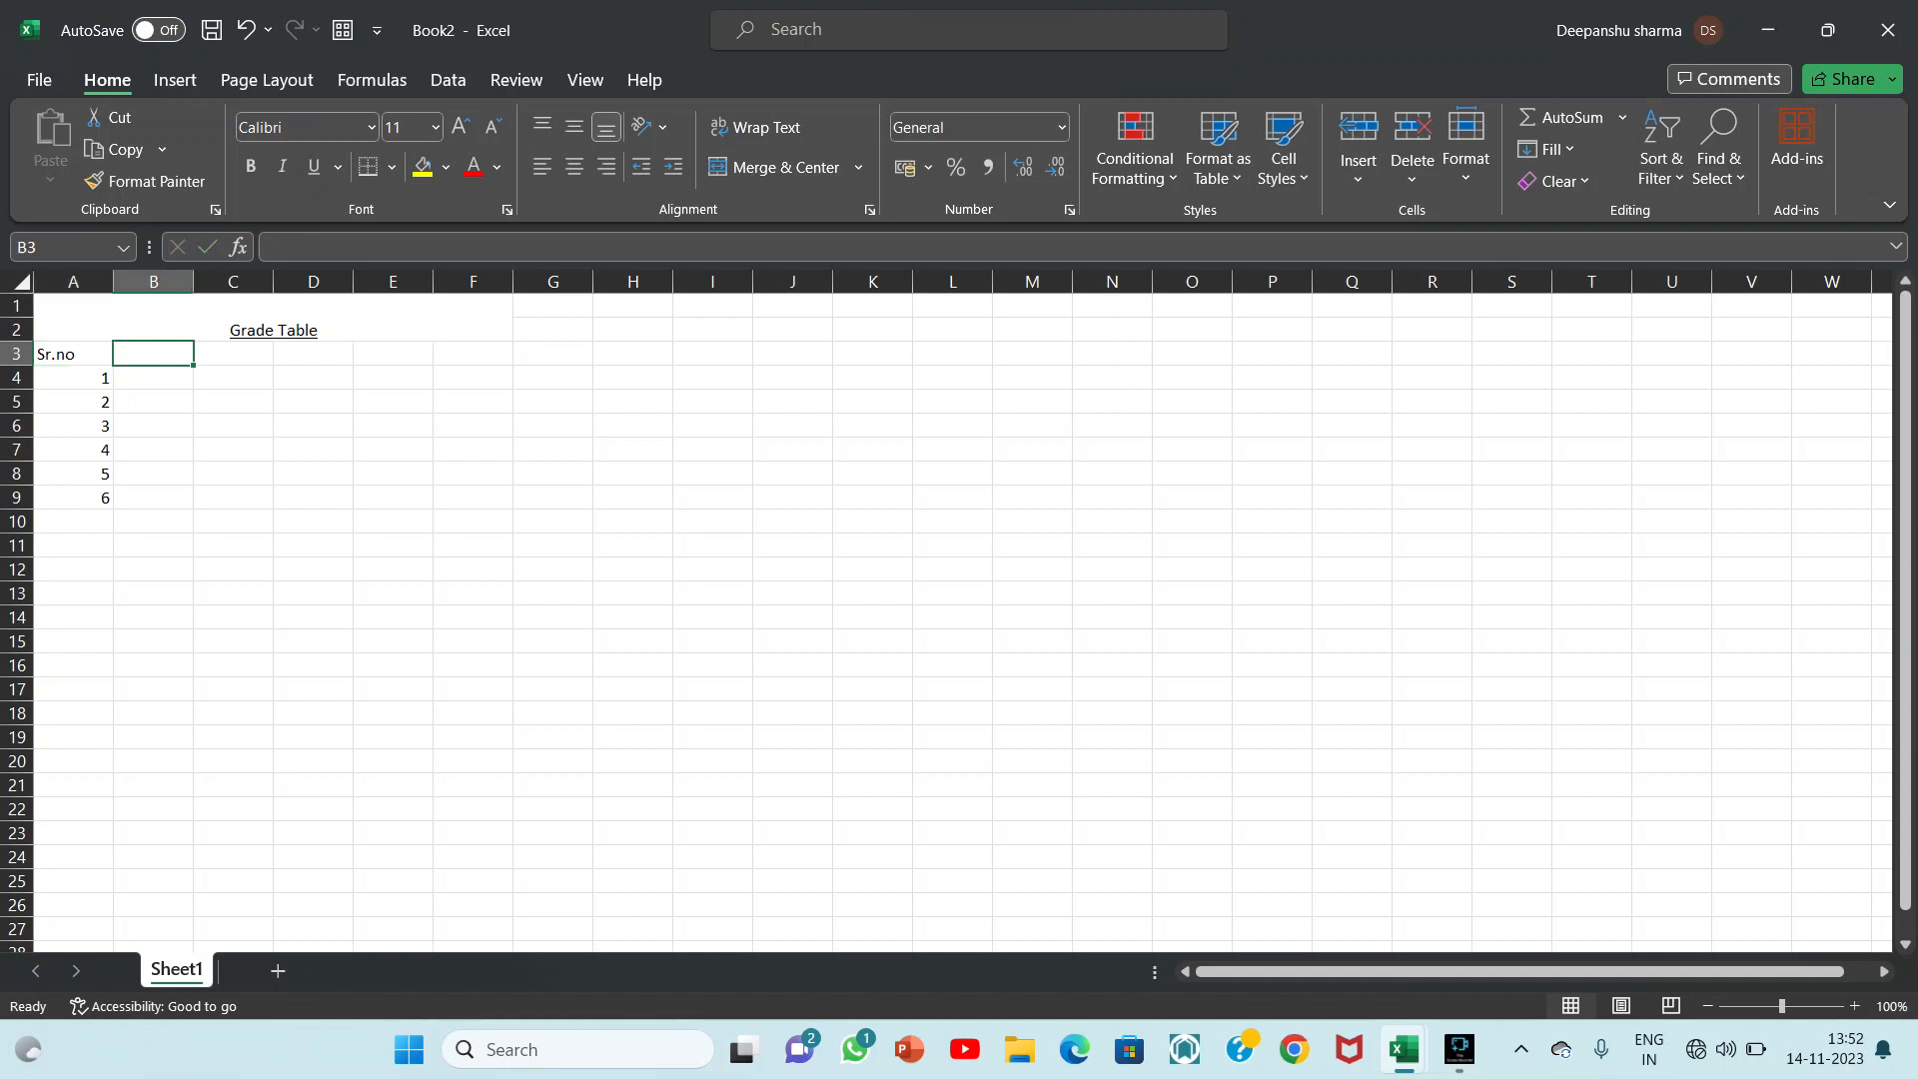
text(Stu)
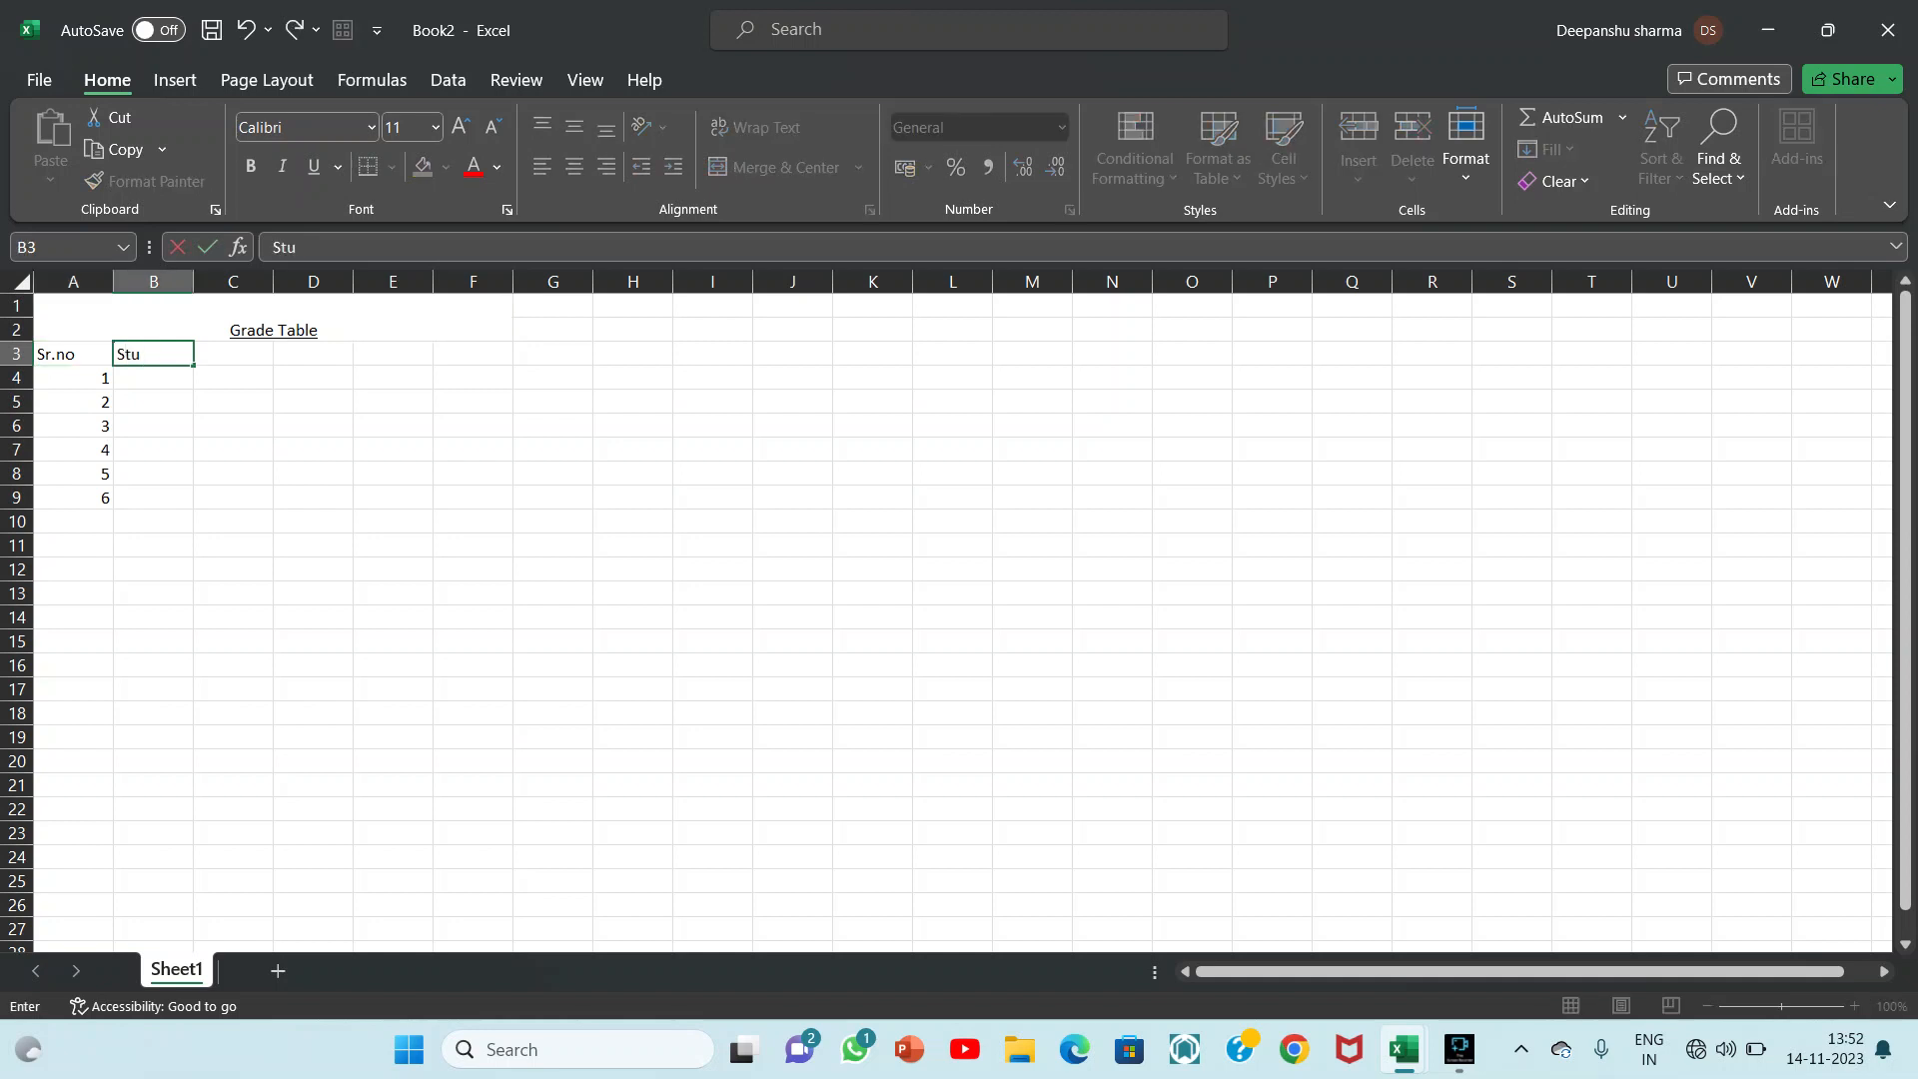
text(dent Name)
click(154, 280)
drag(194, 281, 228, 281)
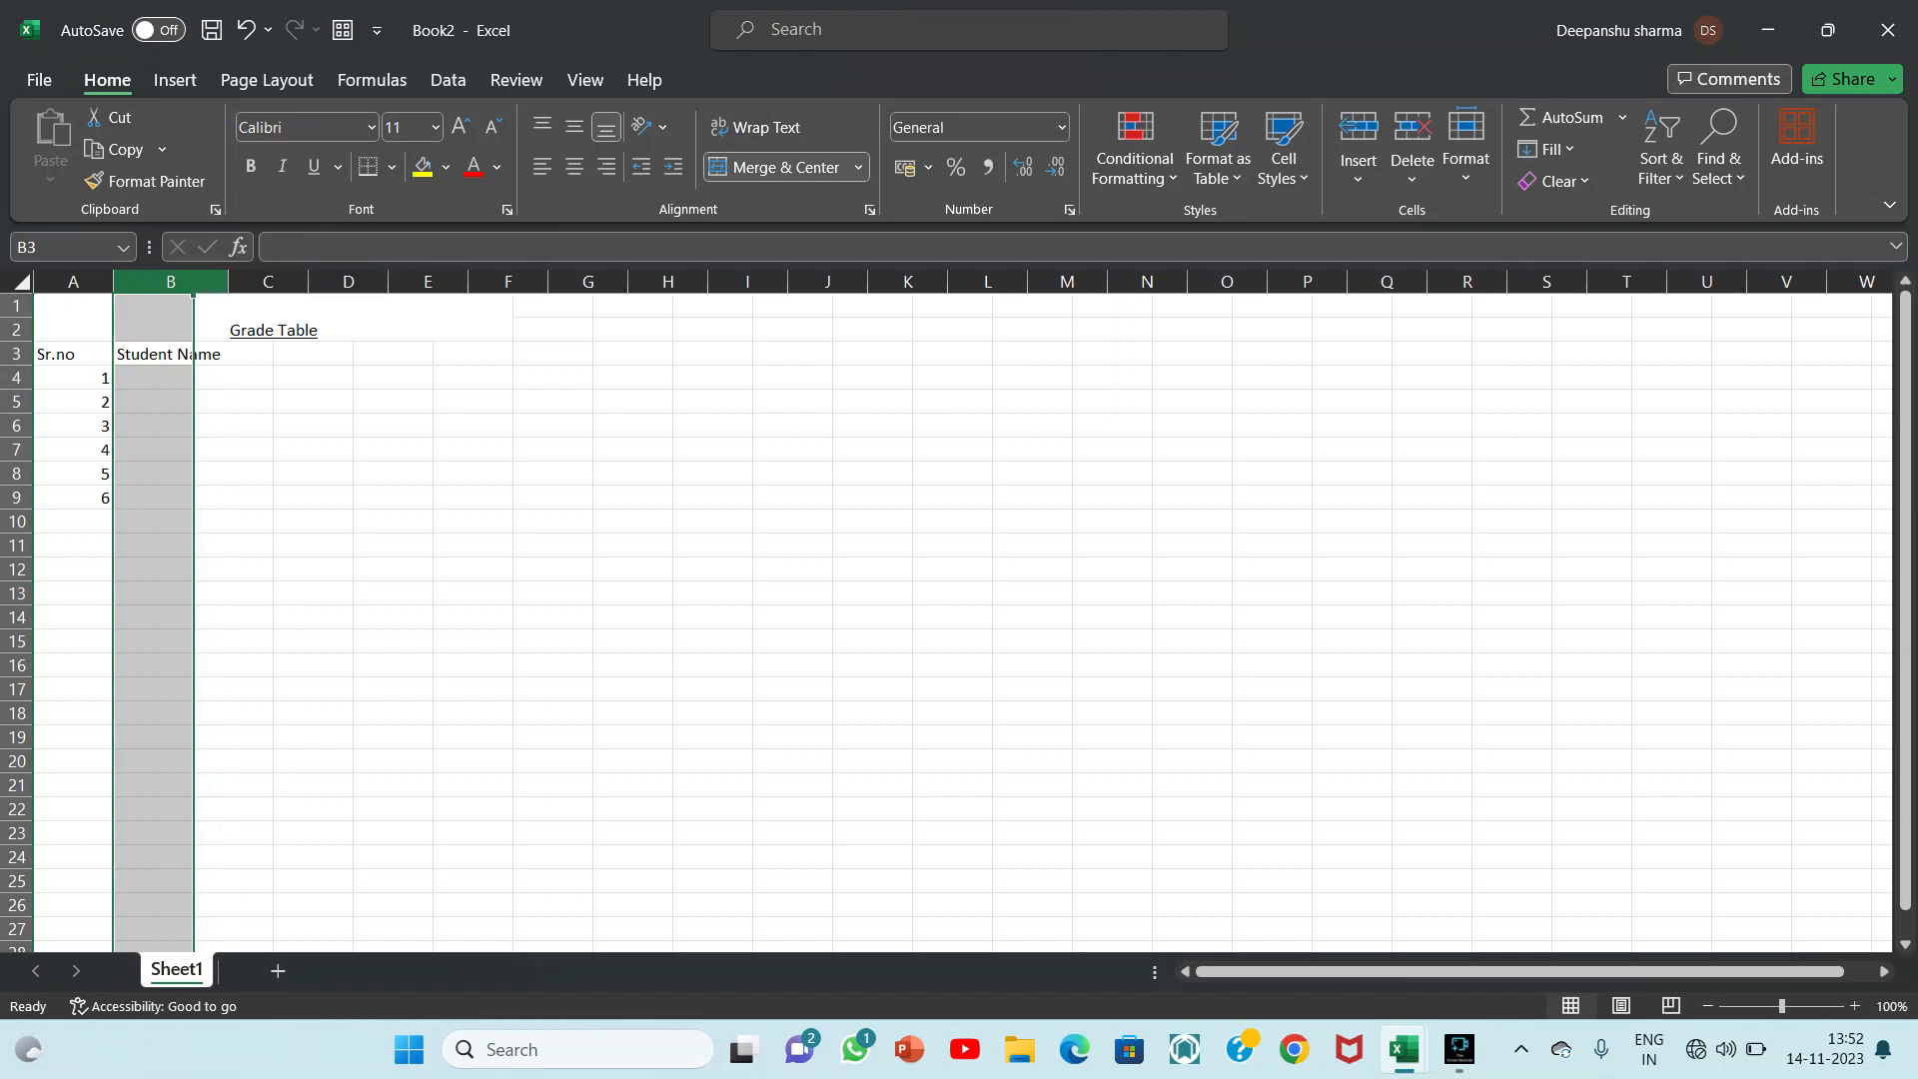
Enter the full names of the first two students in B4 and B5
click(171, 378)
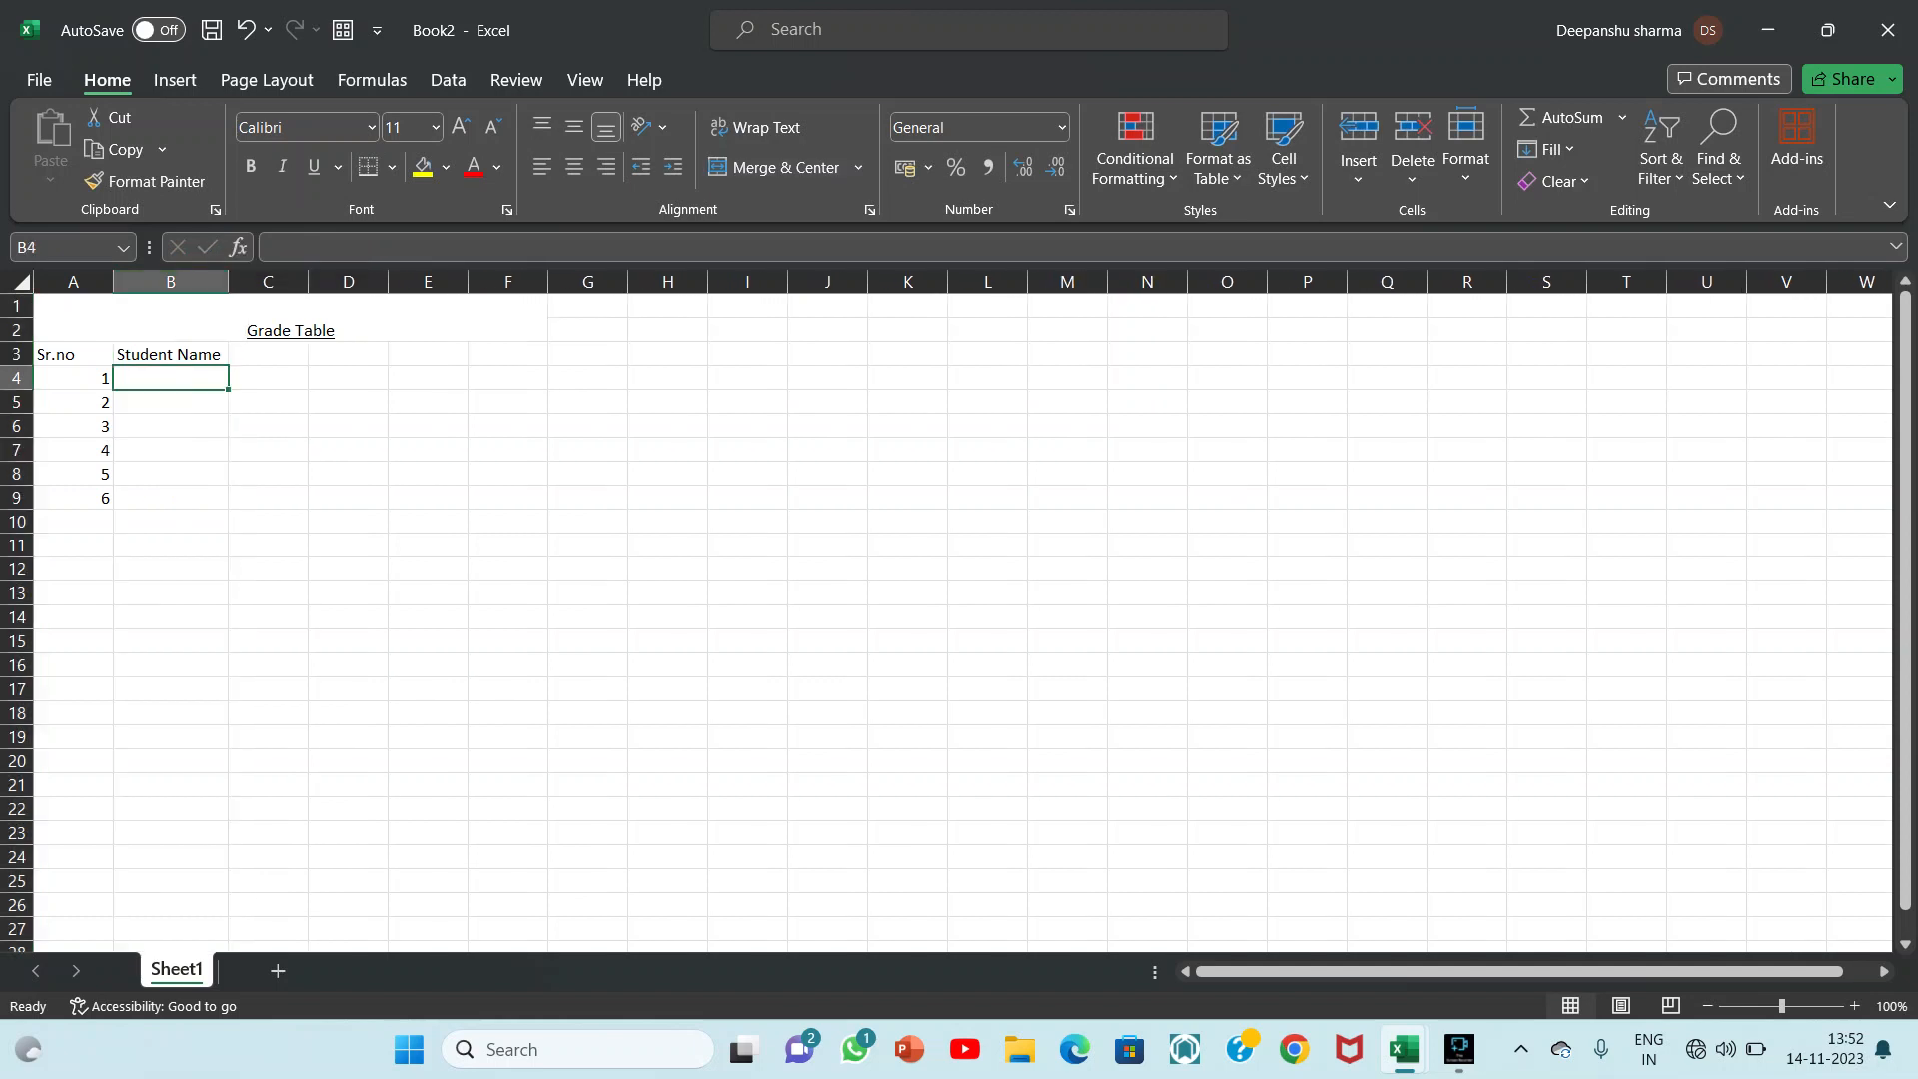
text(Gopal)
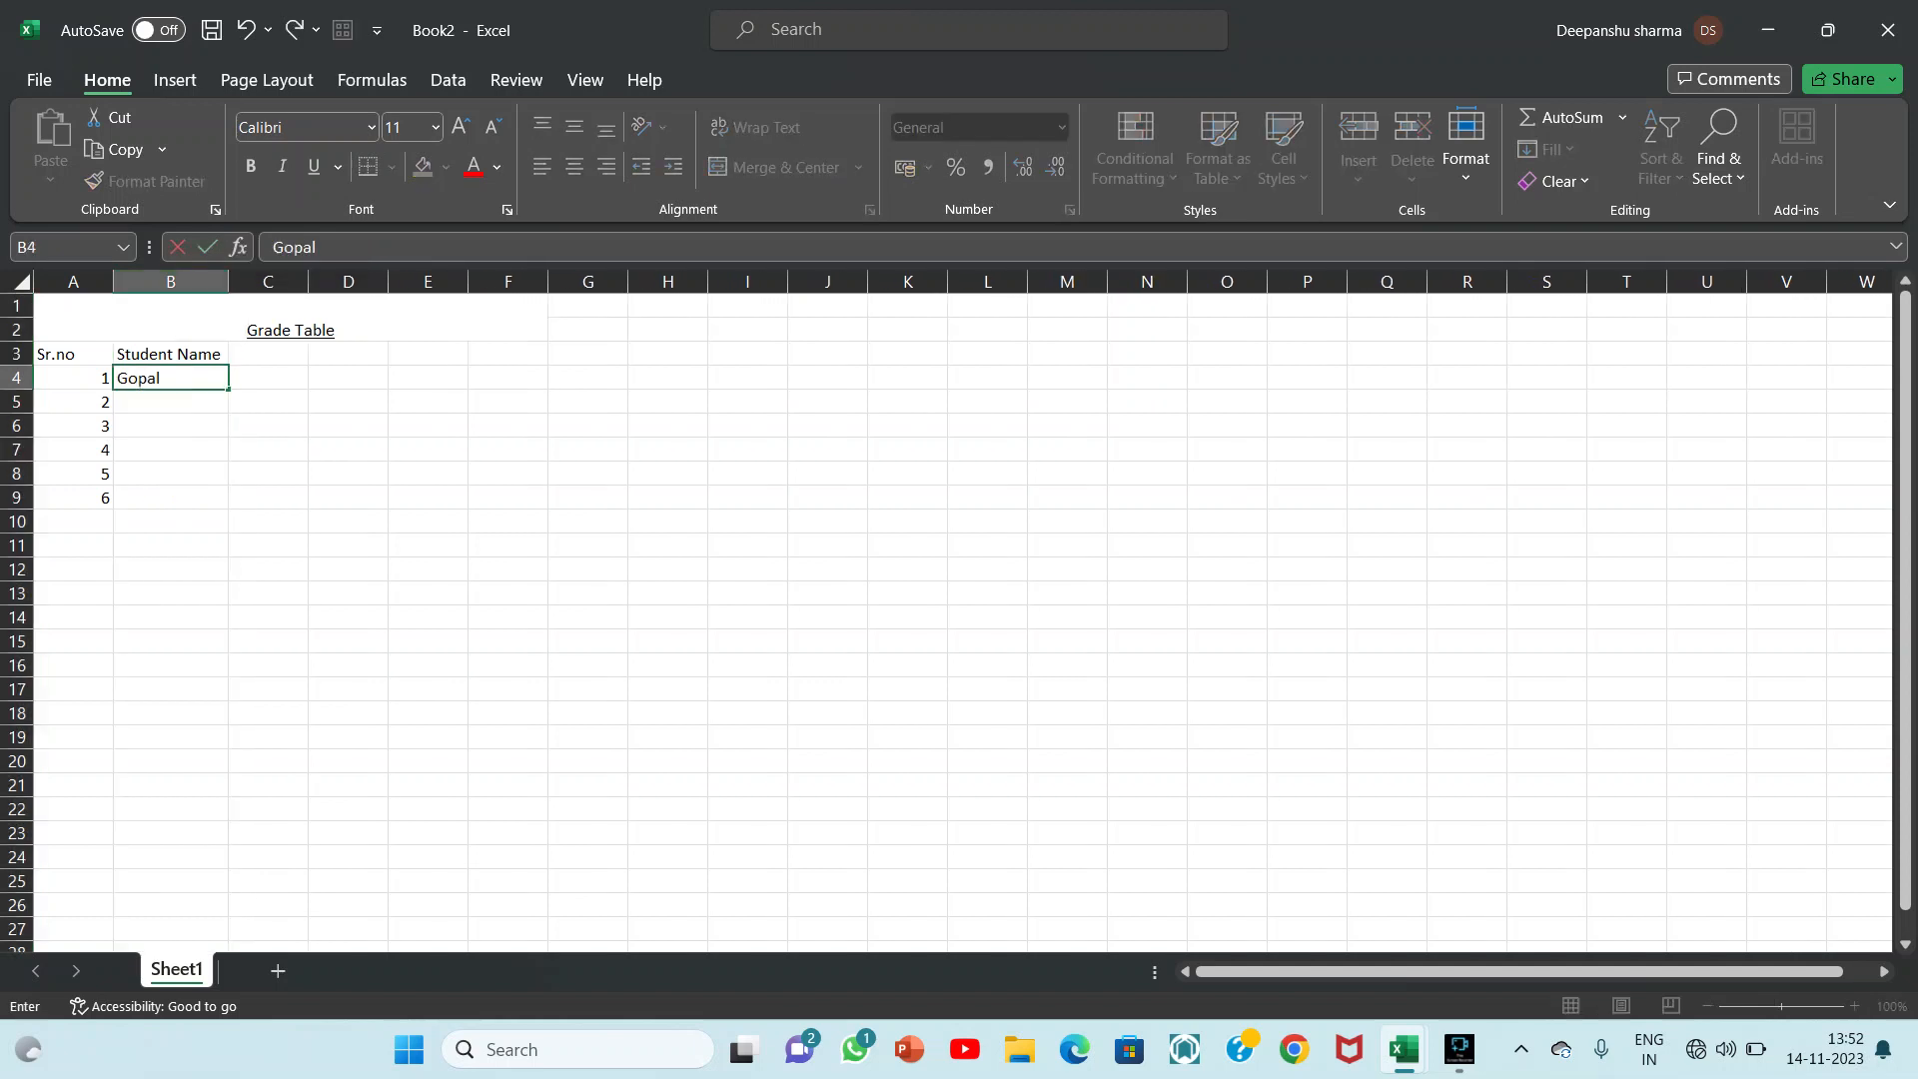
text( Meena)
key(Return)
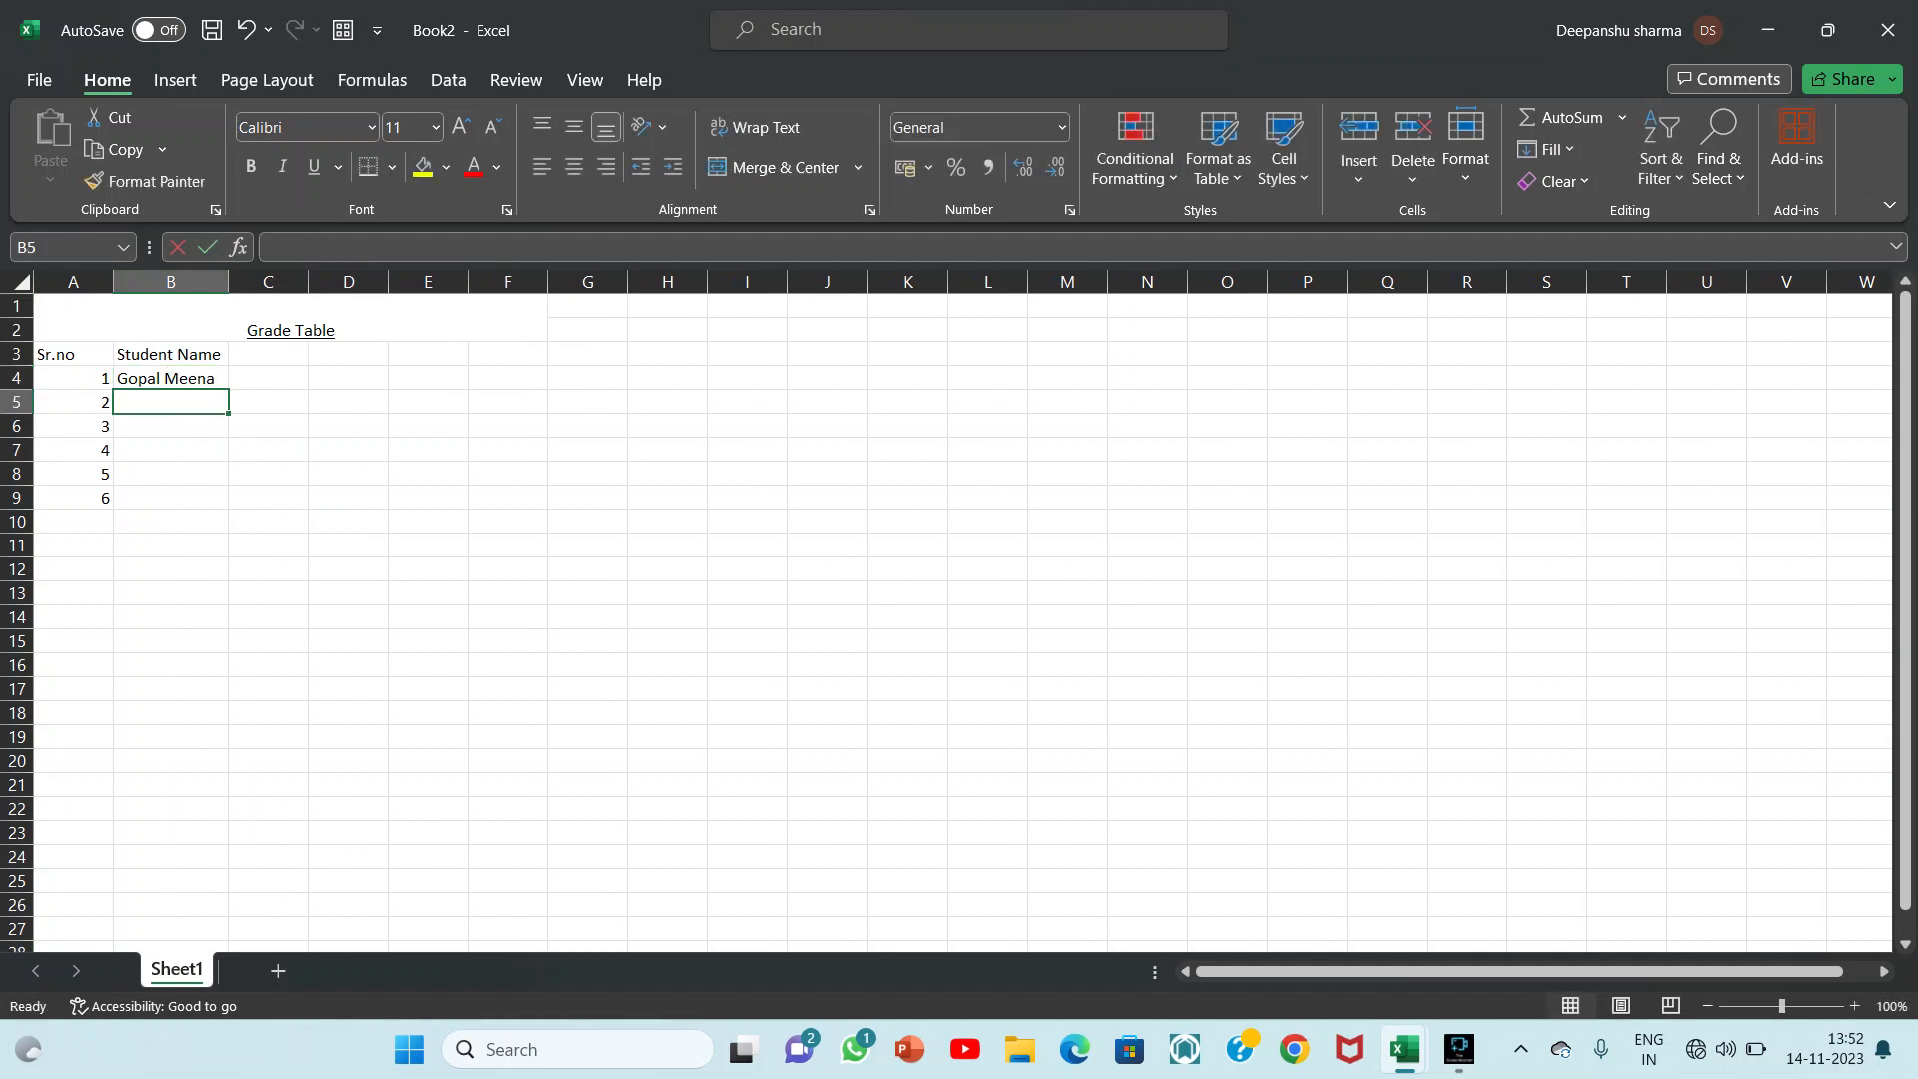
text(ashok Ku)
key(BackSpace)
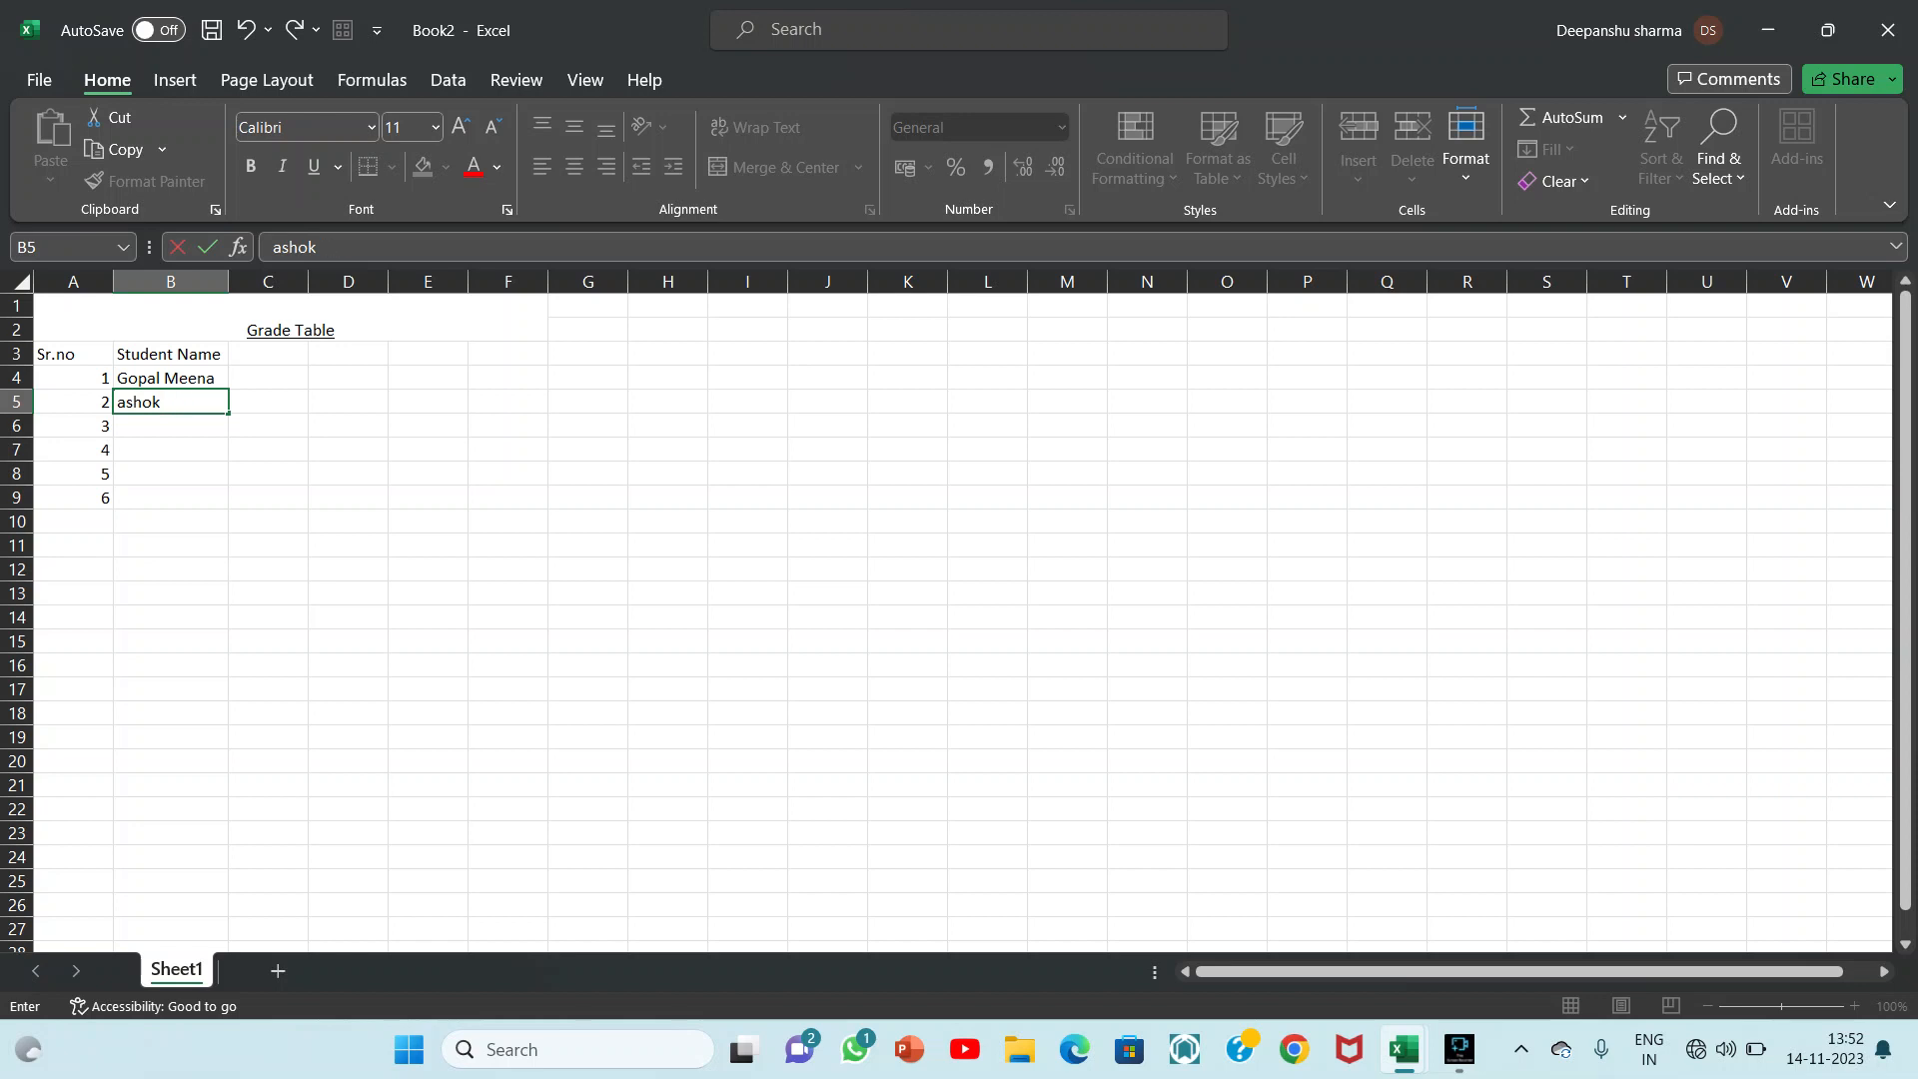
text(Thakur)
key(Return)
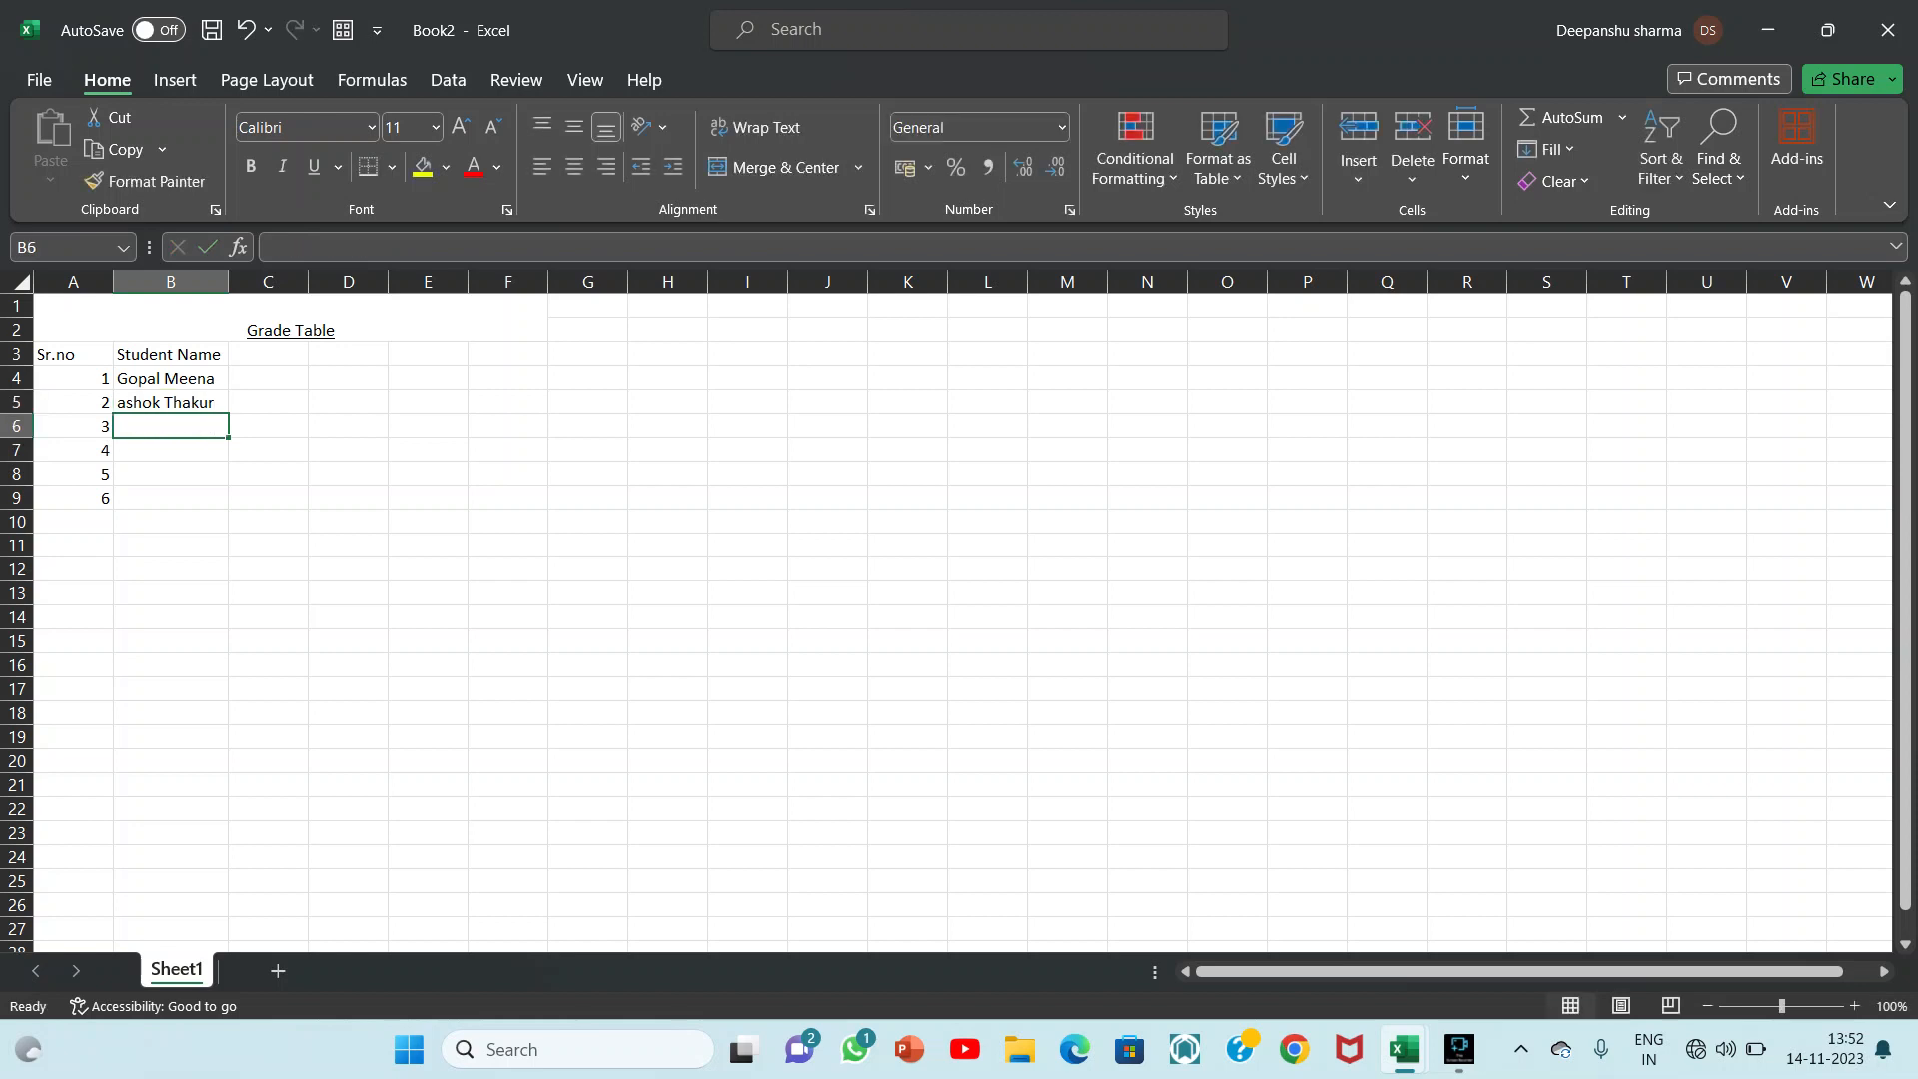
Enter the third student's full name in B6
text(Amam)
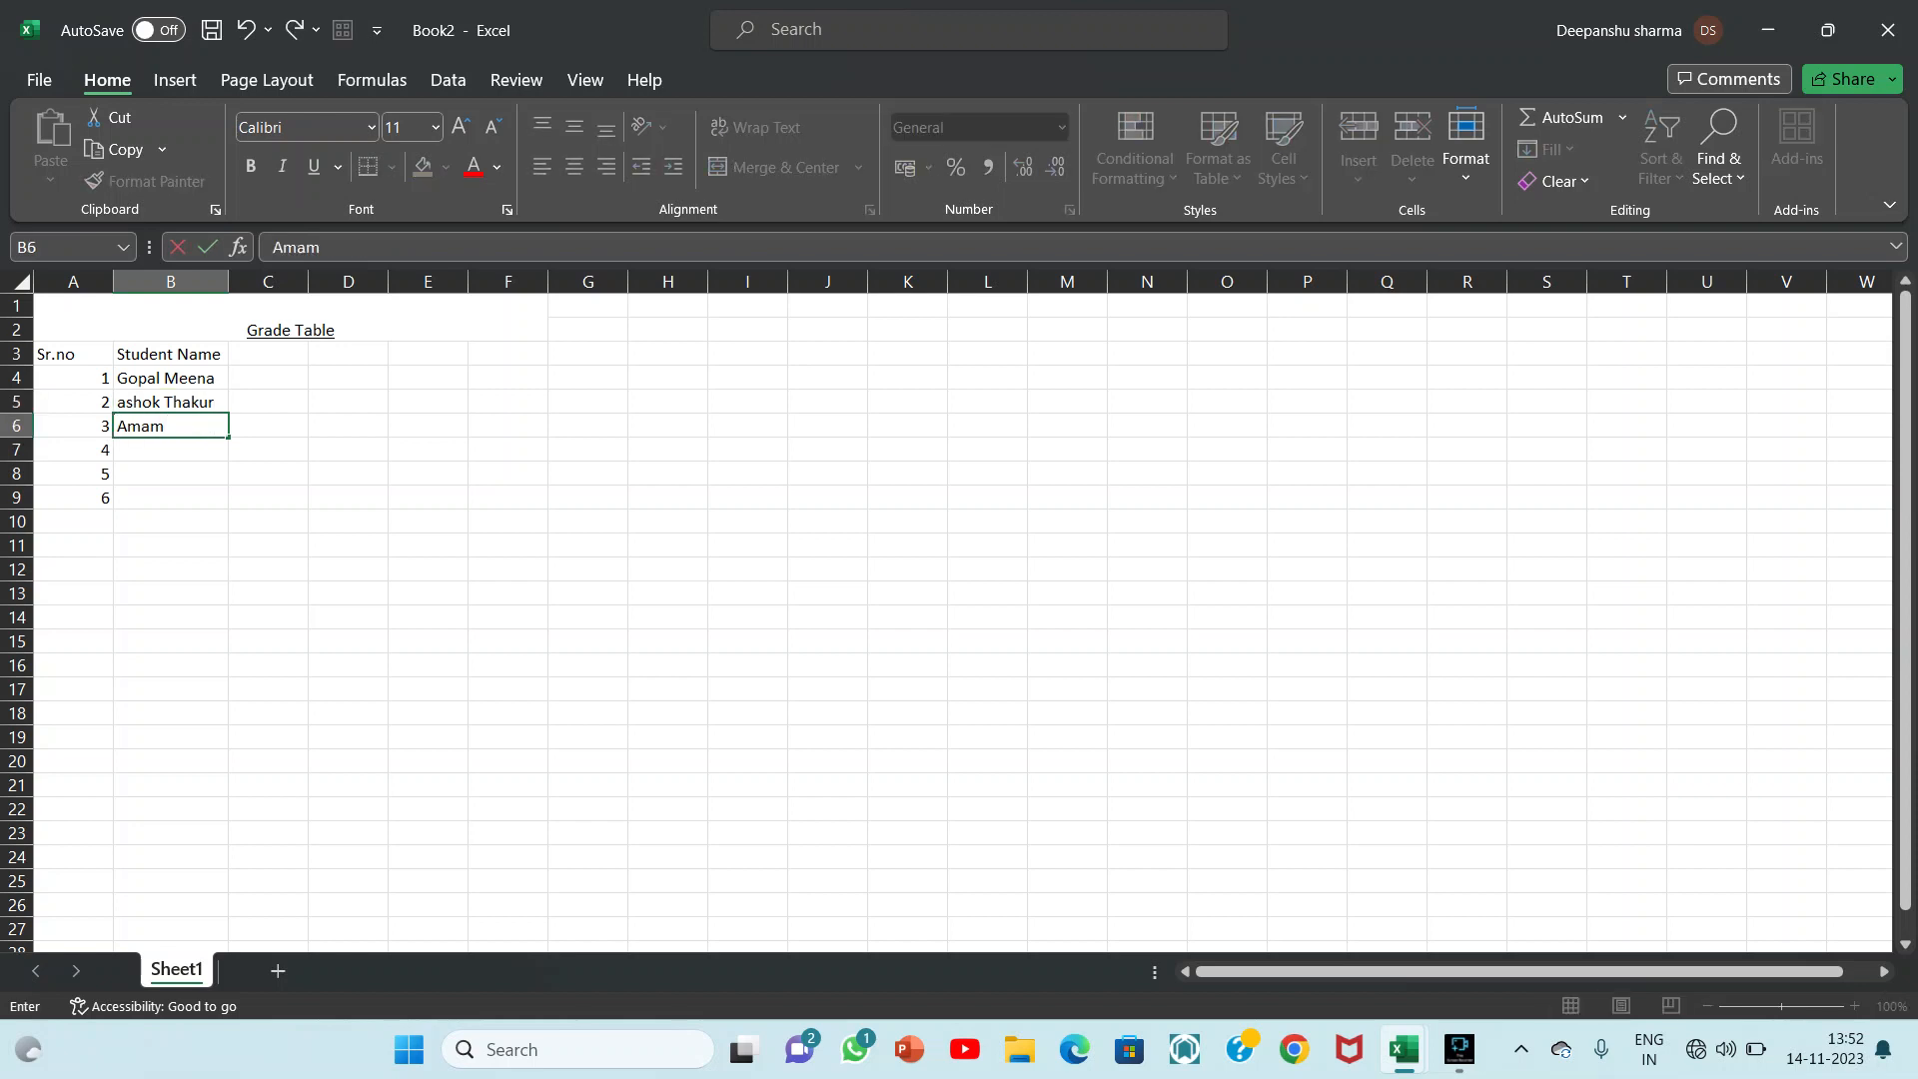
key(BackSpace)
text(n Thakur 'Rovin)
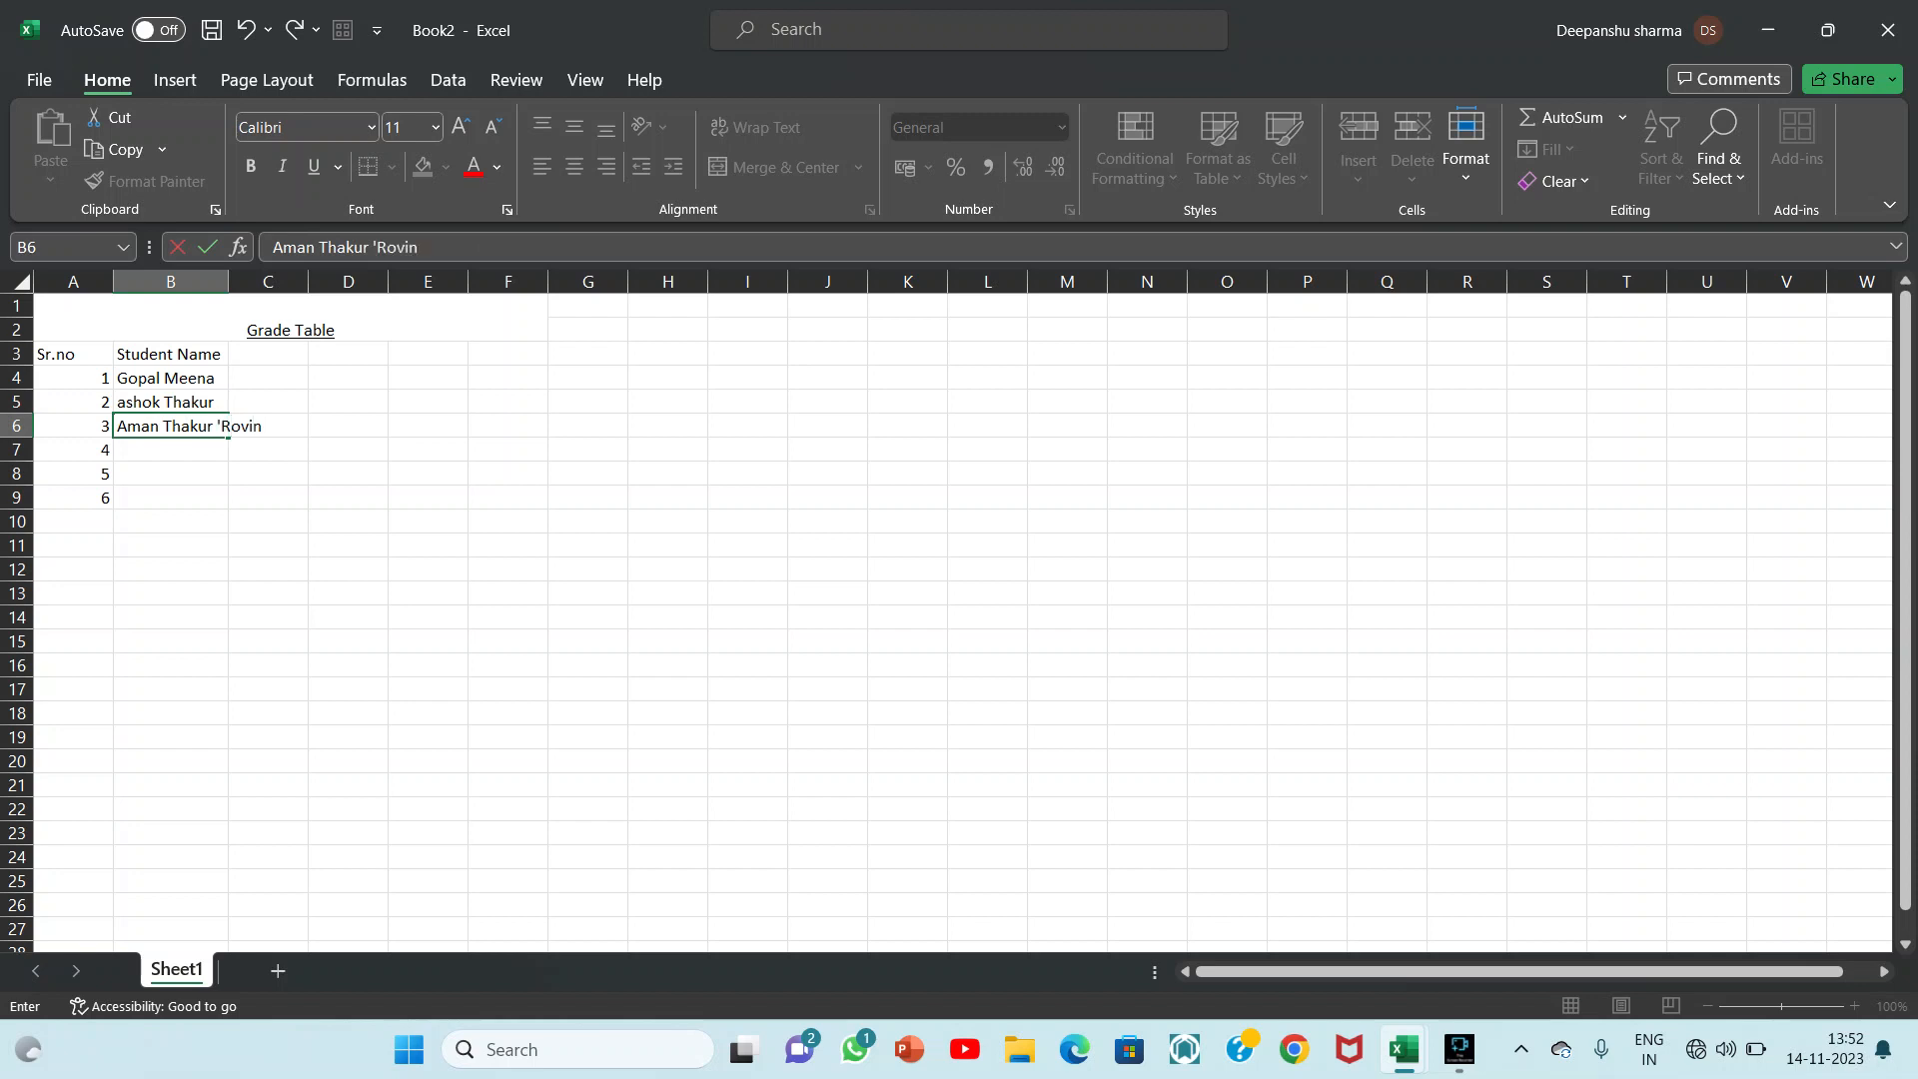
key(BackSpace)
key(BackSpace)
key(BackSpace)
key(BackSpace)
key(BackSpace)
key(BackSpace)
key(BackSpace)
key(Return)
Enter the full names of the remaining three students in B7:B9
text(Rov)
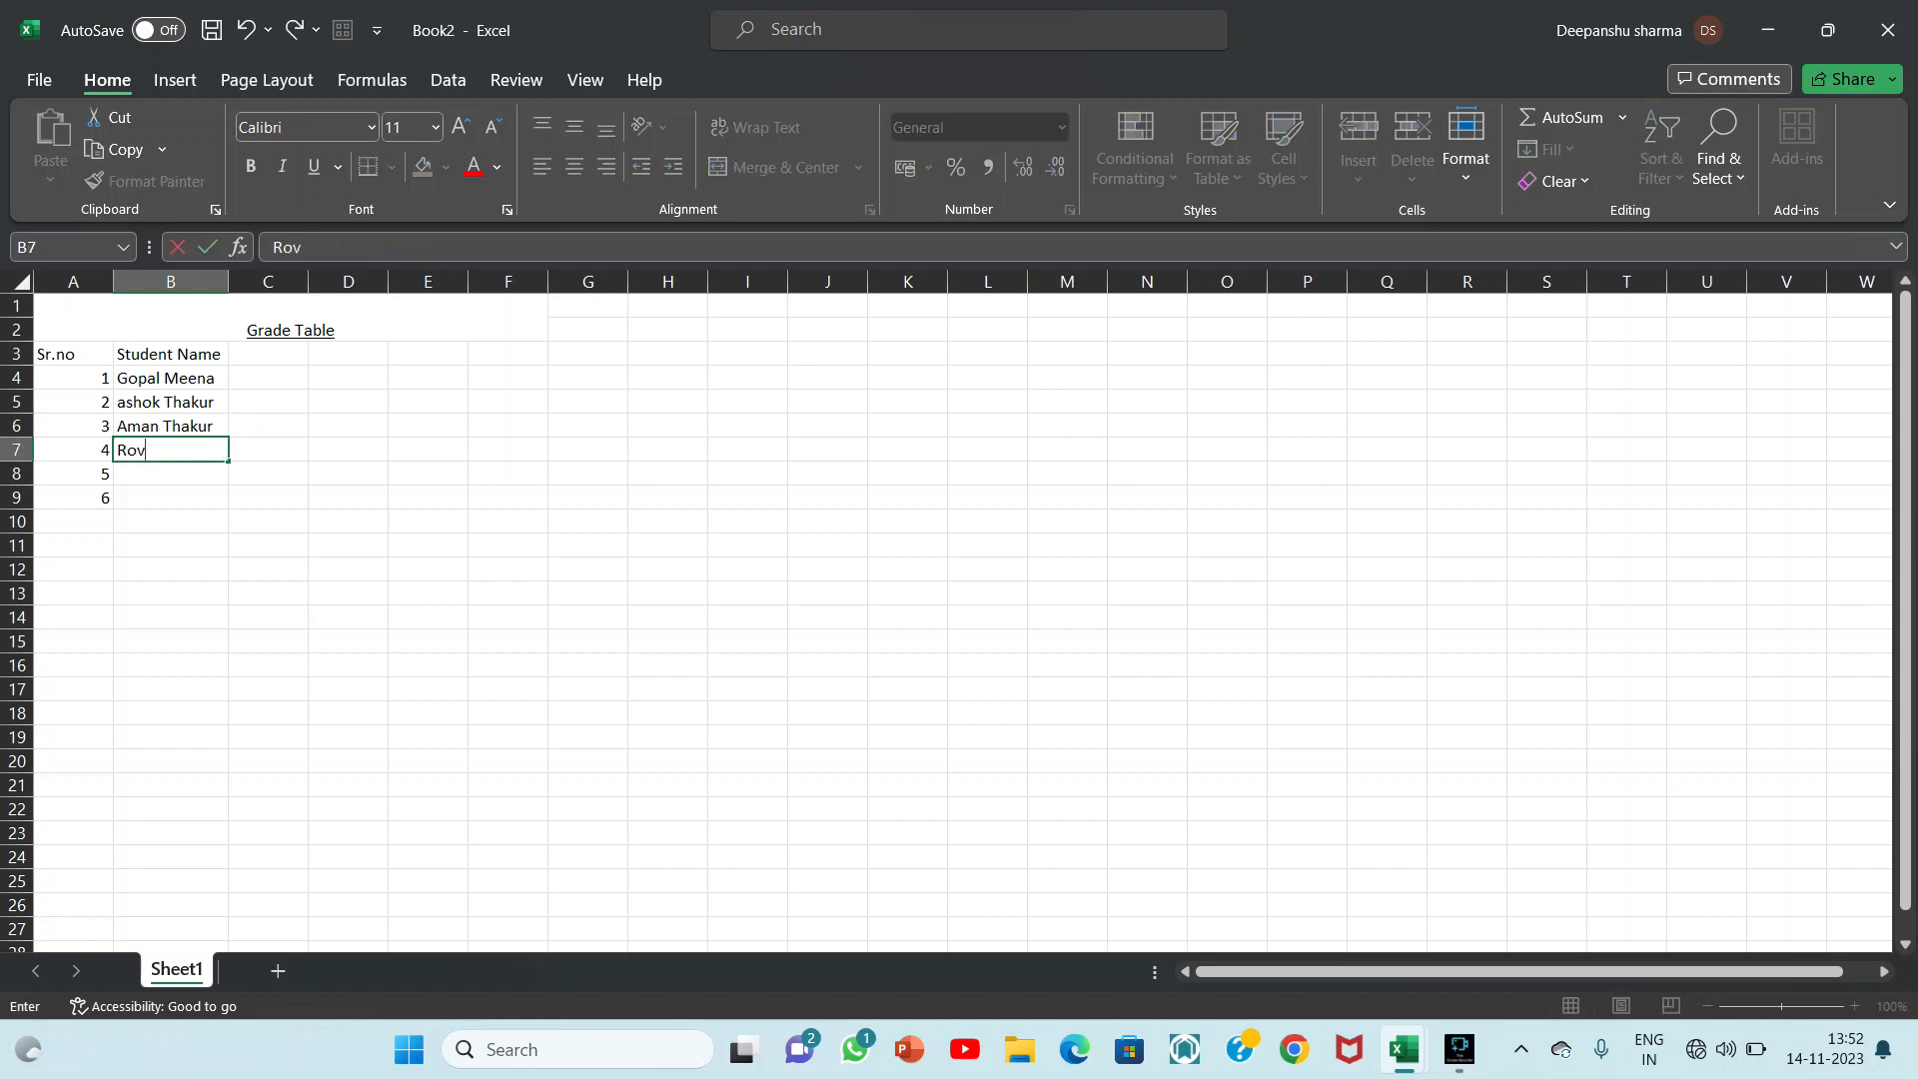
text(in Sharma)
key(Return)
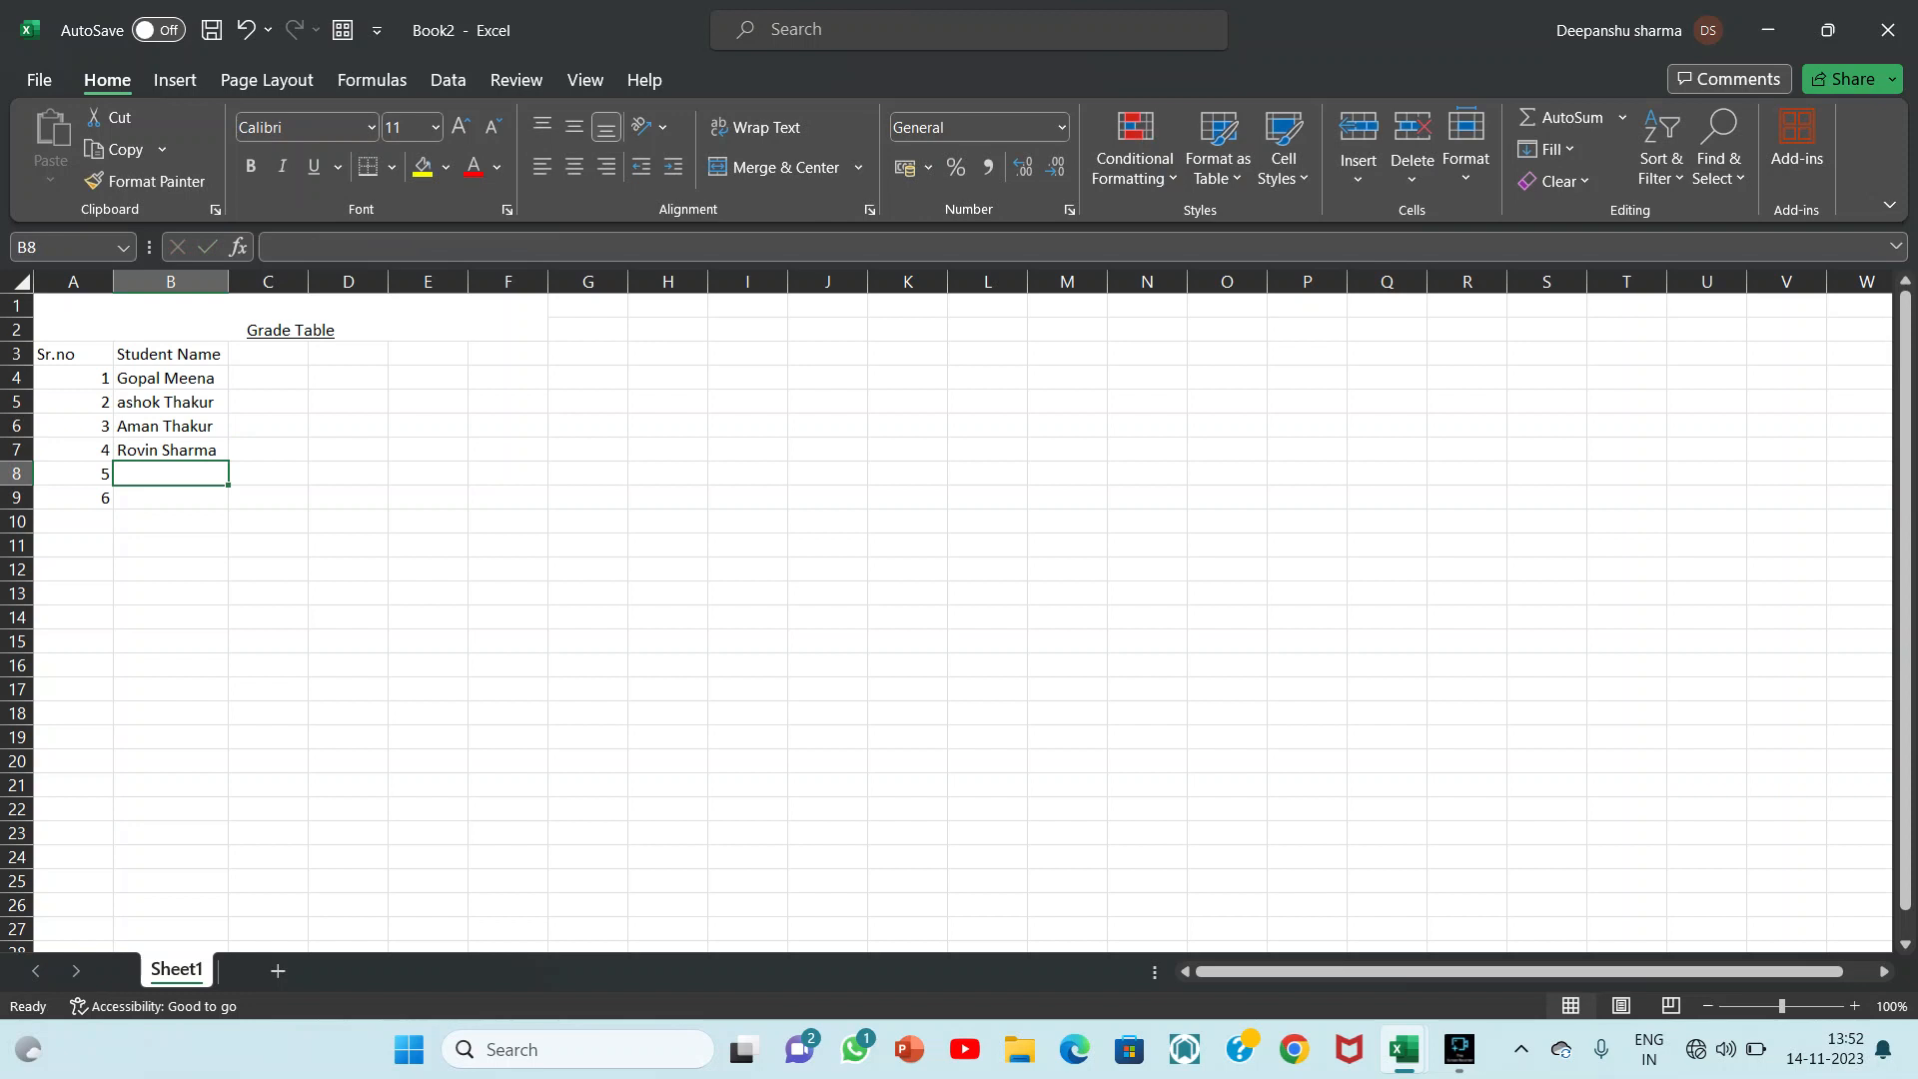
text(Ravi Yadav)
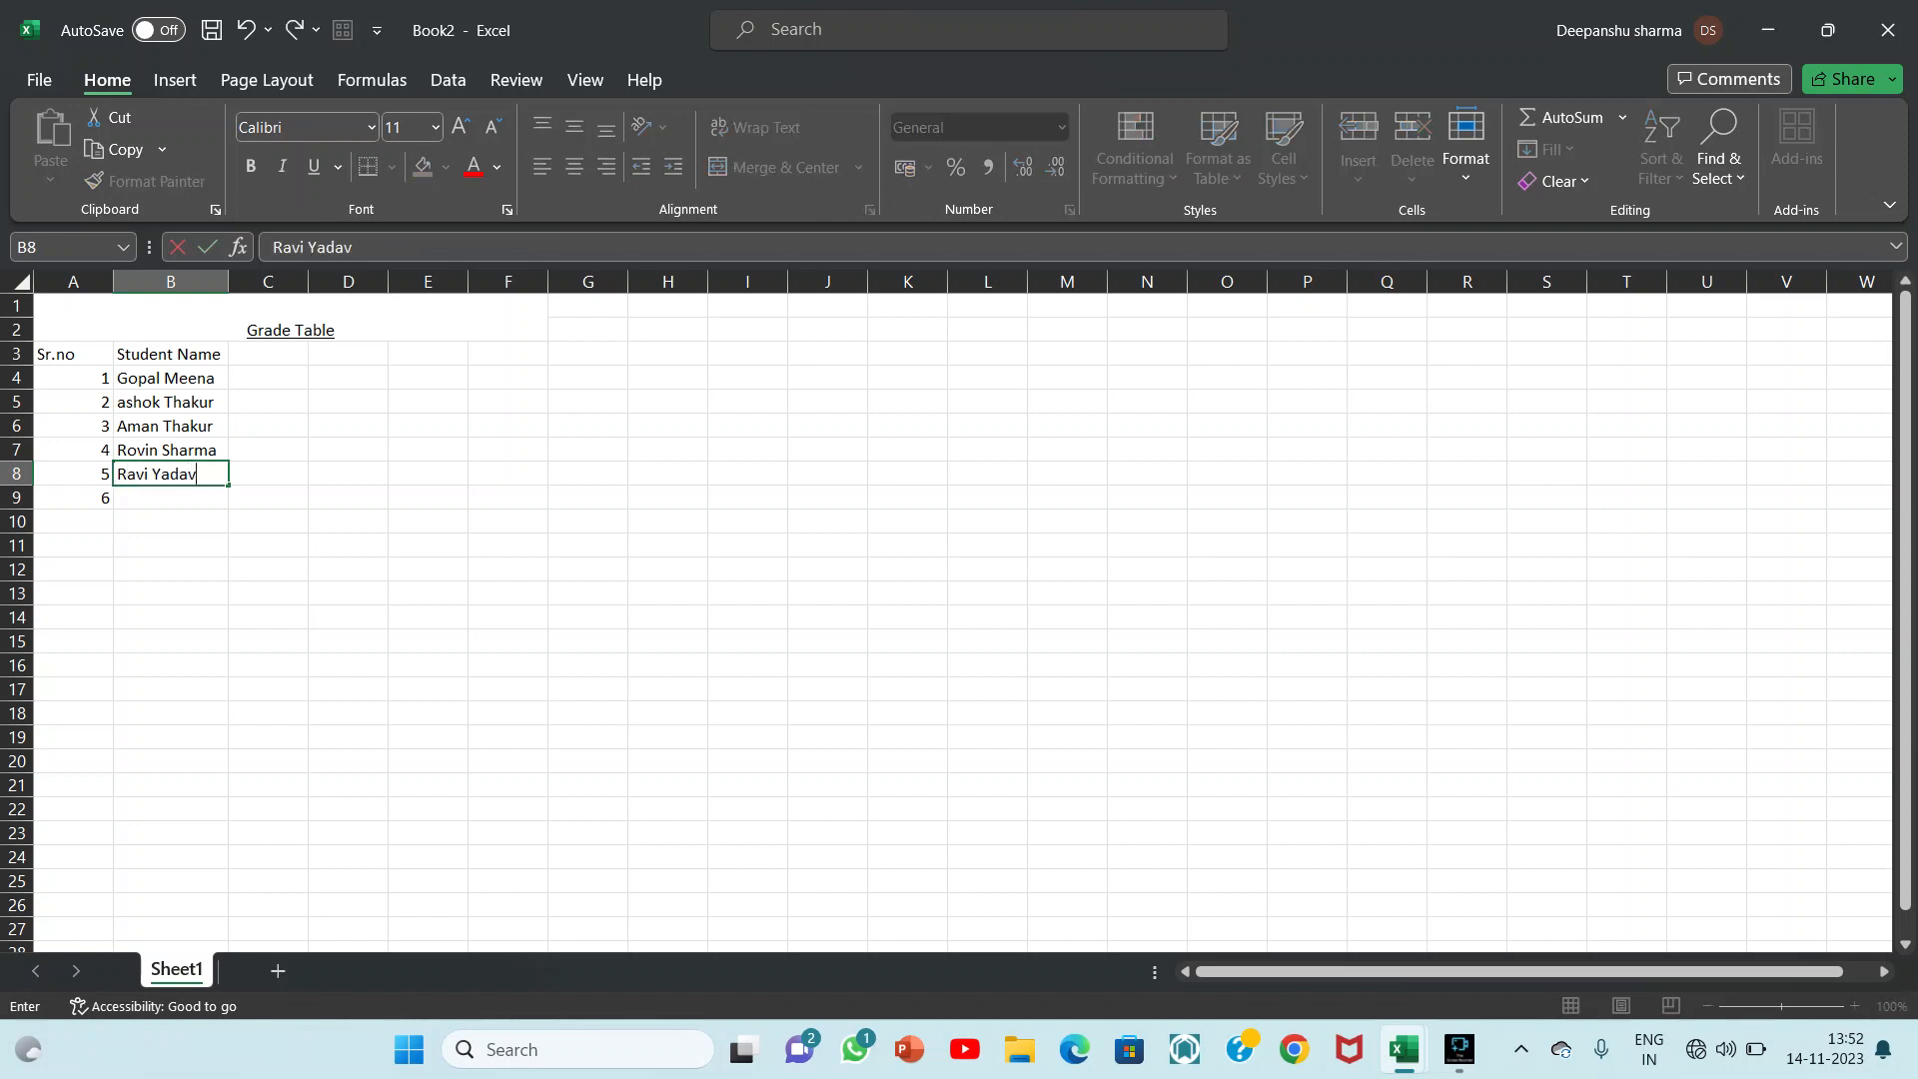
key(Return)
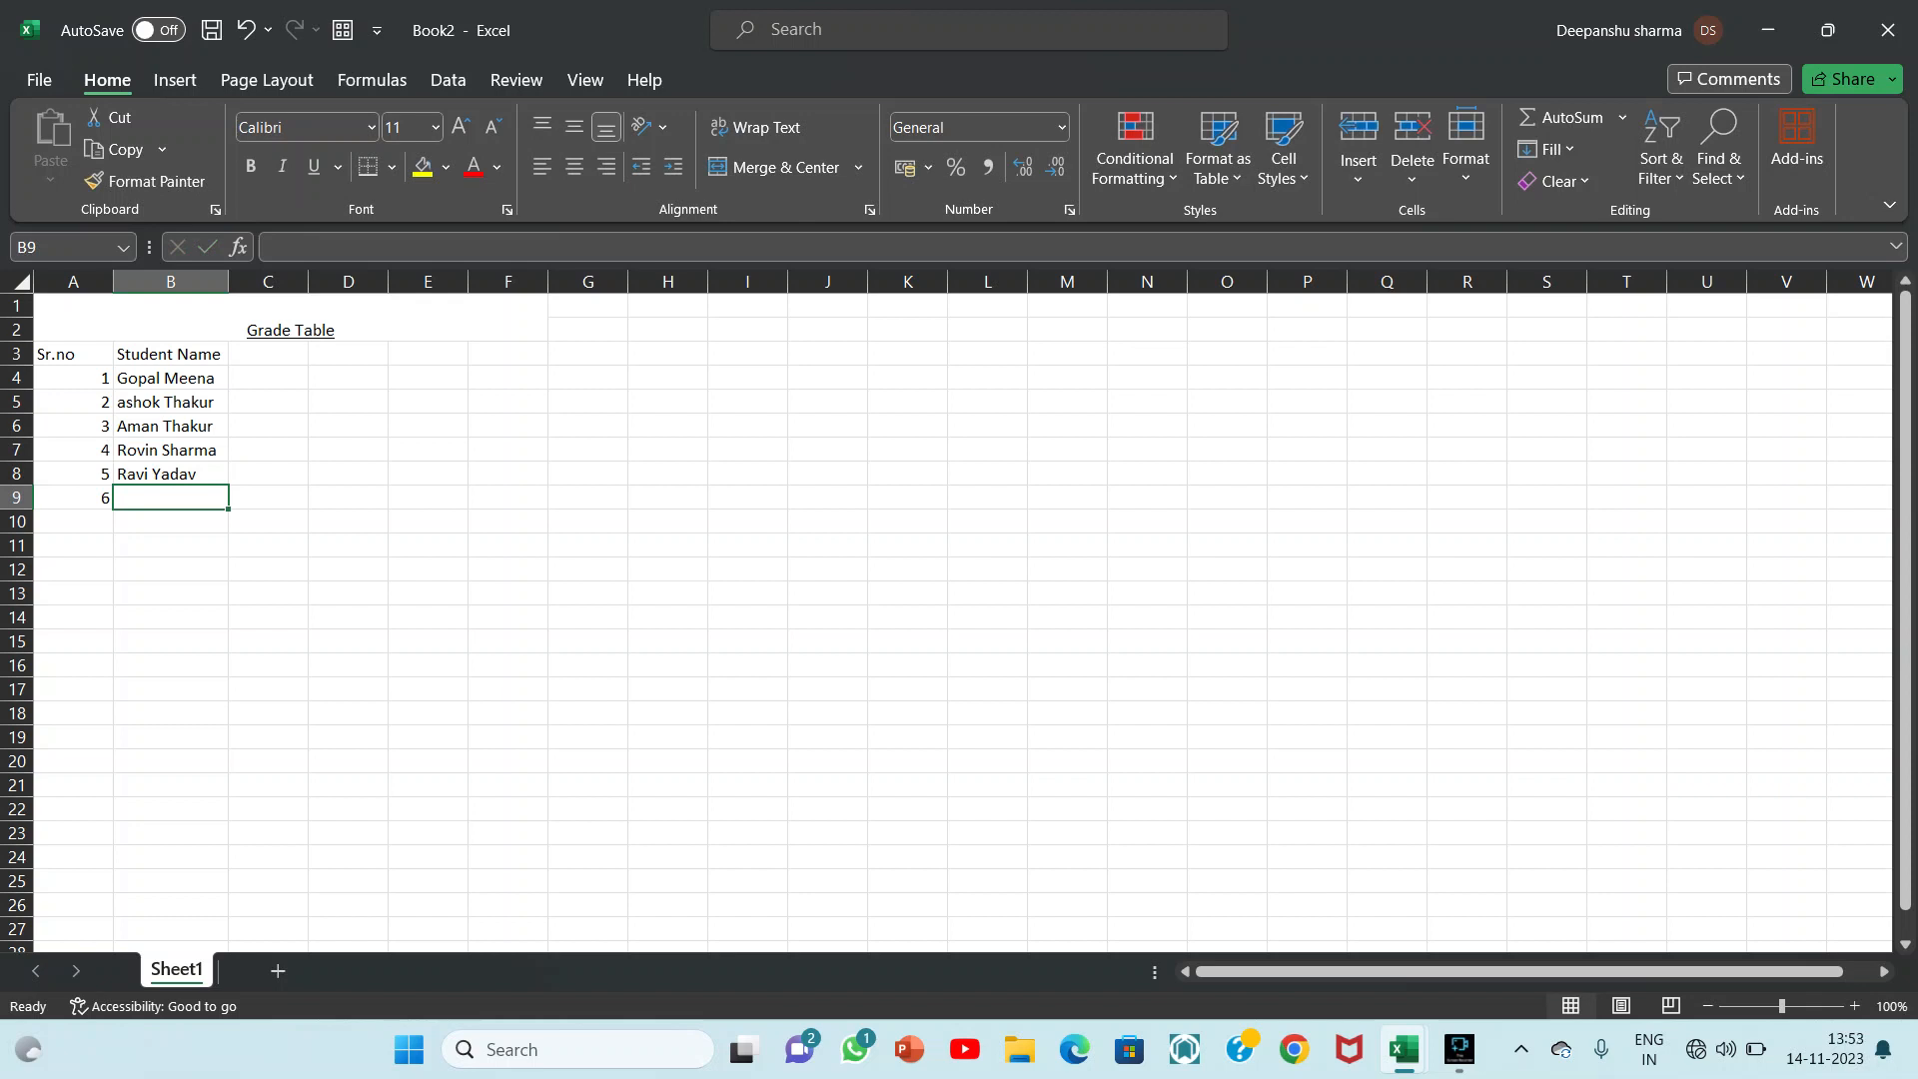
text(Rohit)
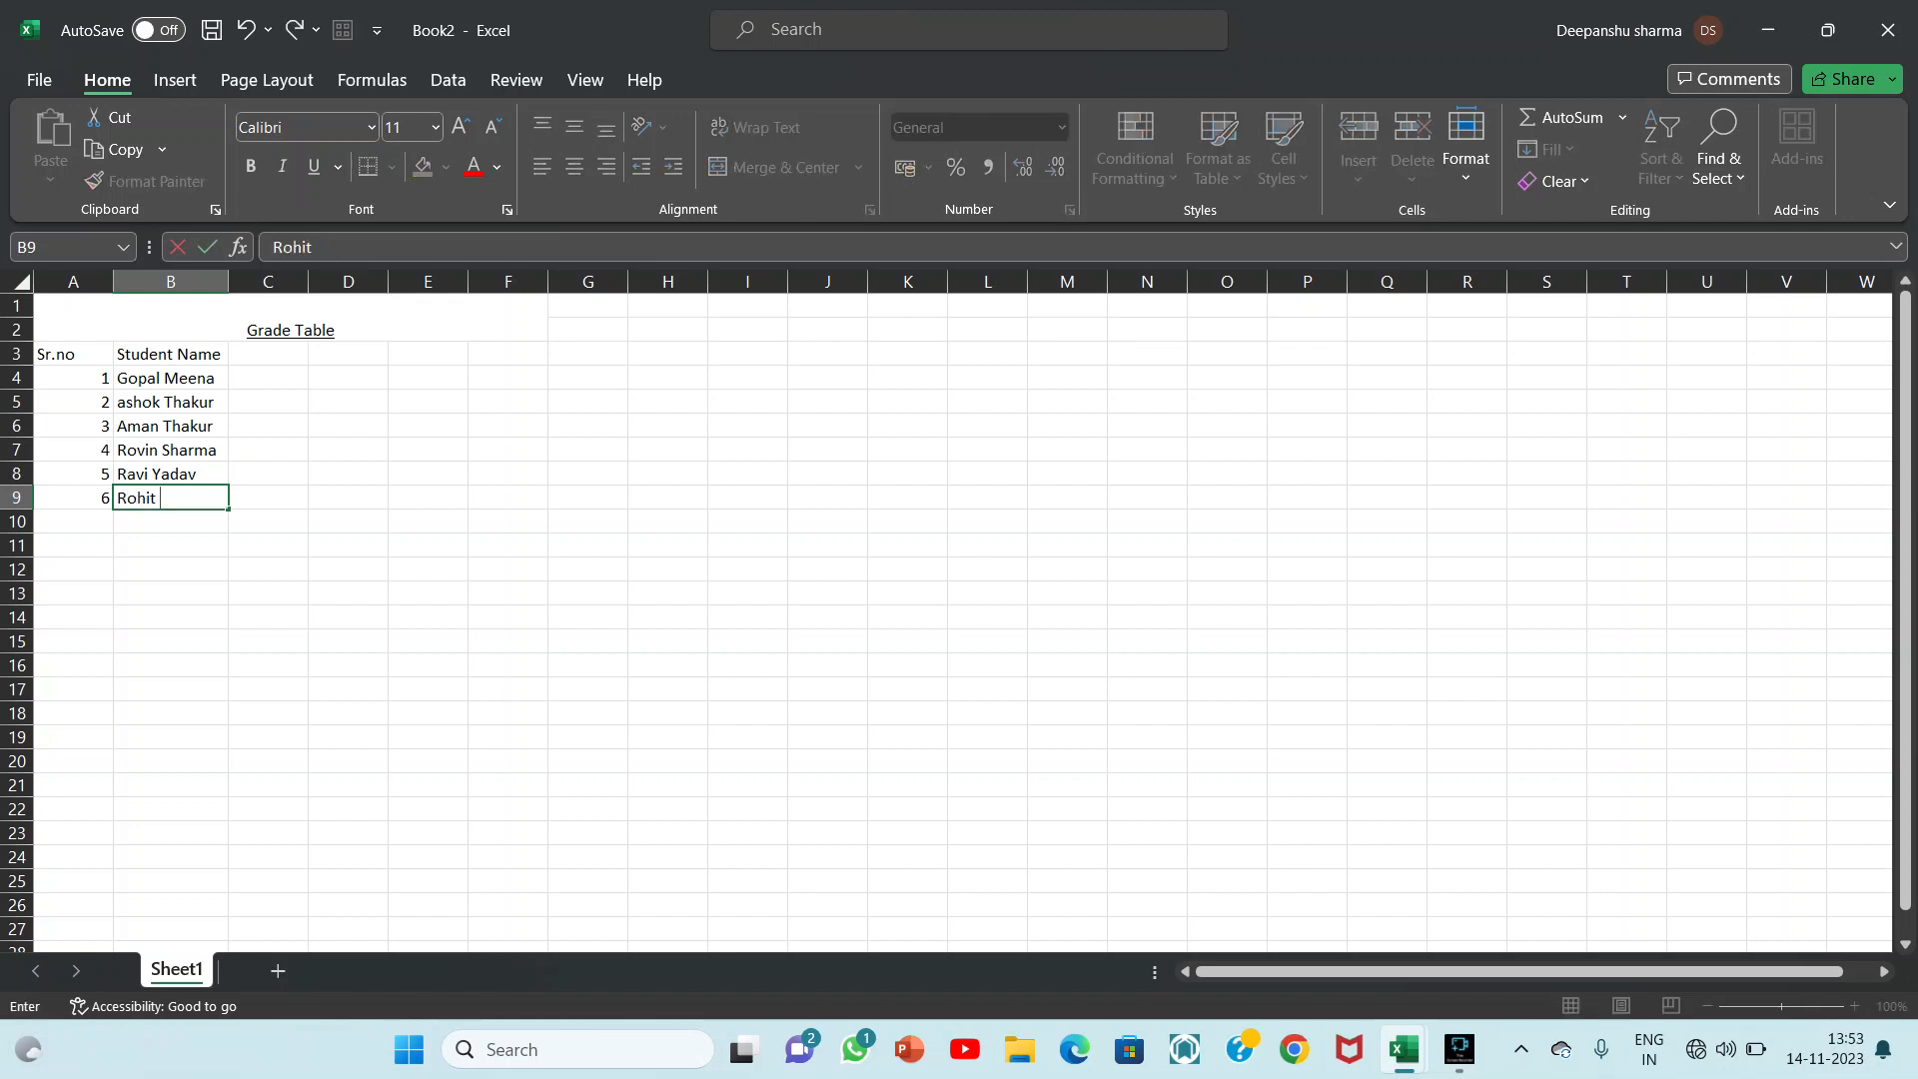
text( Kumar)
key(Up)
Enter the heading "Subject" in C3, beside the Student Name heading
key(Up)
key(Up)
key(Up)
key(Up)
key(Up)
key(Right)
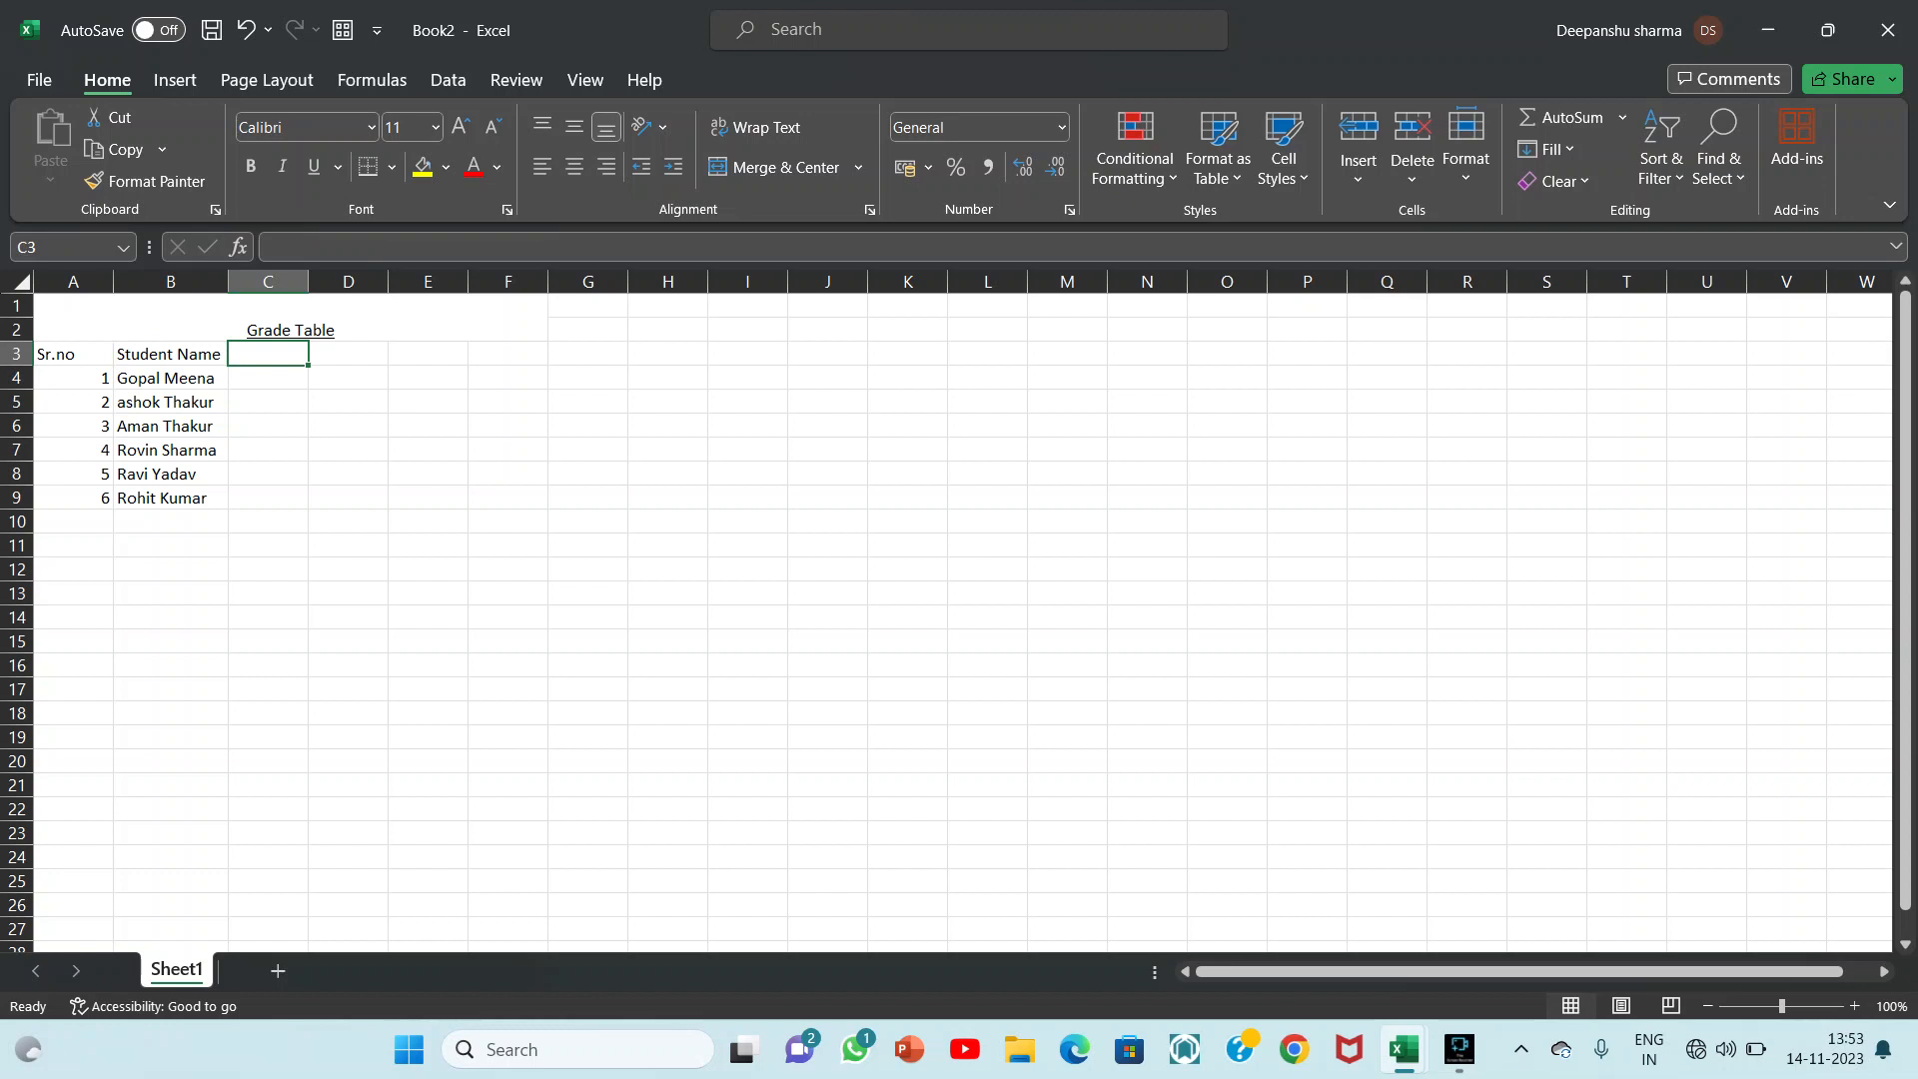
text(Su)
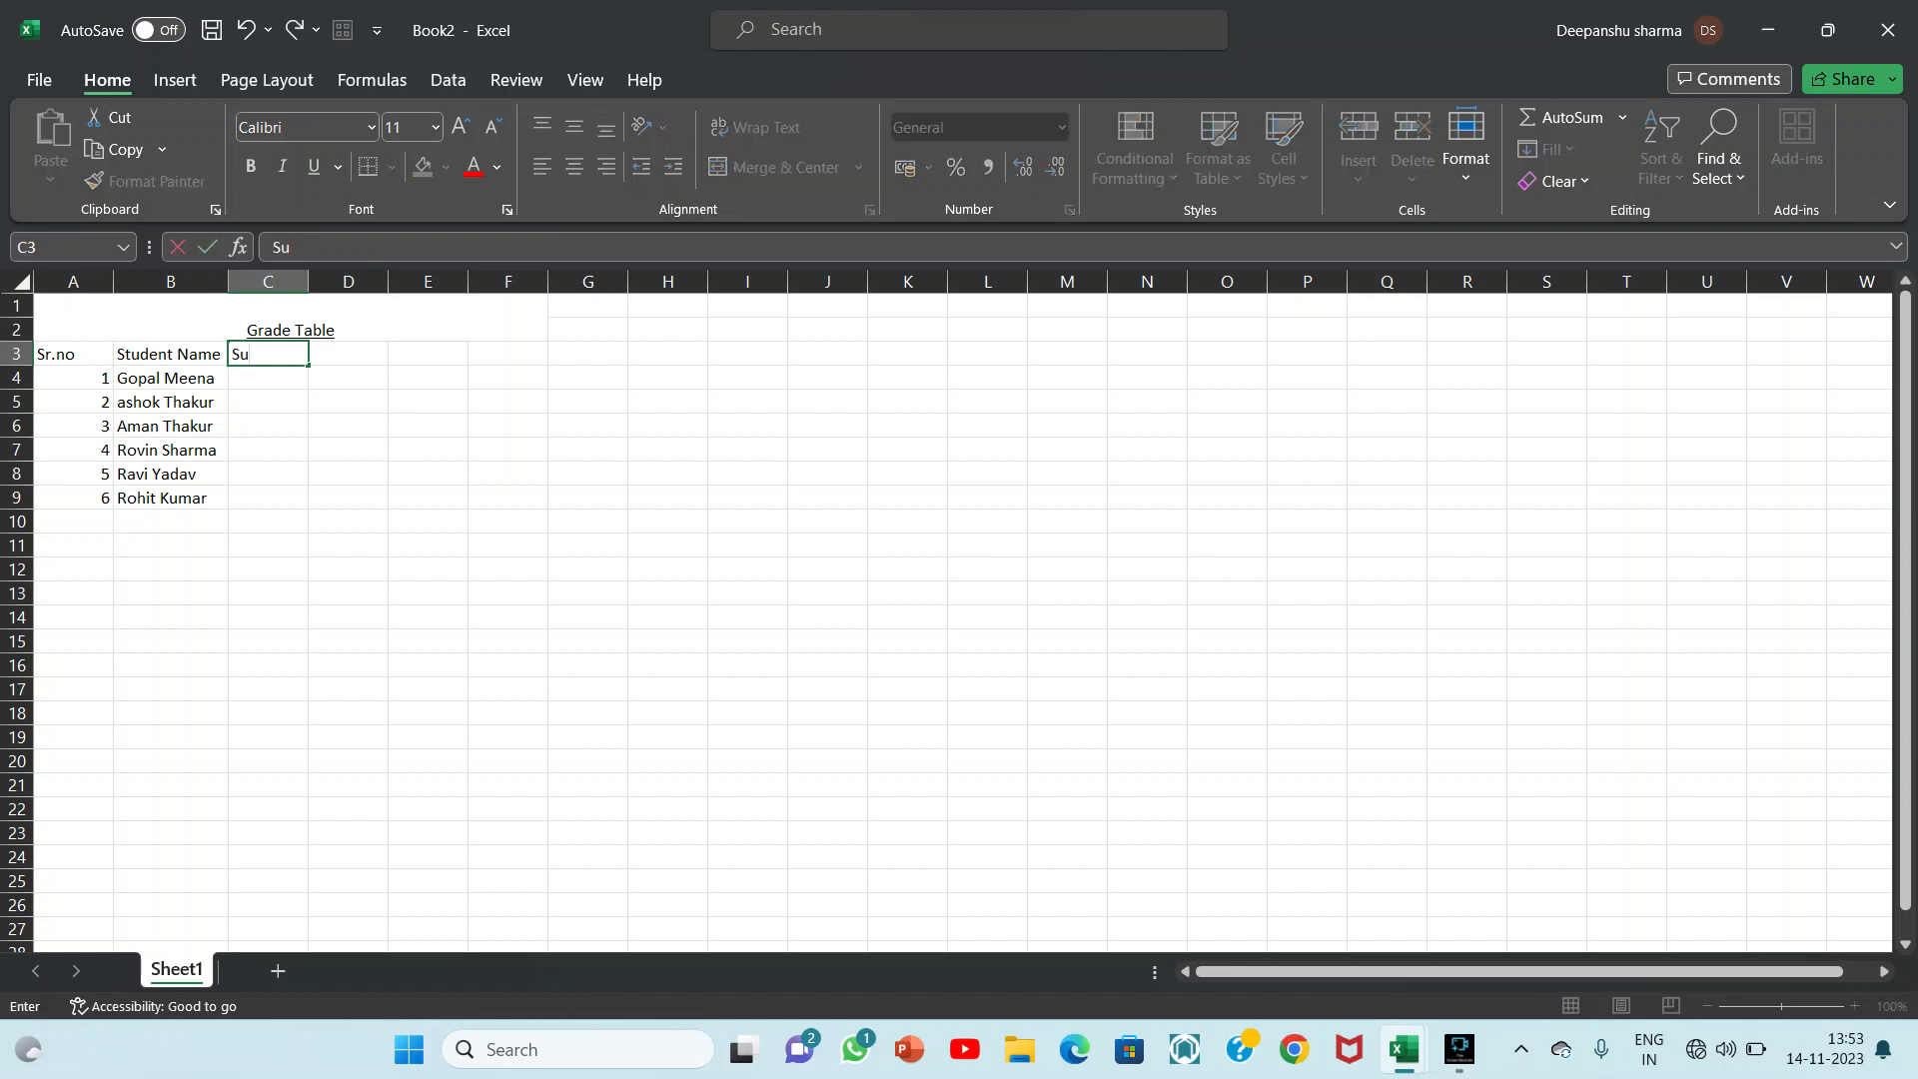
text(bjex)
text(ct)
key(Return)
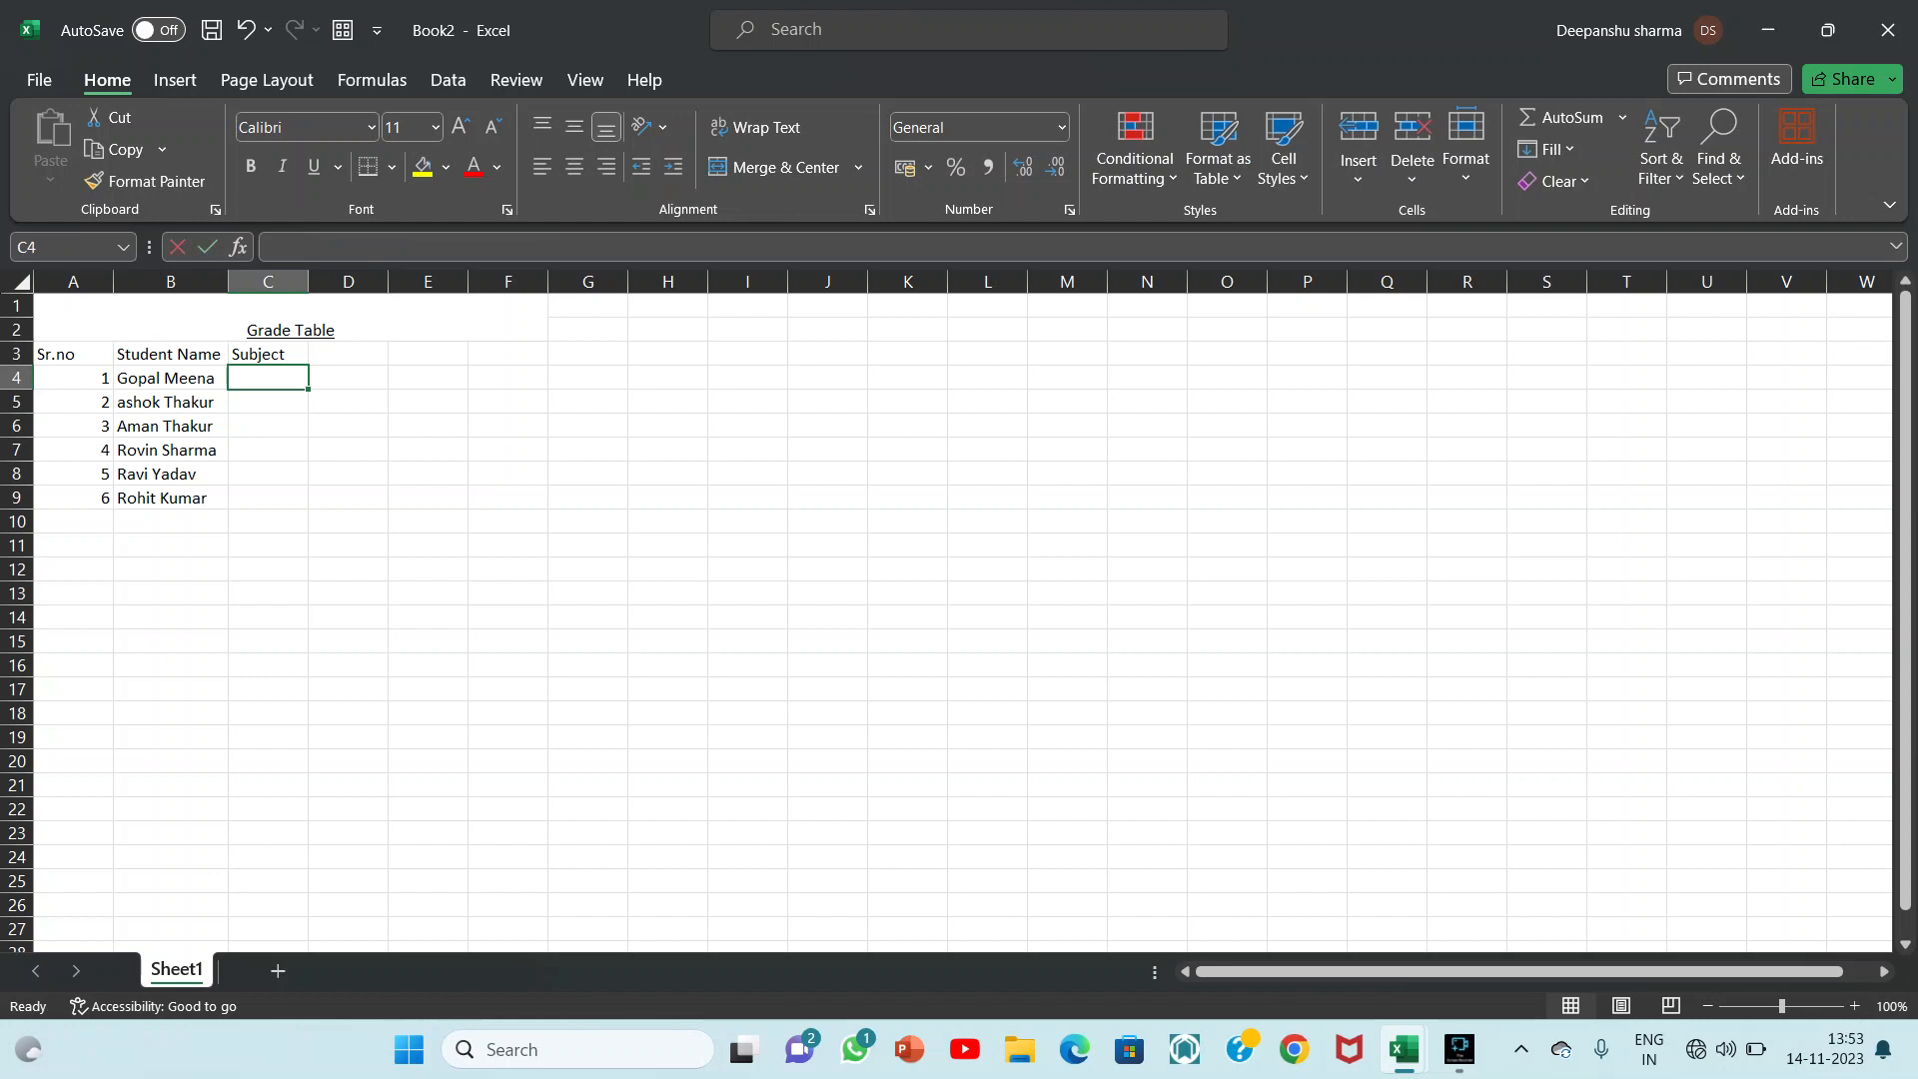
text(Excel)
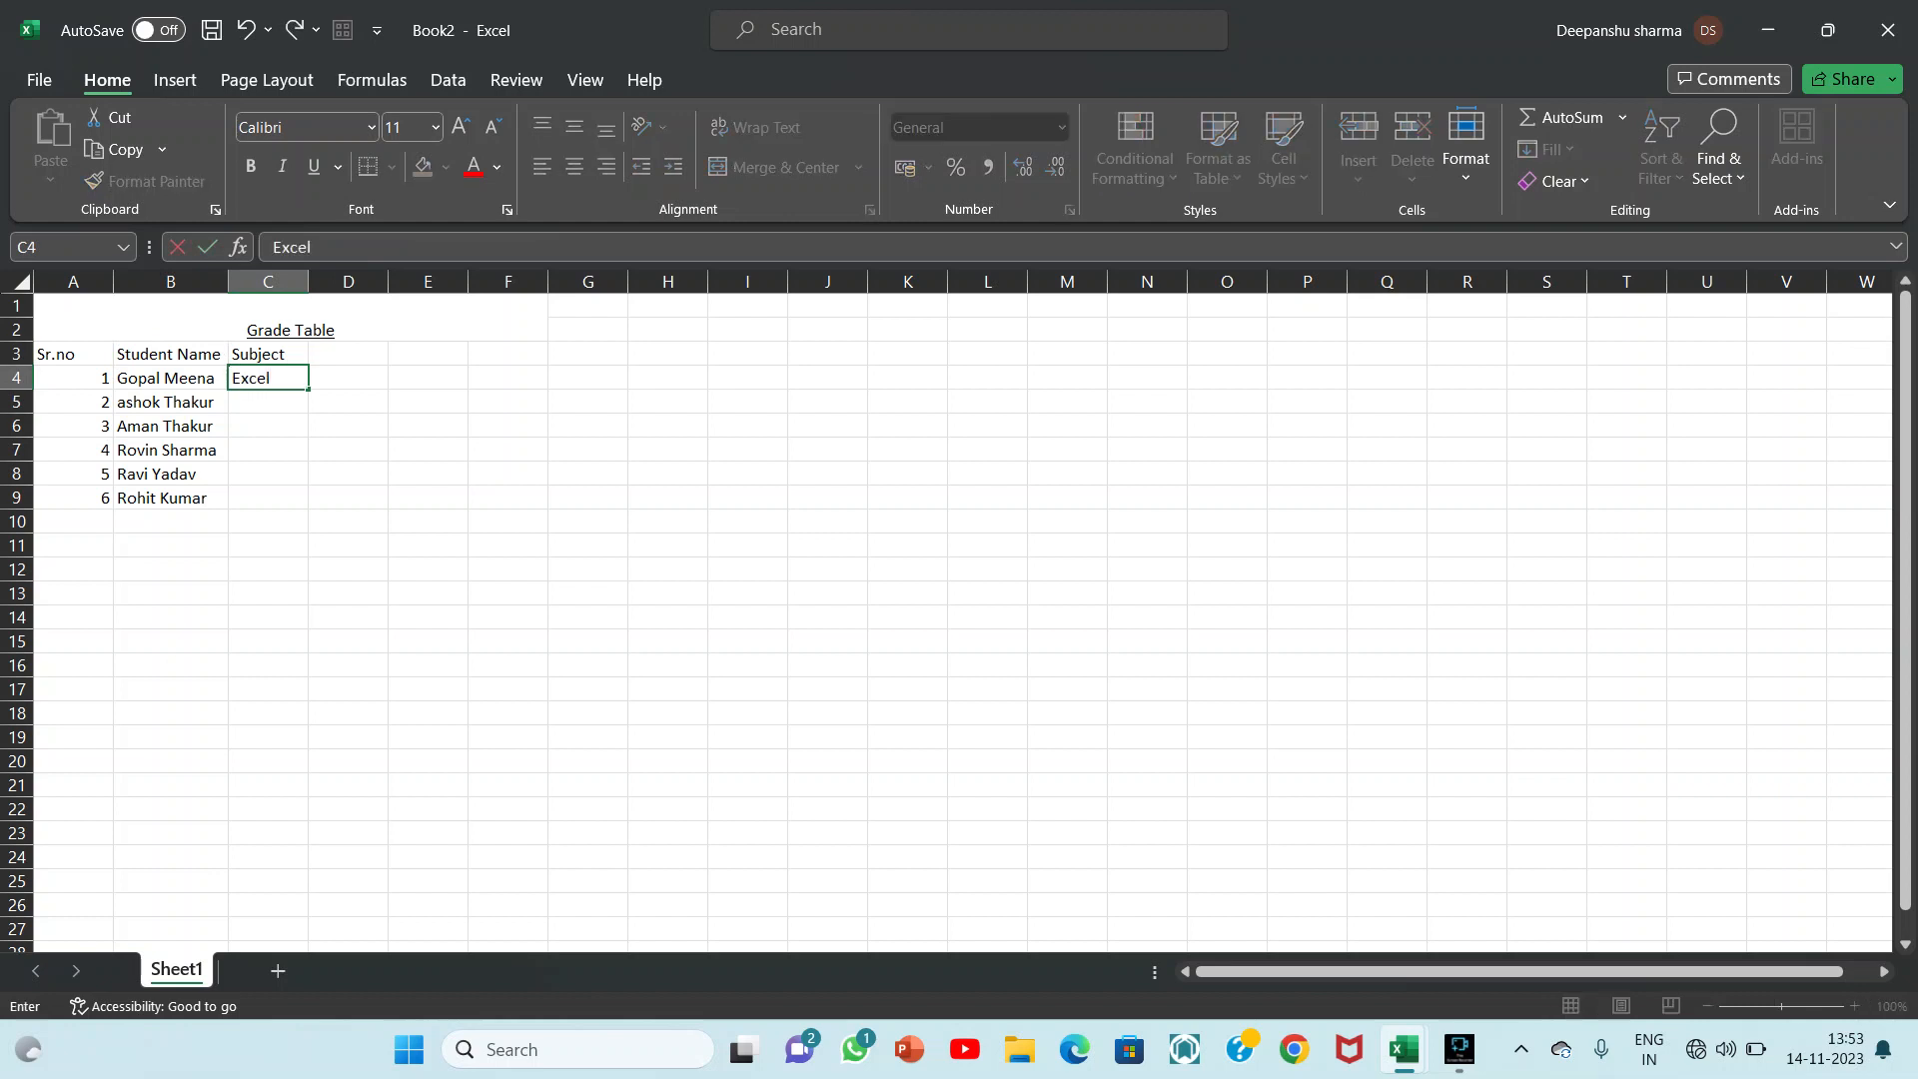
key(Return)
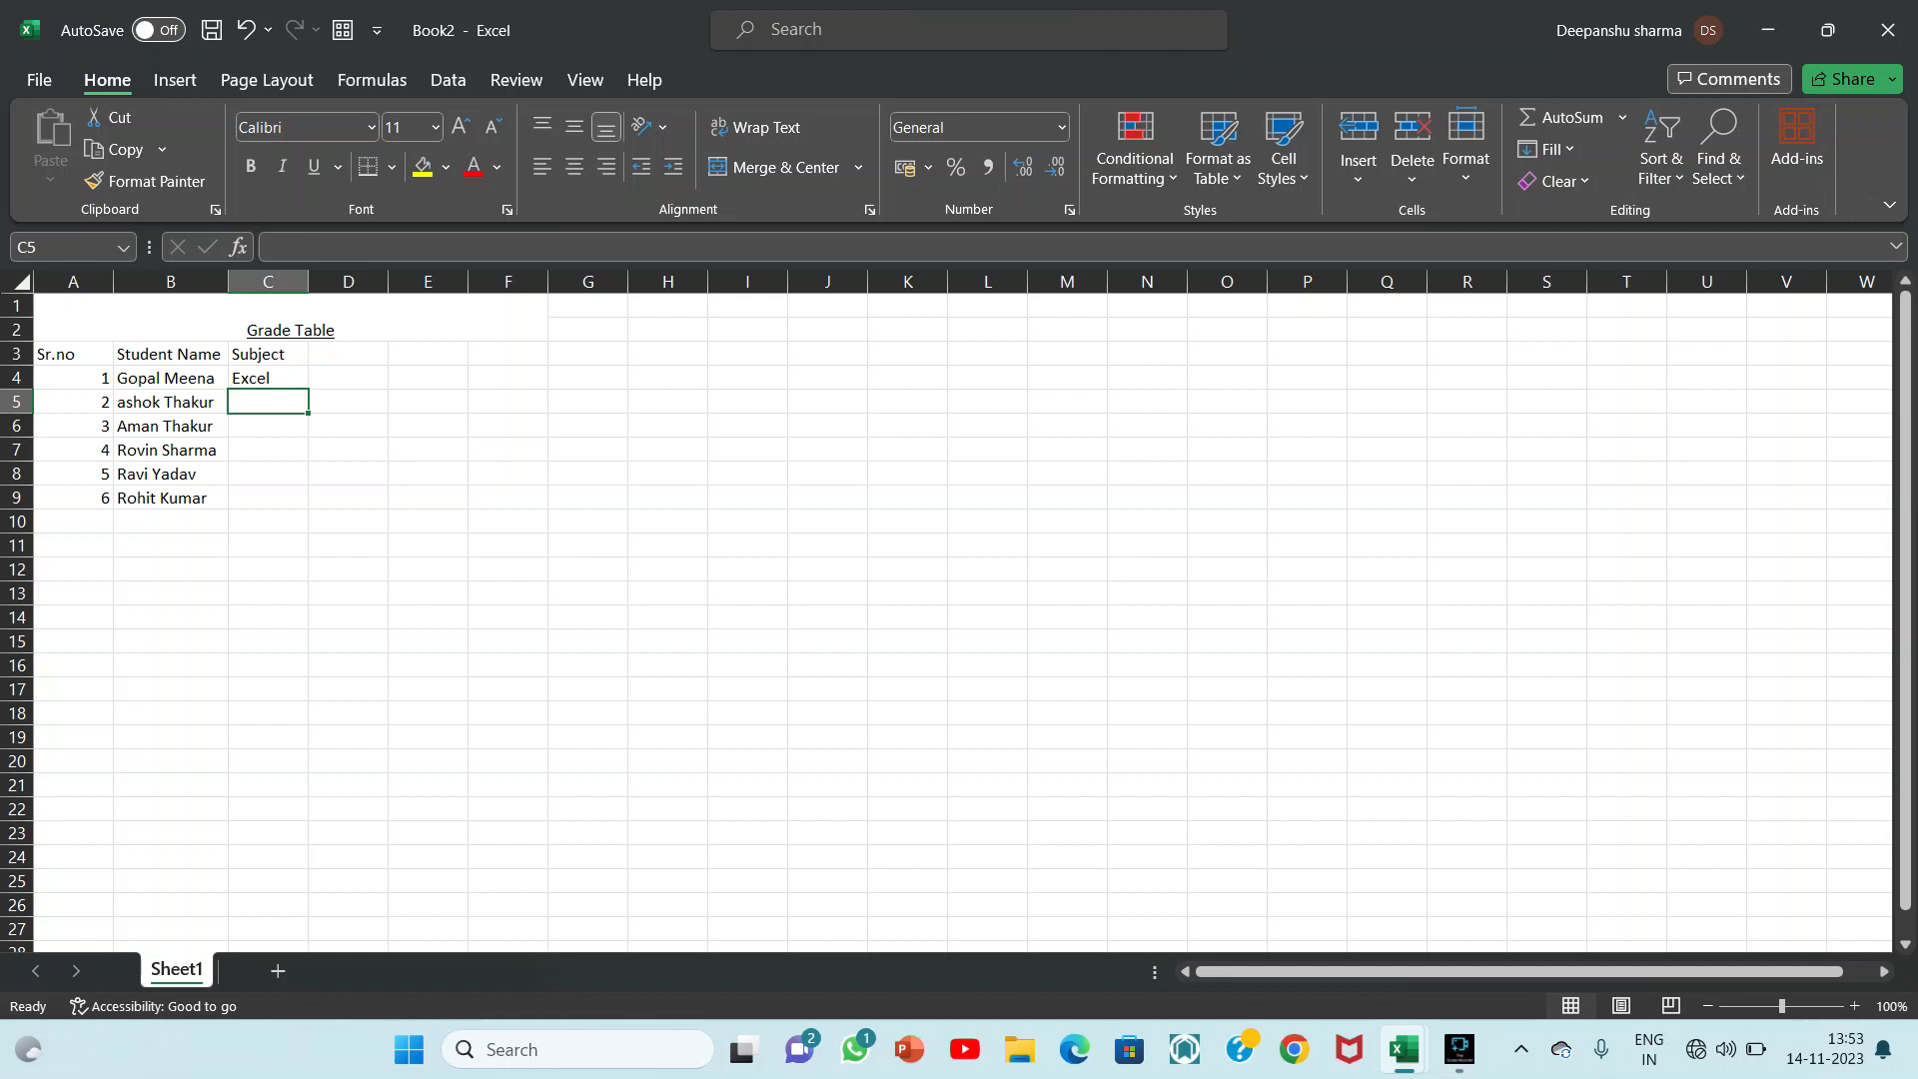
click(268, 378)
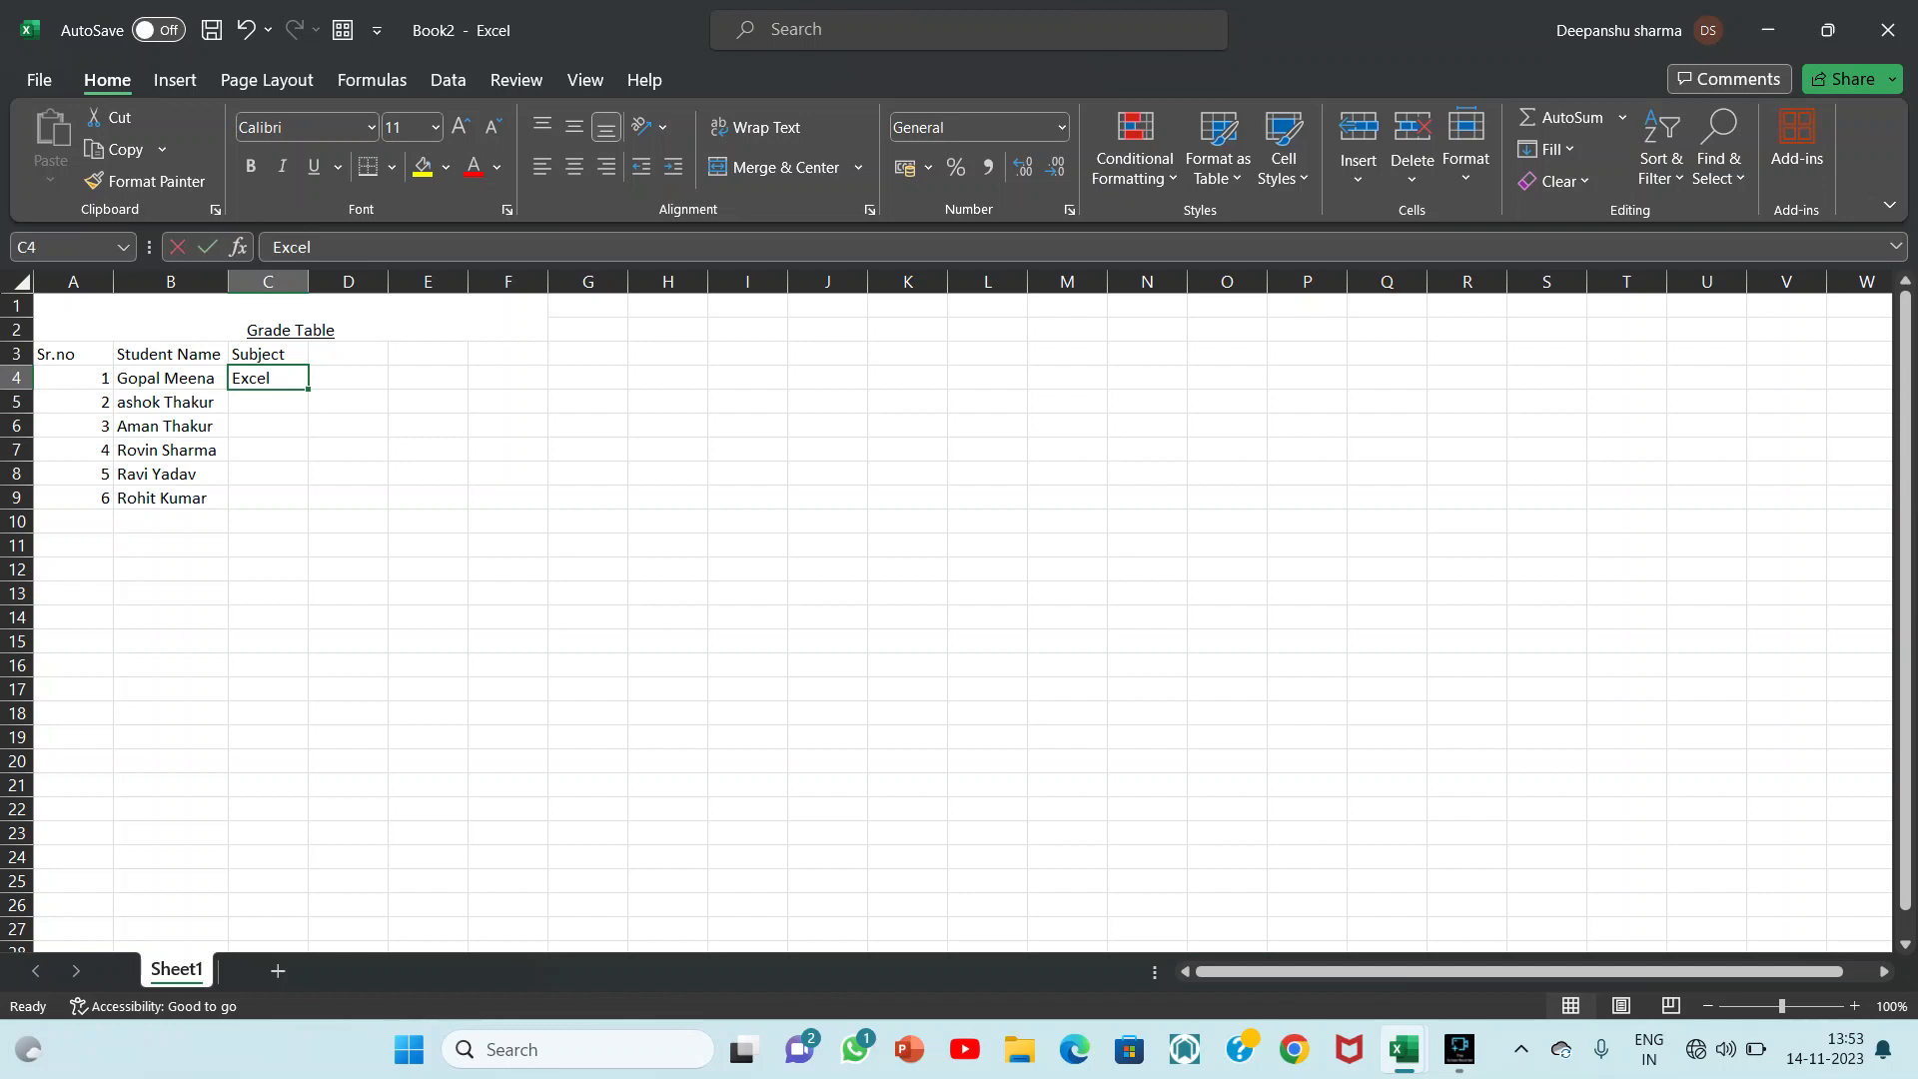
text(Math)
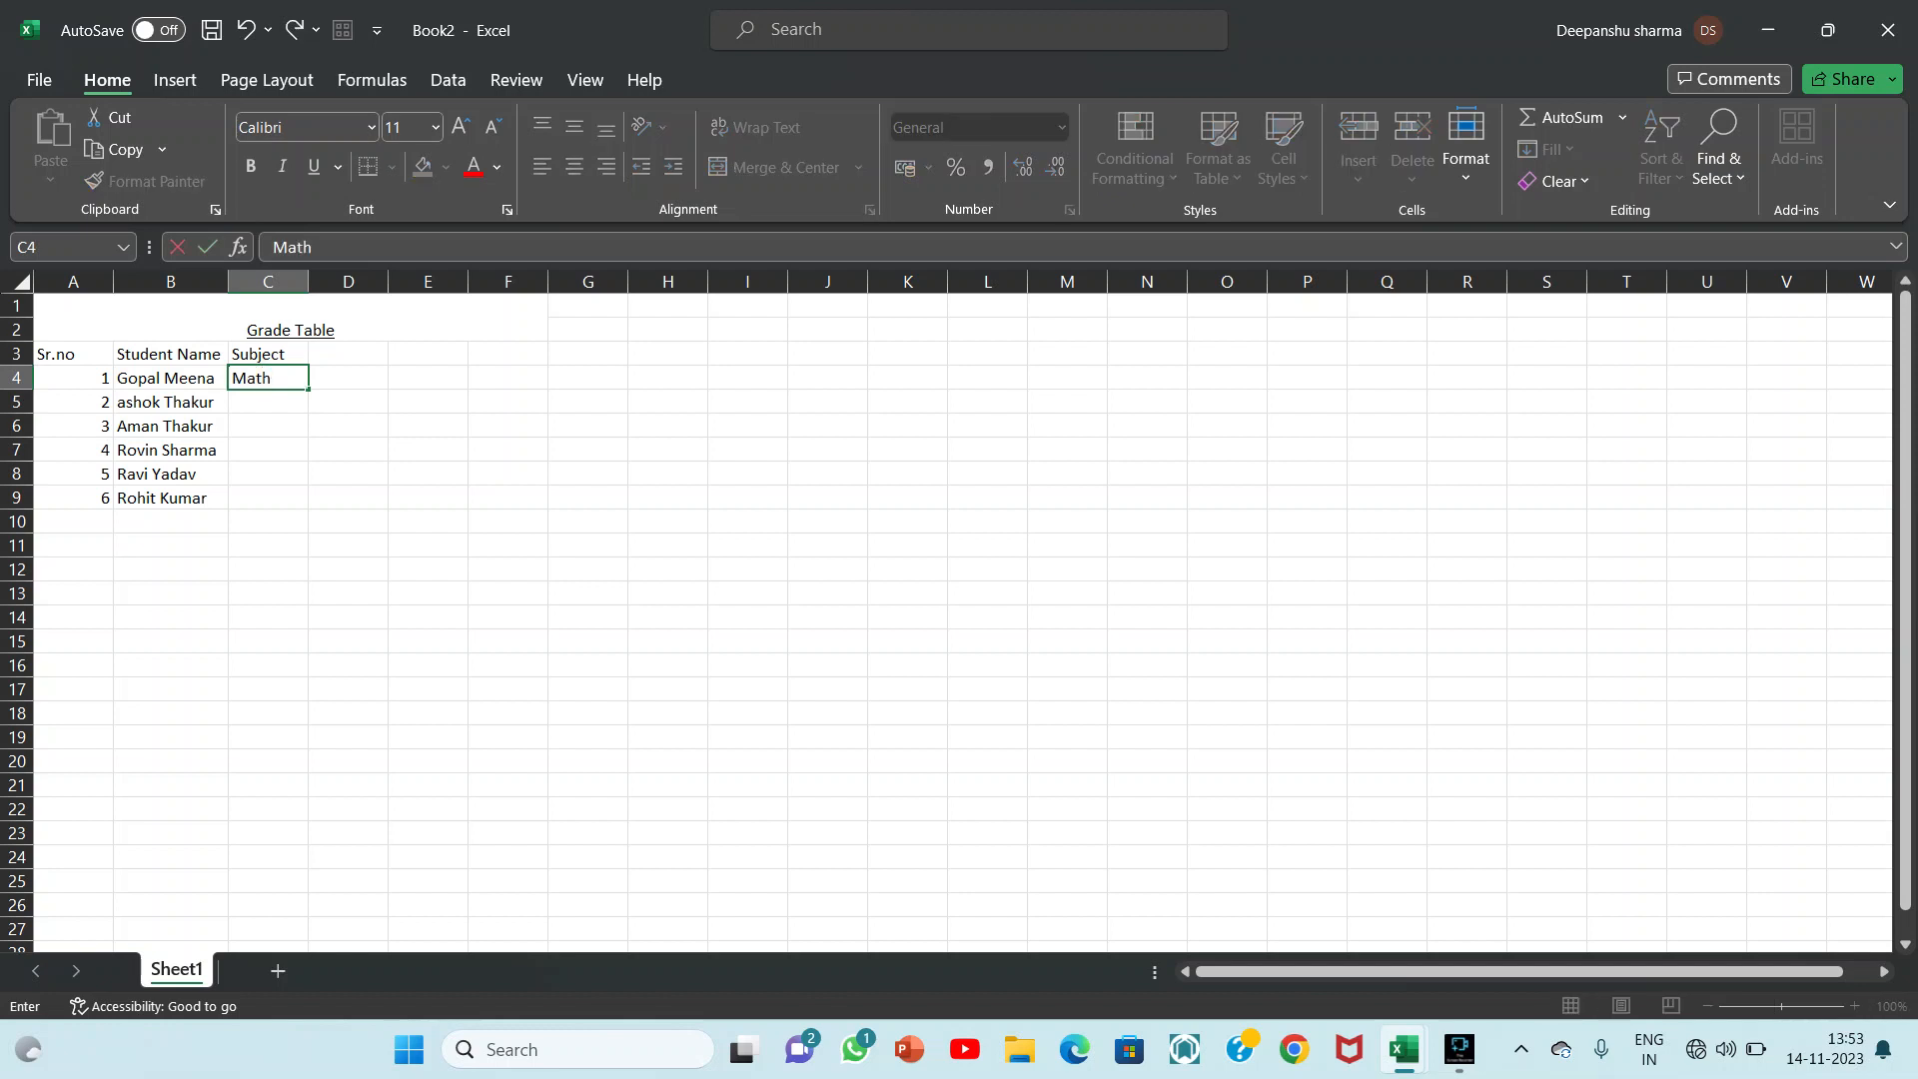
key(Return)
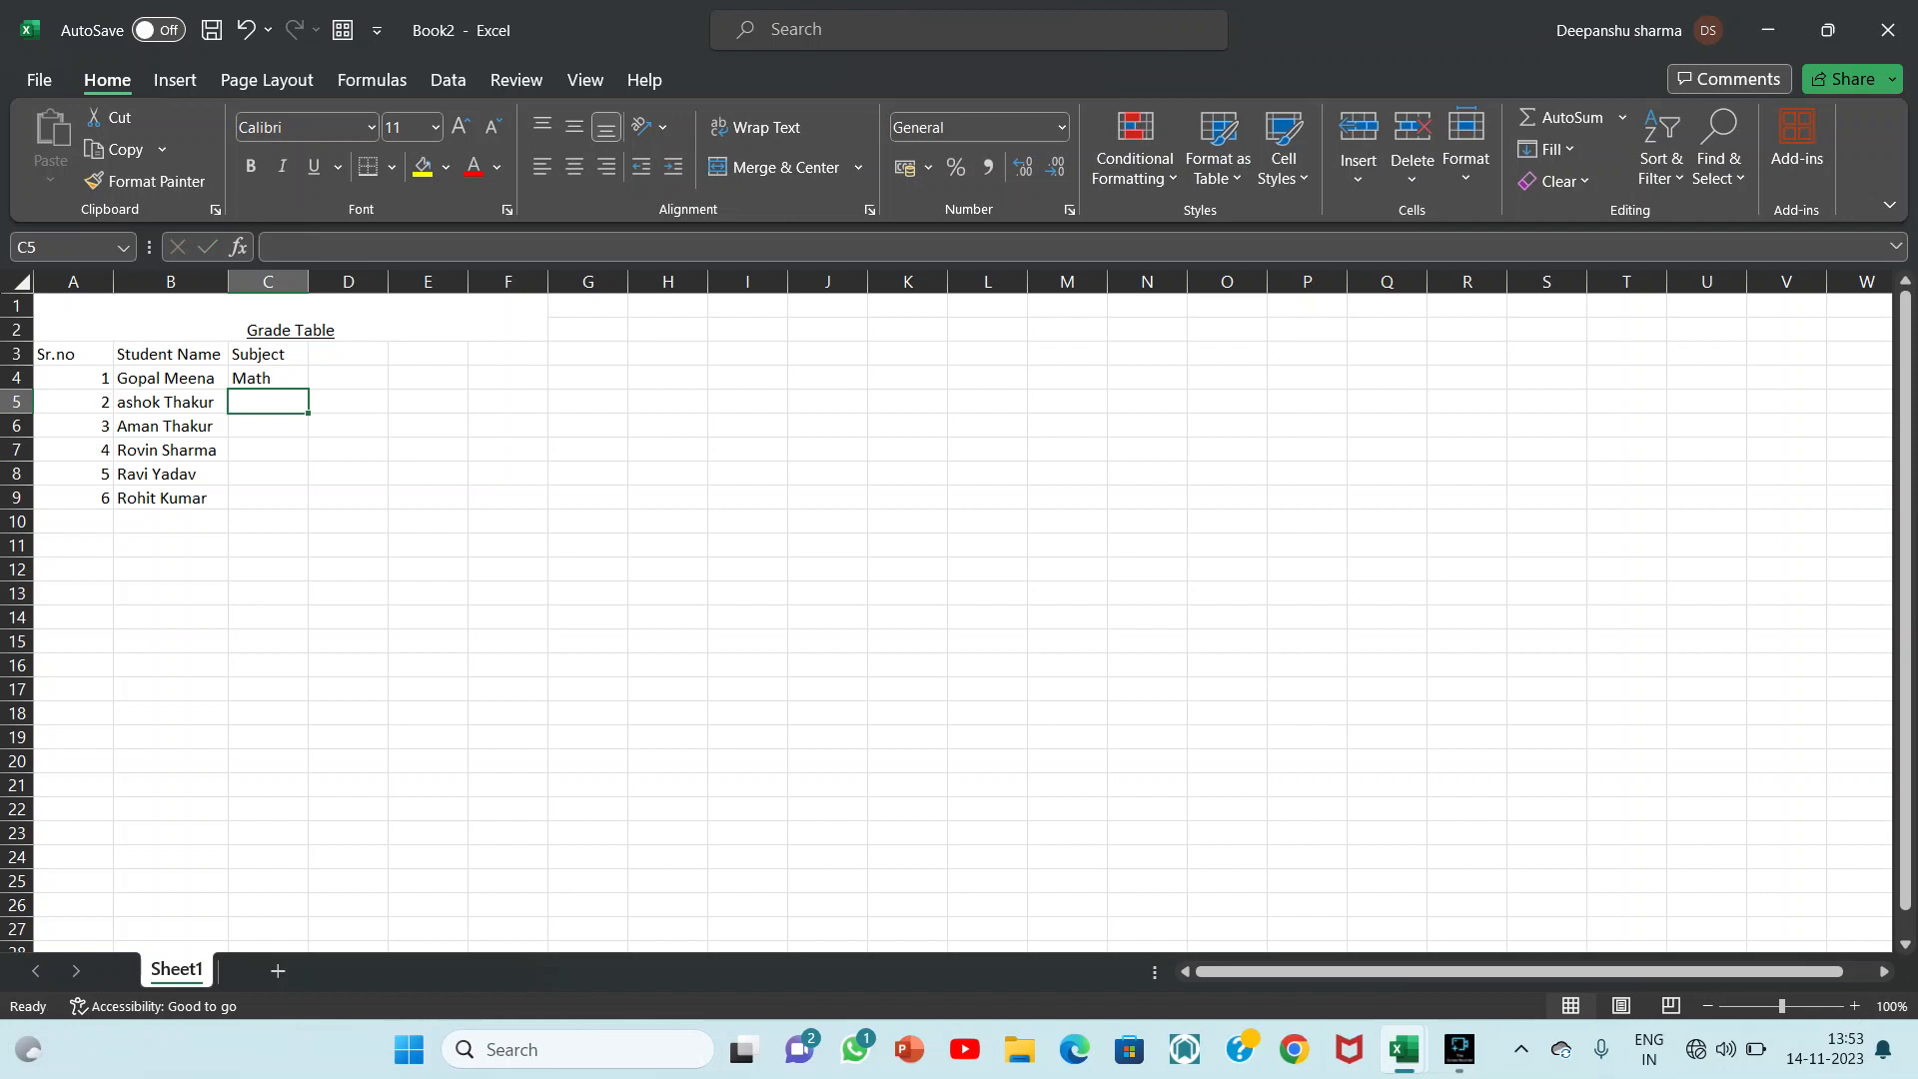
click(267, 281)
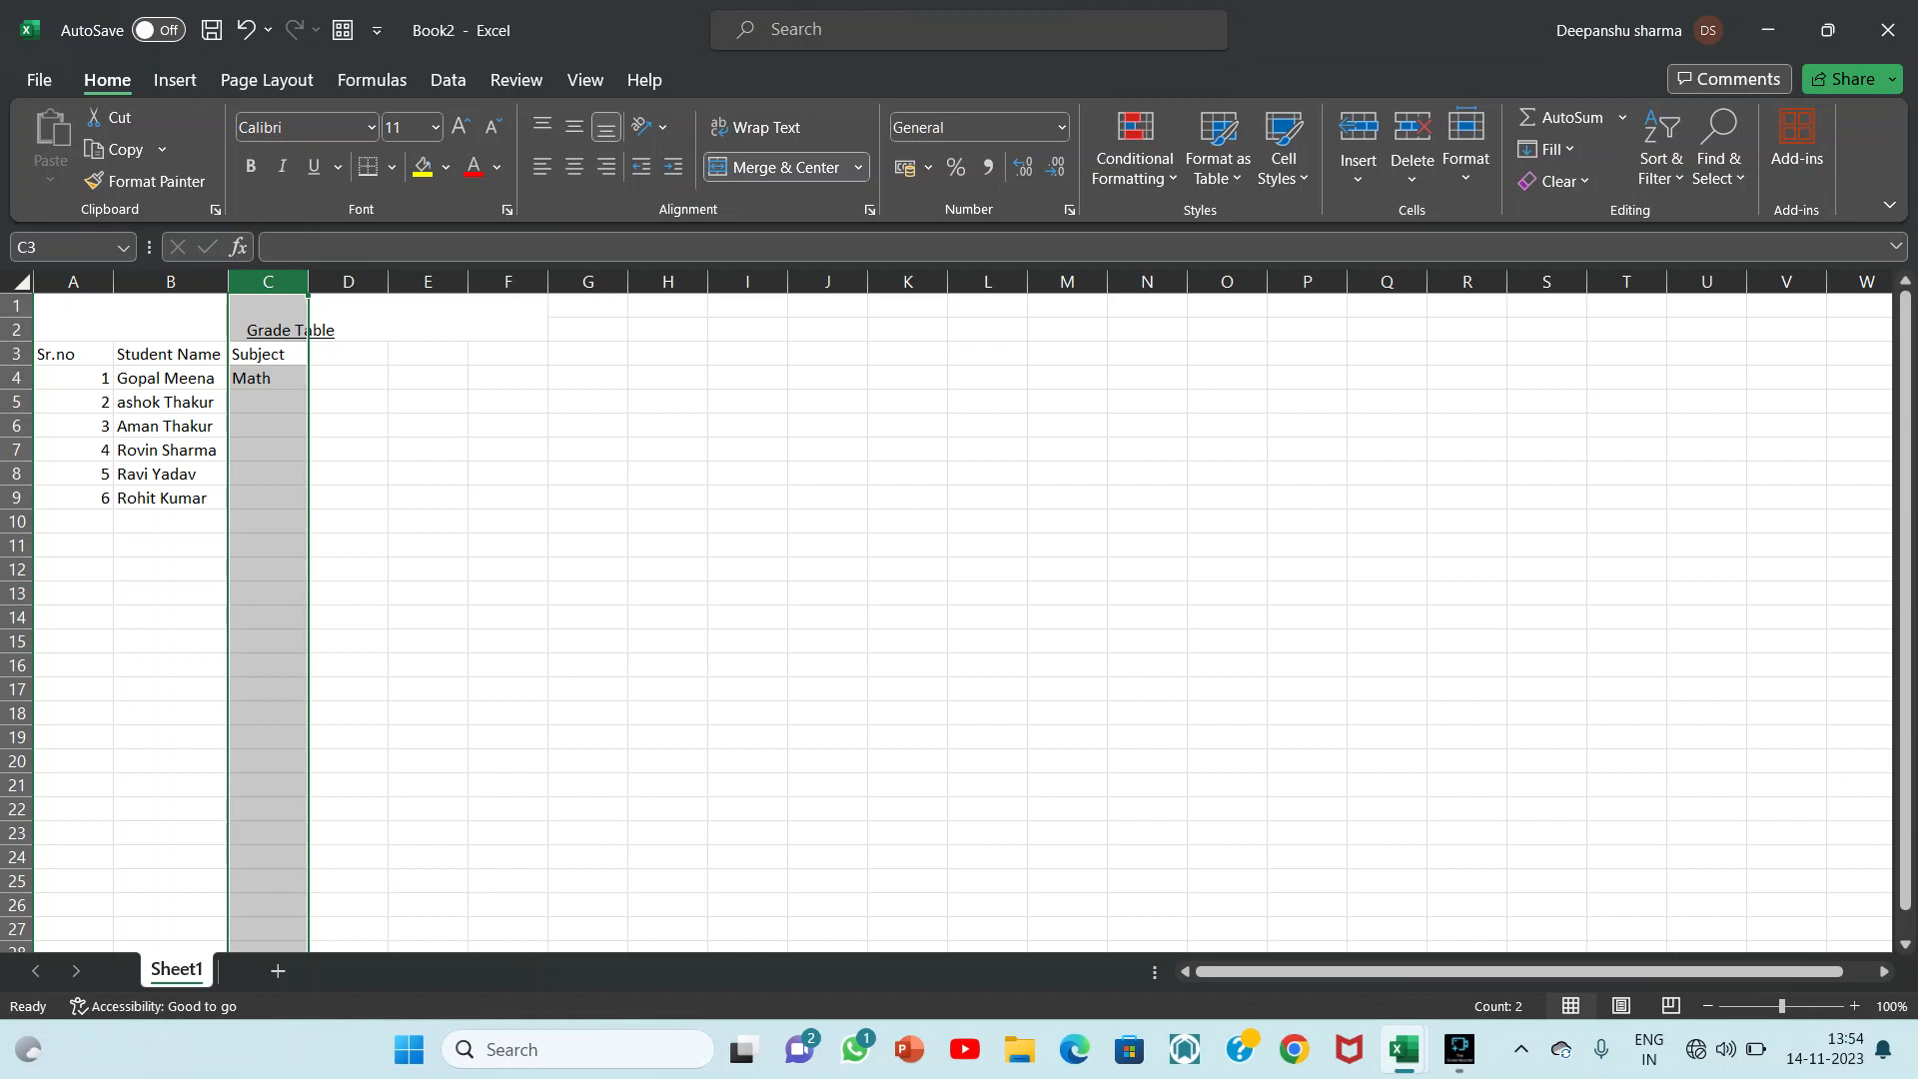
click(508, 544)
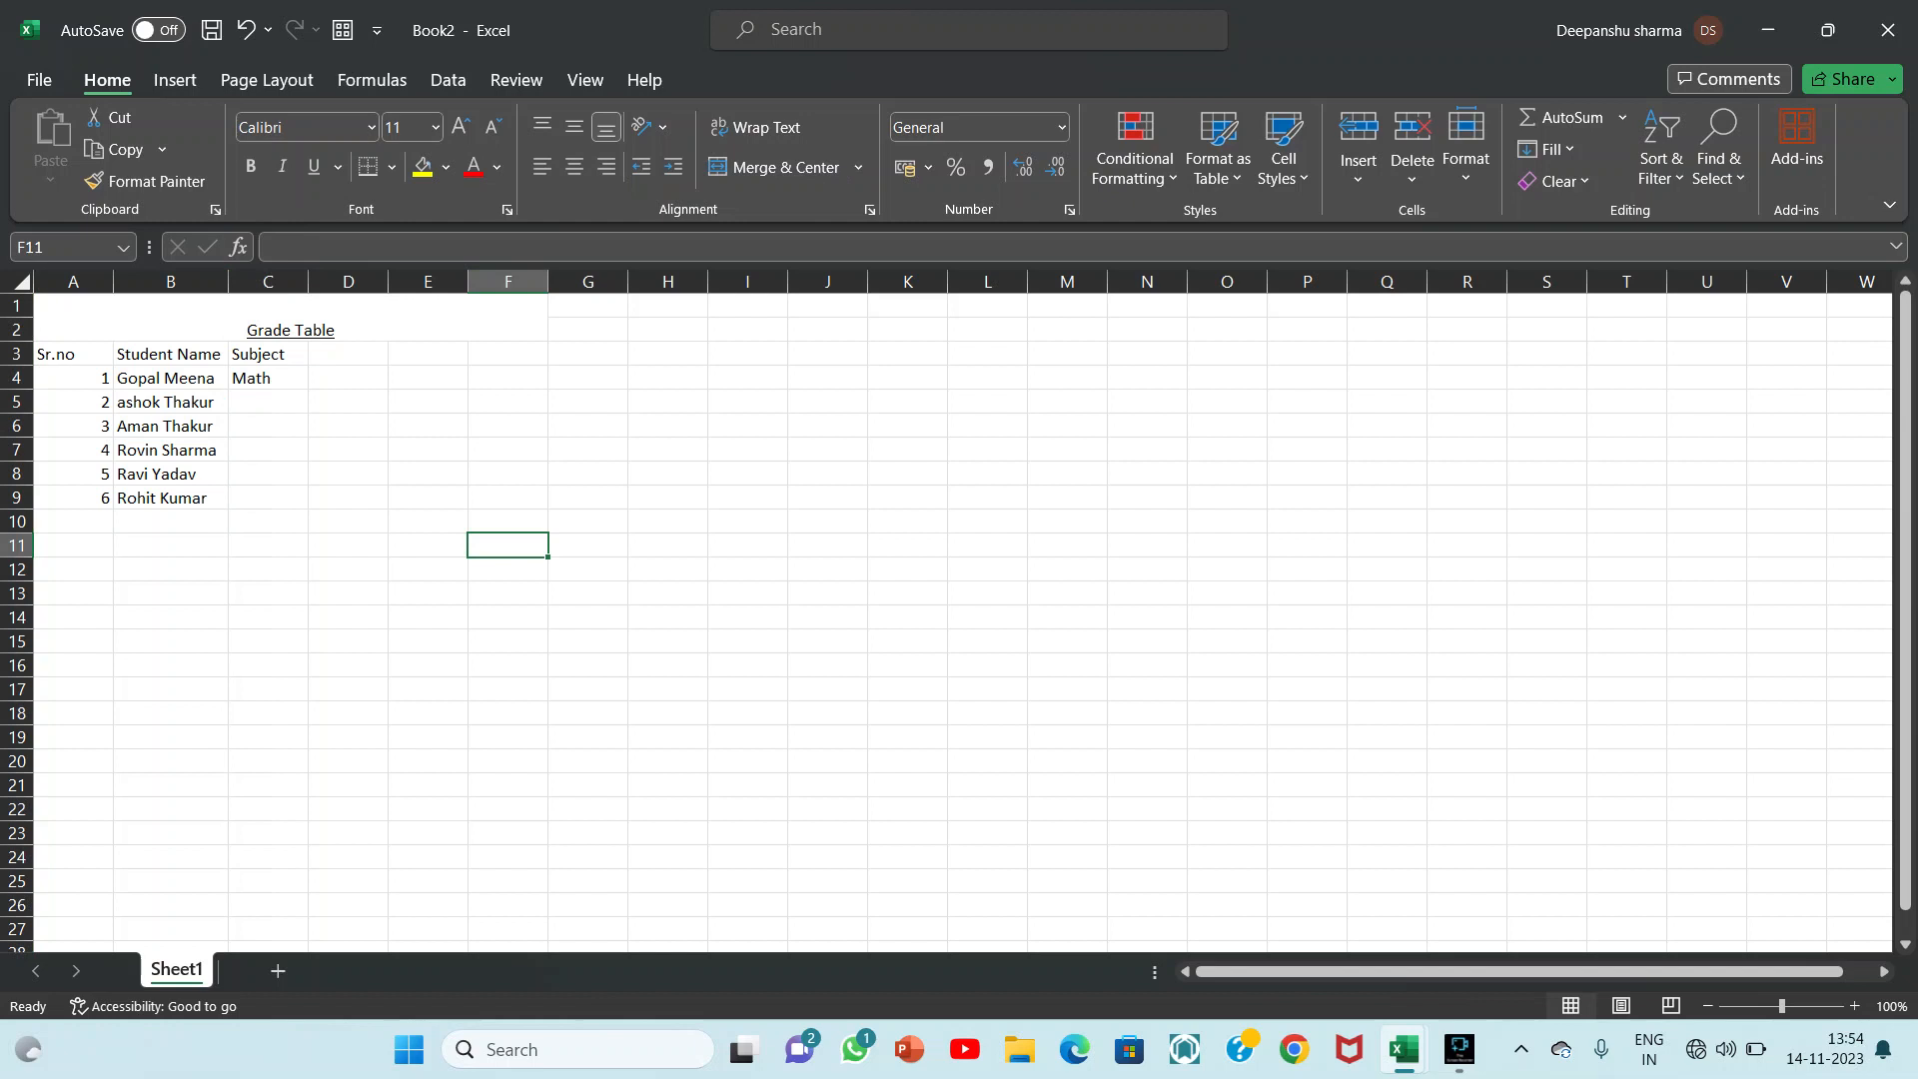
click(427, 570)
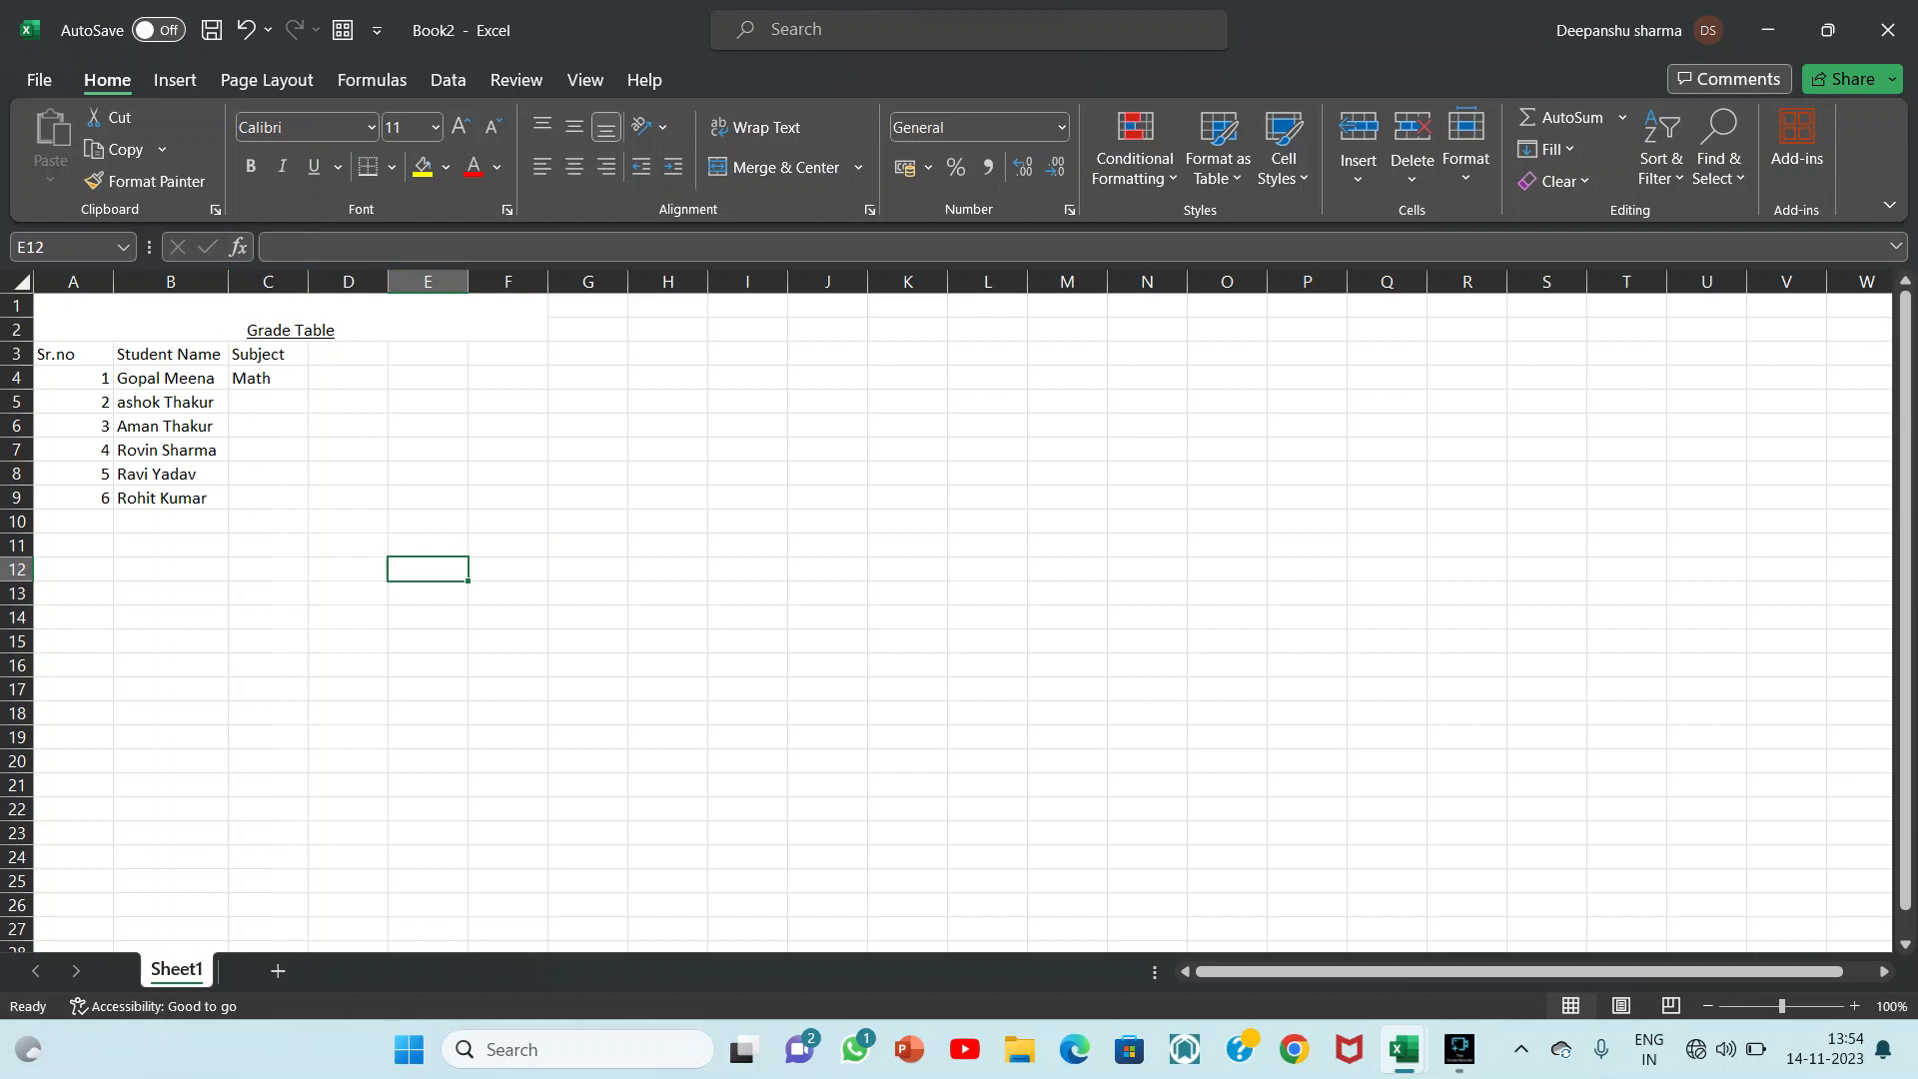
Enter the subjects Dca, CCC and Tally in C4:C6, replacing the existing entry in C4
click(268, 378)
key(BackSpace)
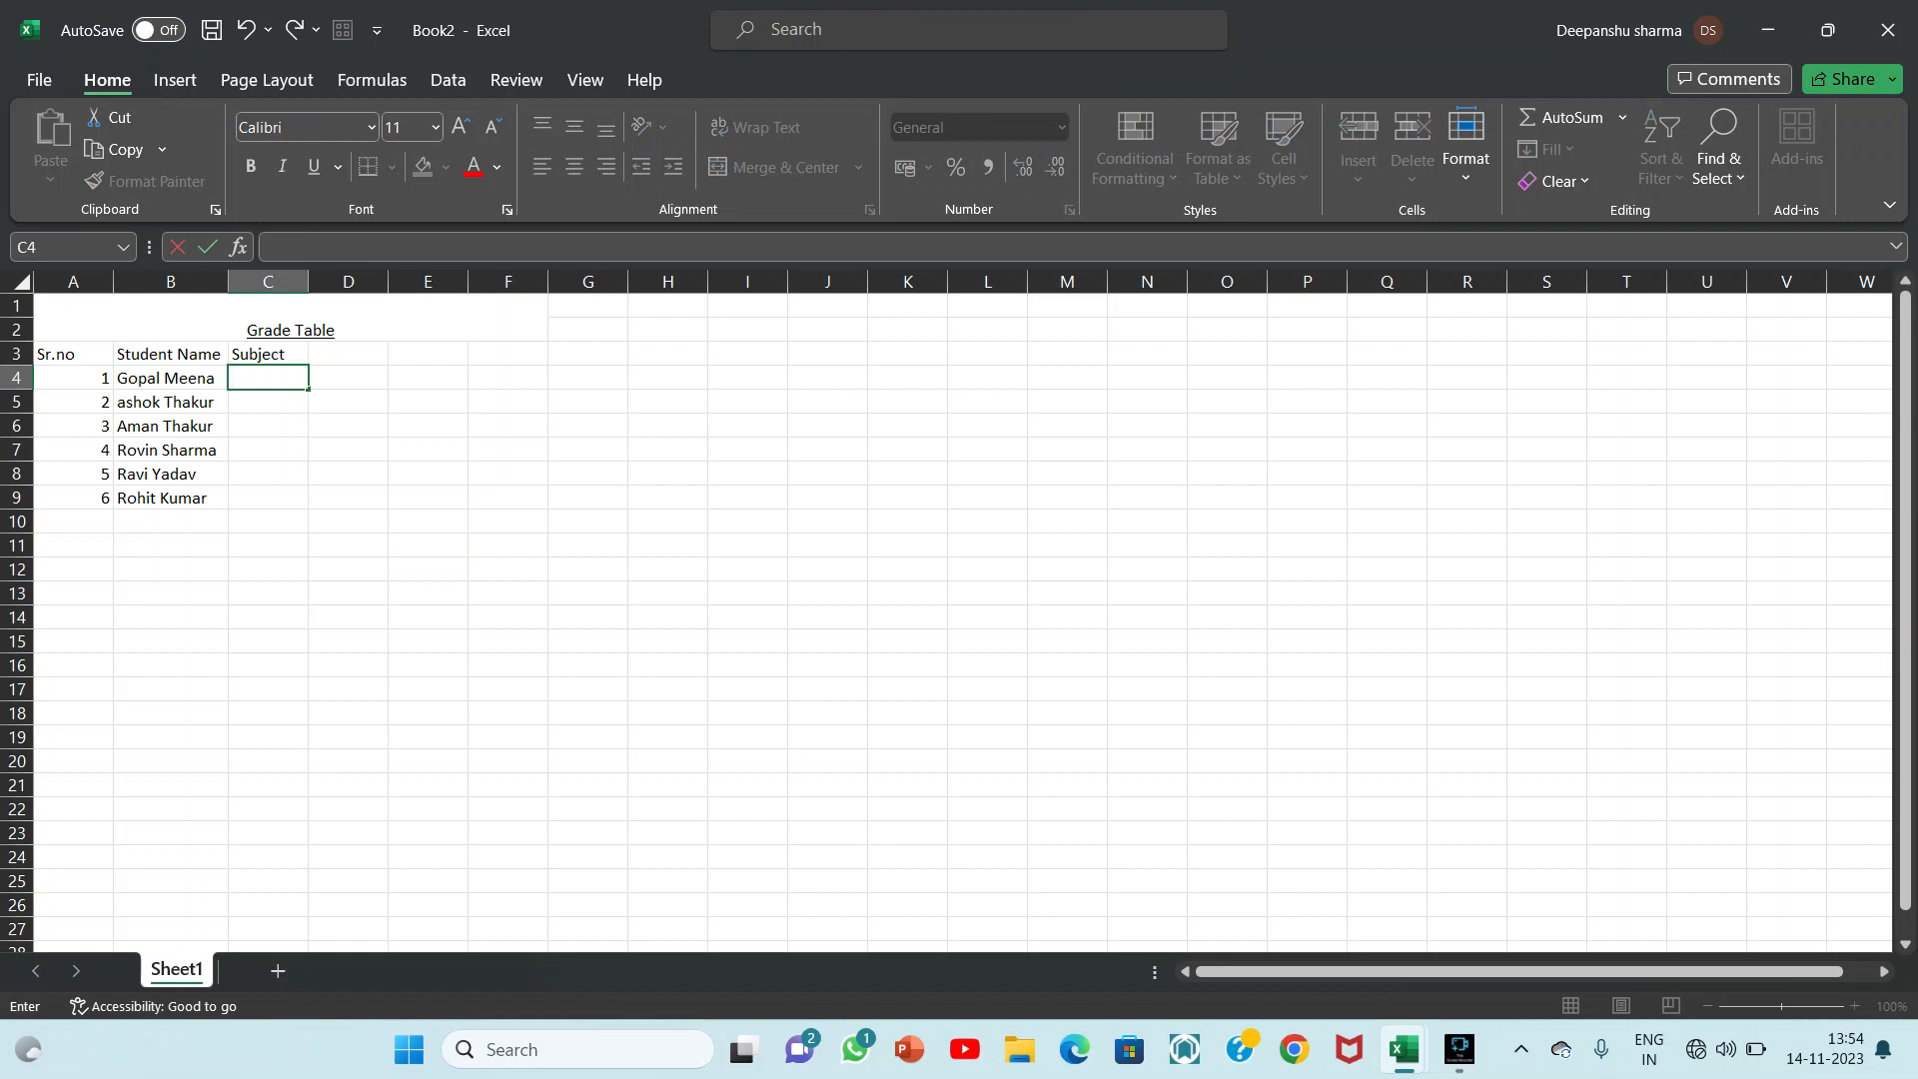
text(Dca)
key(Return)
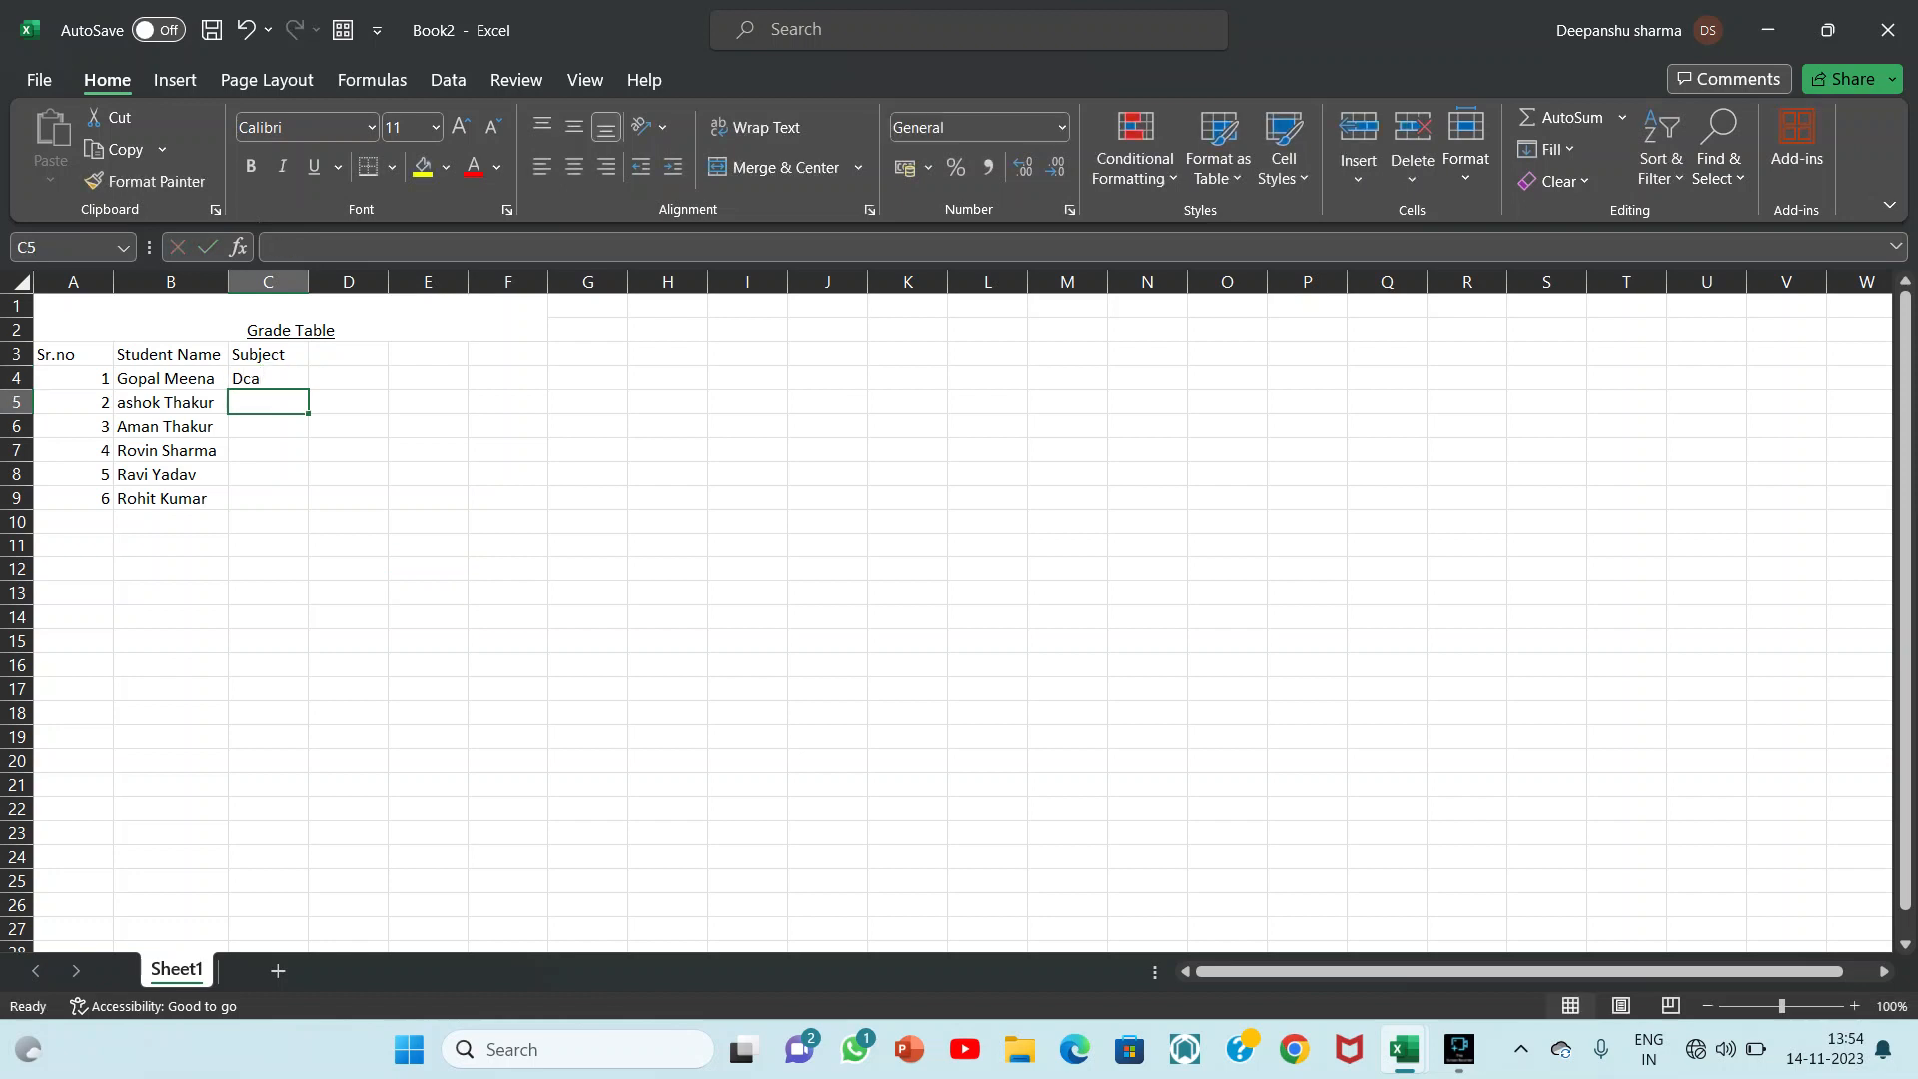
text(CCC)
key(Return)
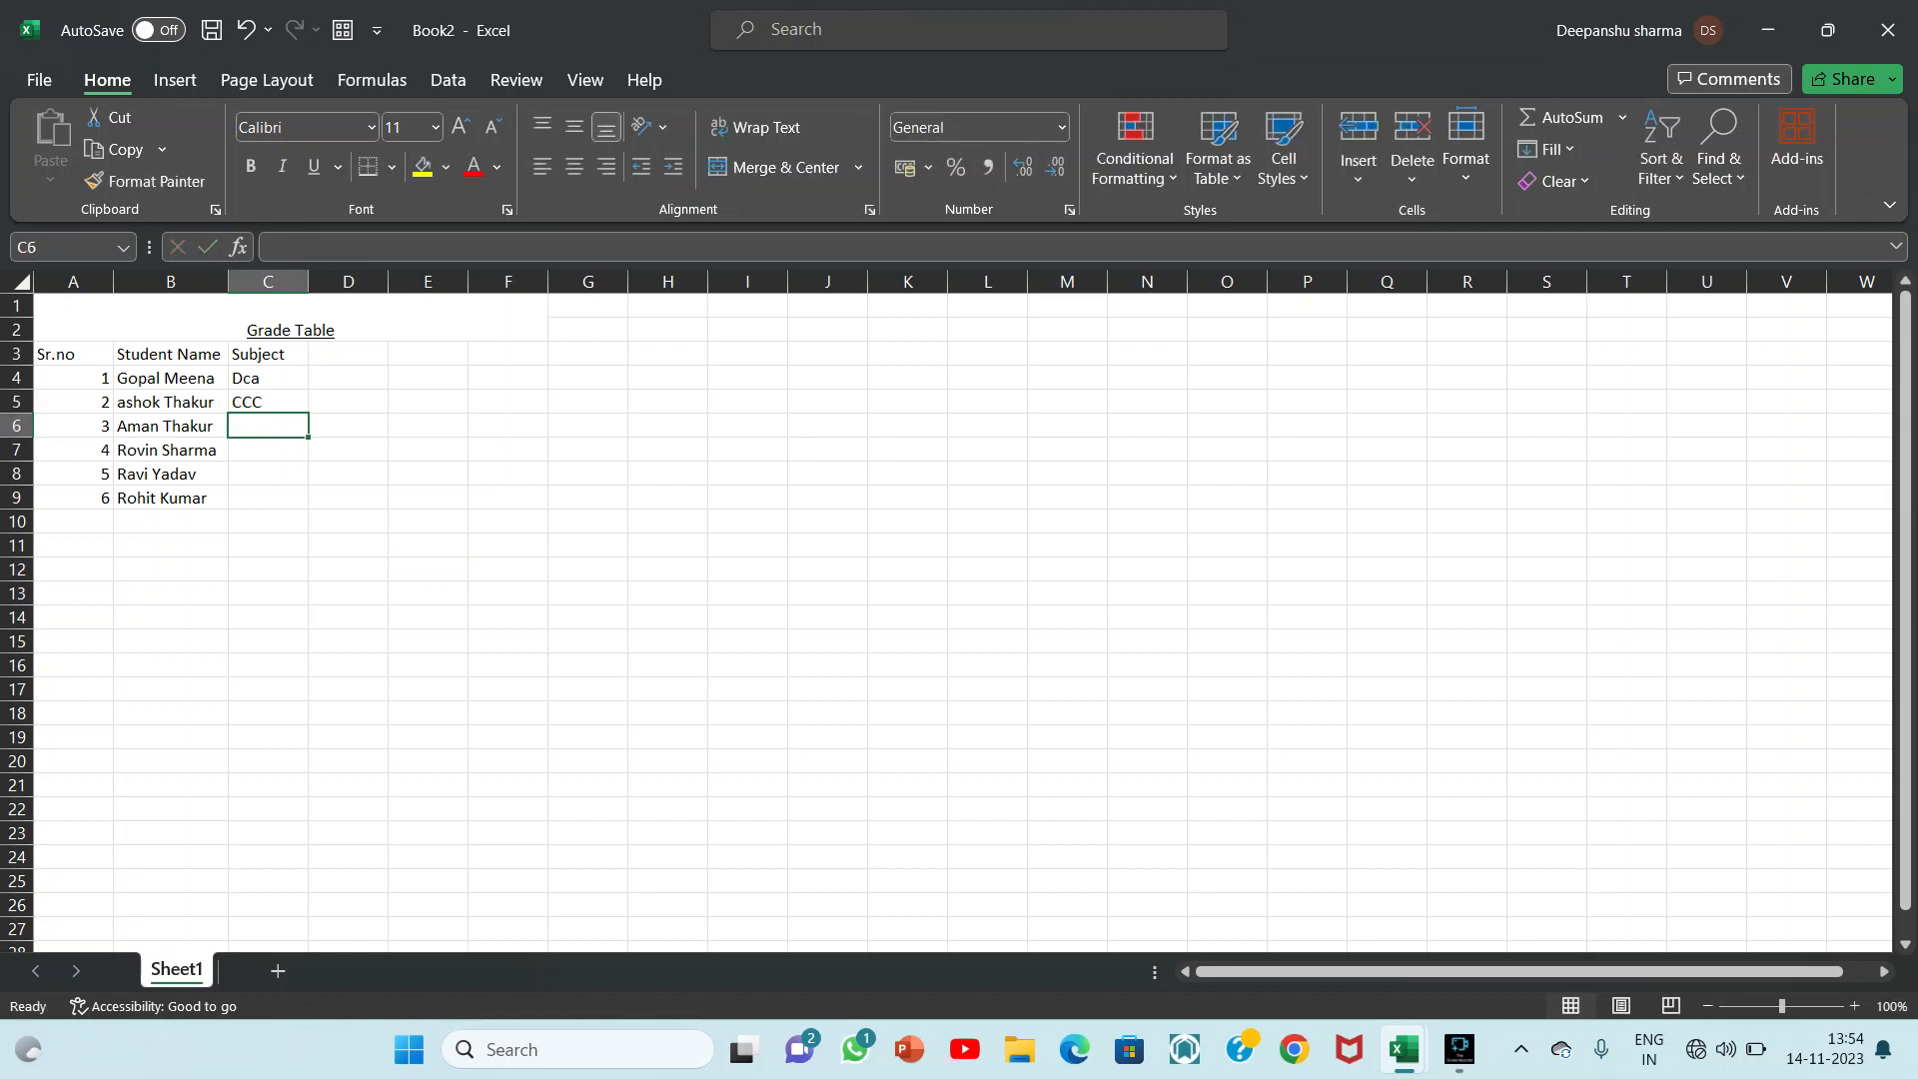
text(Tally)
key(Return)
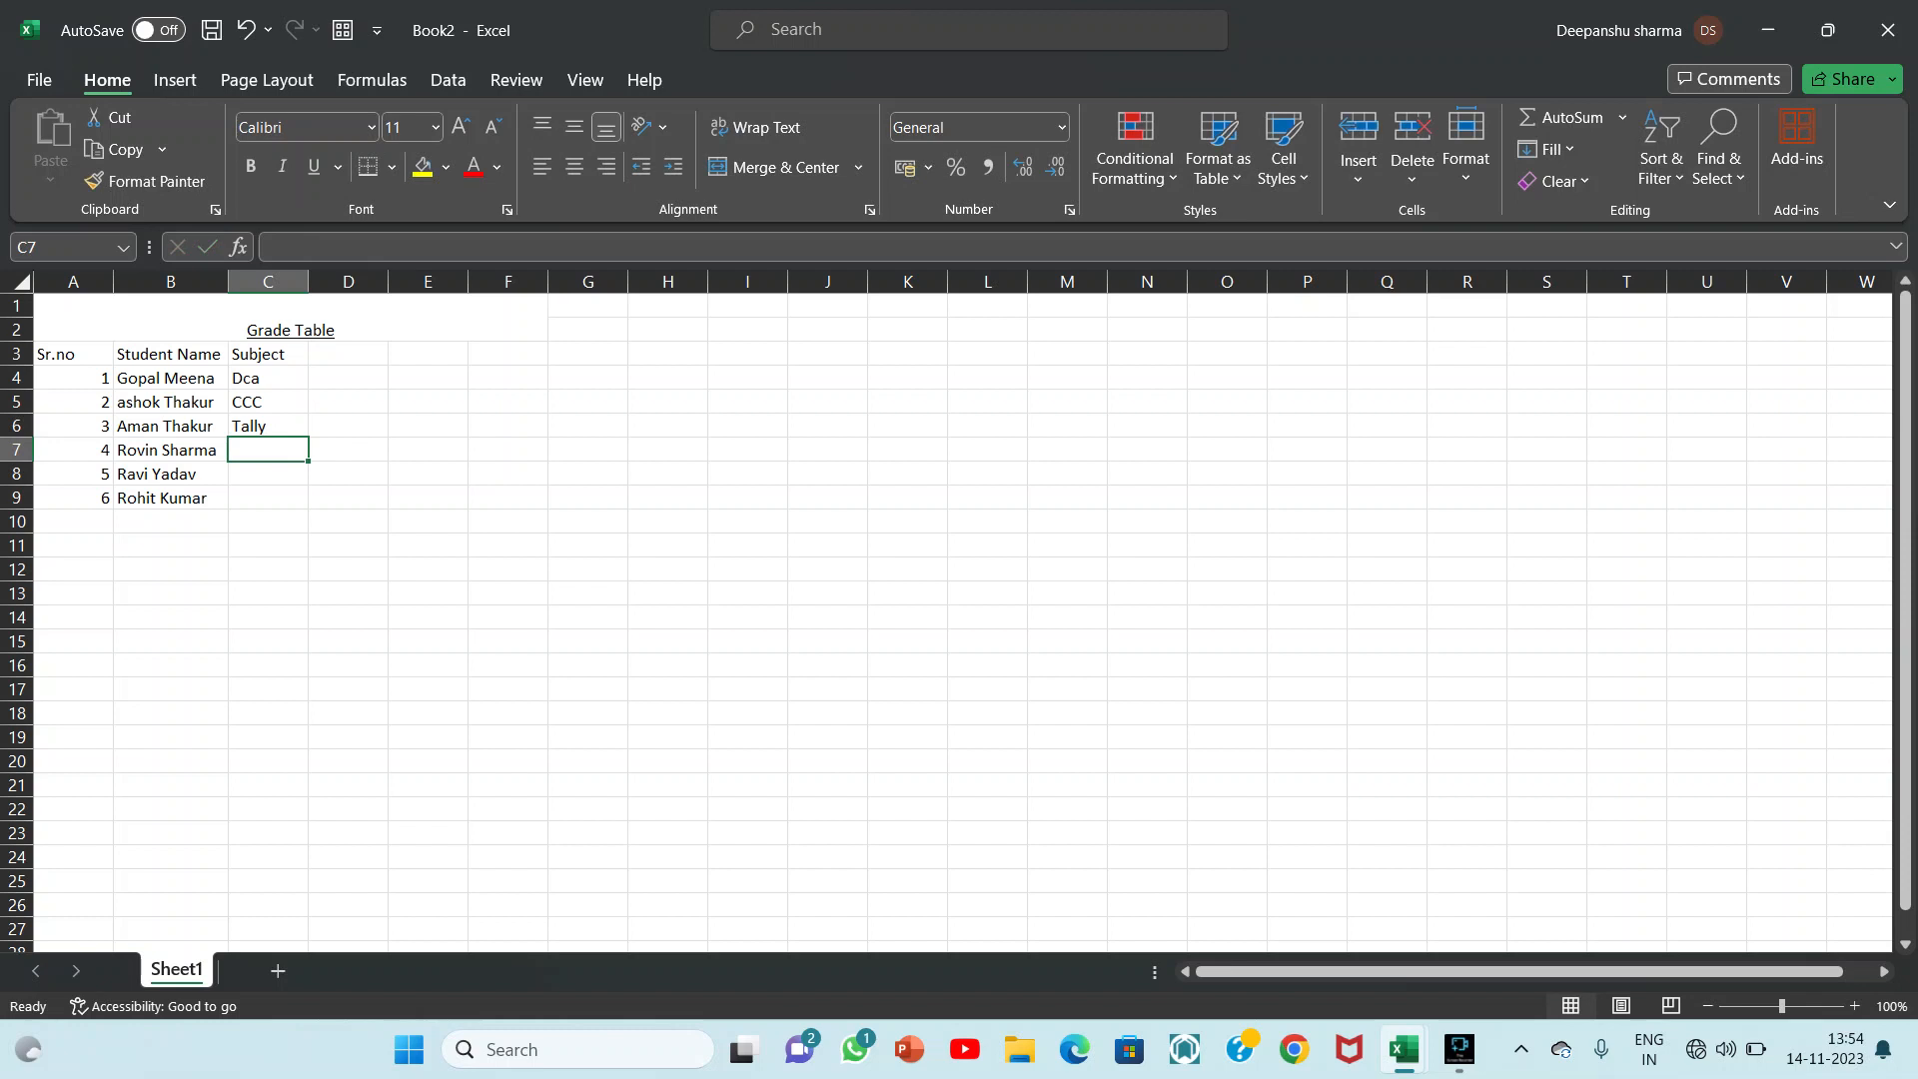
Enter the subjects Excel, Ms word and Ms power Point in C7:C9, and widen column C to fit them
text(Excel)
key(Return)
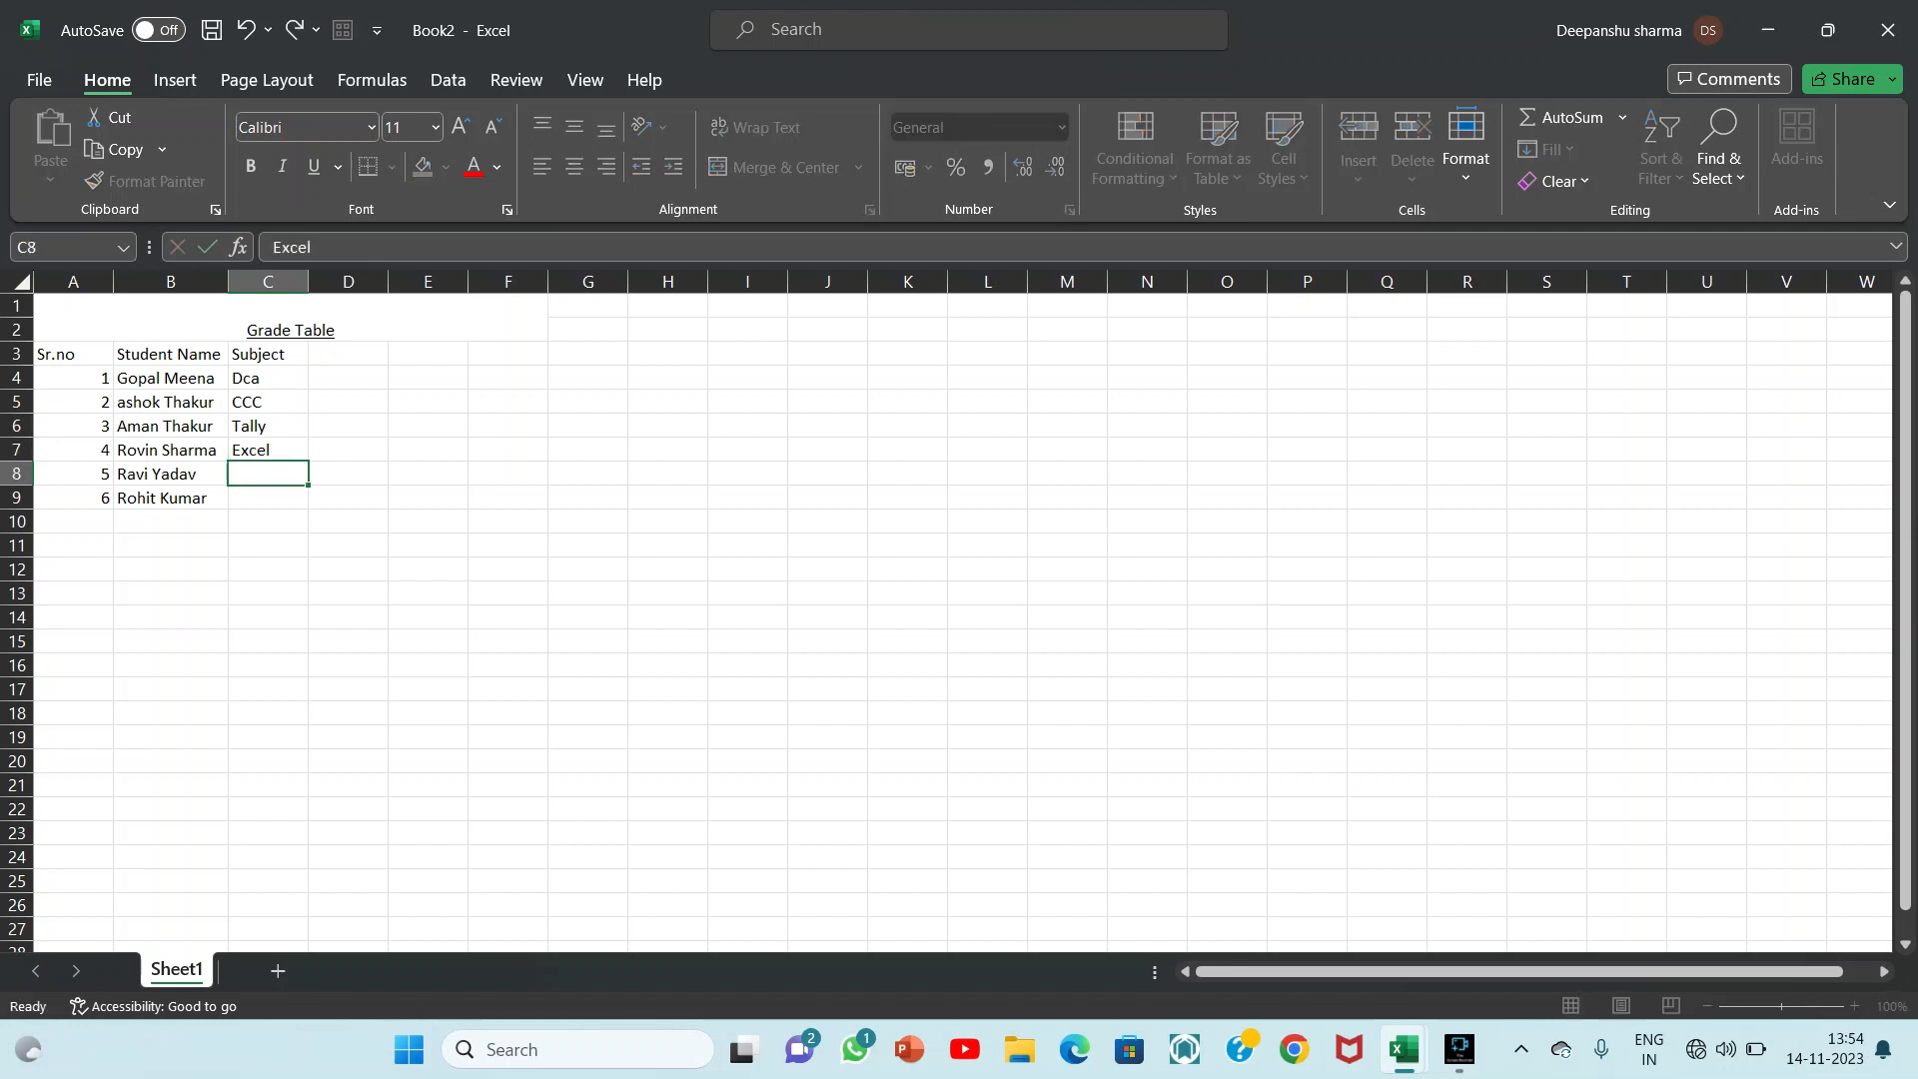
text(Ms word)
key(Return)
text(Ms)
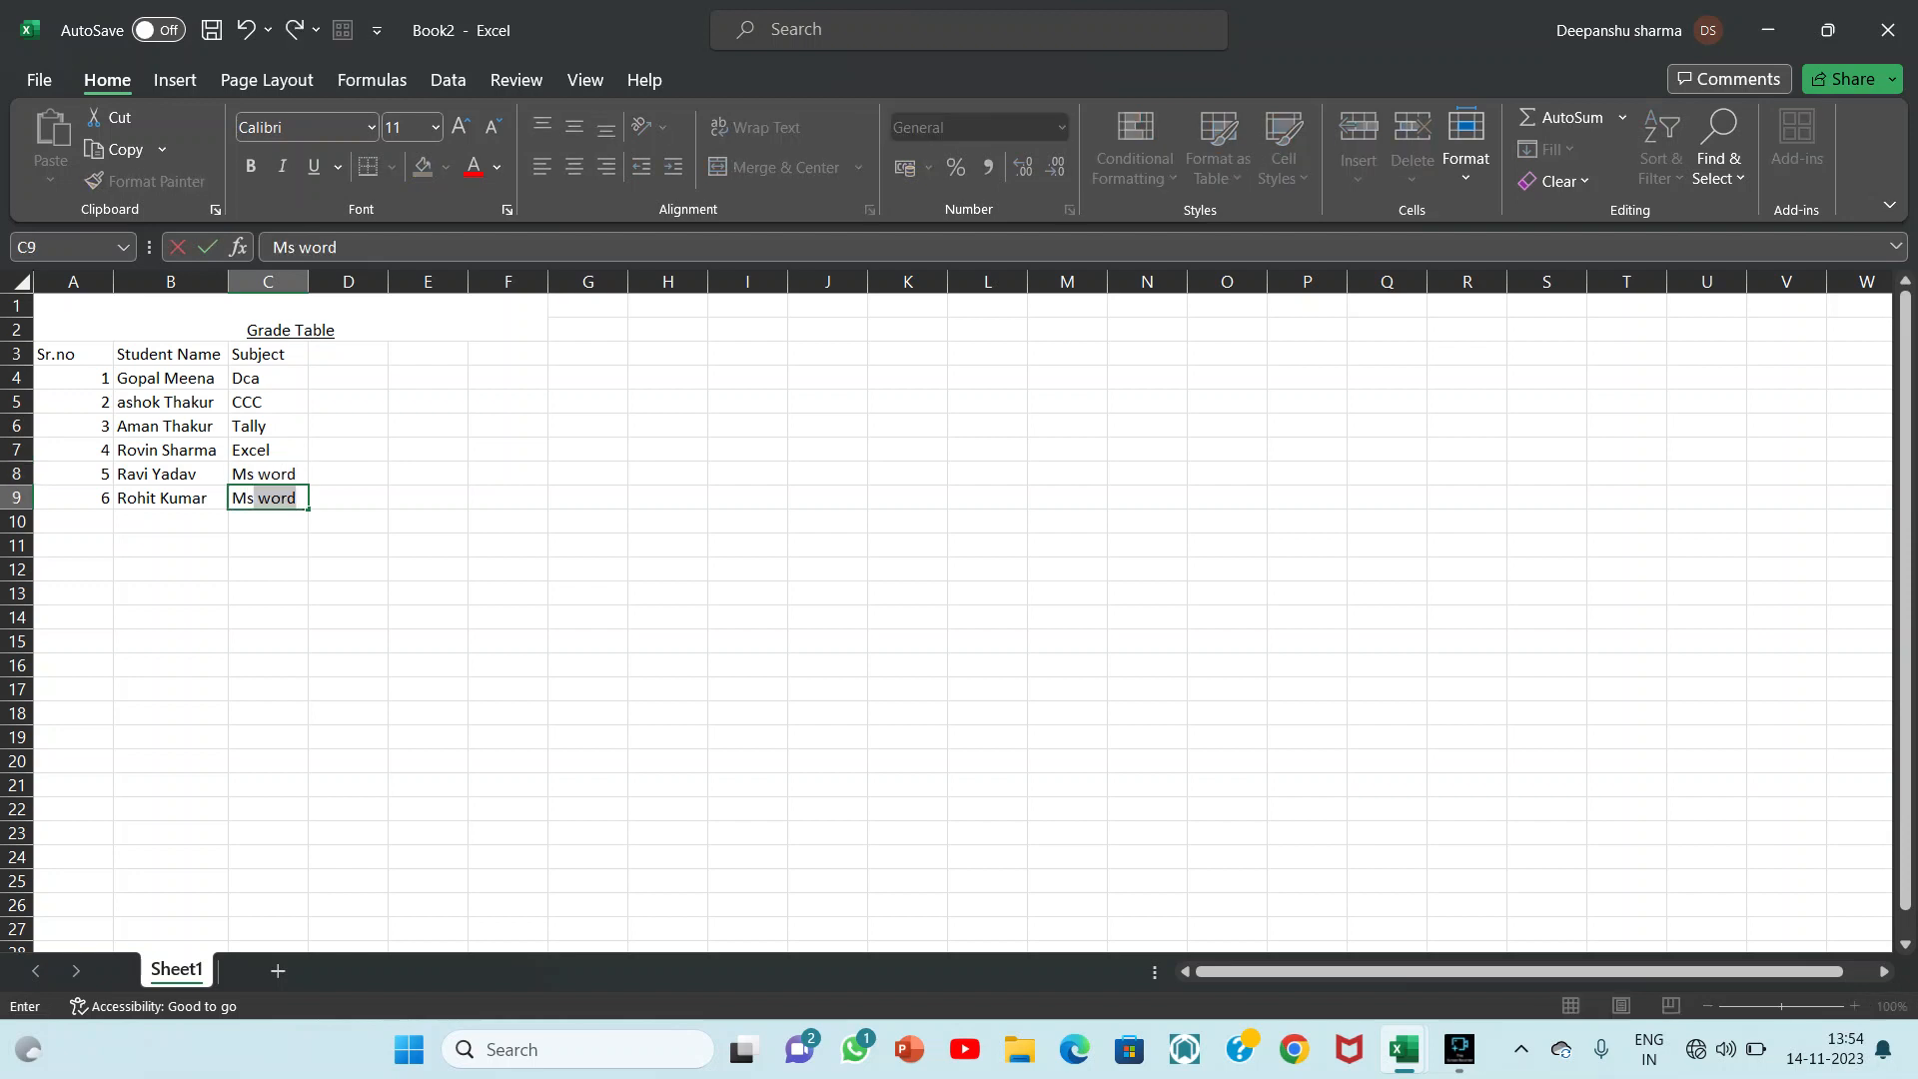
text(p)
key(BackSpace)
text(power Point)
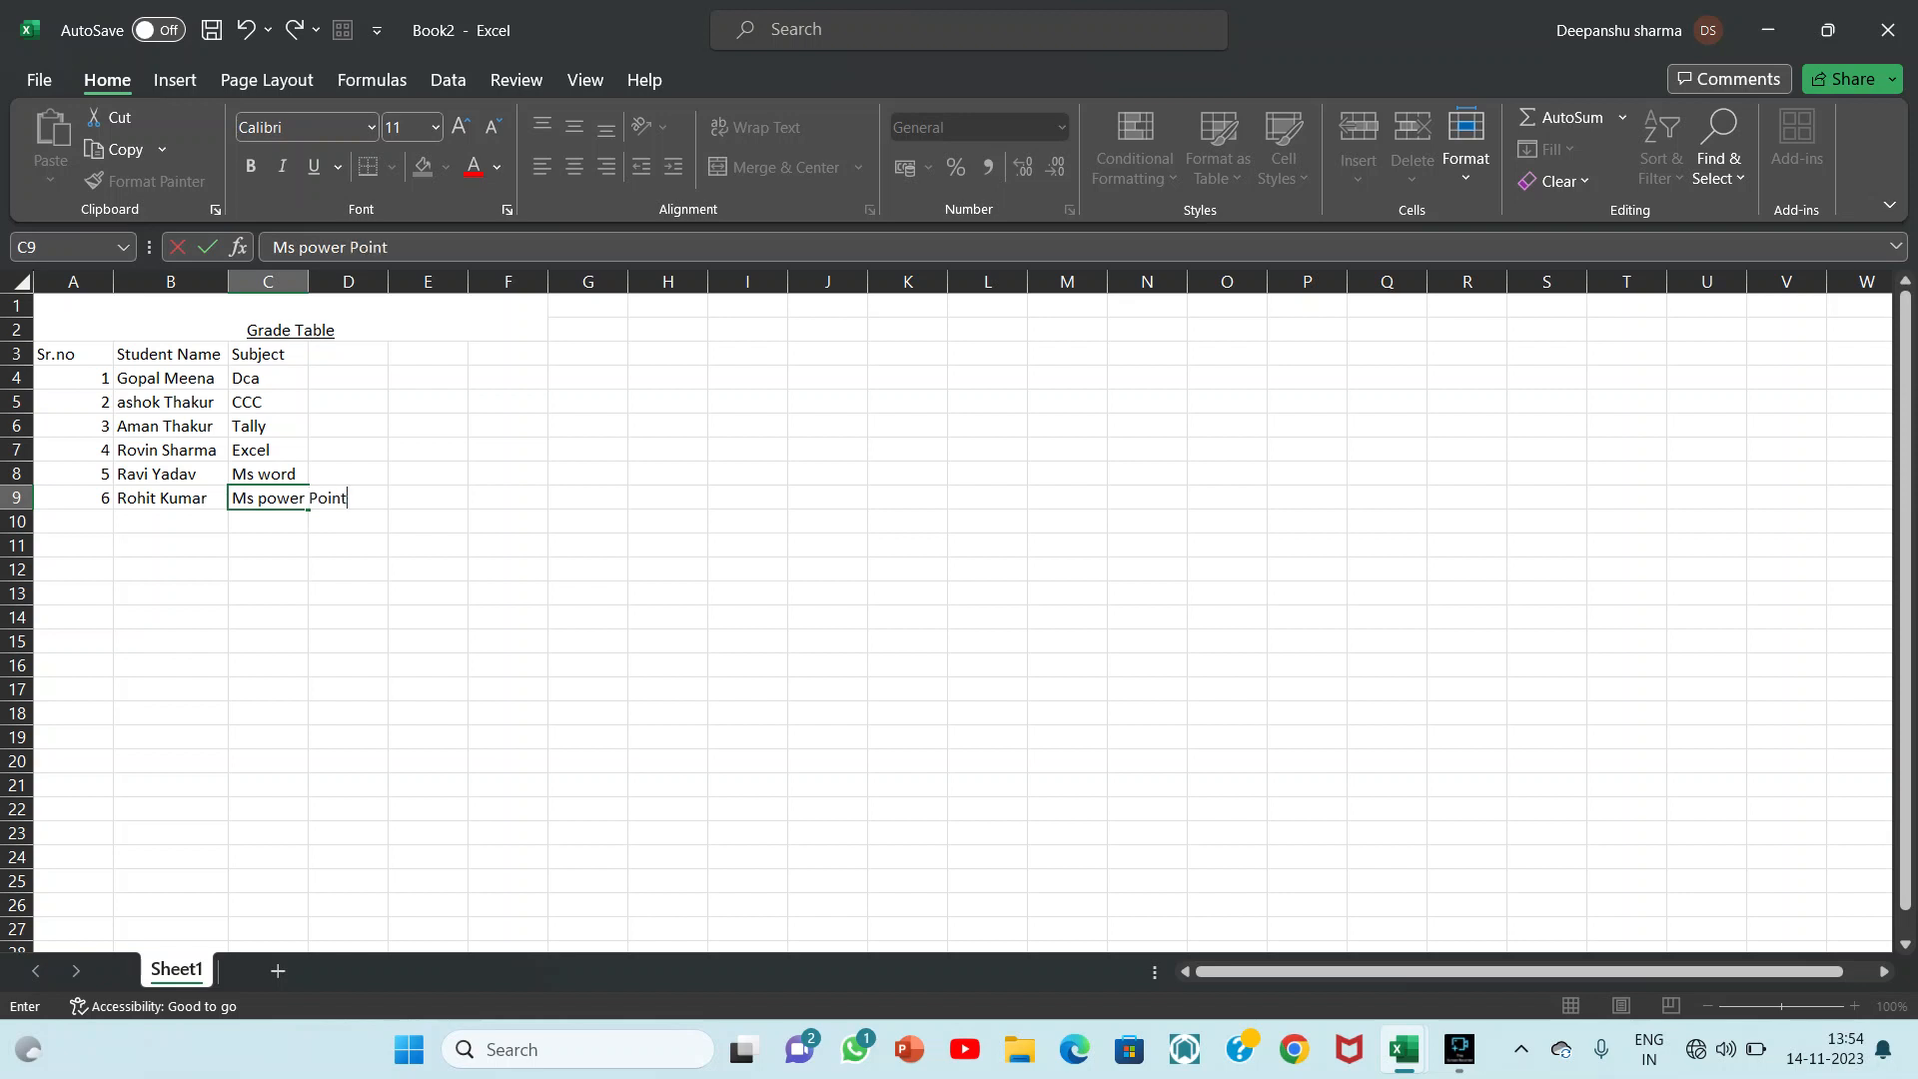
drag(267, 355, 360, 281)
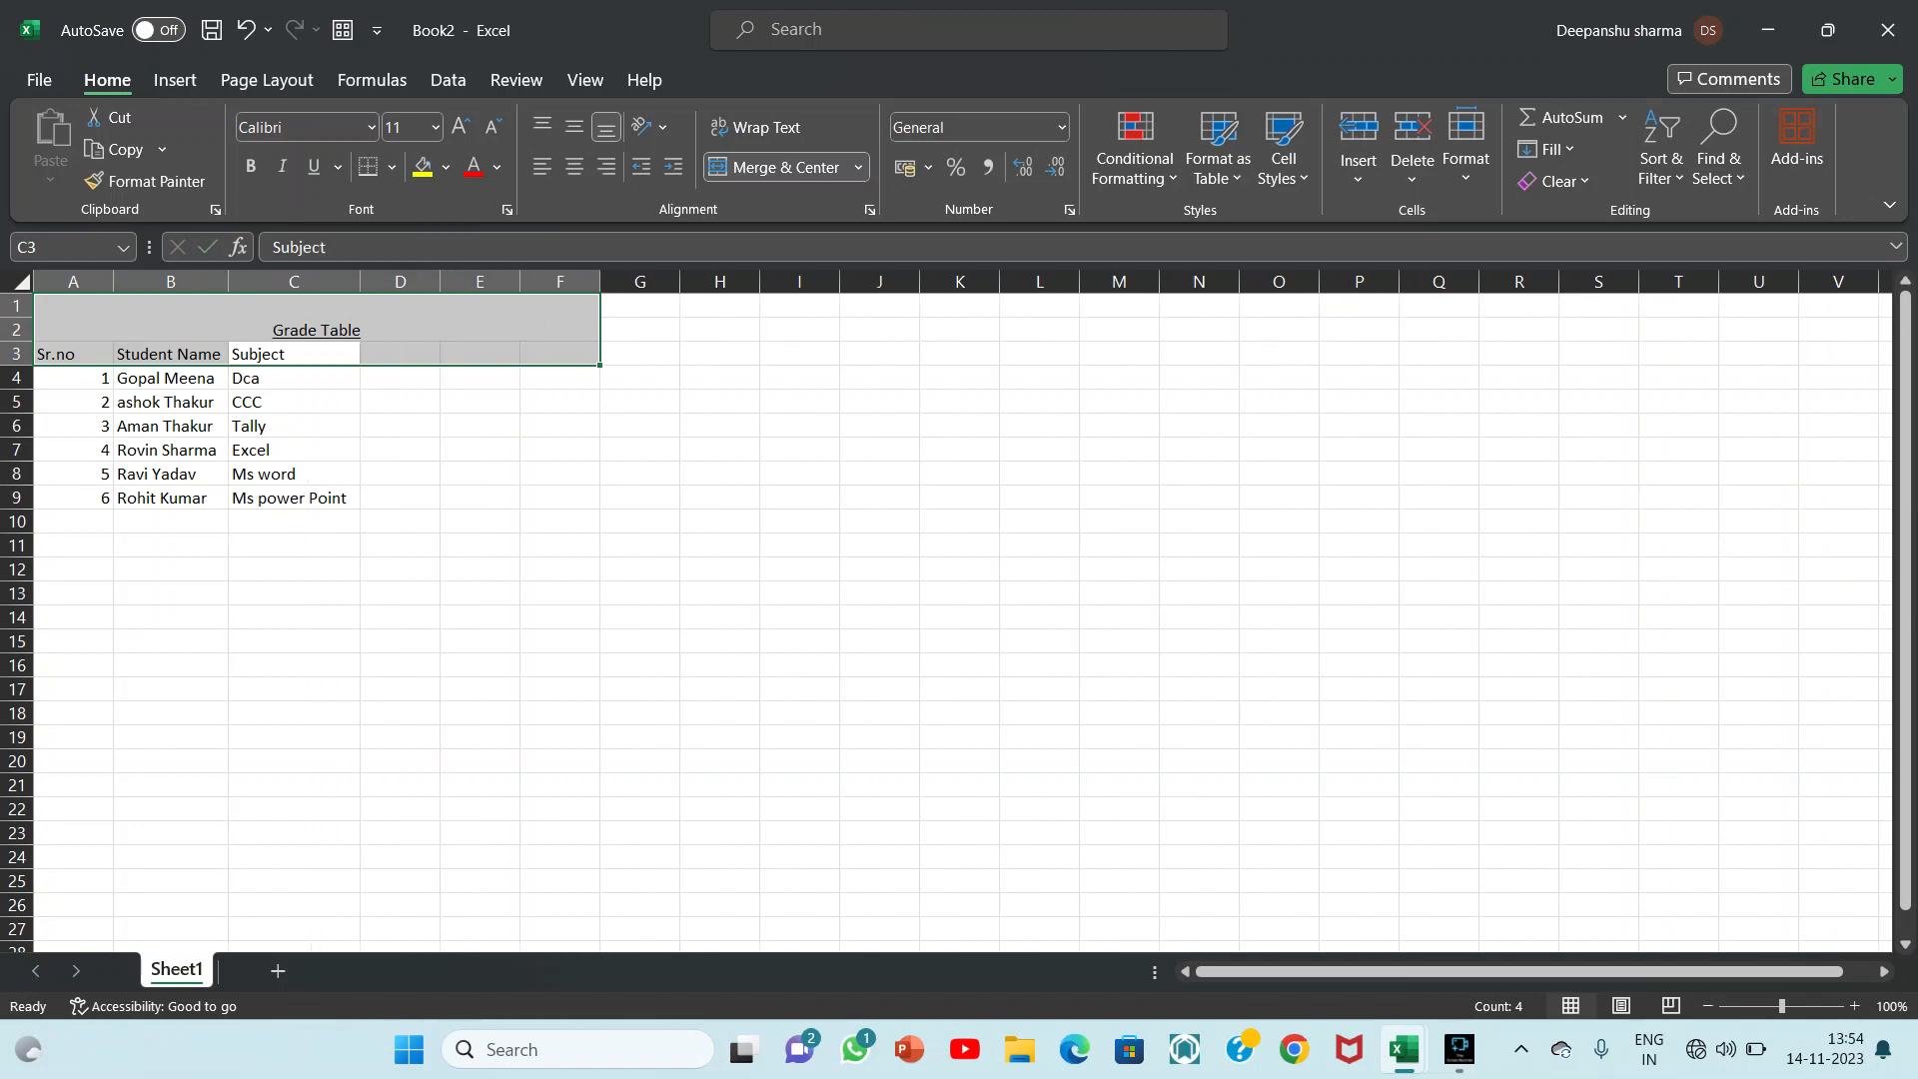
Enter the heading "Marks" in D3, beside the Subject heading
click(400, 353)
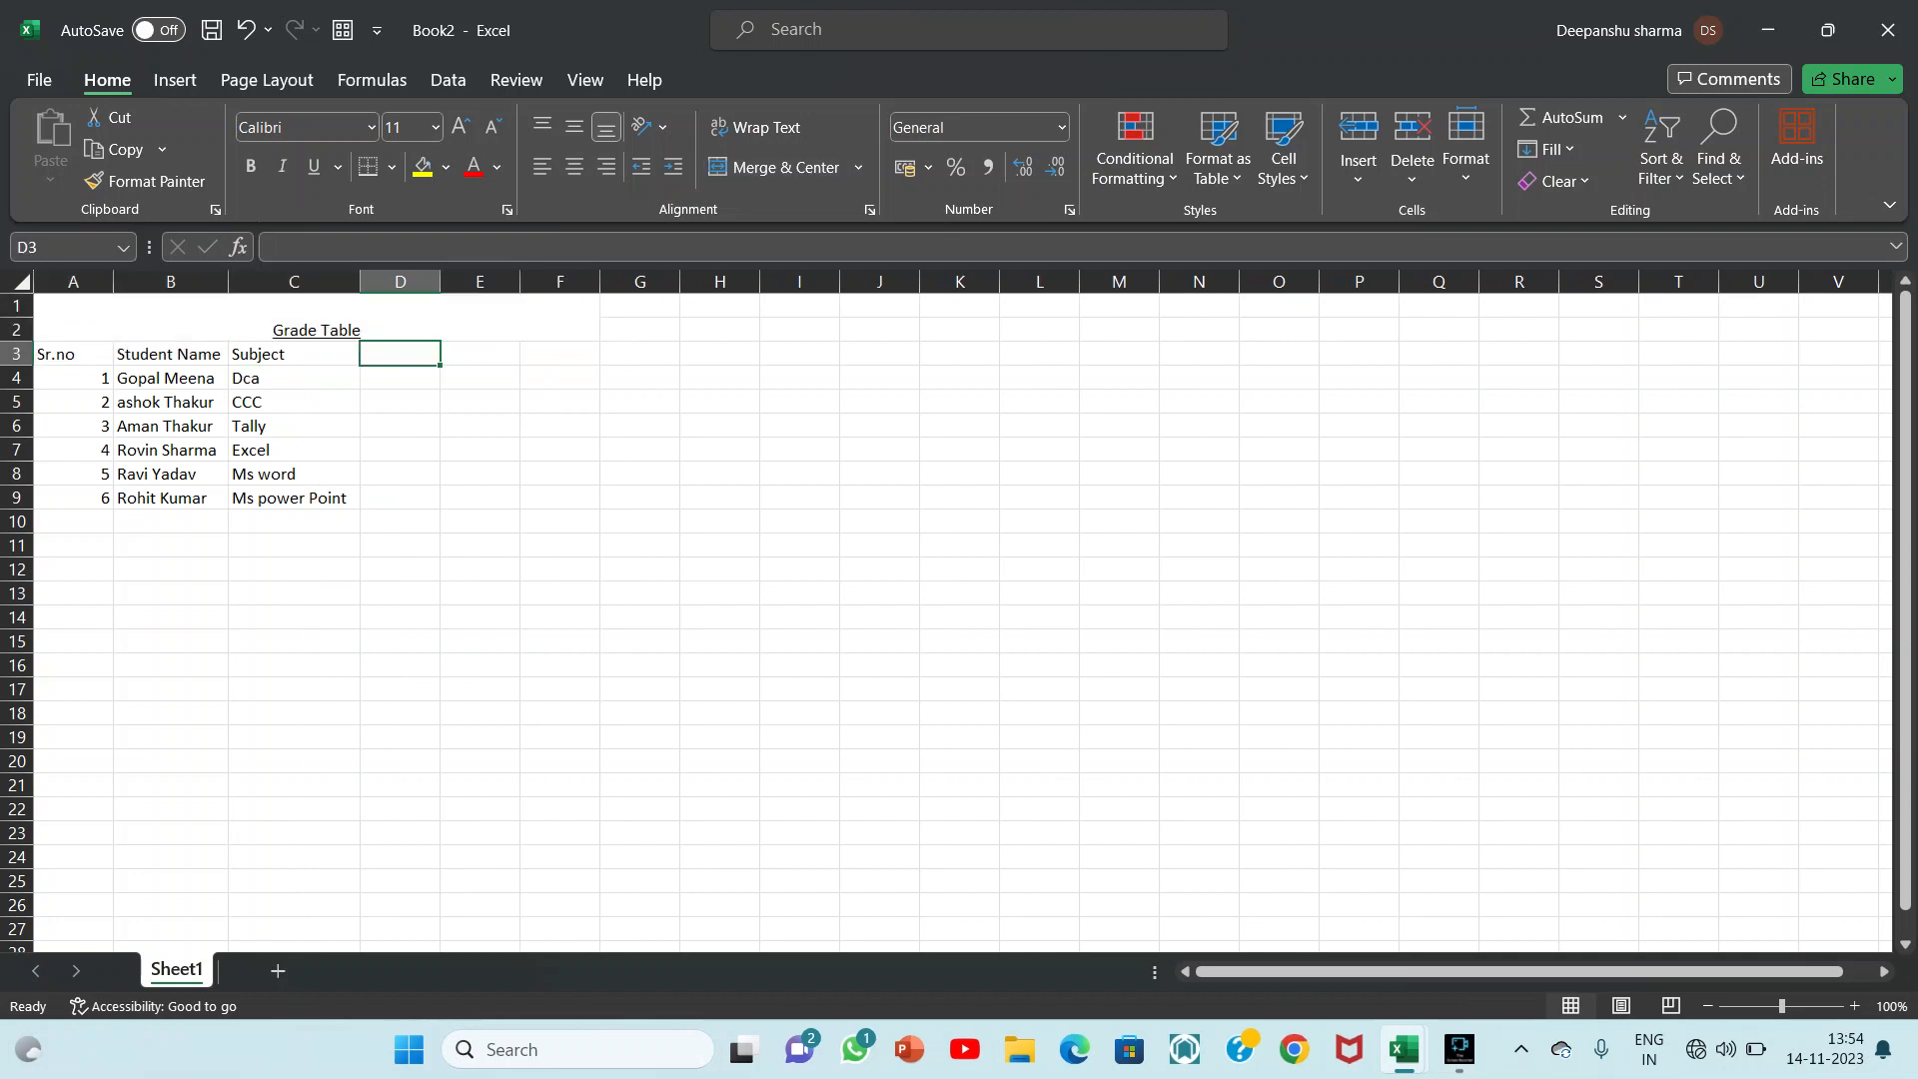
text(Mar)
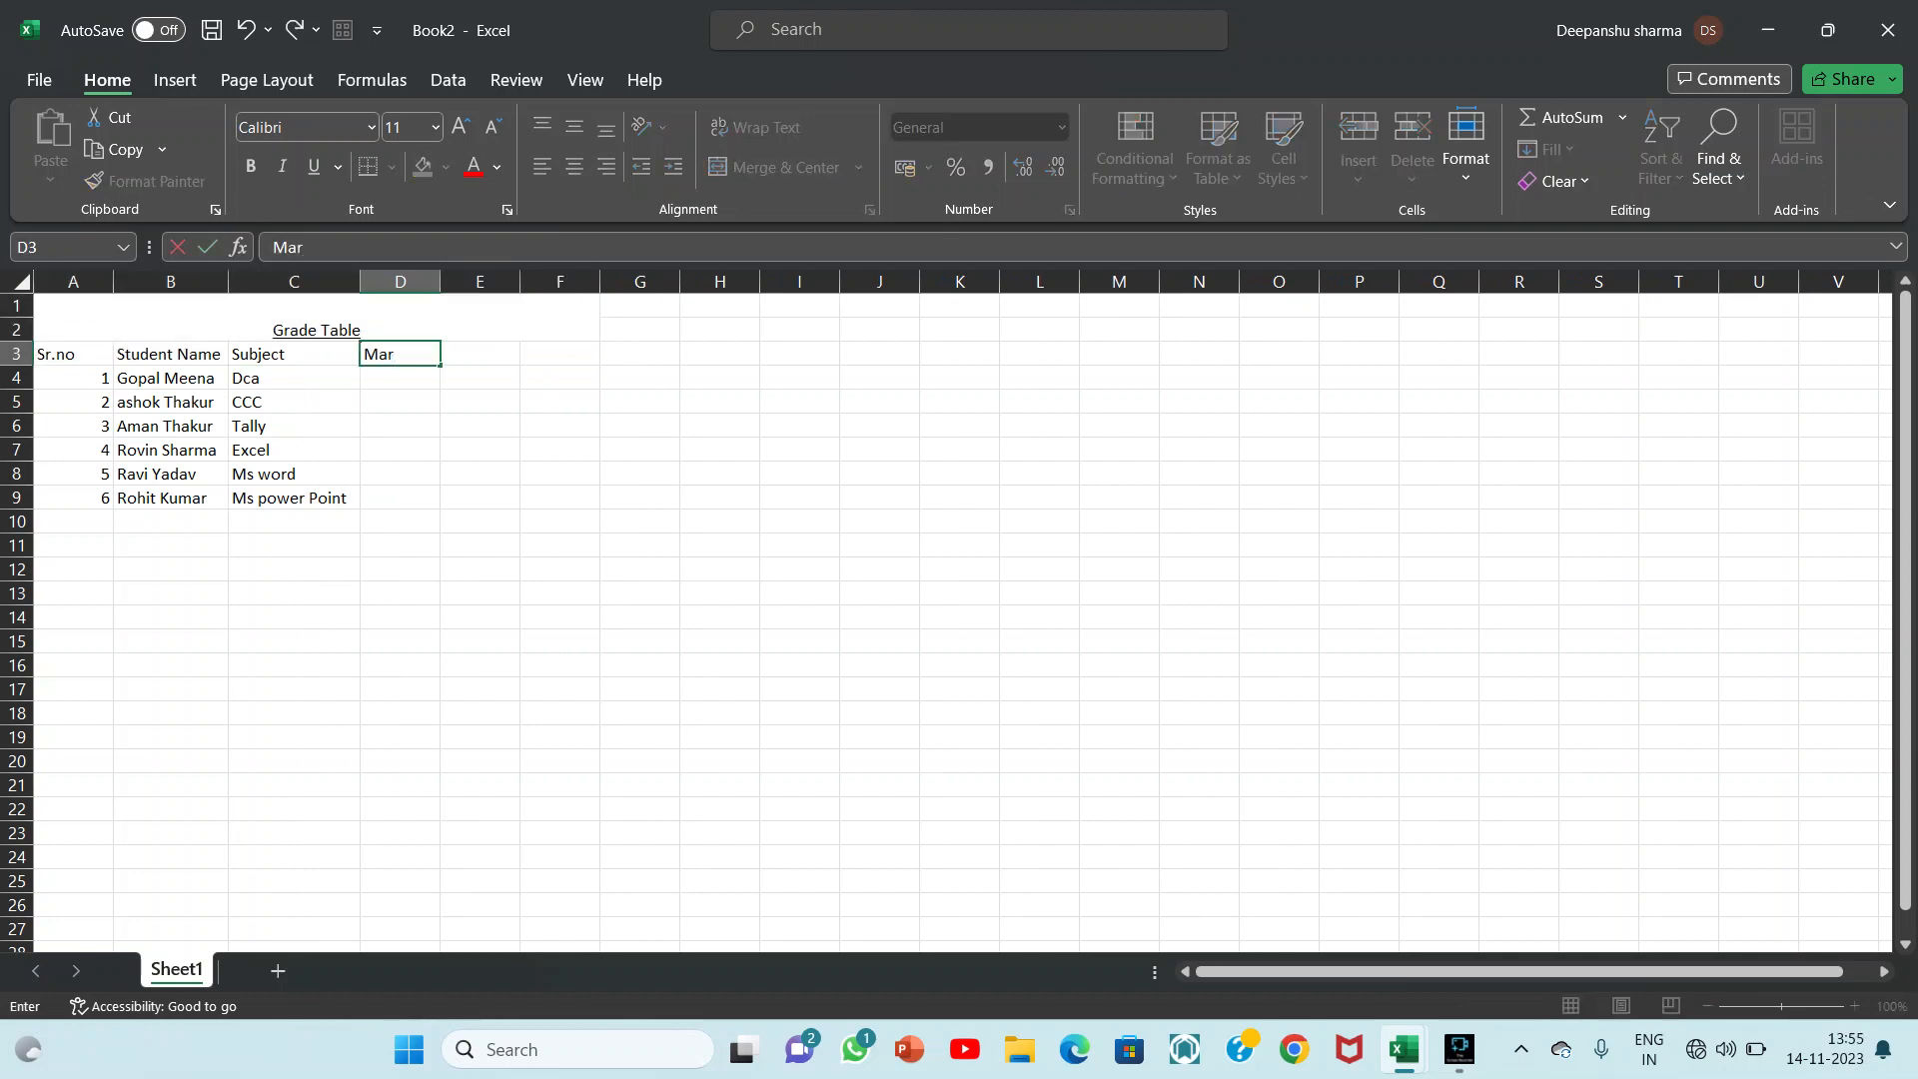
text(jks)
key(Return)
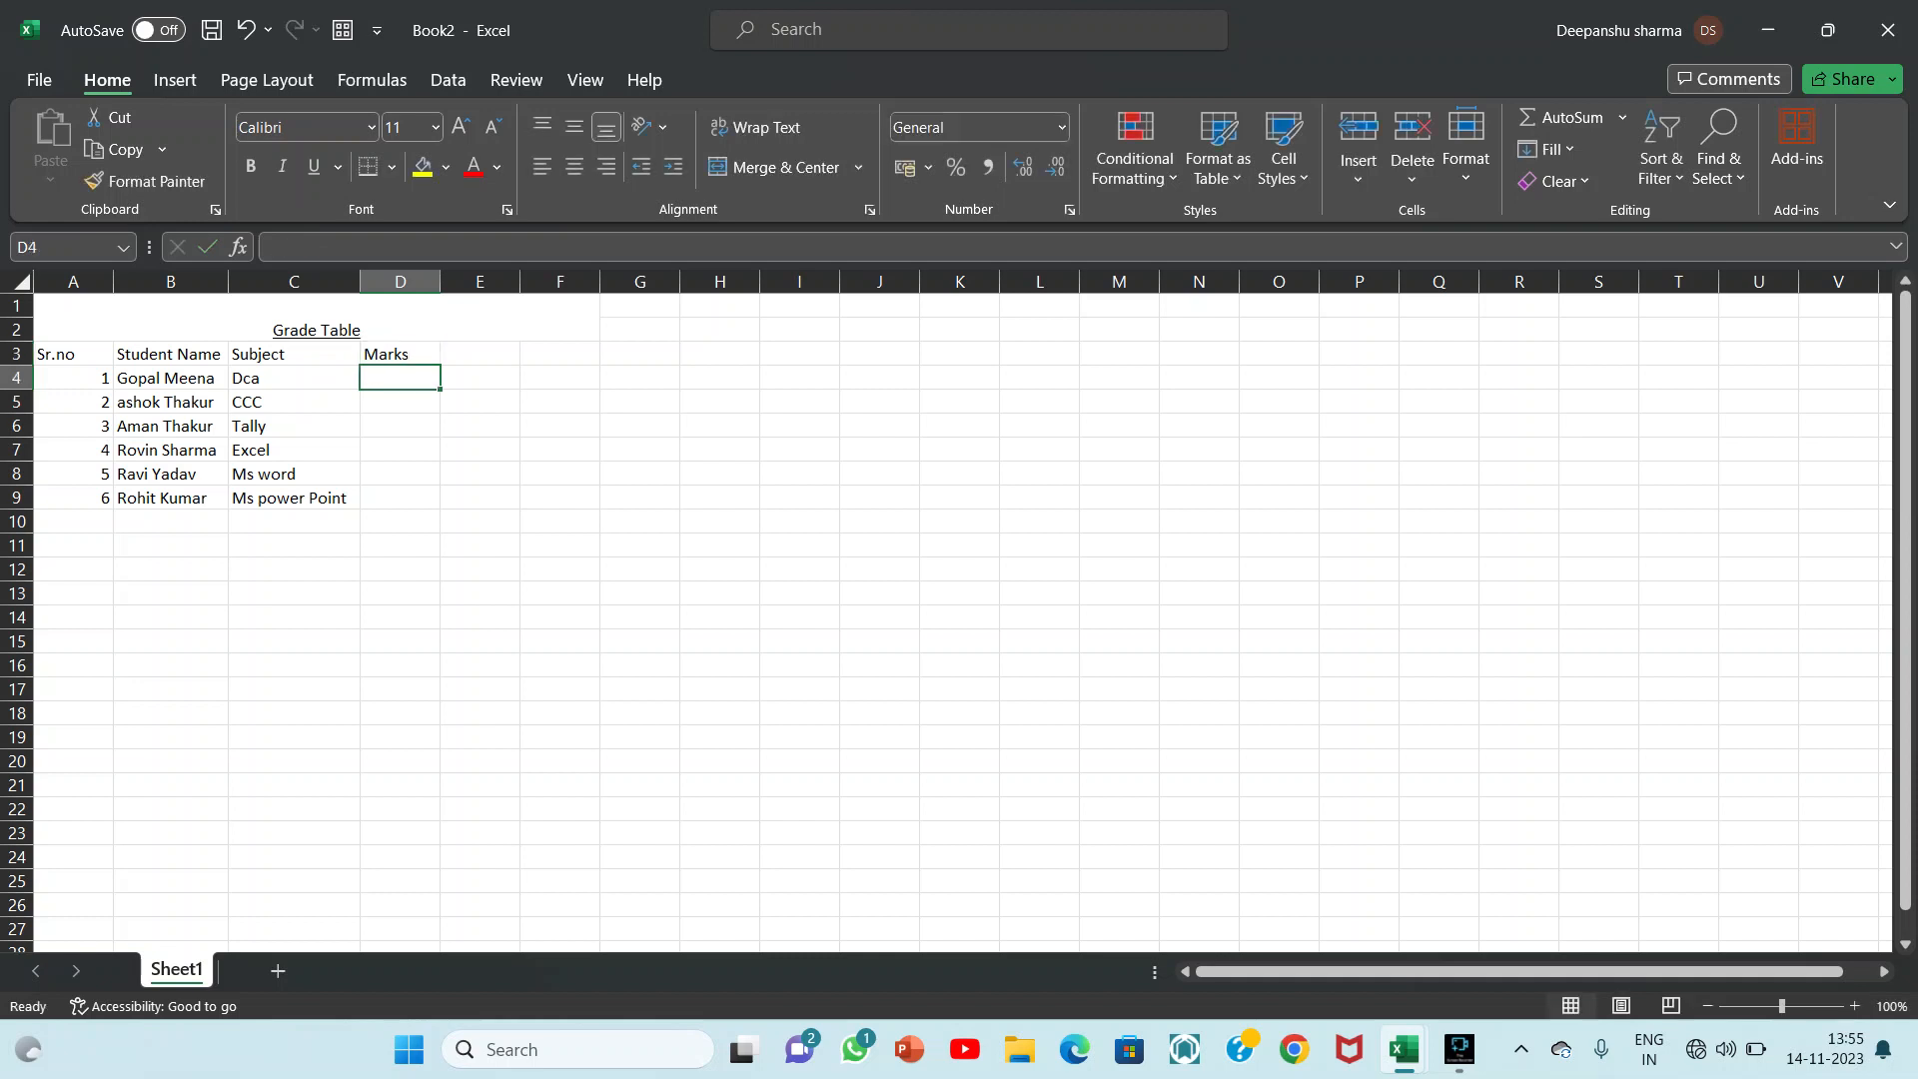
Enter the six students' marks 99, 77, 66, 45, 56 and 87 in D4:D9
text(99)
key(Return)
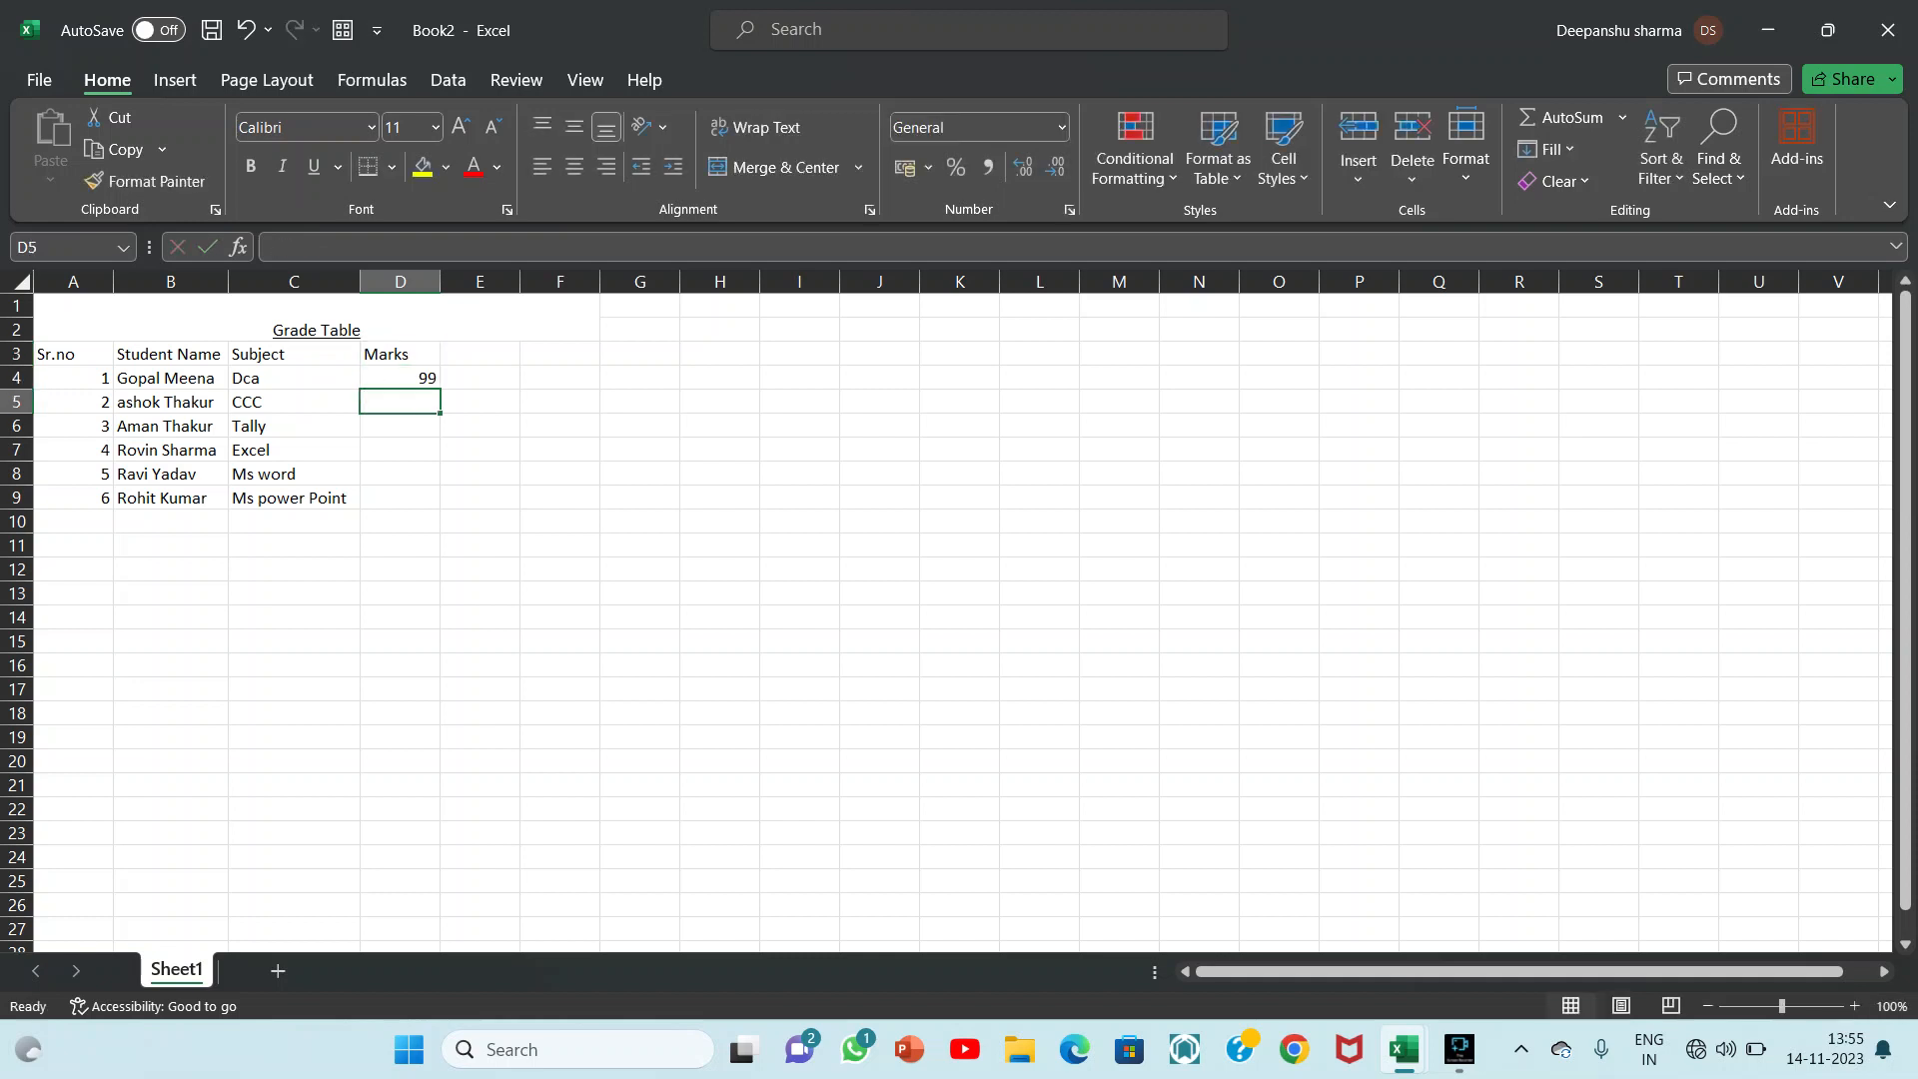
text(77)
key(Return)
text(66)
key(Return)
text(45)
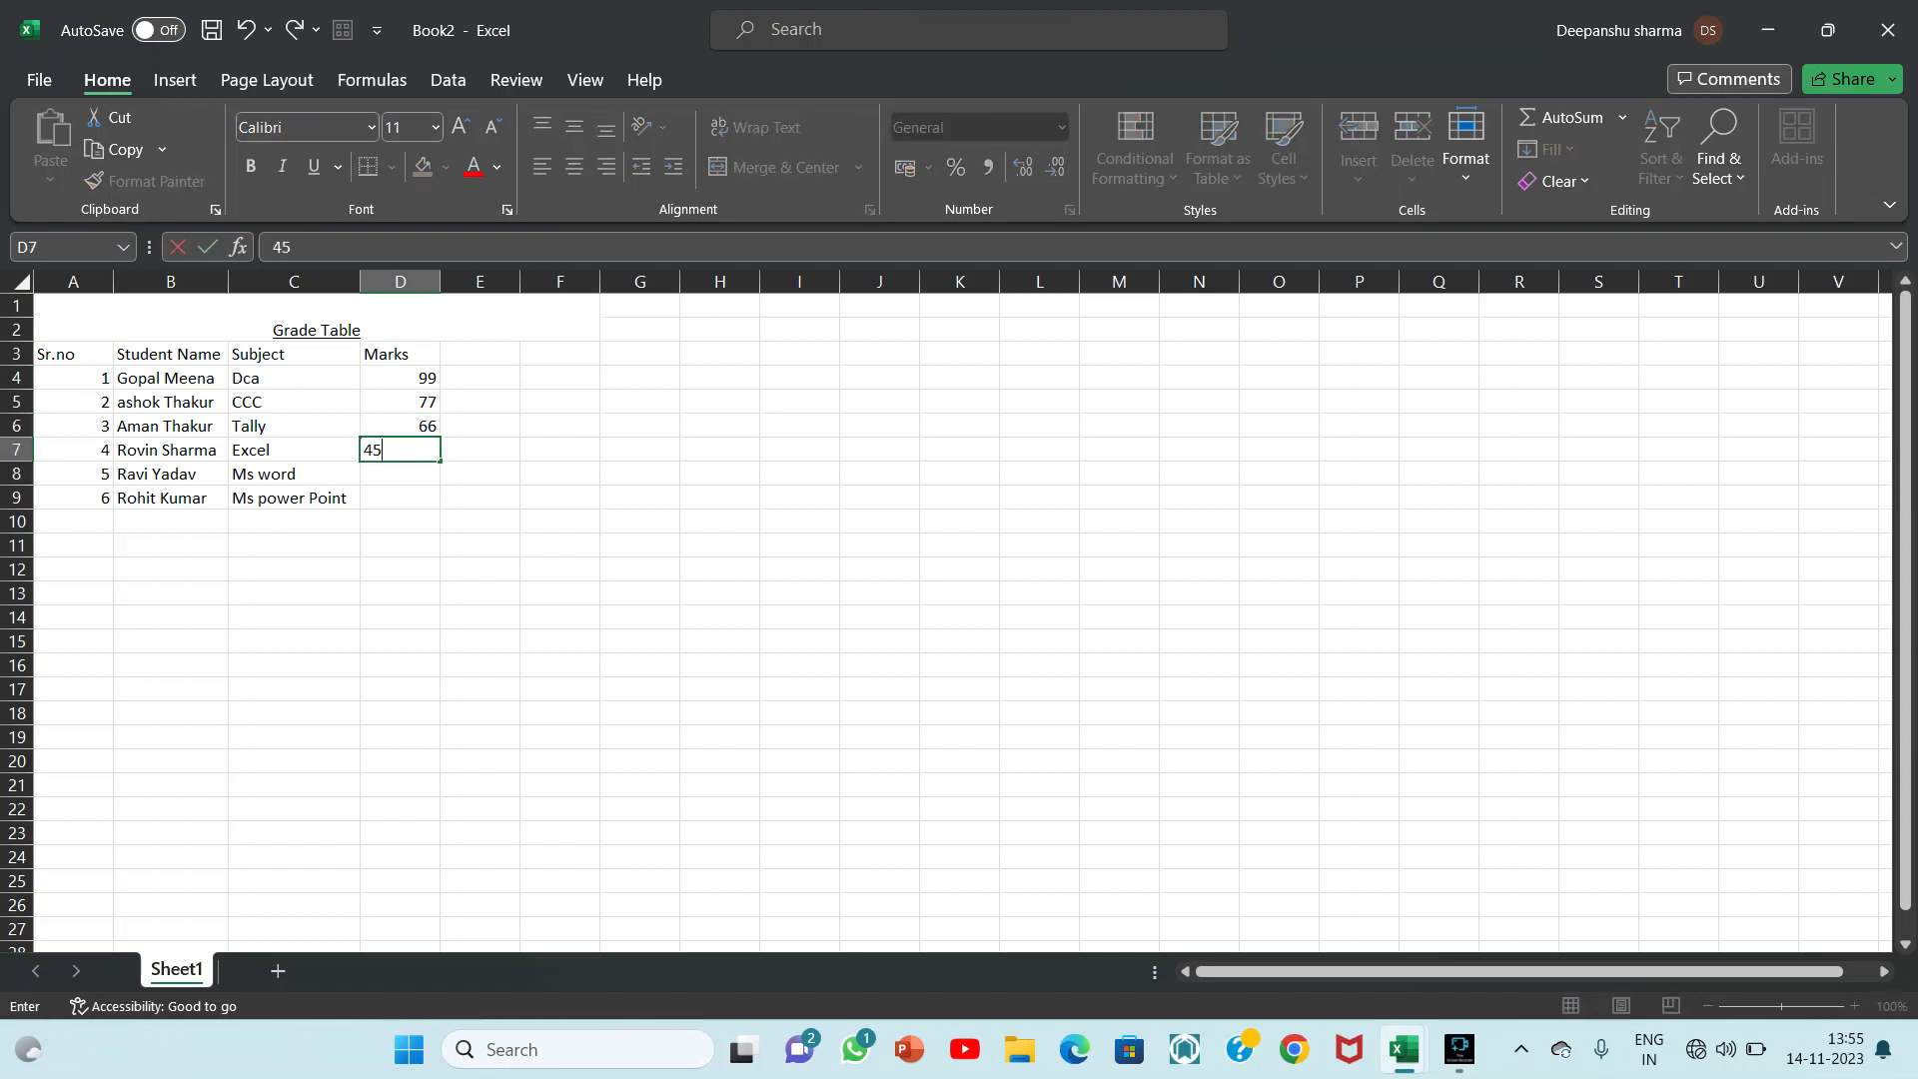
key(Return)
text(56)
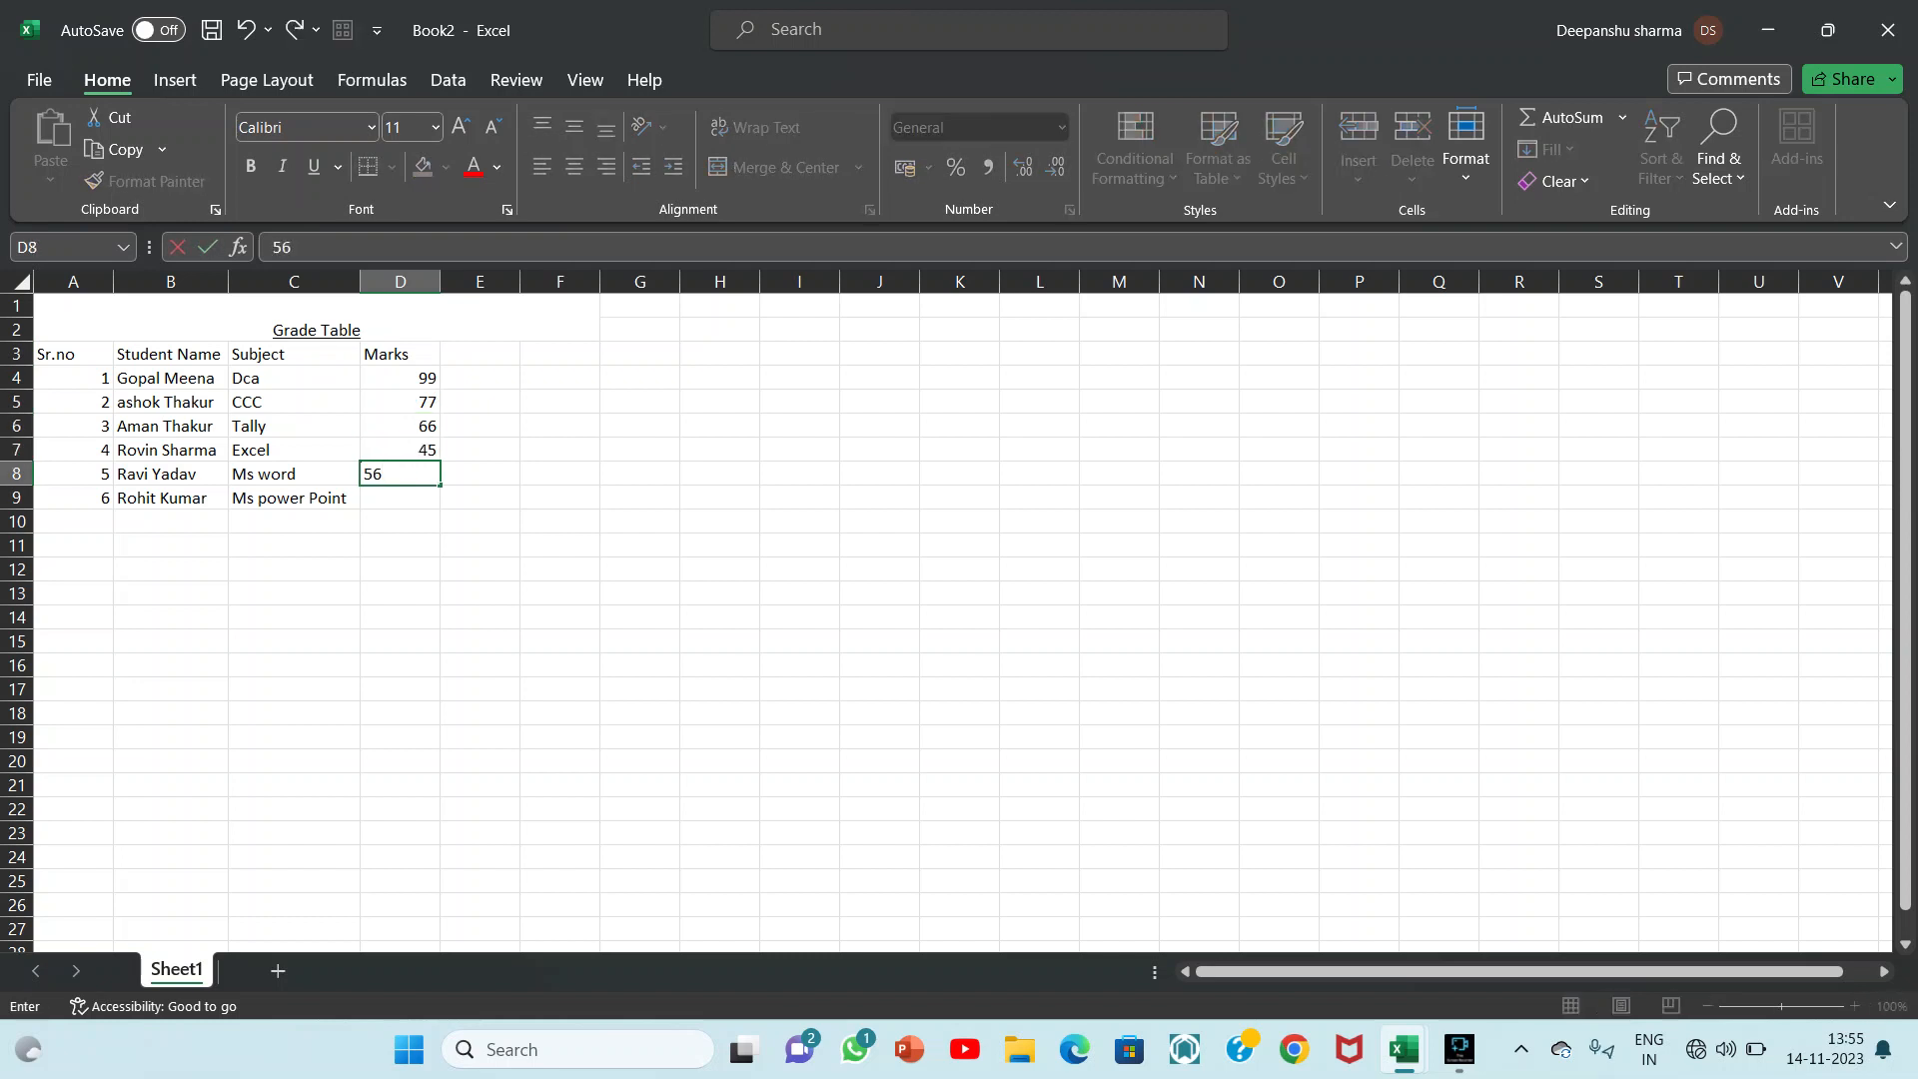
key(Return)
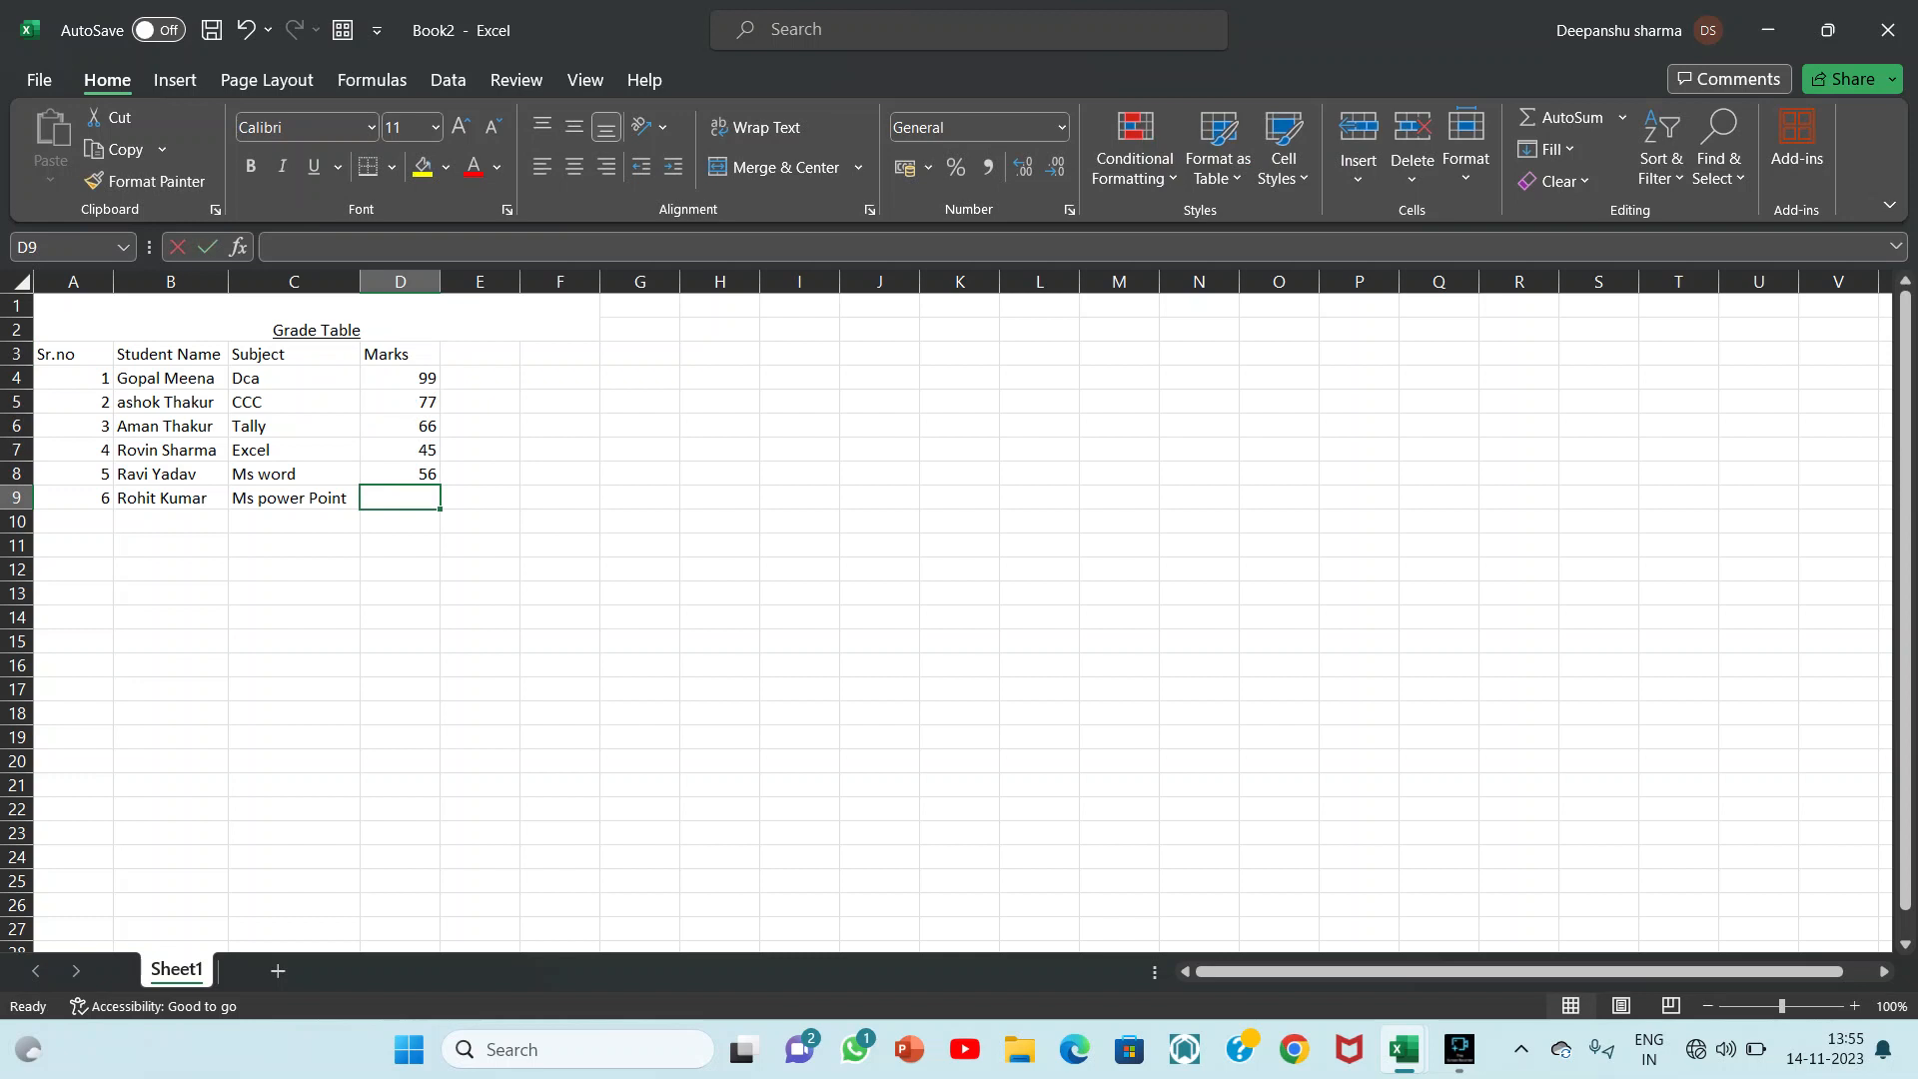
text(87)
Enter the heading "Grade" in E3, beside the Marks heading
key(Up)
key(Up)
key(Up)
key(Up)
key(Up)
key(Up)
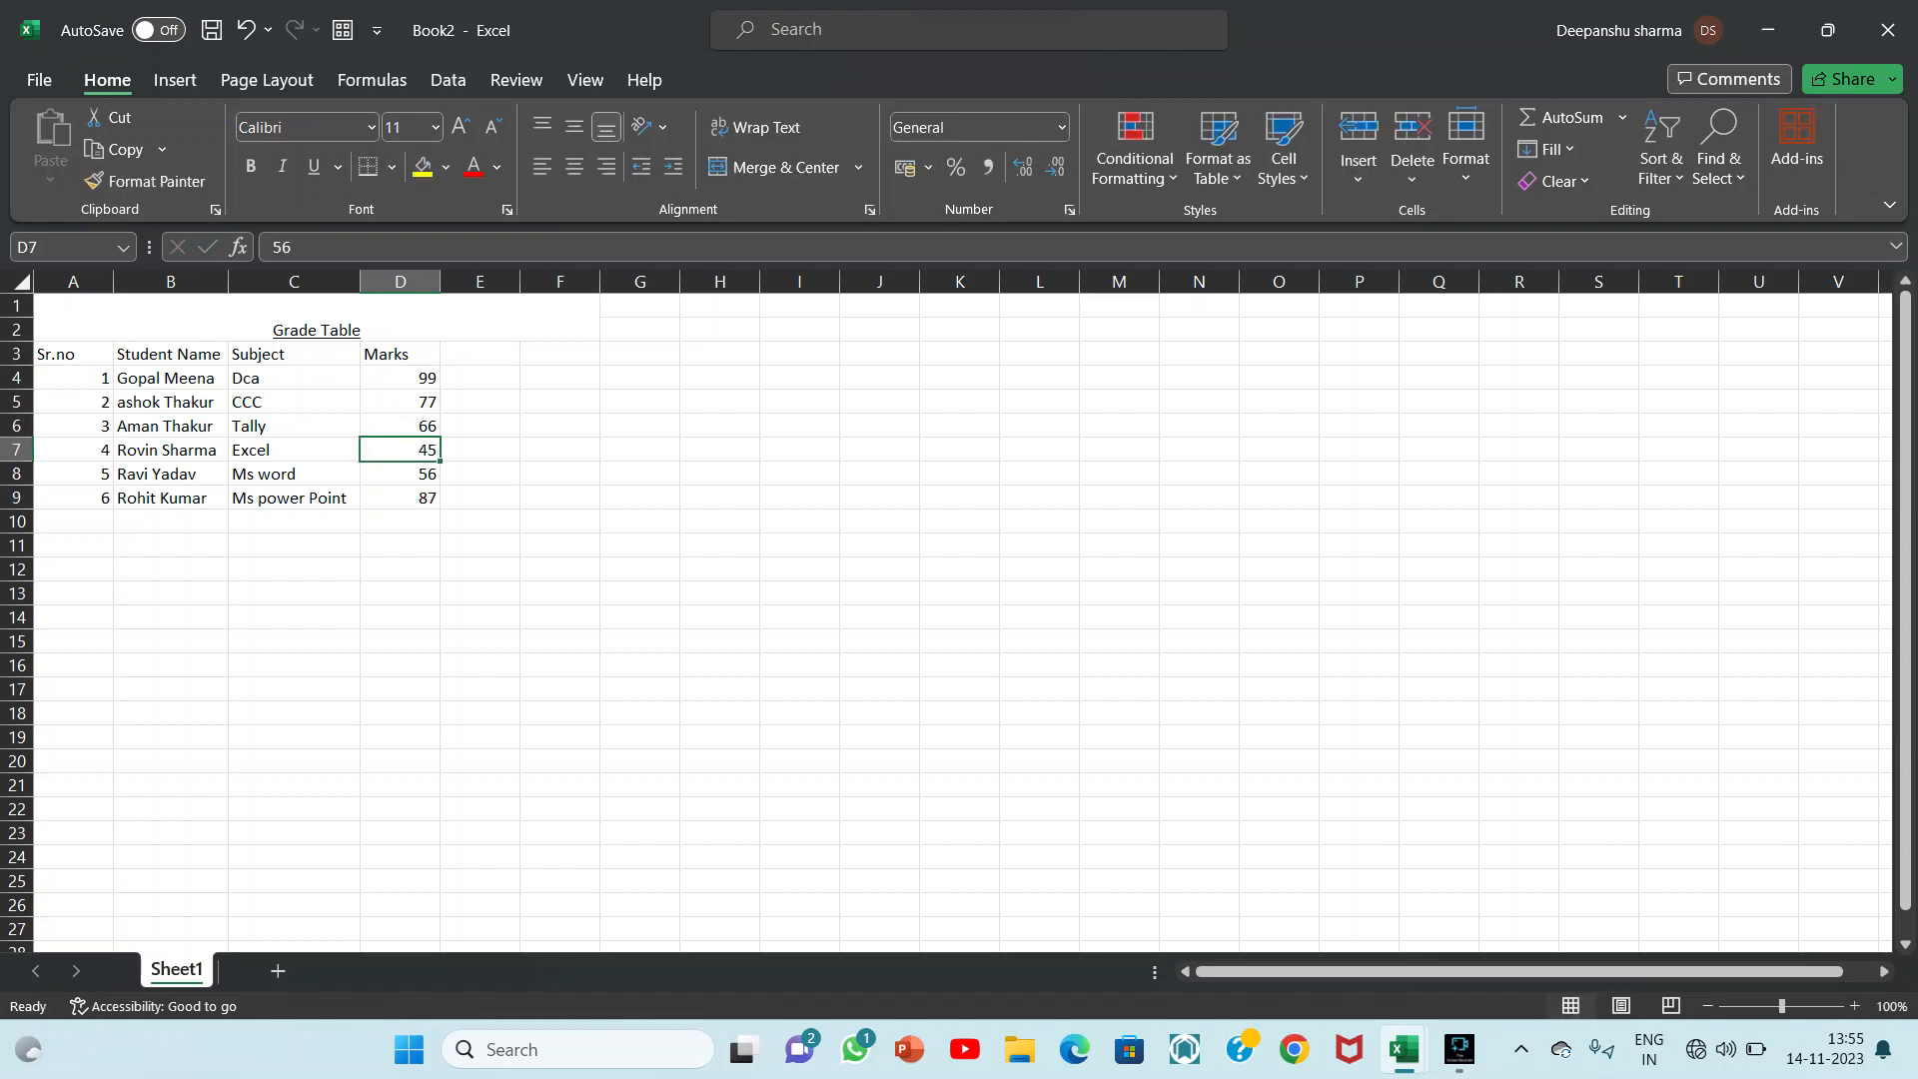
key(Right)
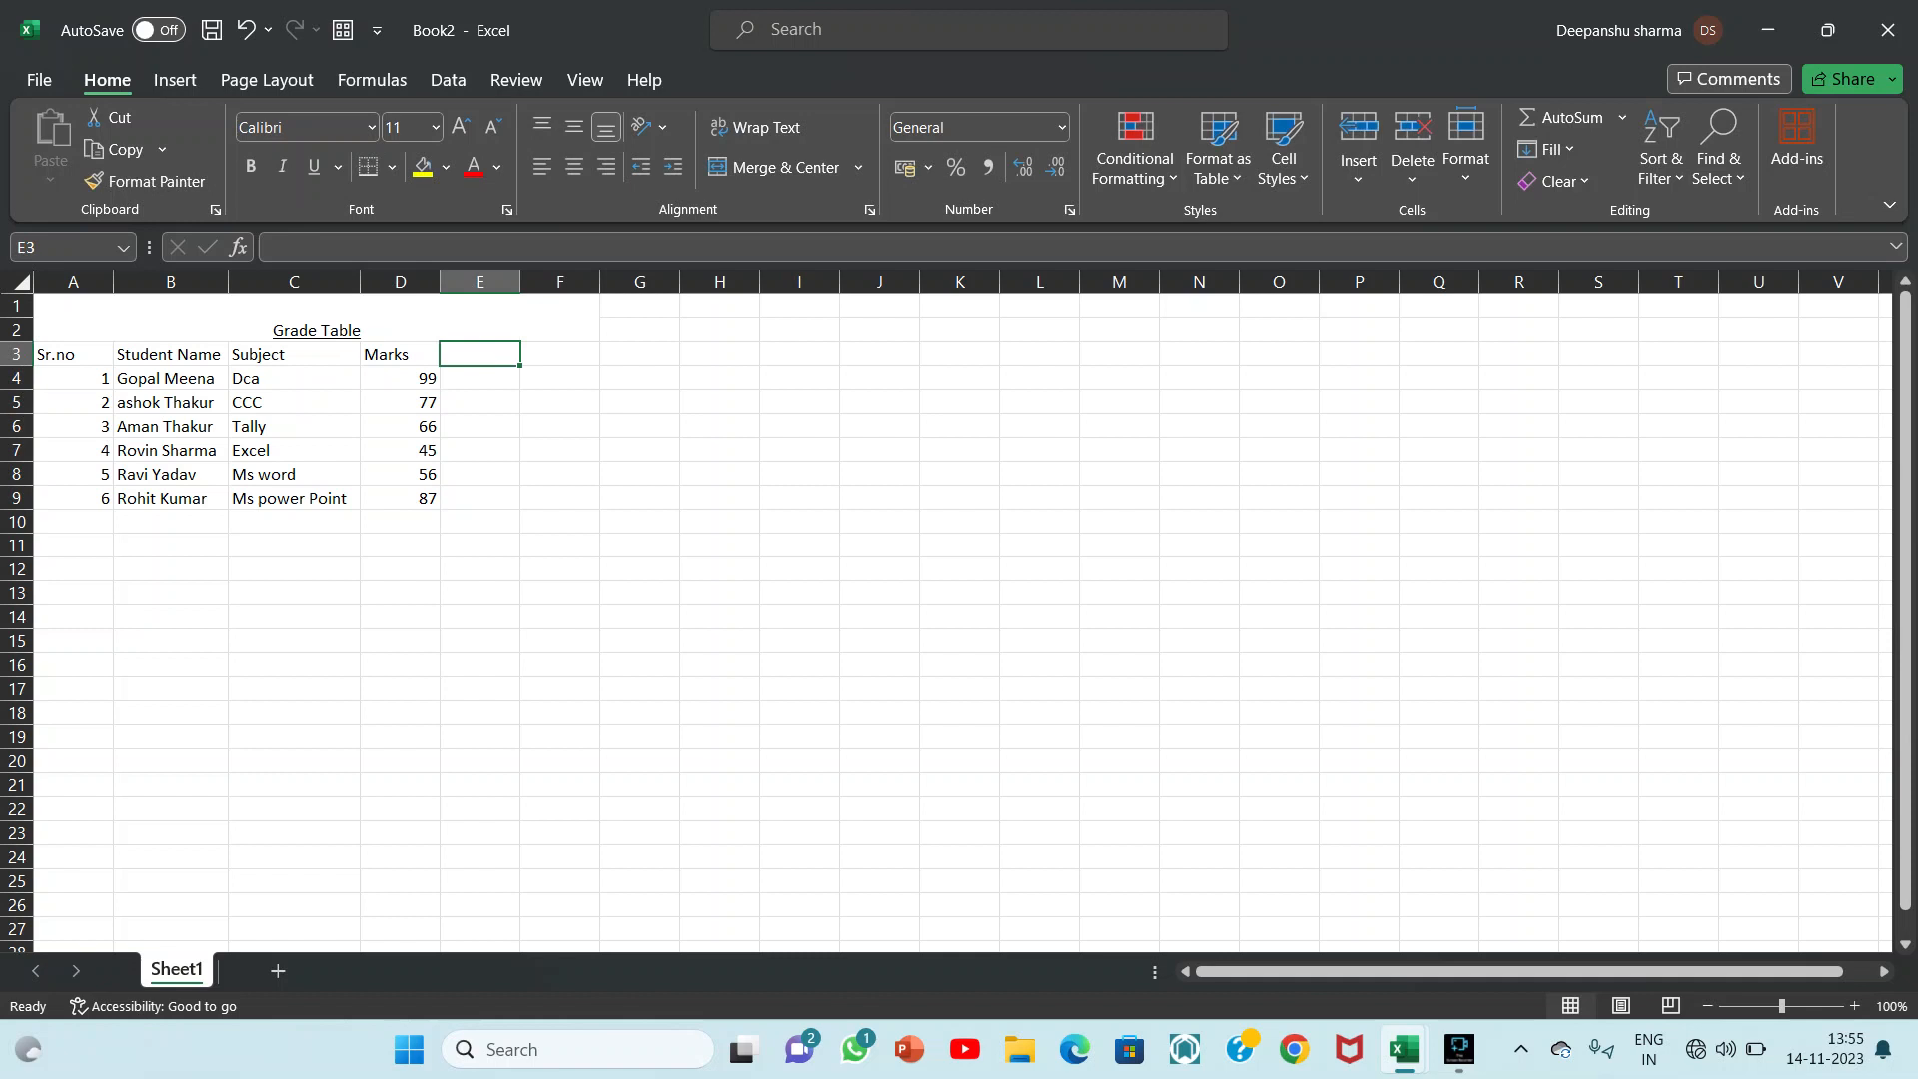
text(Grade)
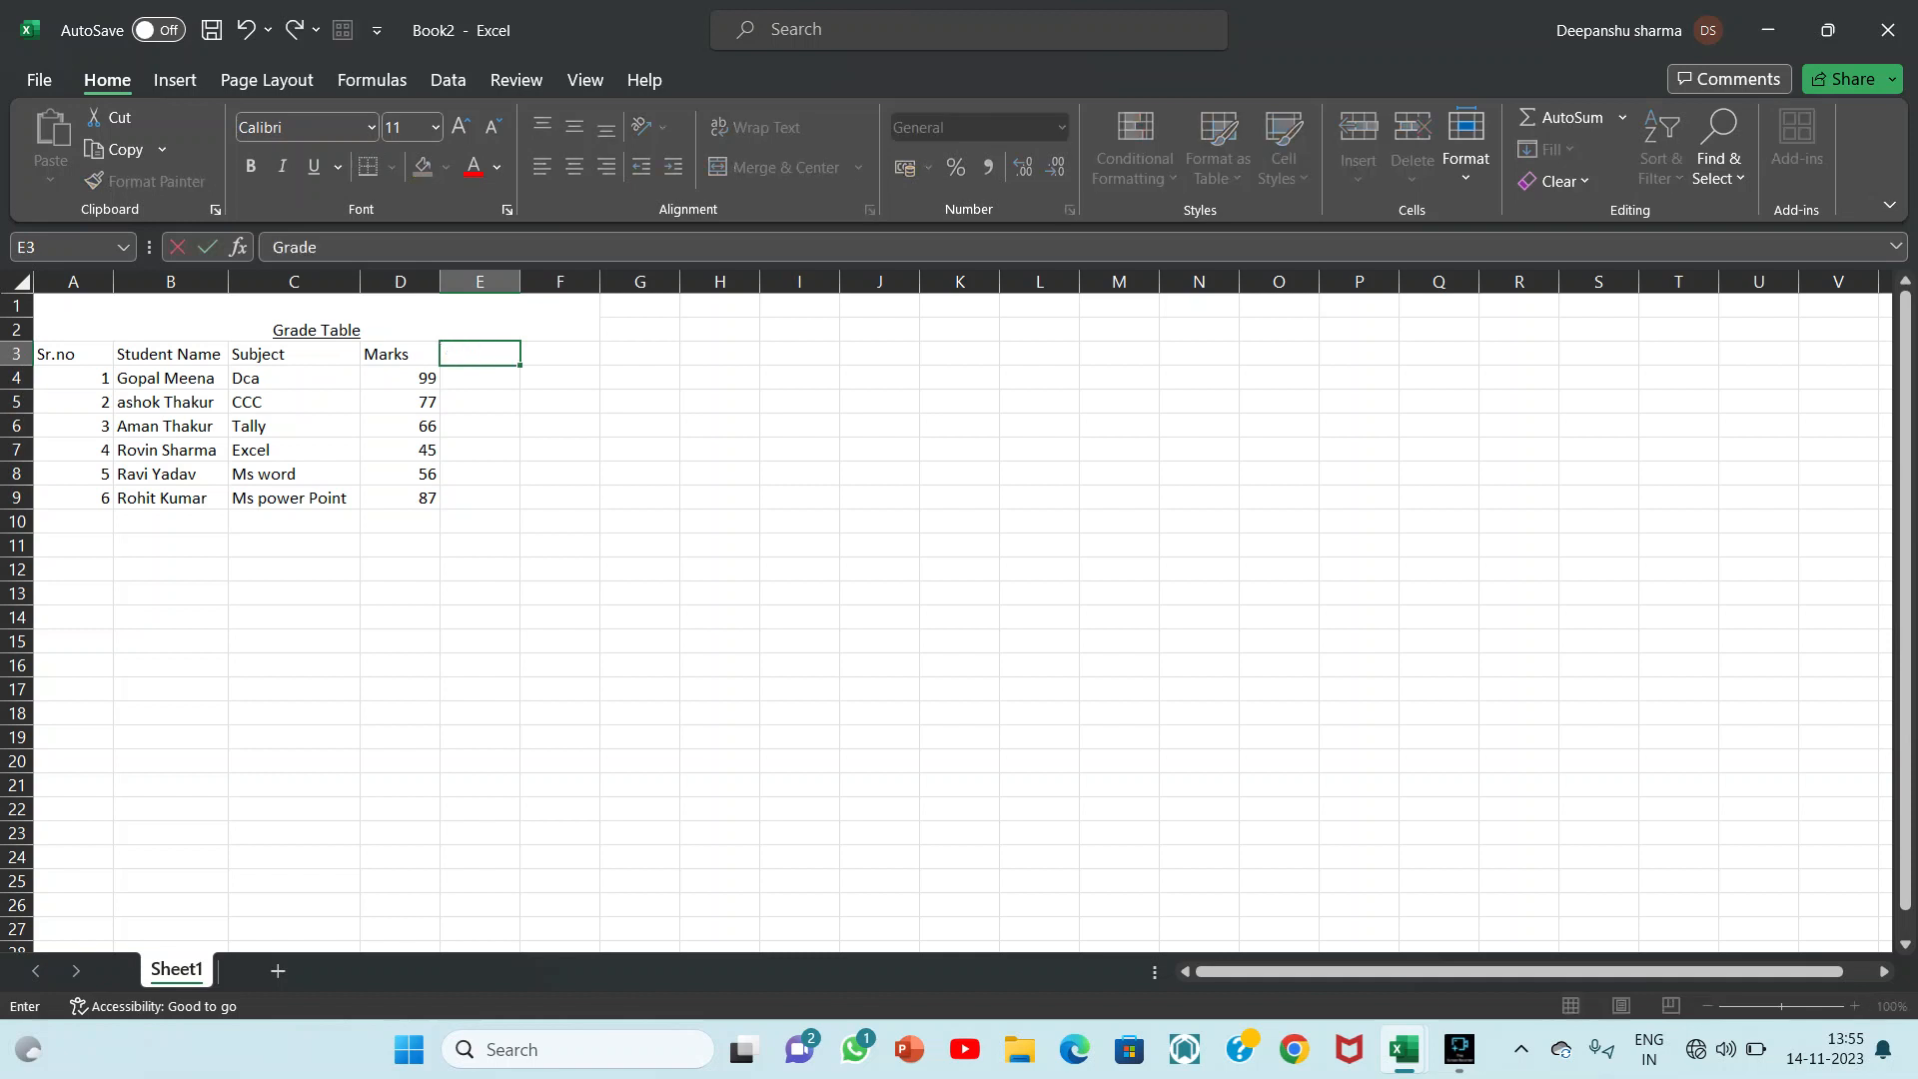
key(Return)
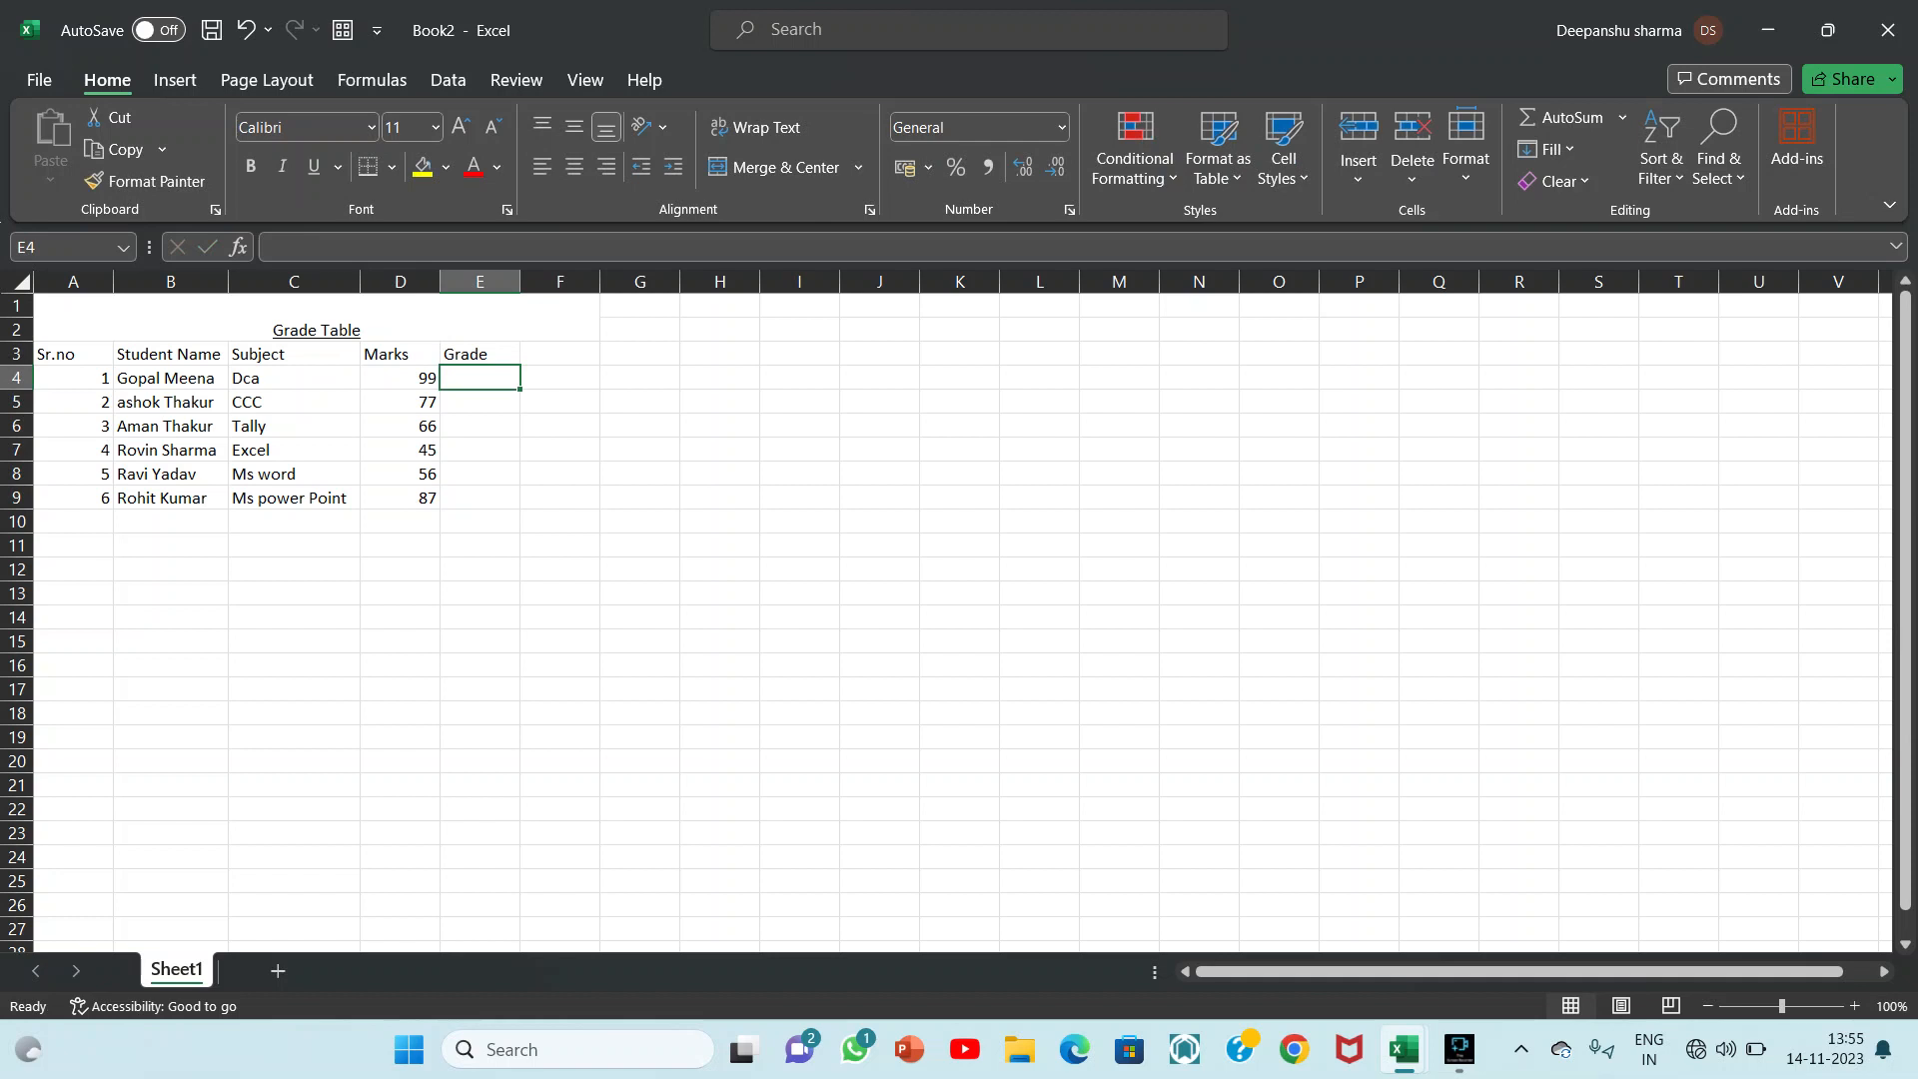
Start an IF formula in E4 that returns "a" when the mark in D4 is at least 90
text(=if)
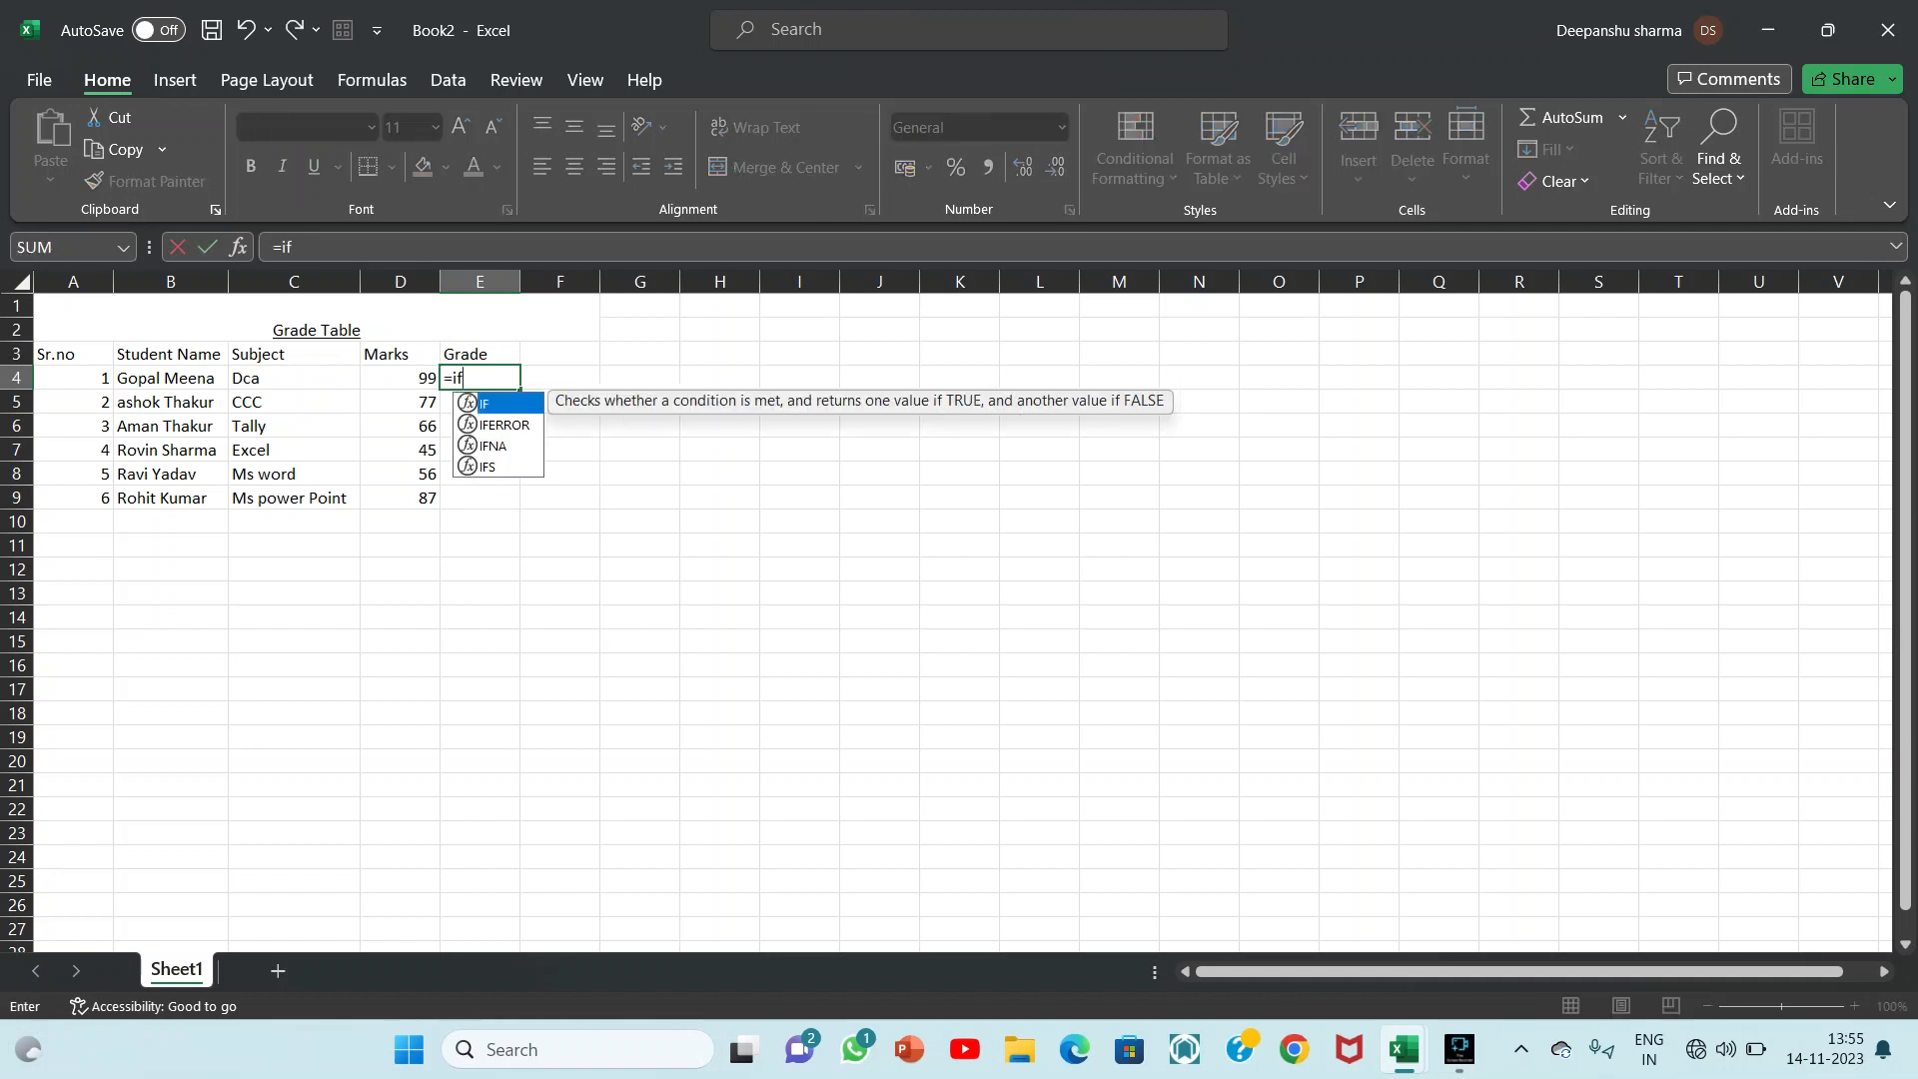
text((d2)
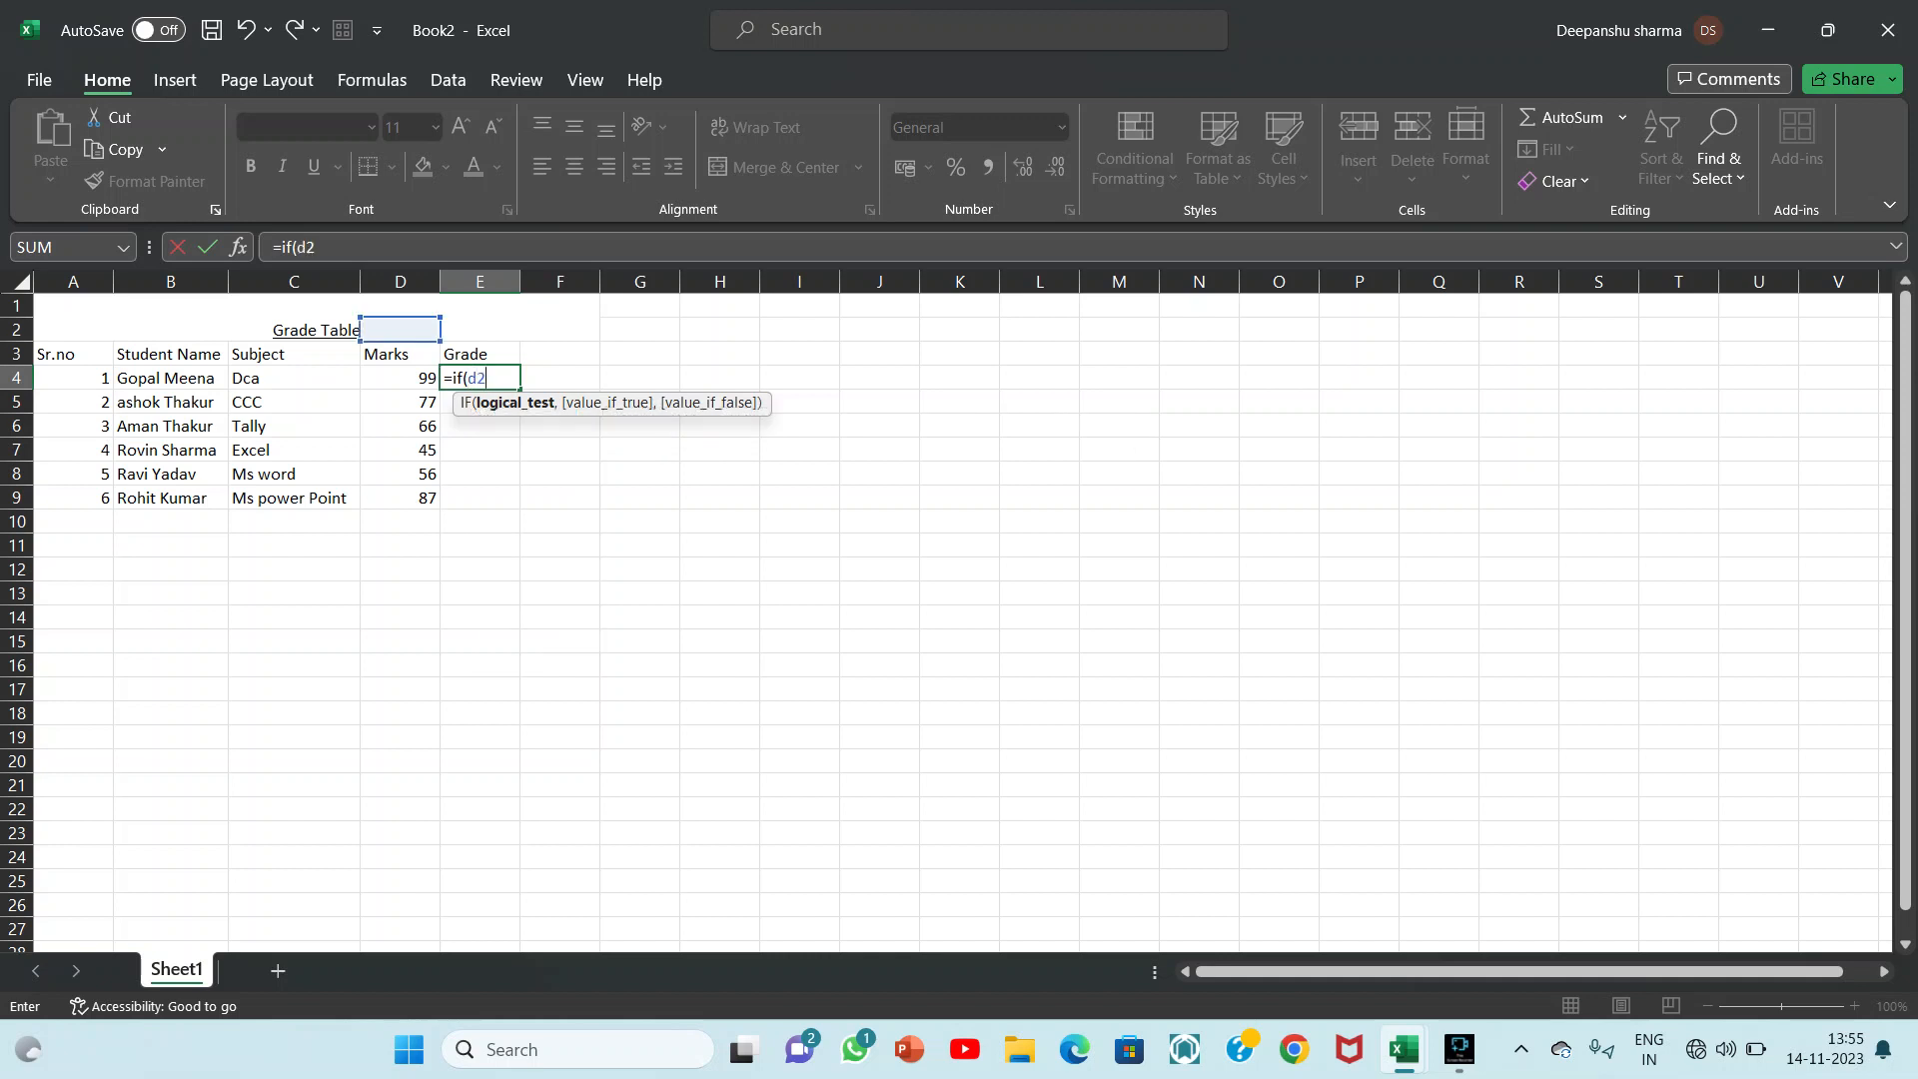
key(BackSpace)
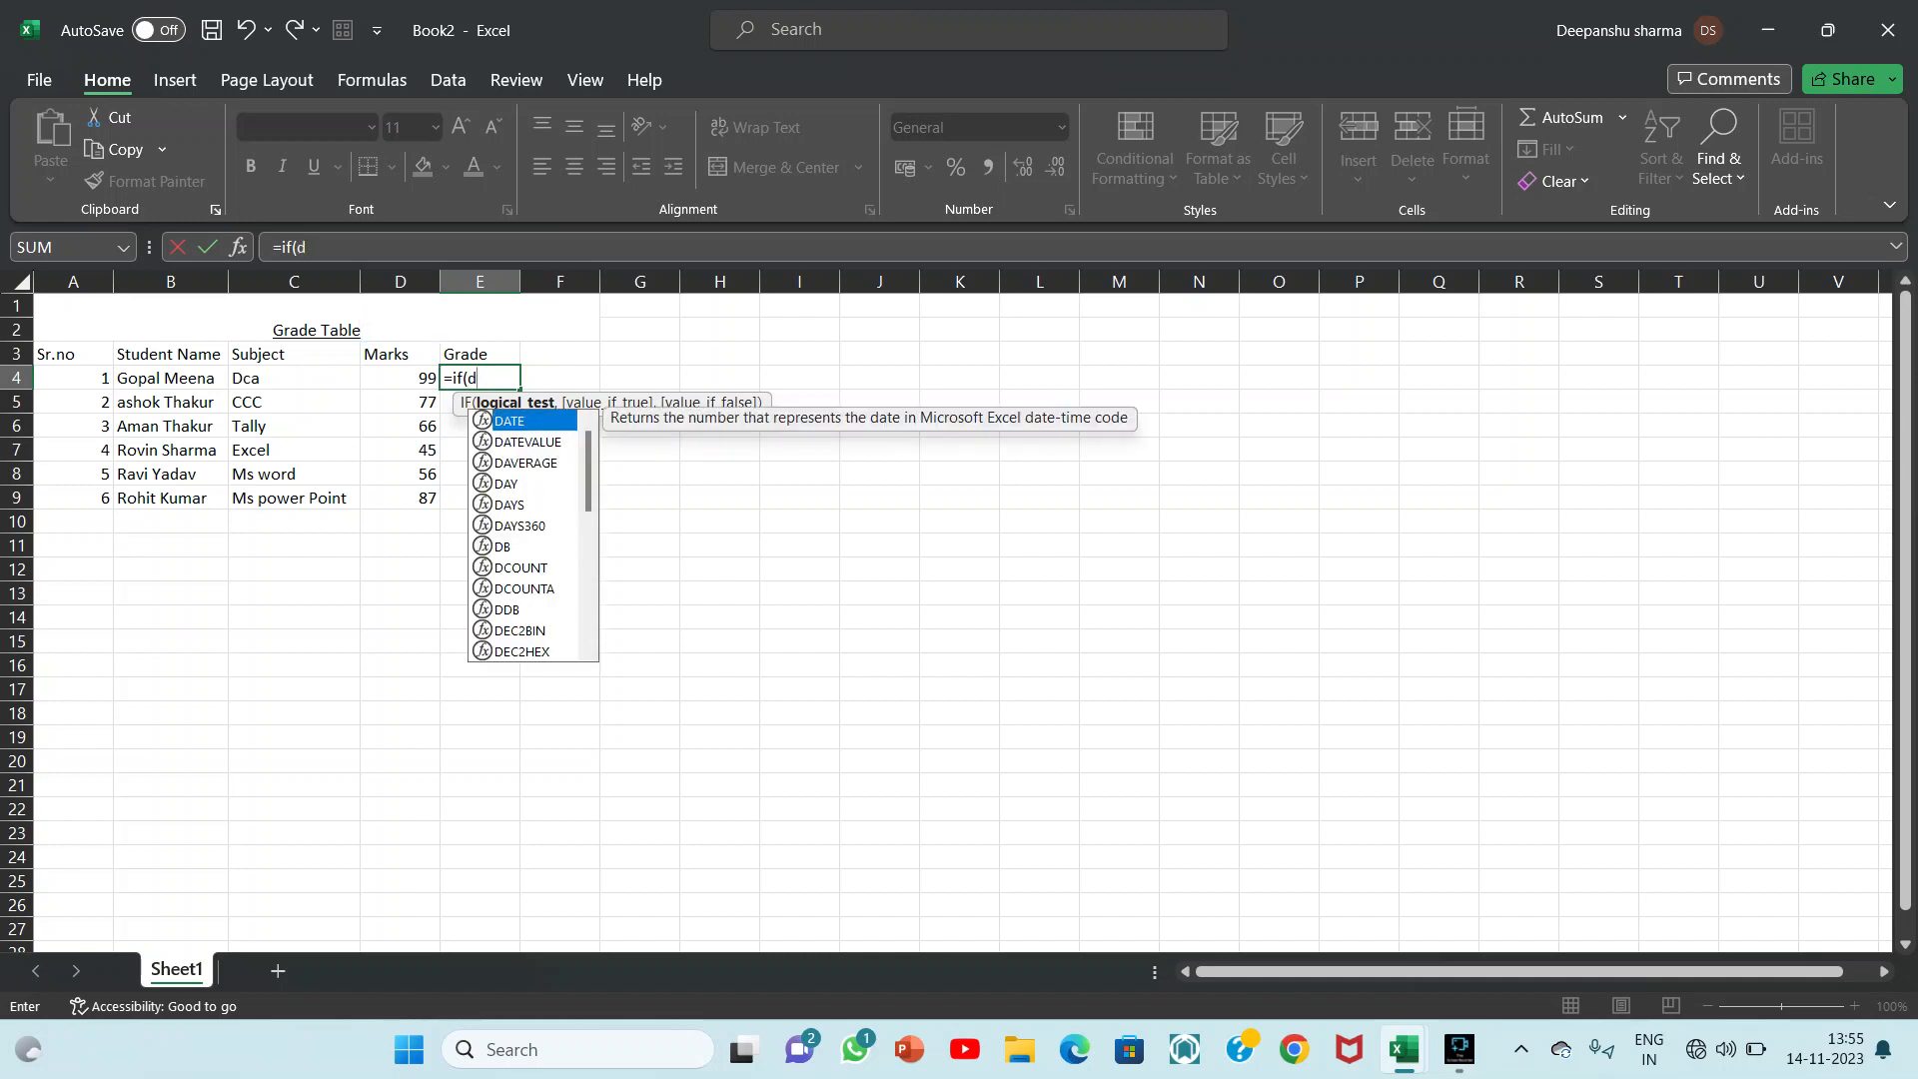
text(d4)
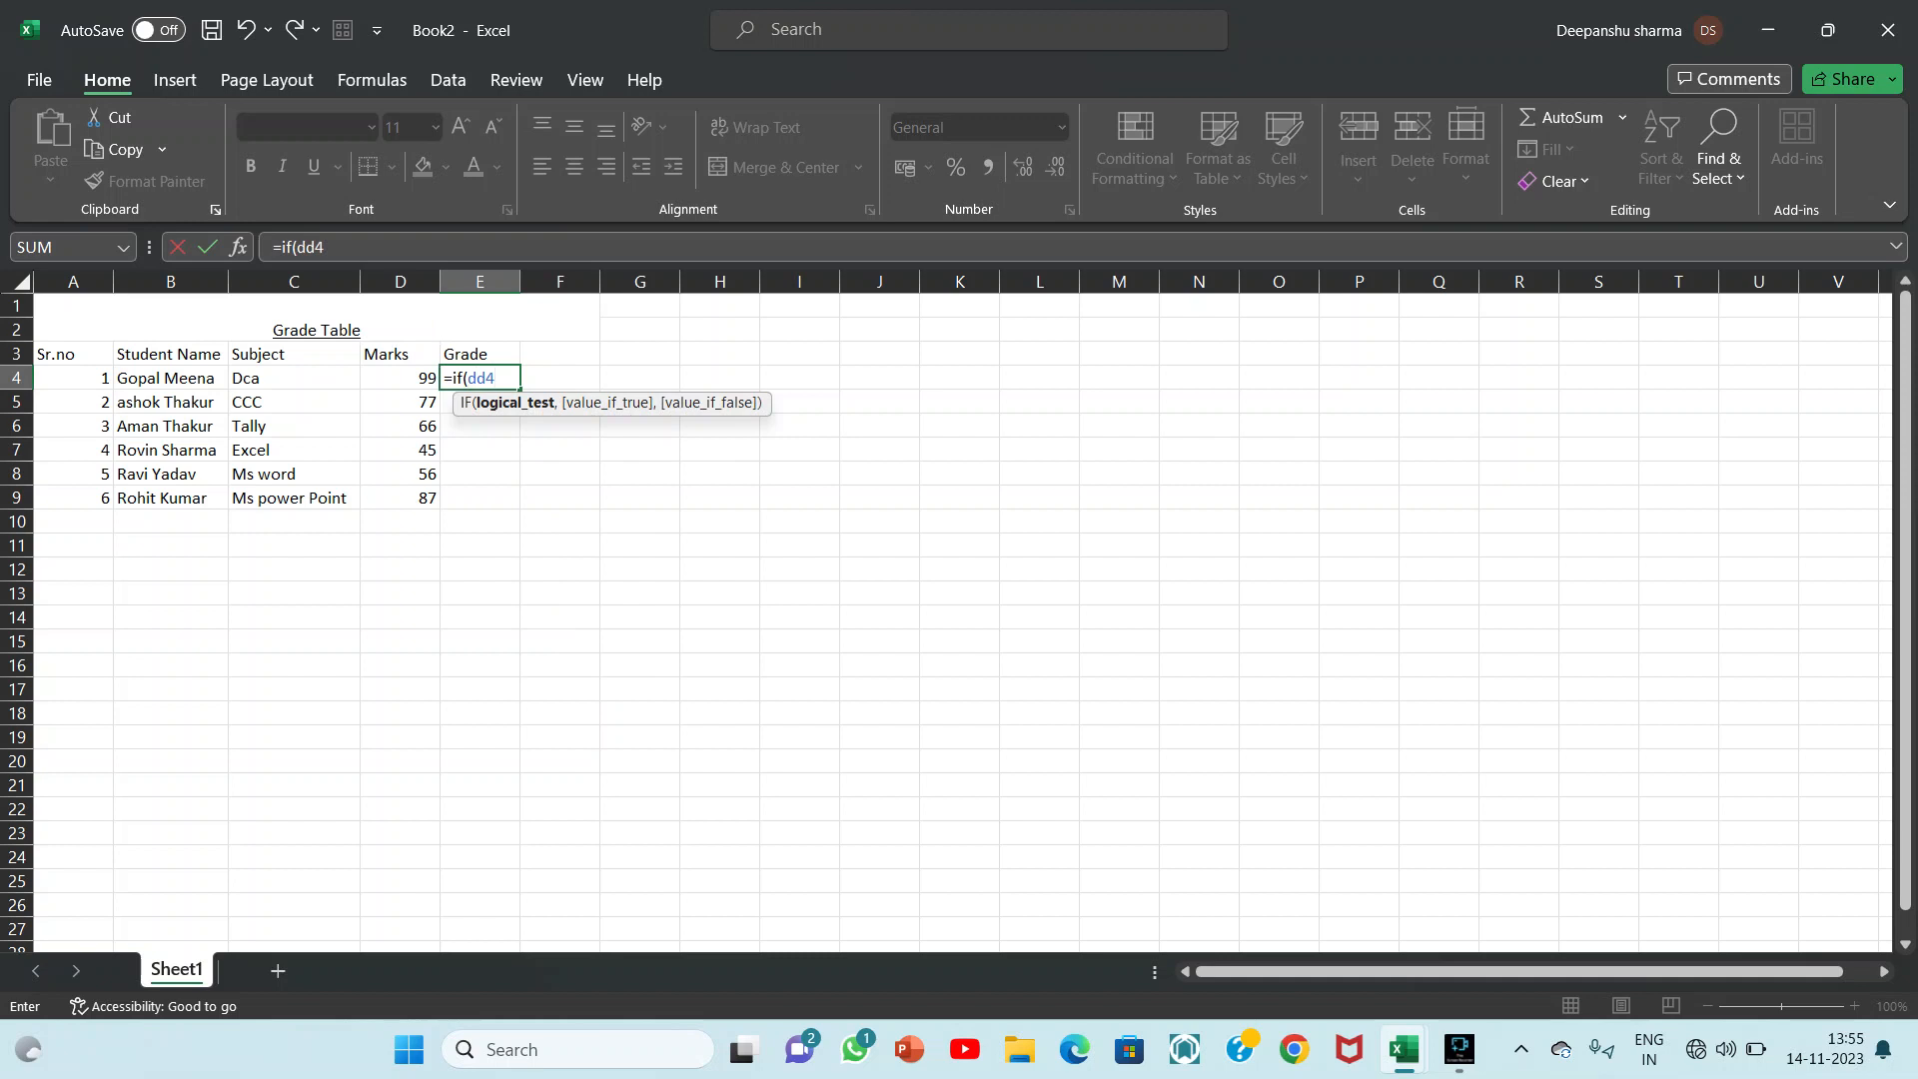
key(BackSpace)
key(BackSpace)
text(4)
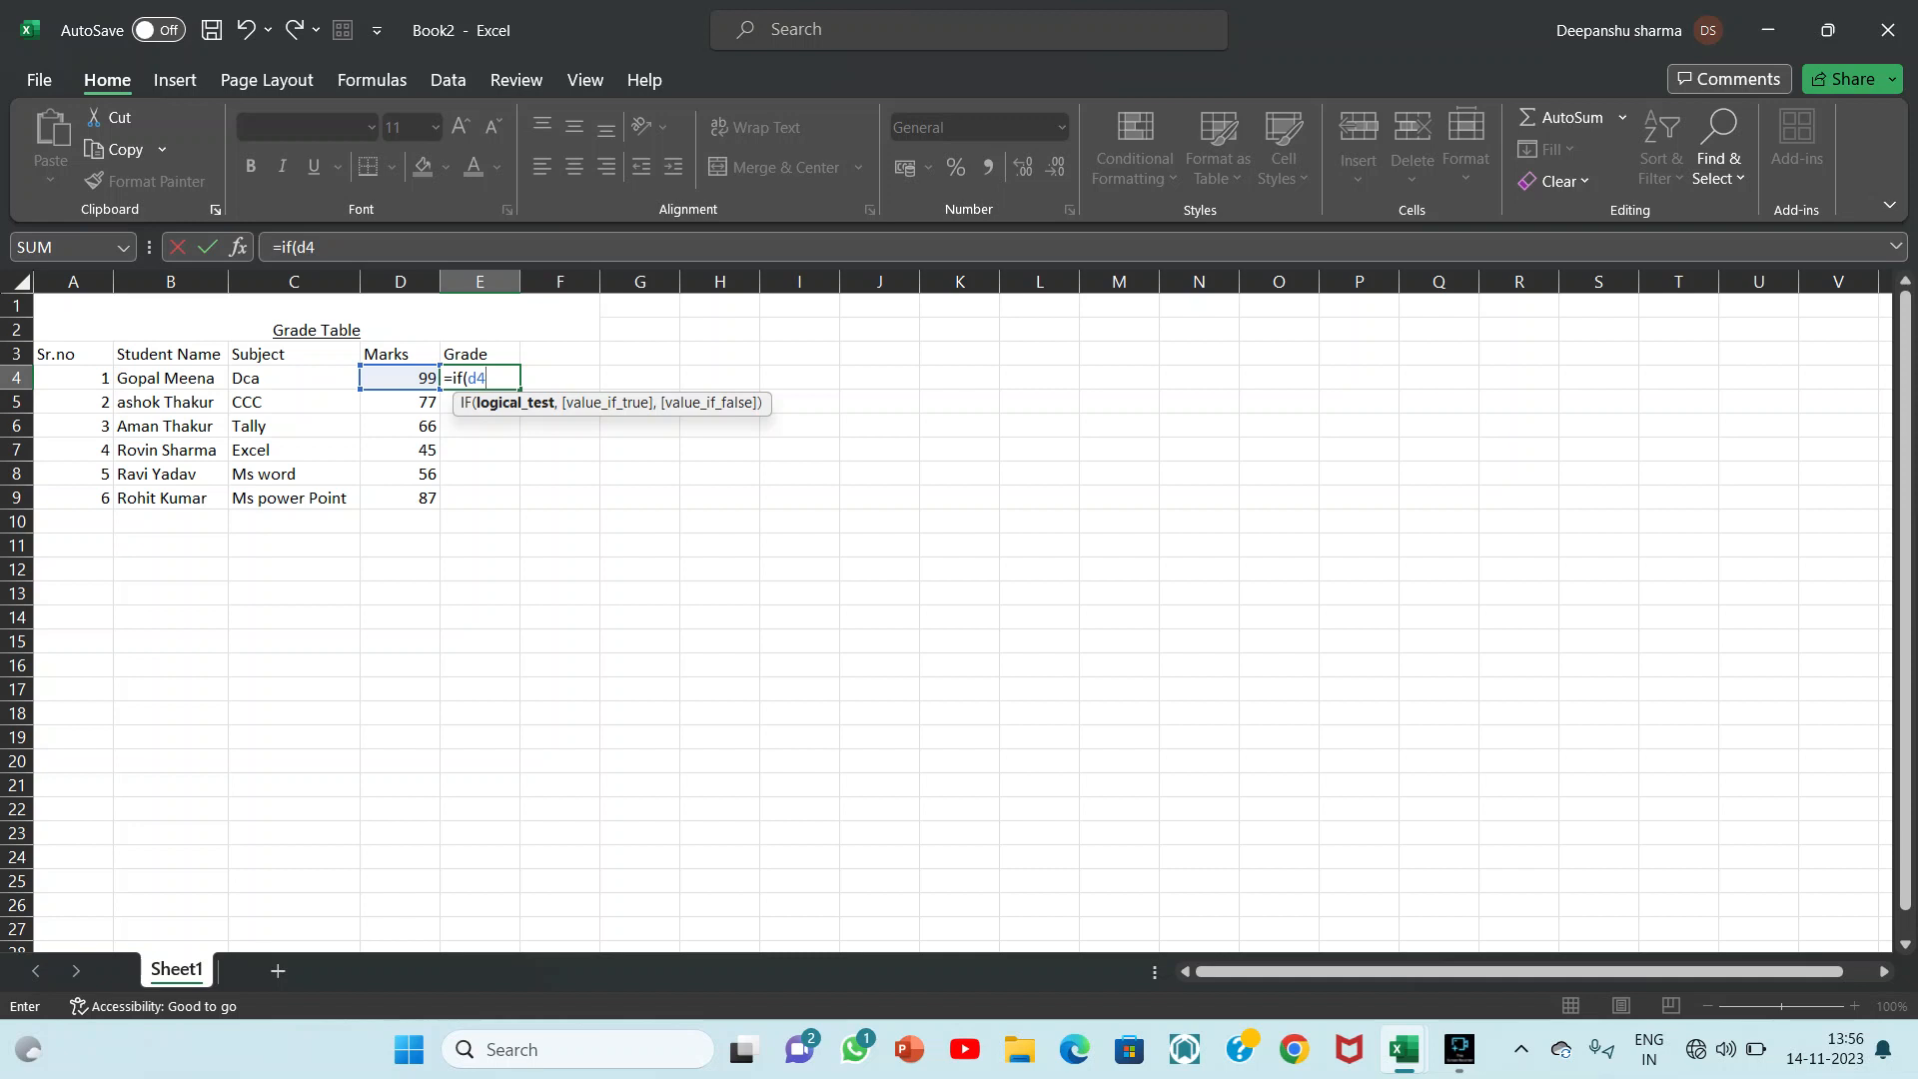
text(>=90,"a)
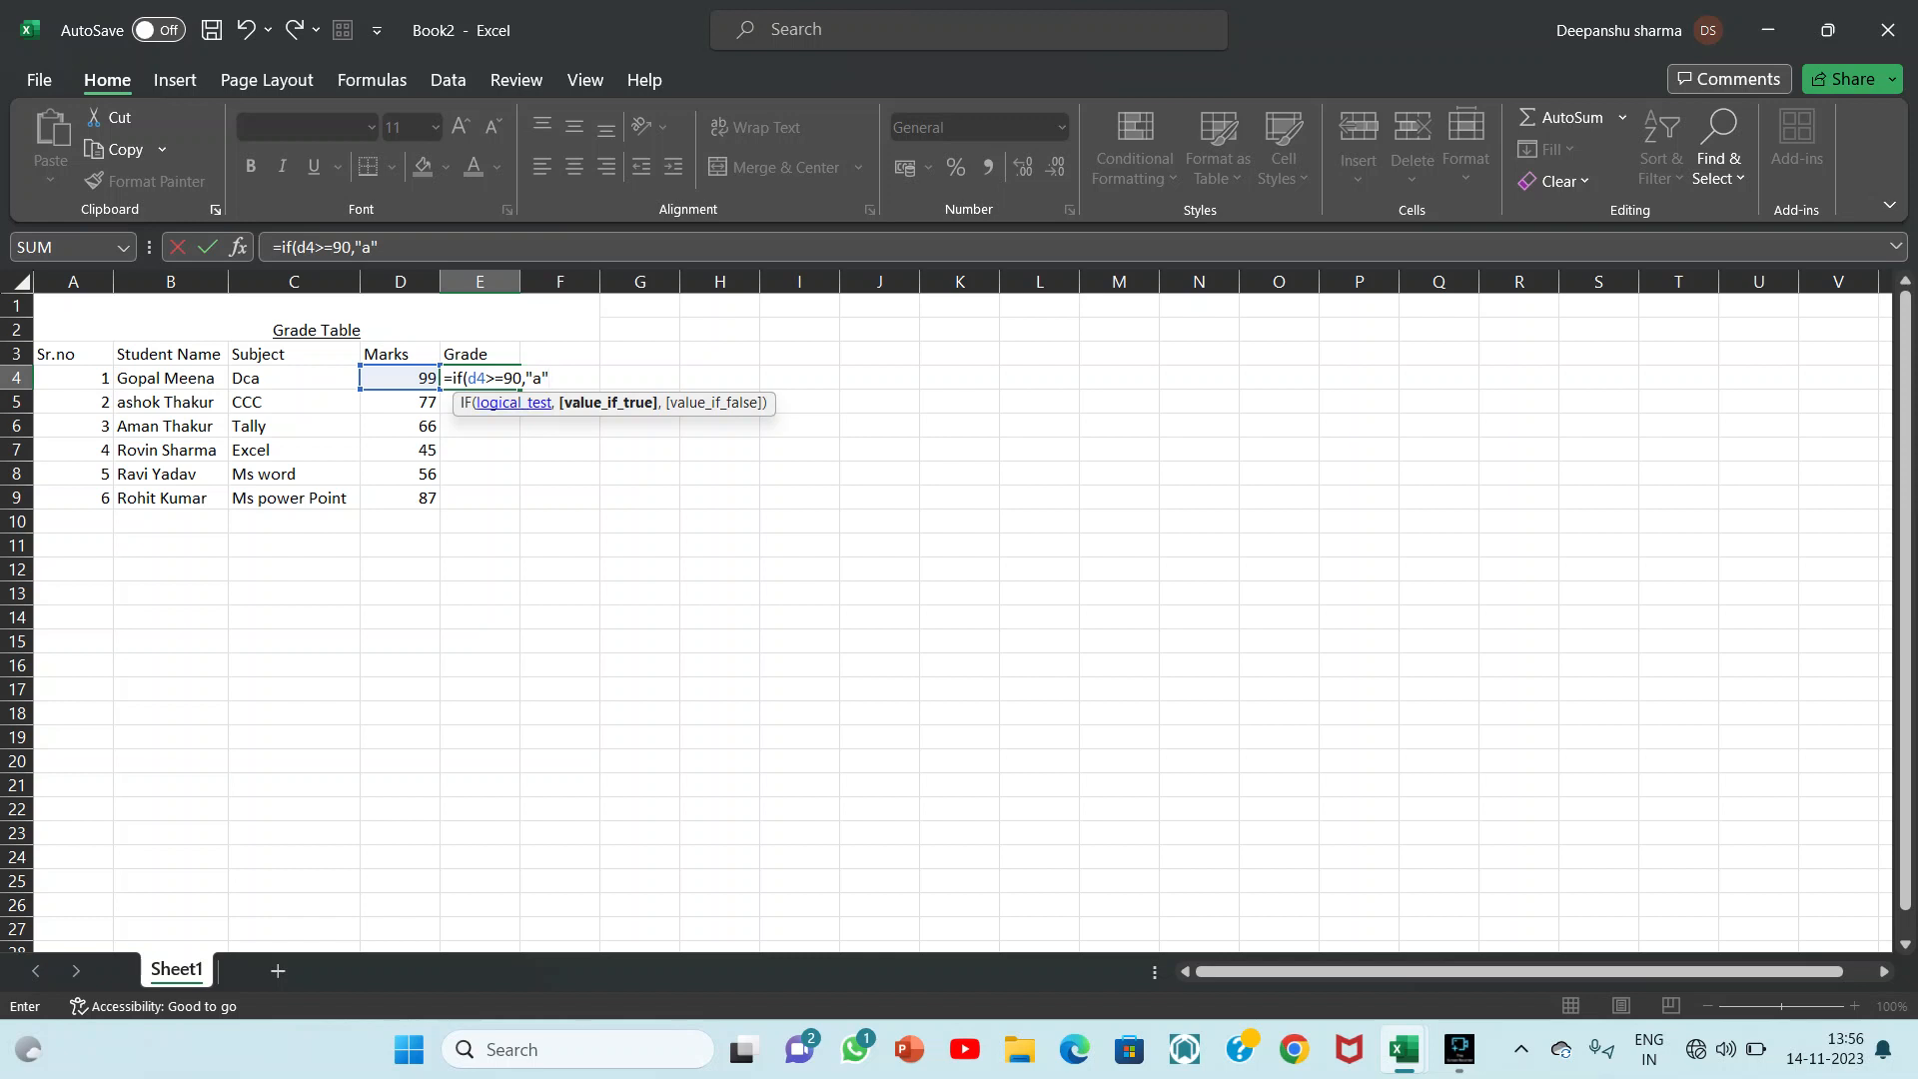
Nest a second IF in the E4 formula that returns "a" when D4 is at least 80
text(,)
text(if)
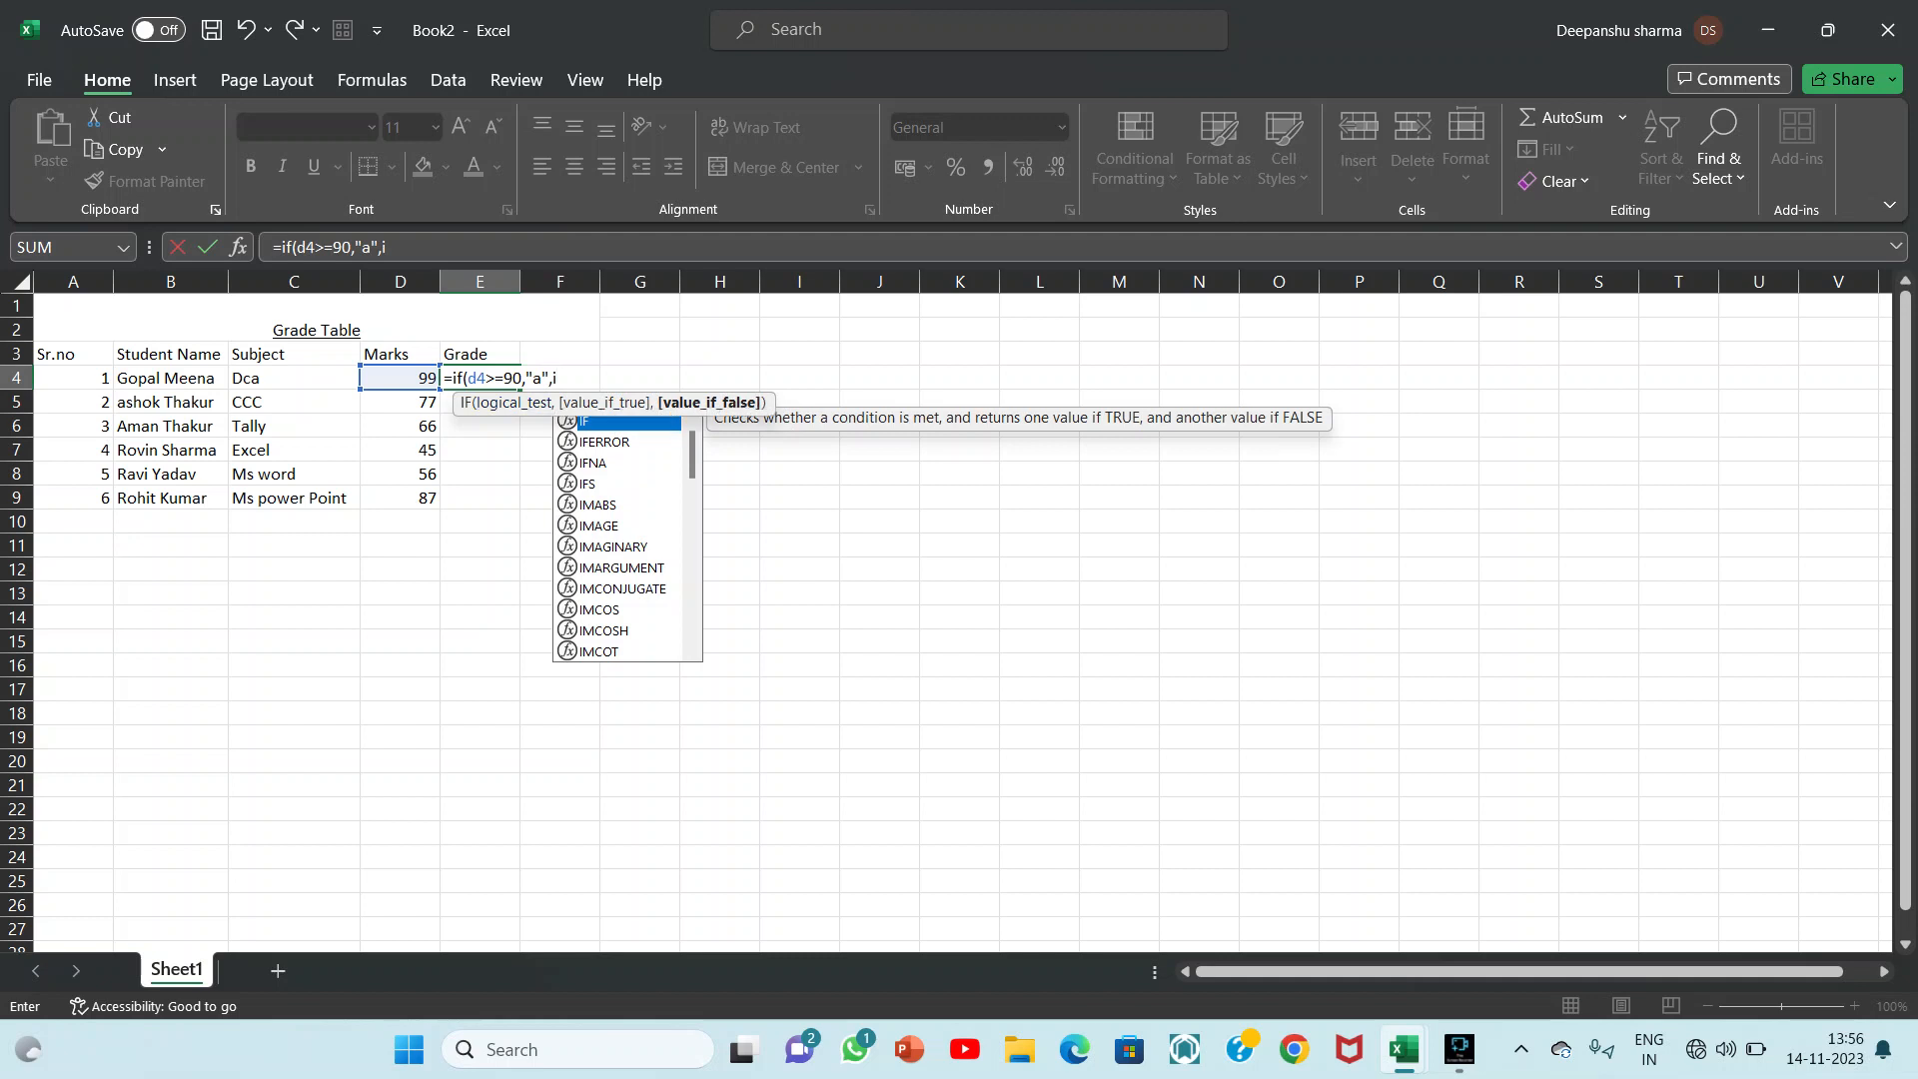
text(()
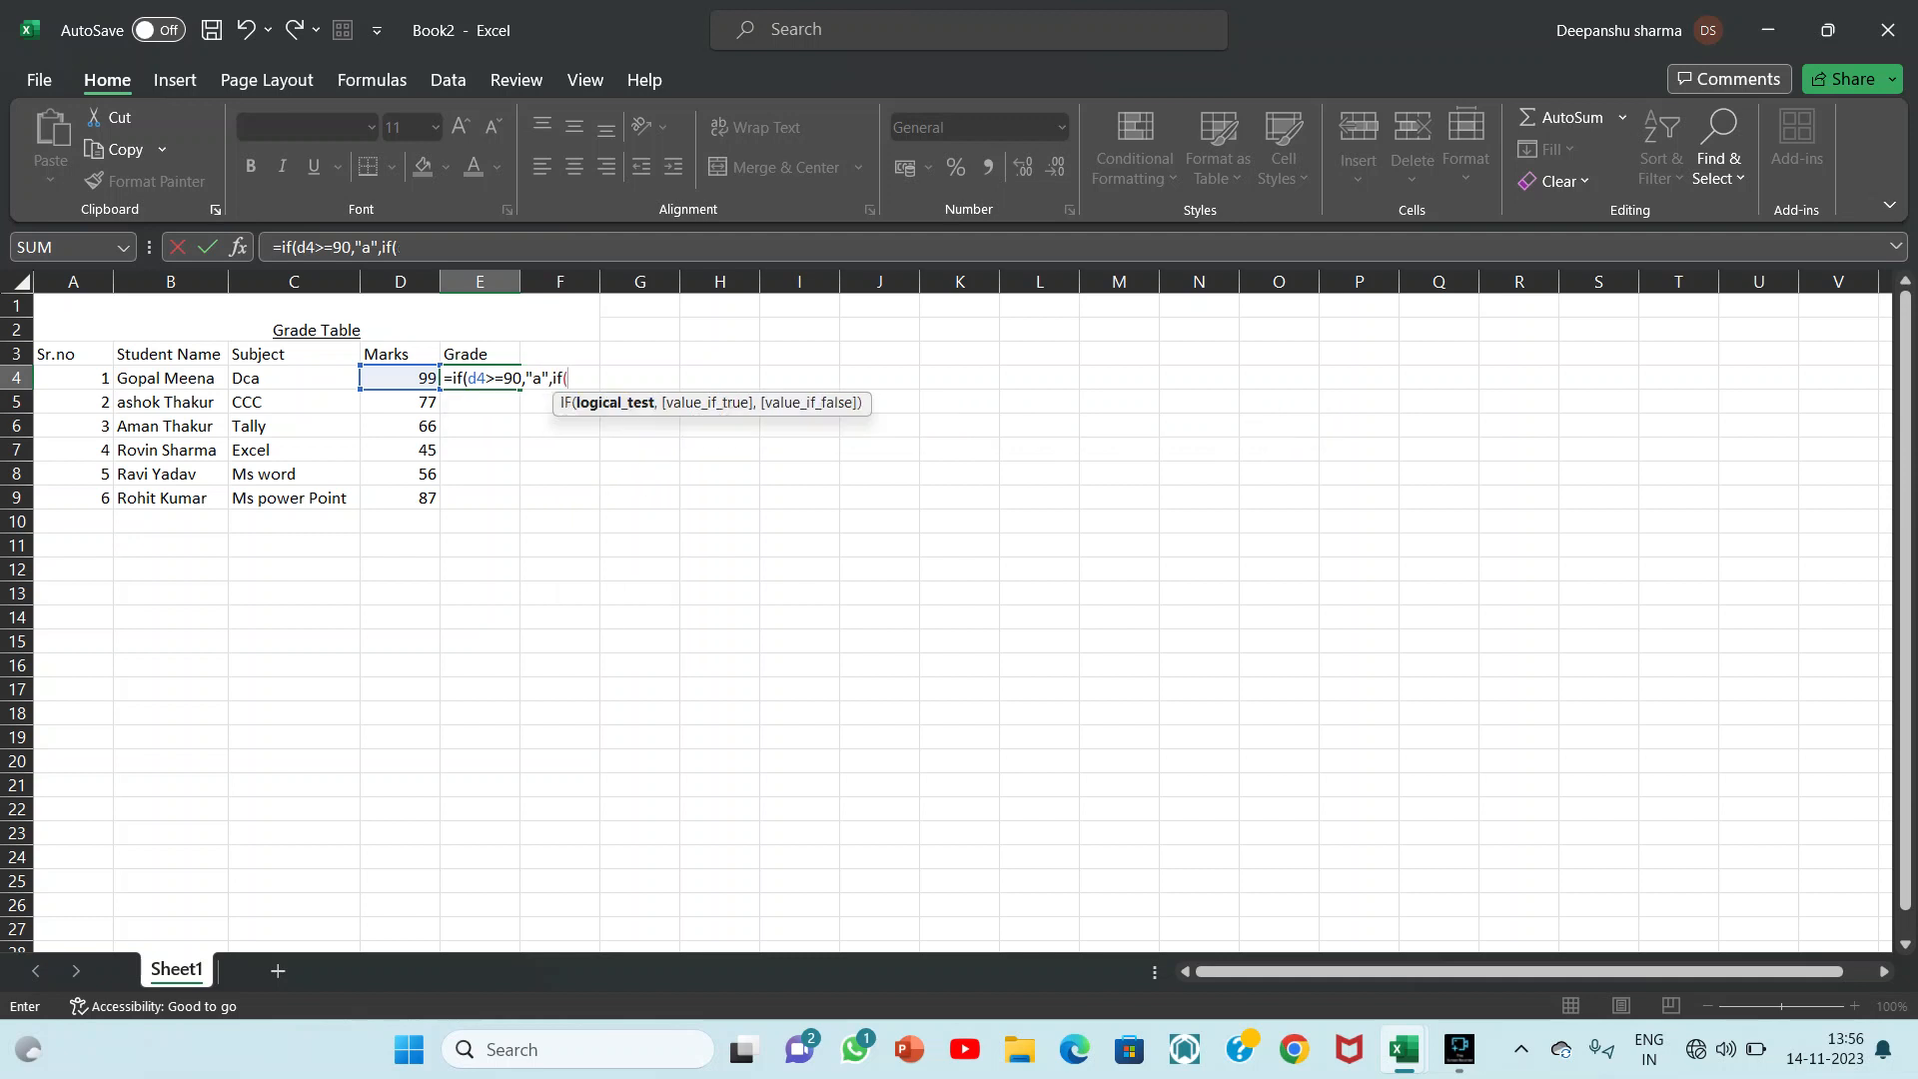
text(d)
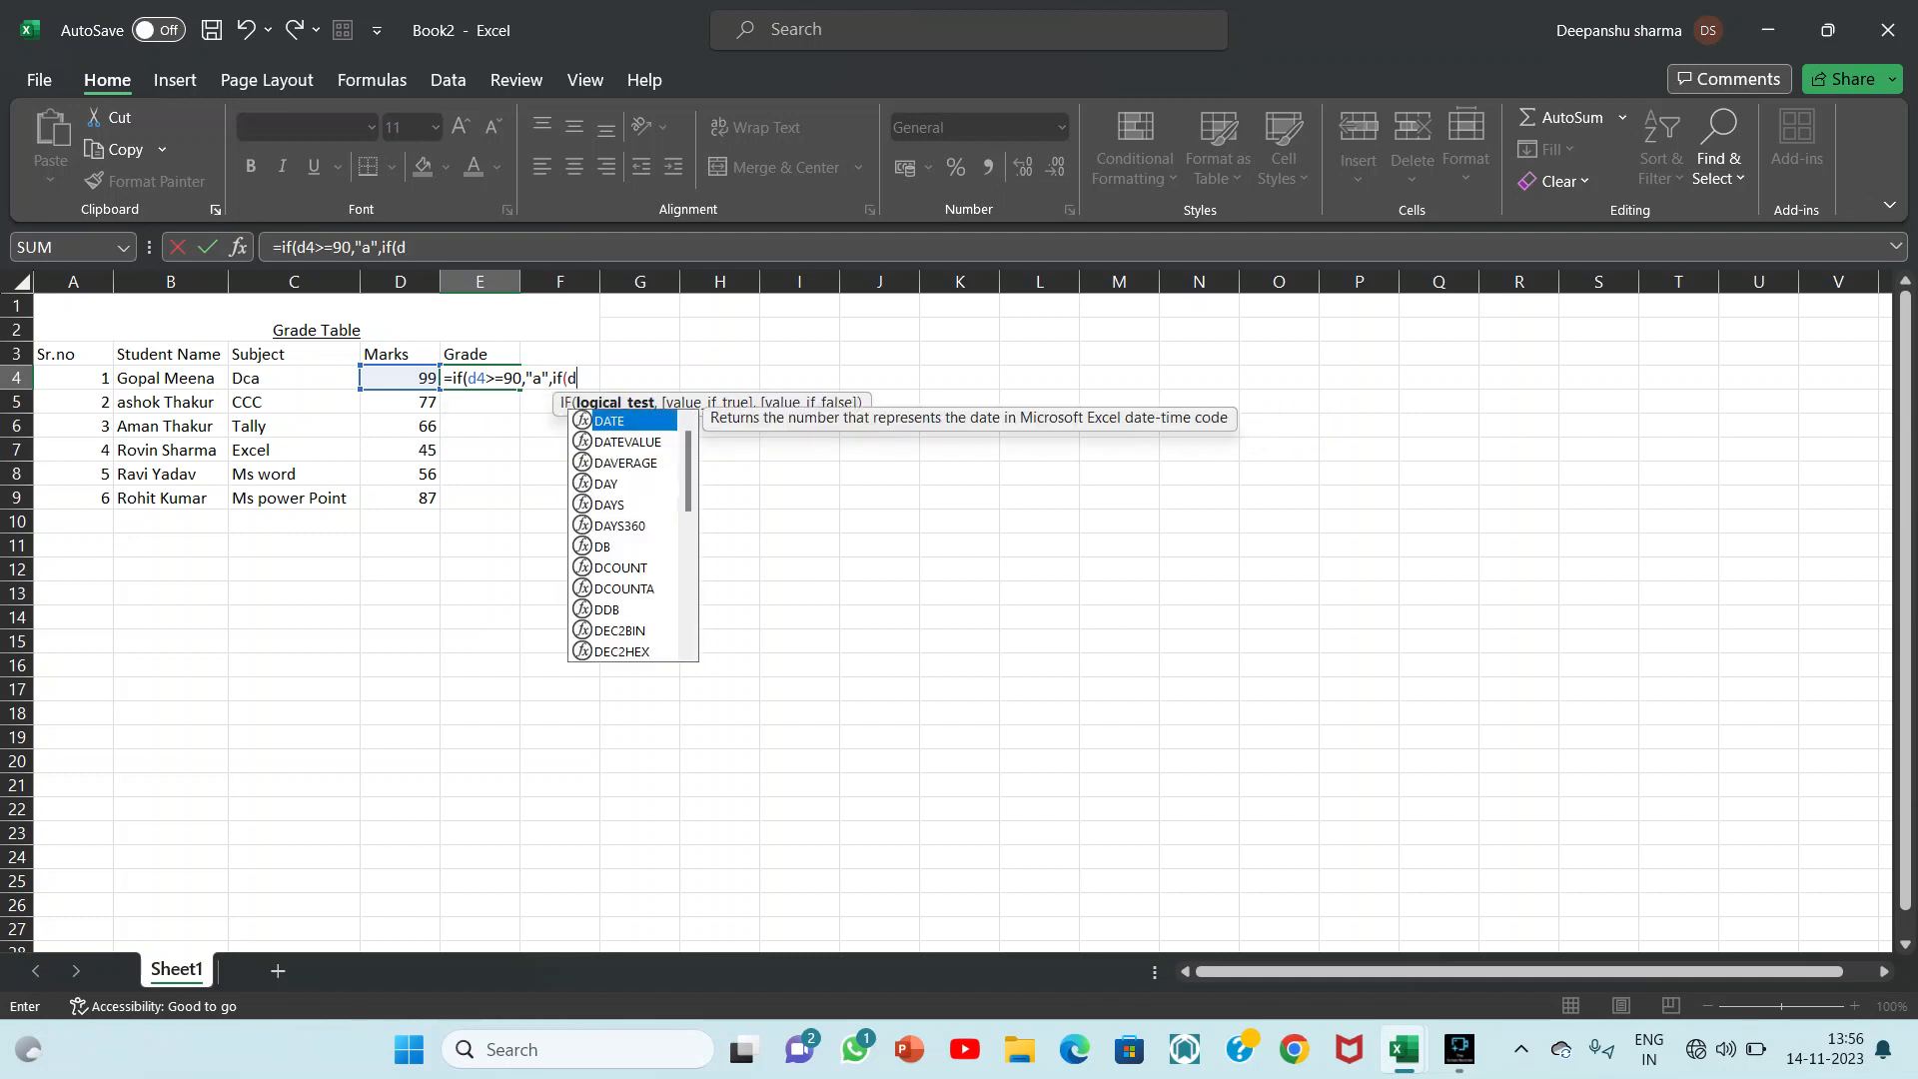
text(4)
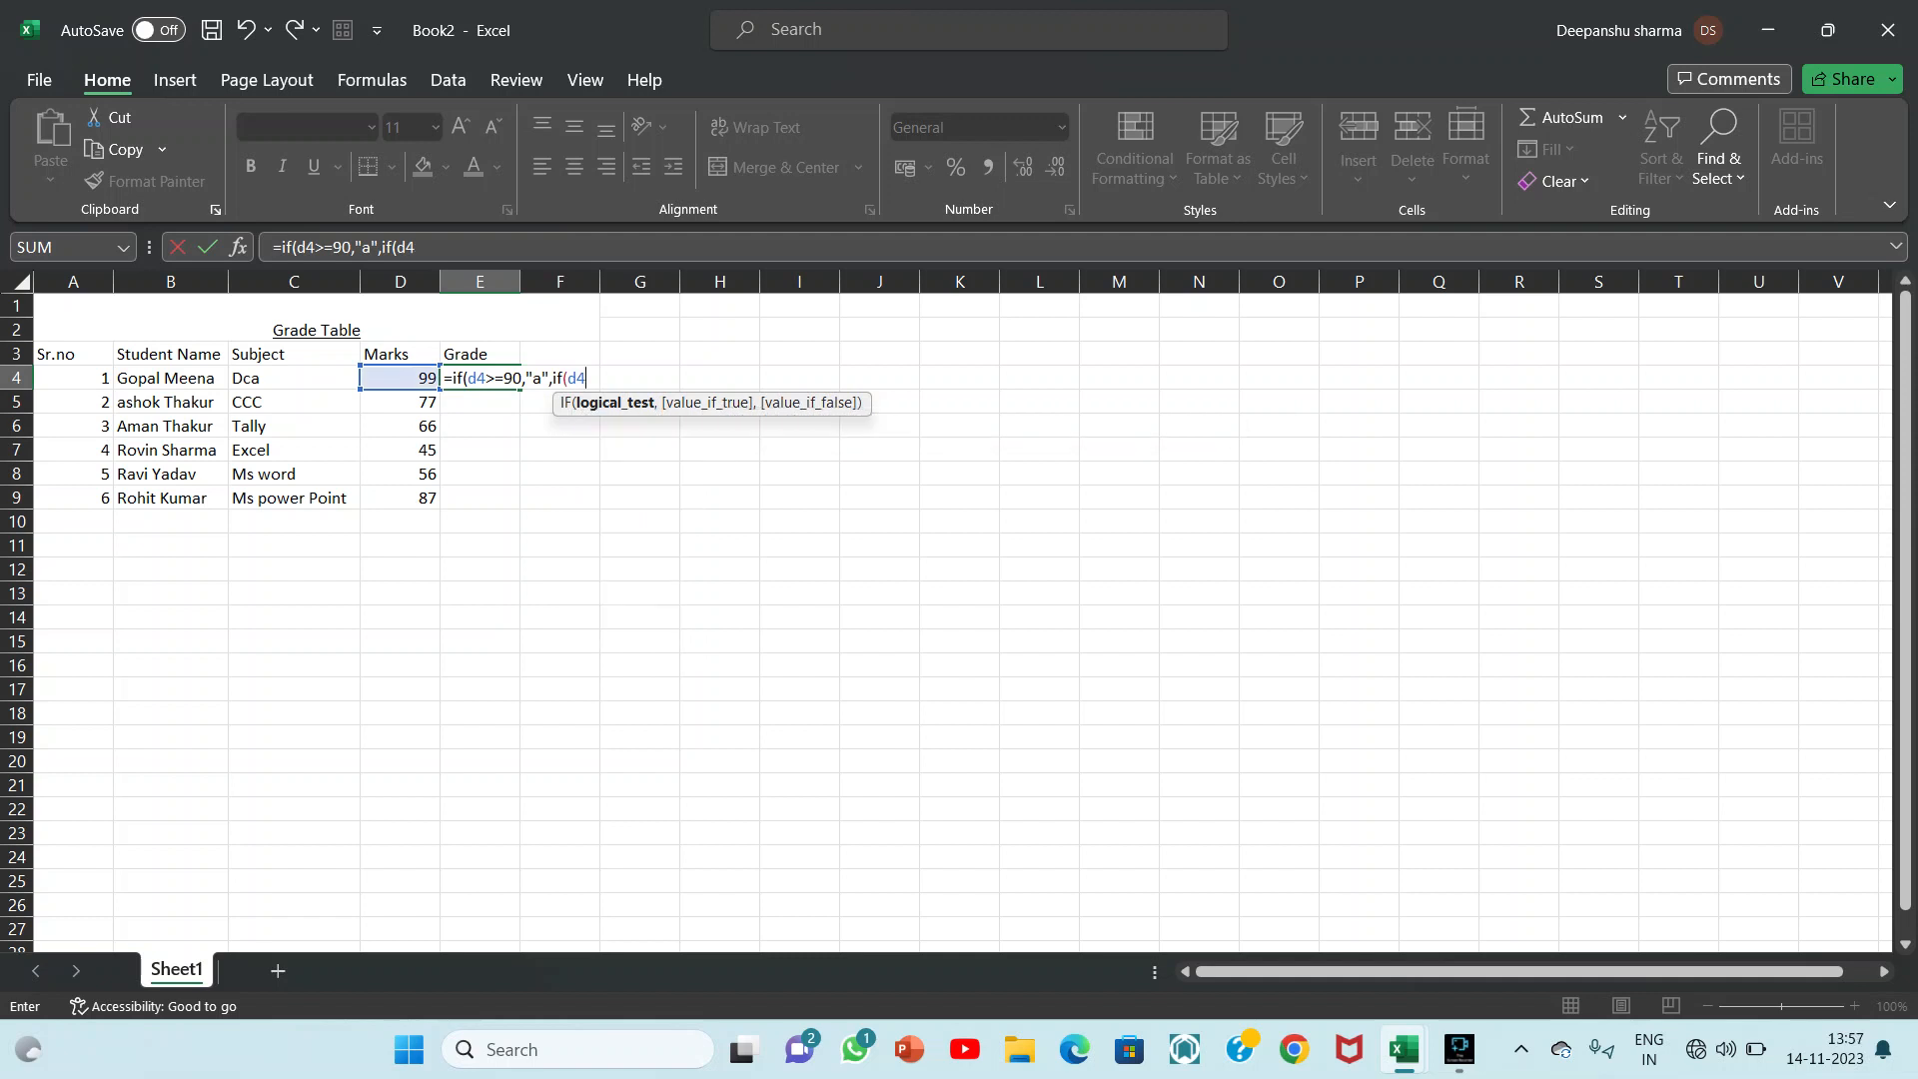
text(>=80)
text(,"a")
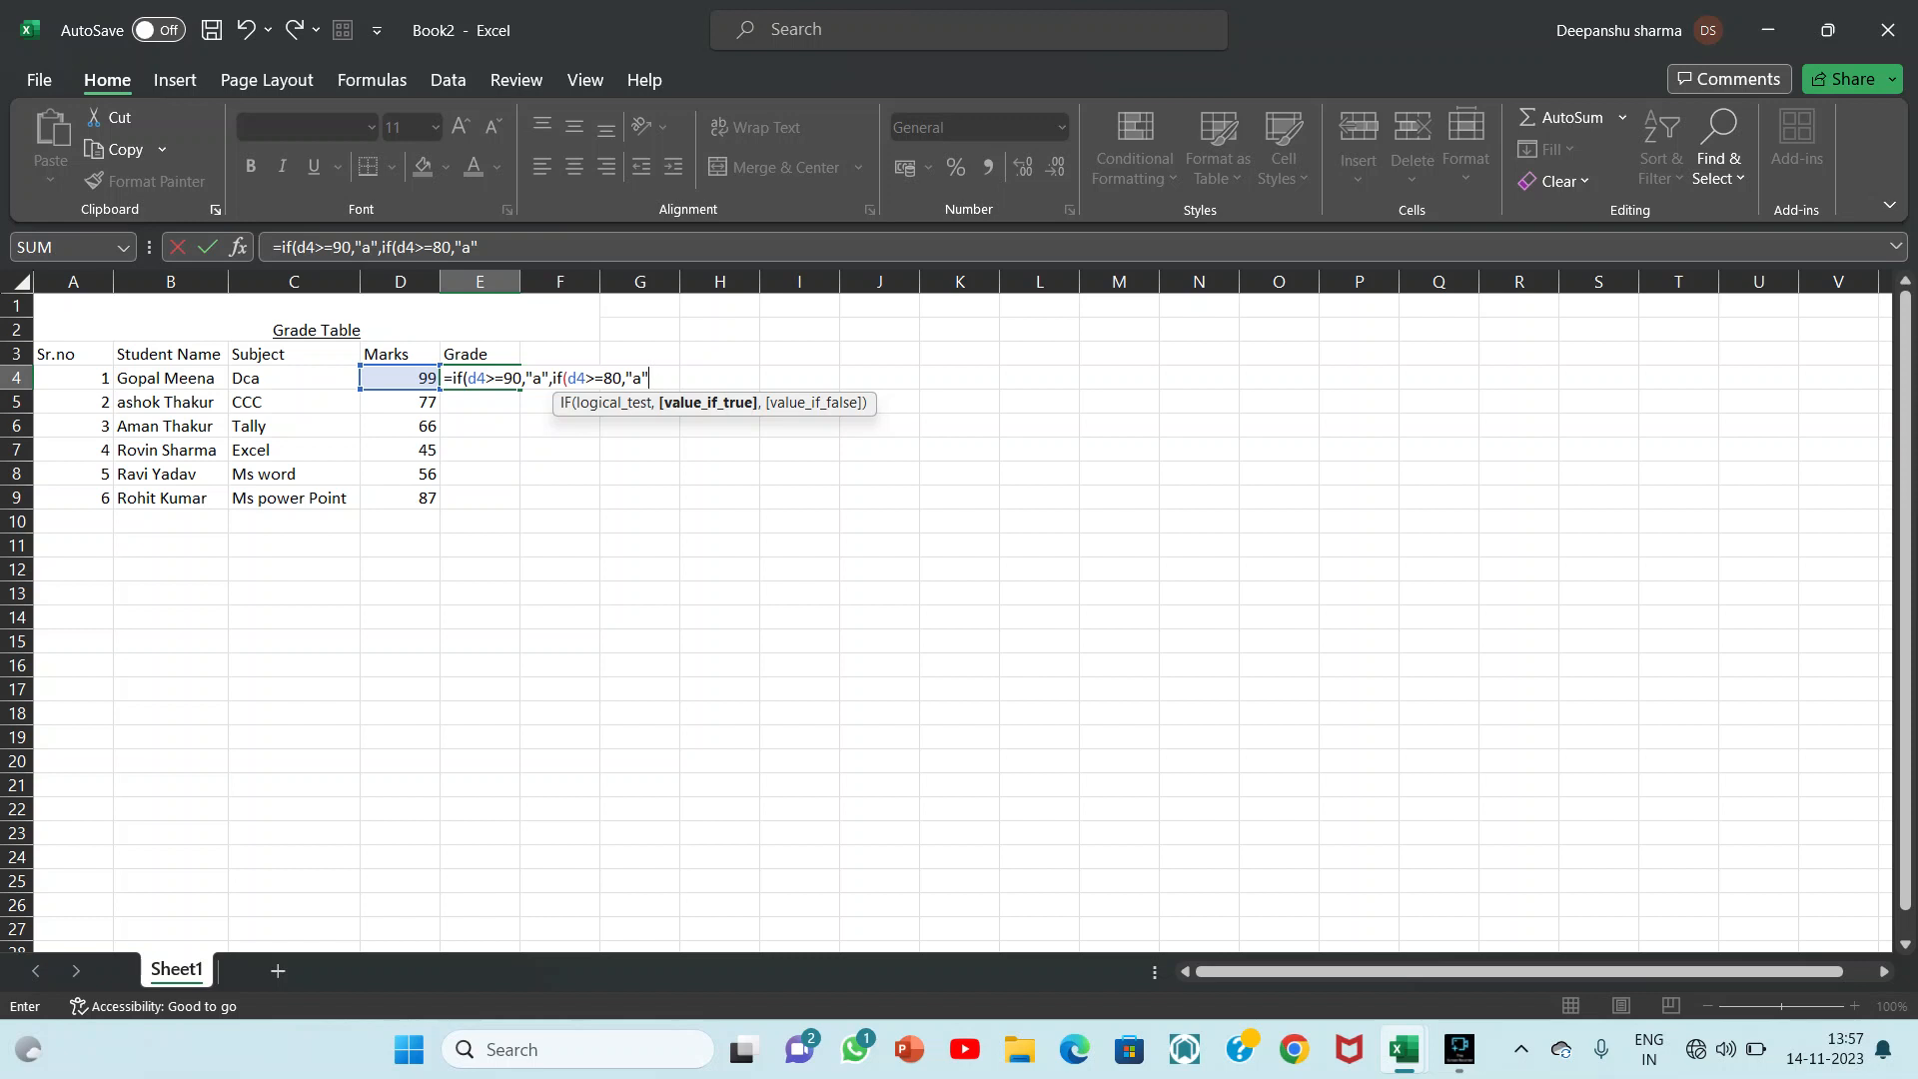
Nest a third IF in the E4 formula that returns "b" when D4 is at least 70
text(,)
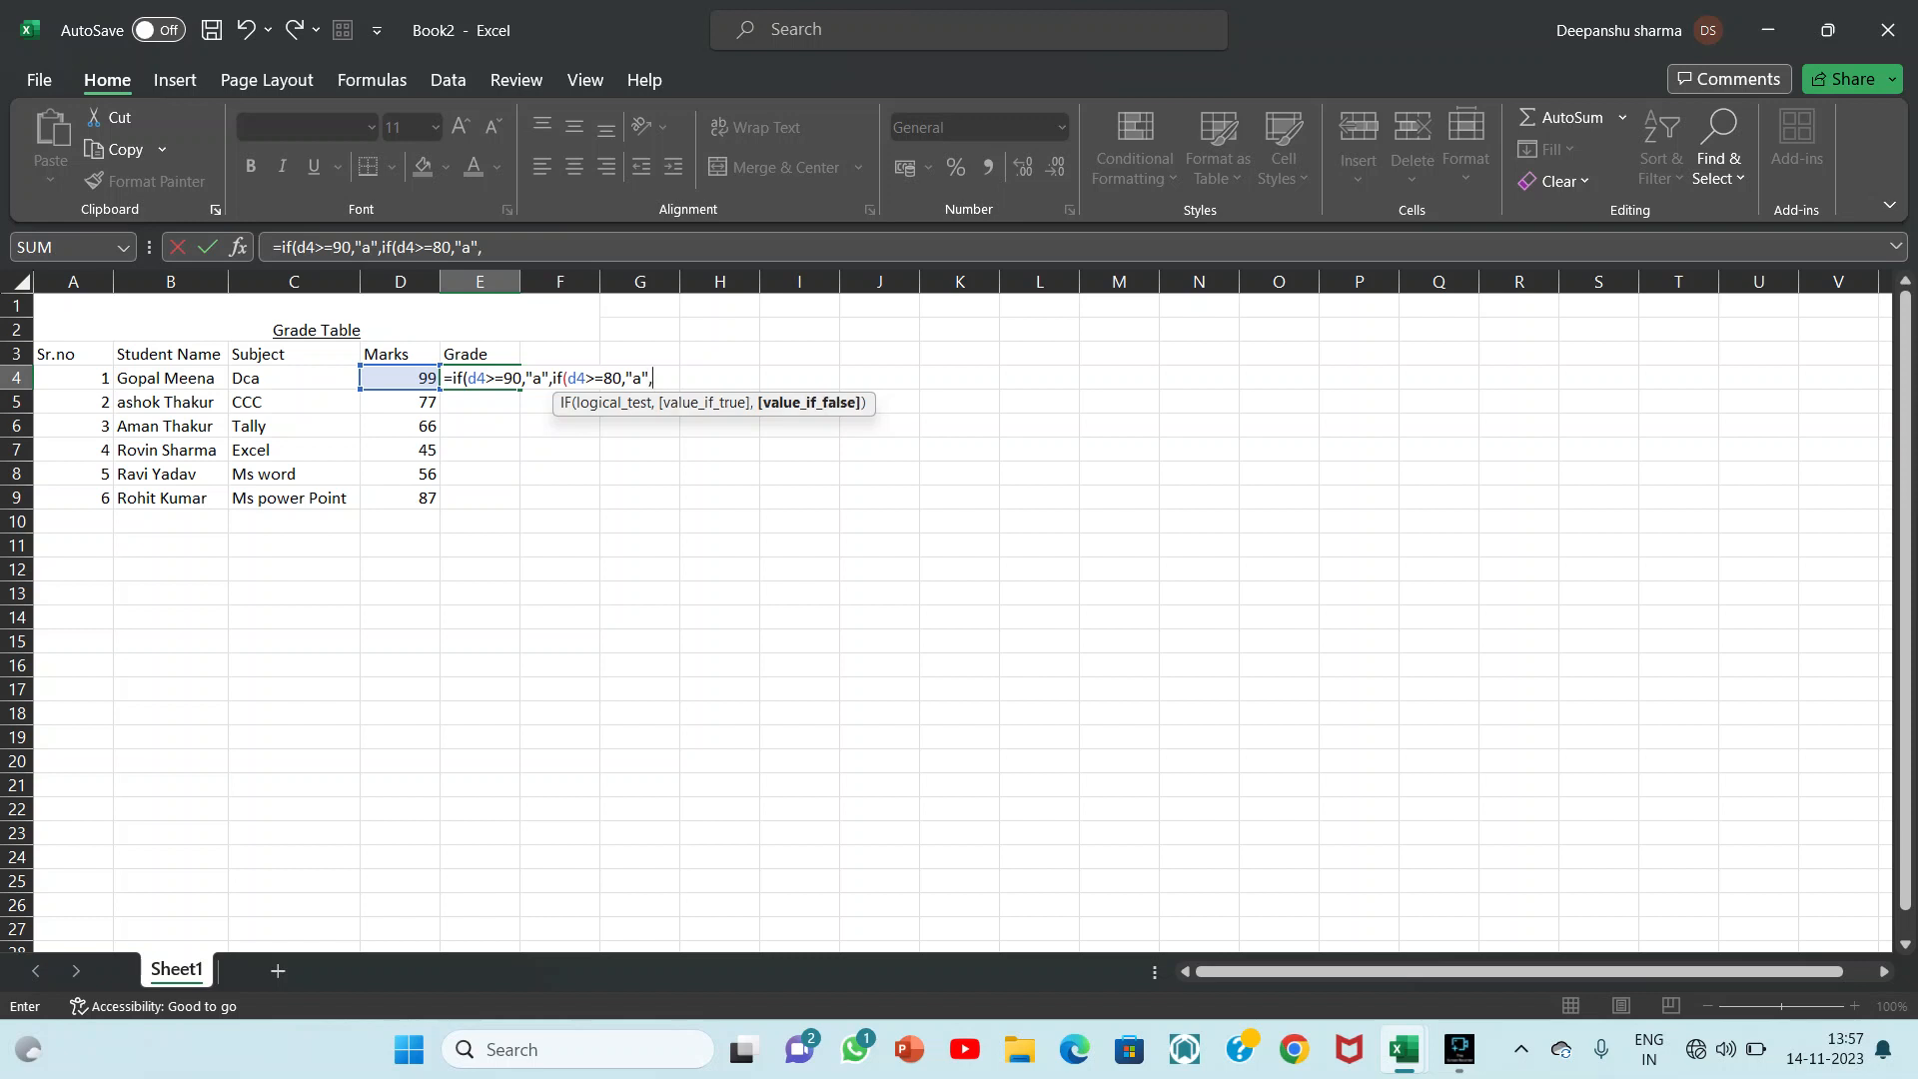
text(if)
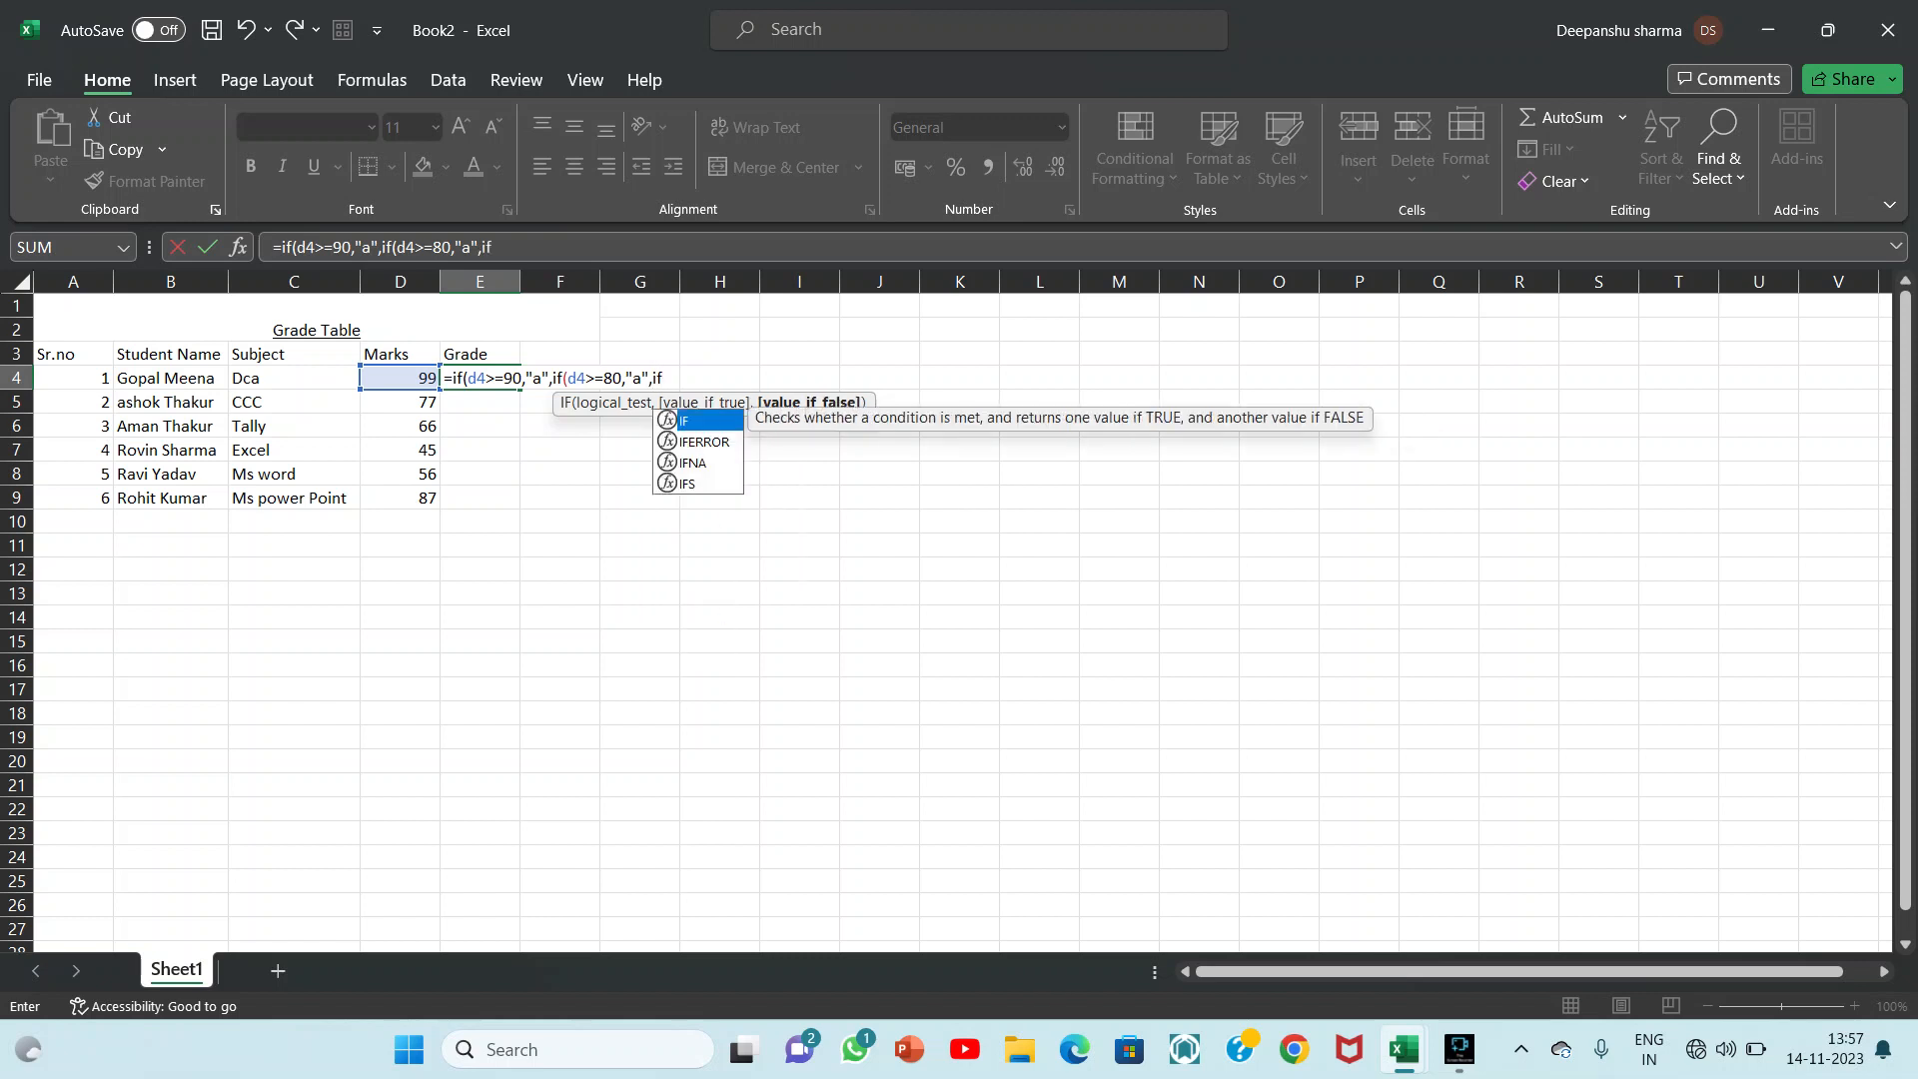
text((d4)
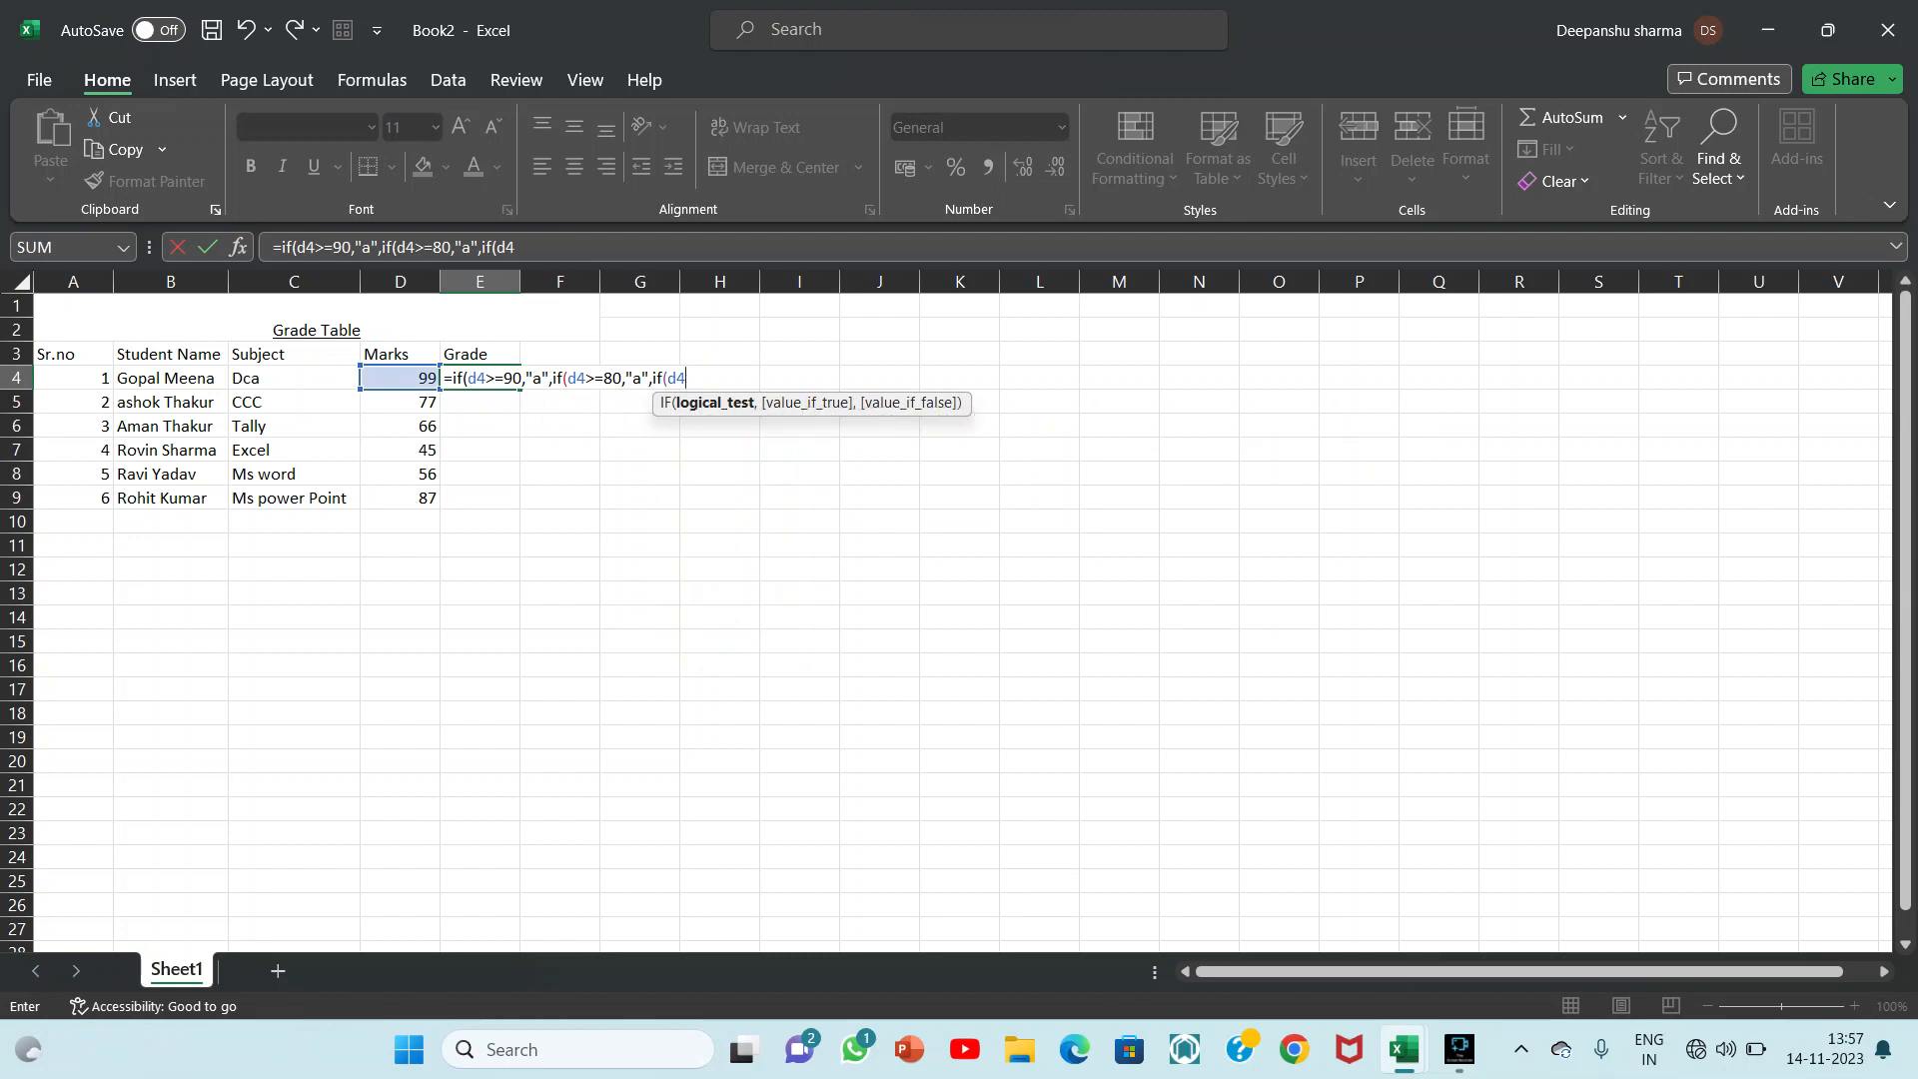
text(>=70)
text(,)
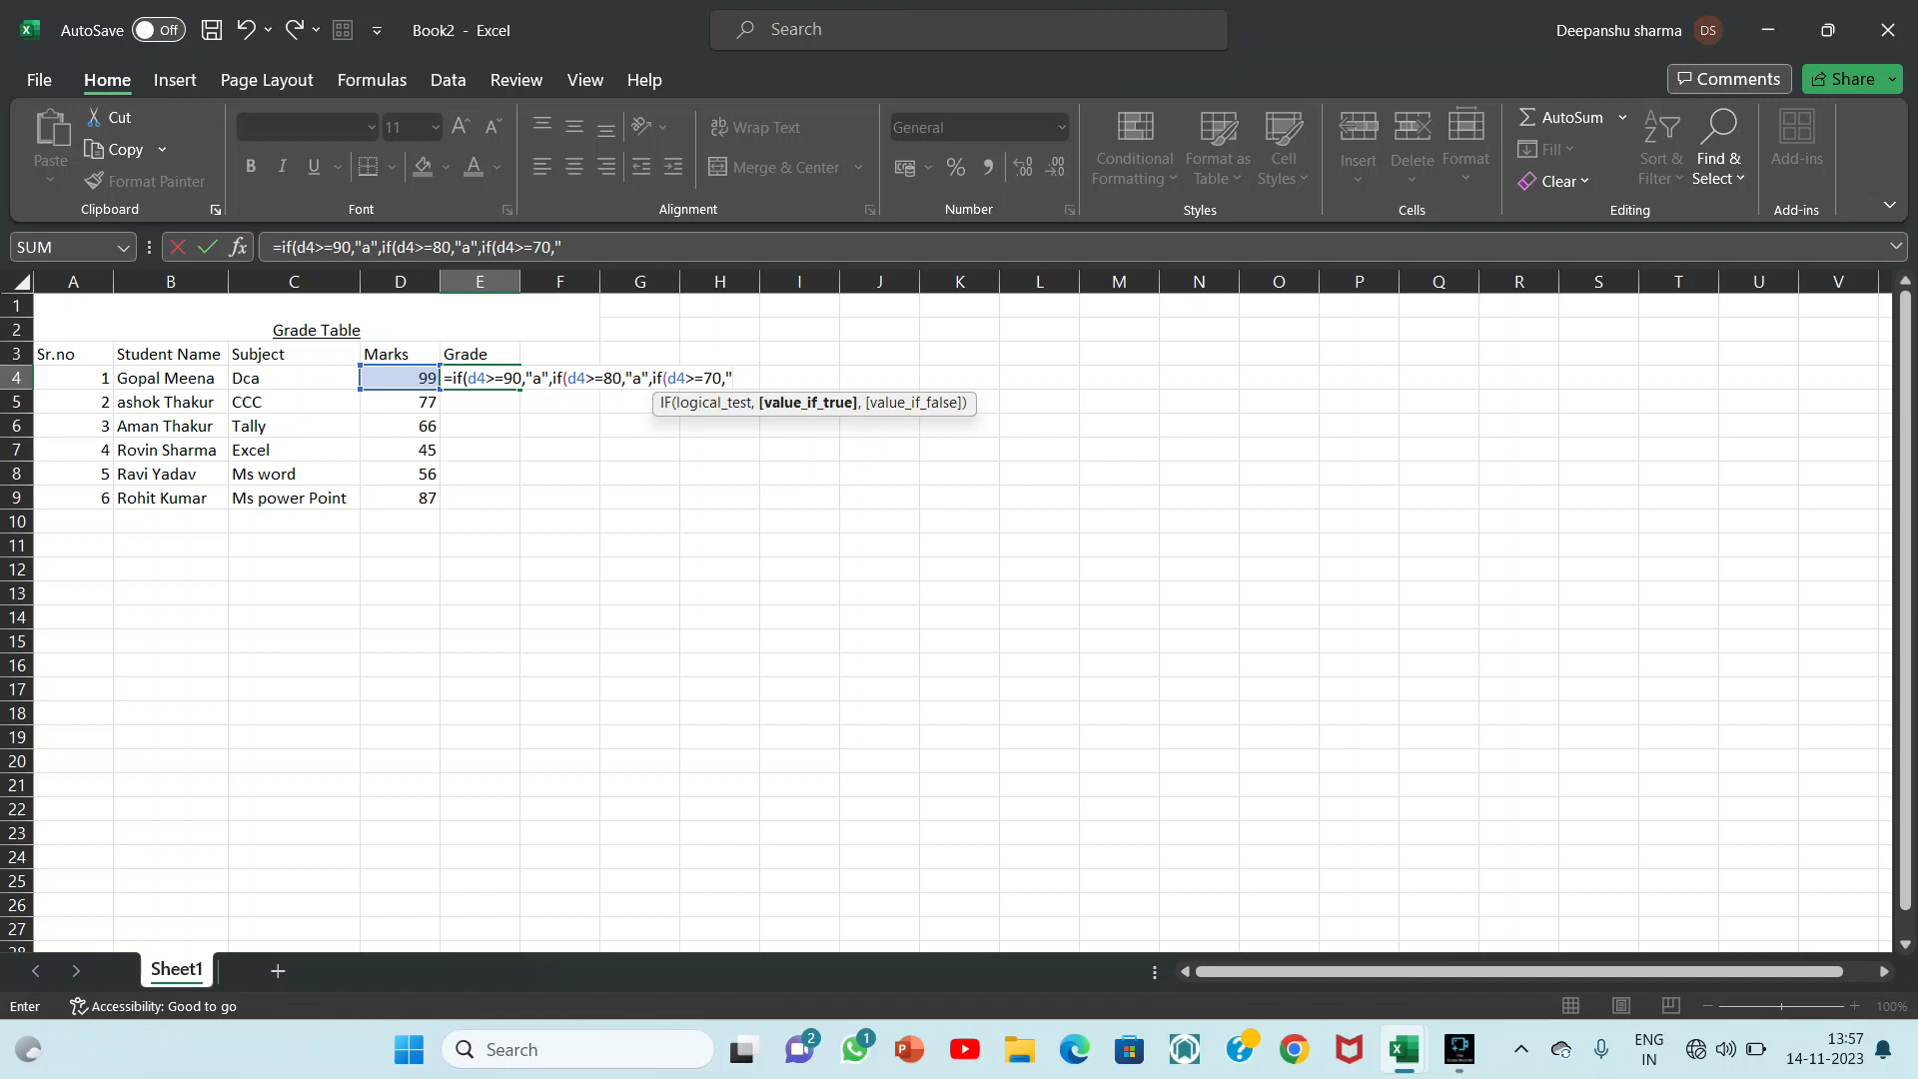
text(b",)
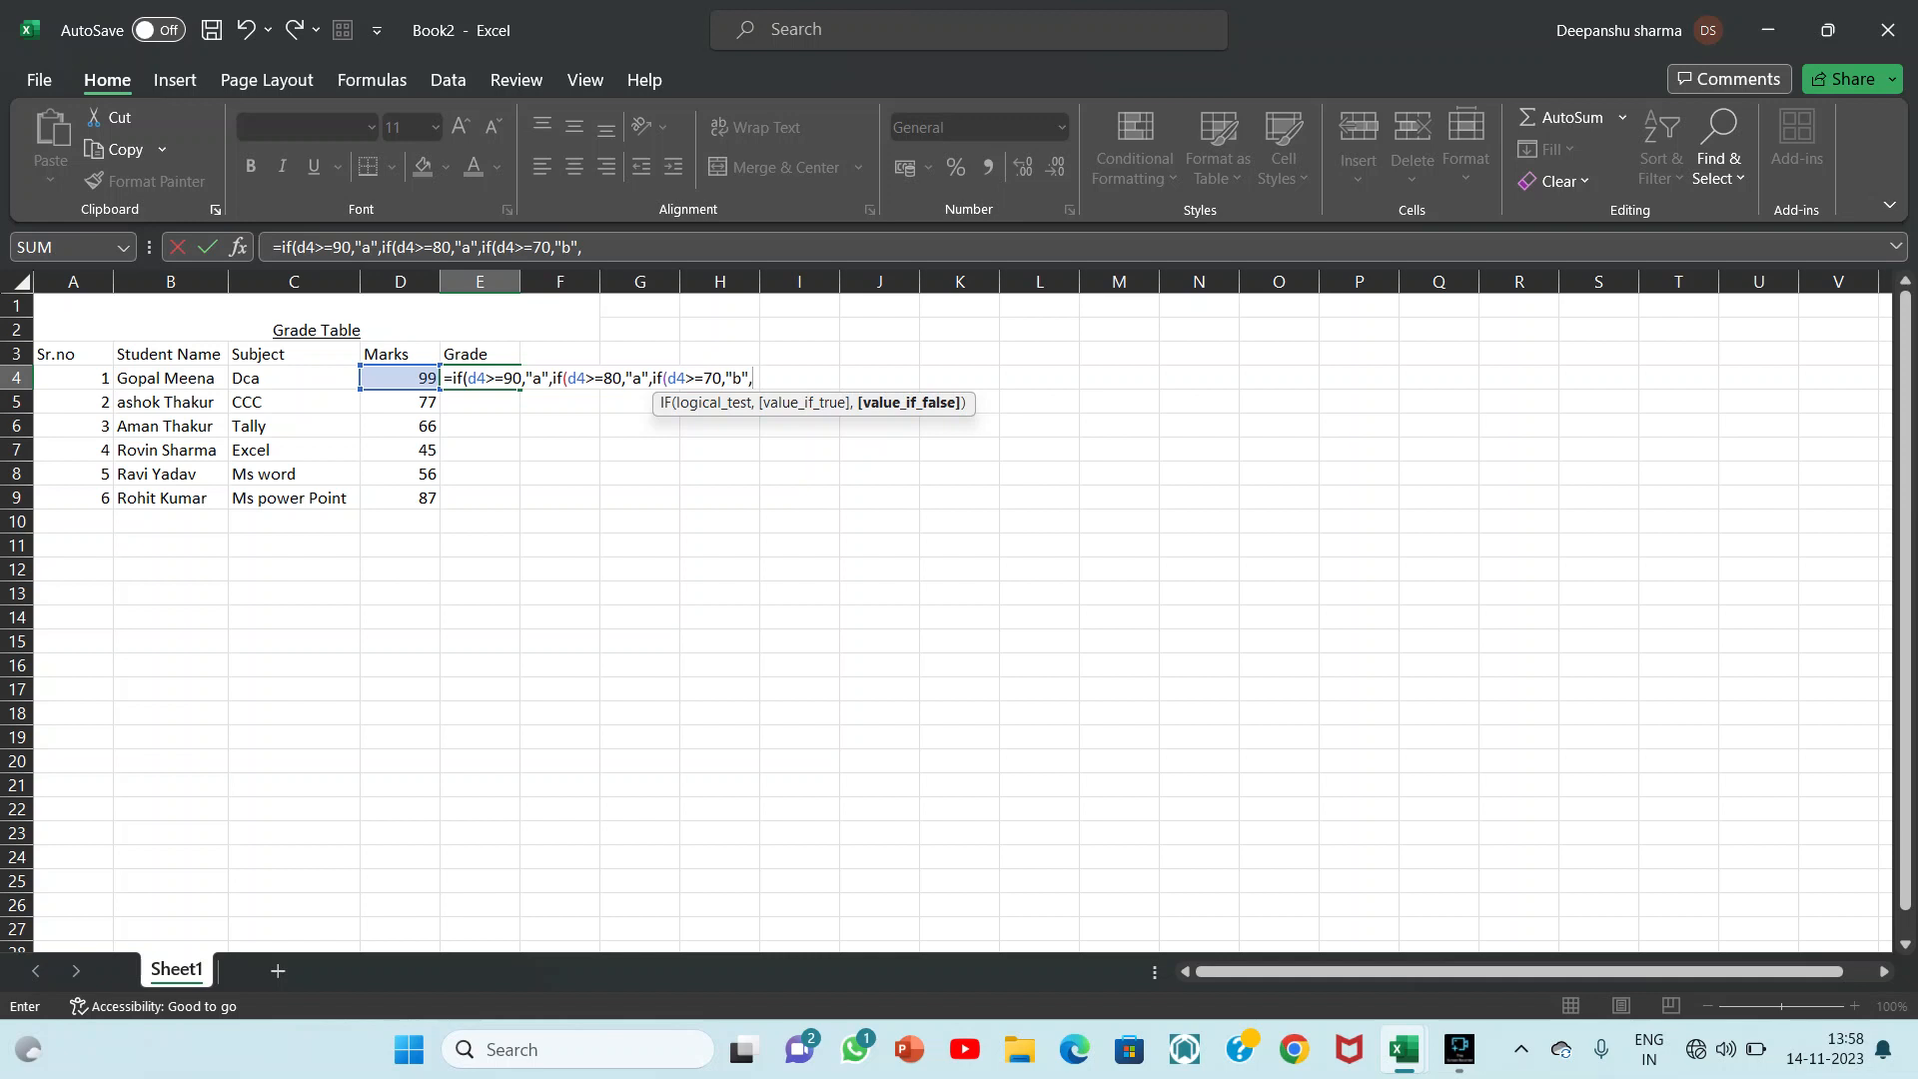
Nest a fourth IF in the E4 formula that returns "b" when D4 is at least 60
text(if)
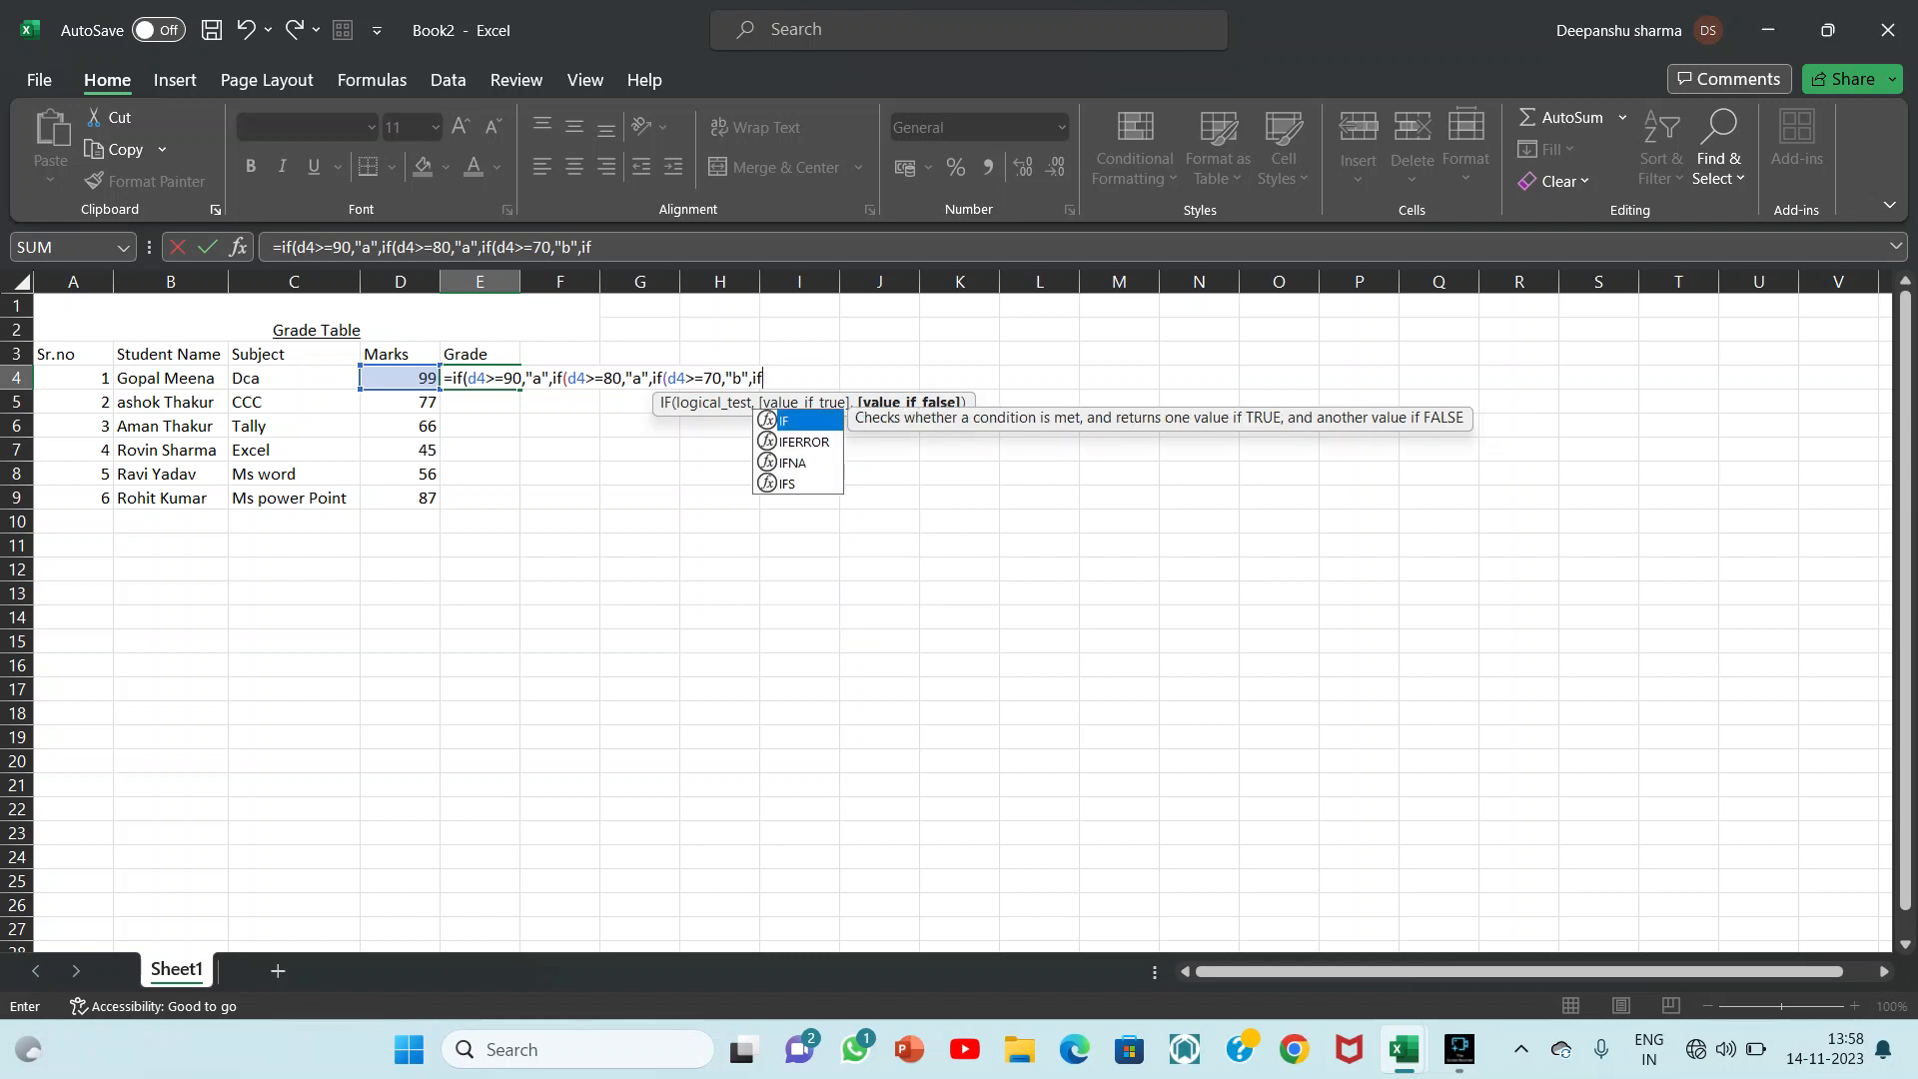
text(()
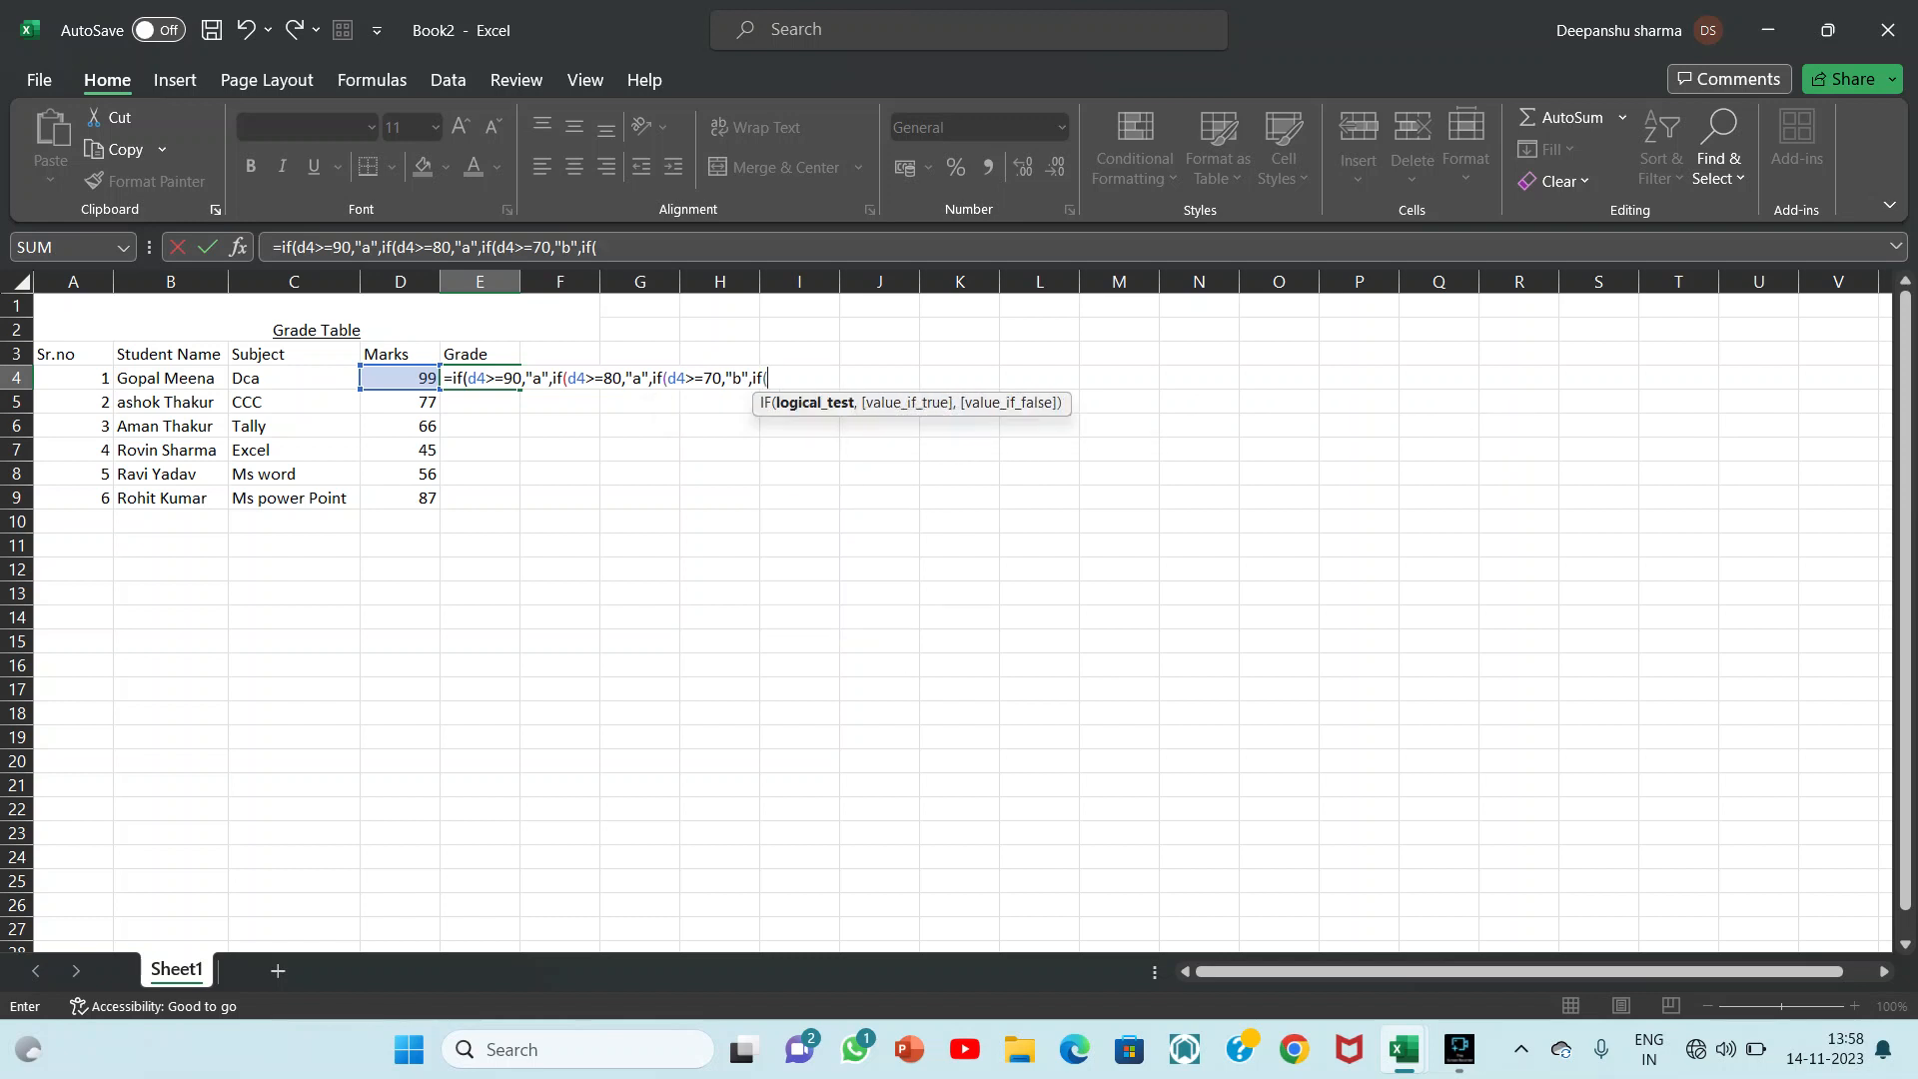
text(d4>=60,"b")
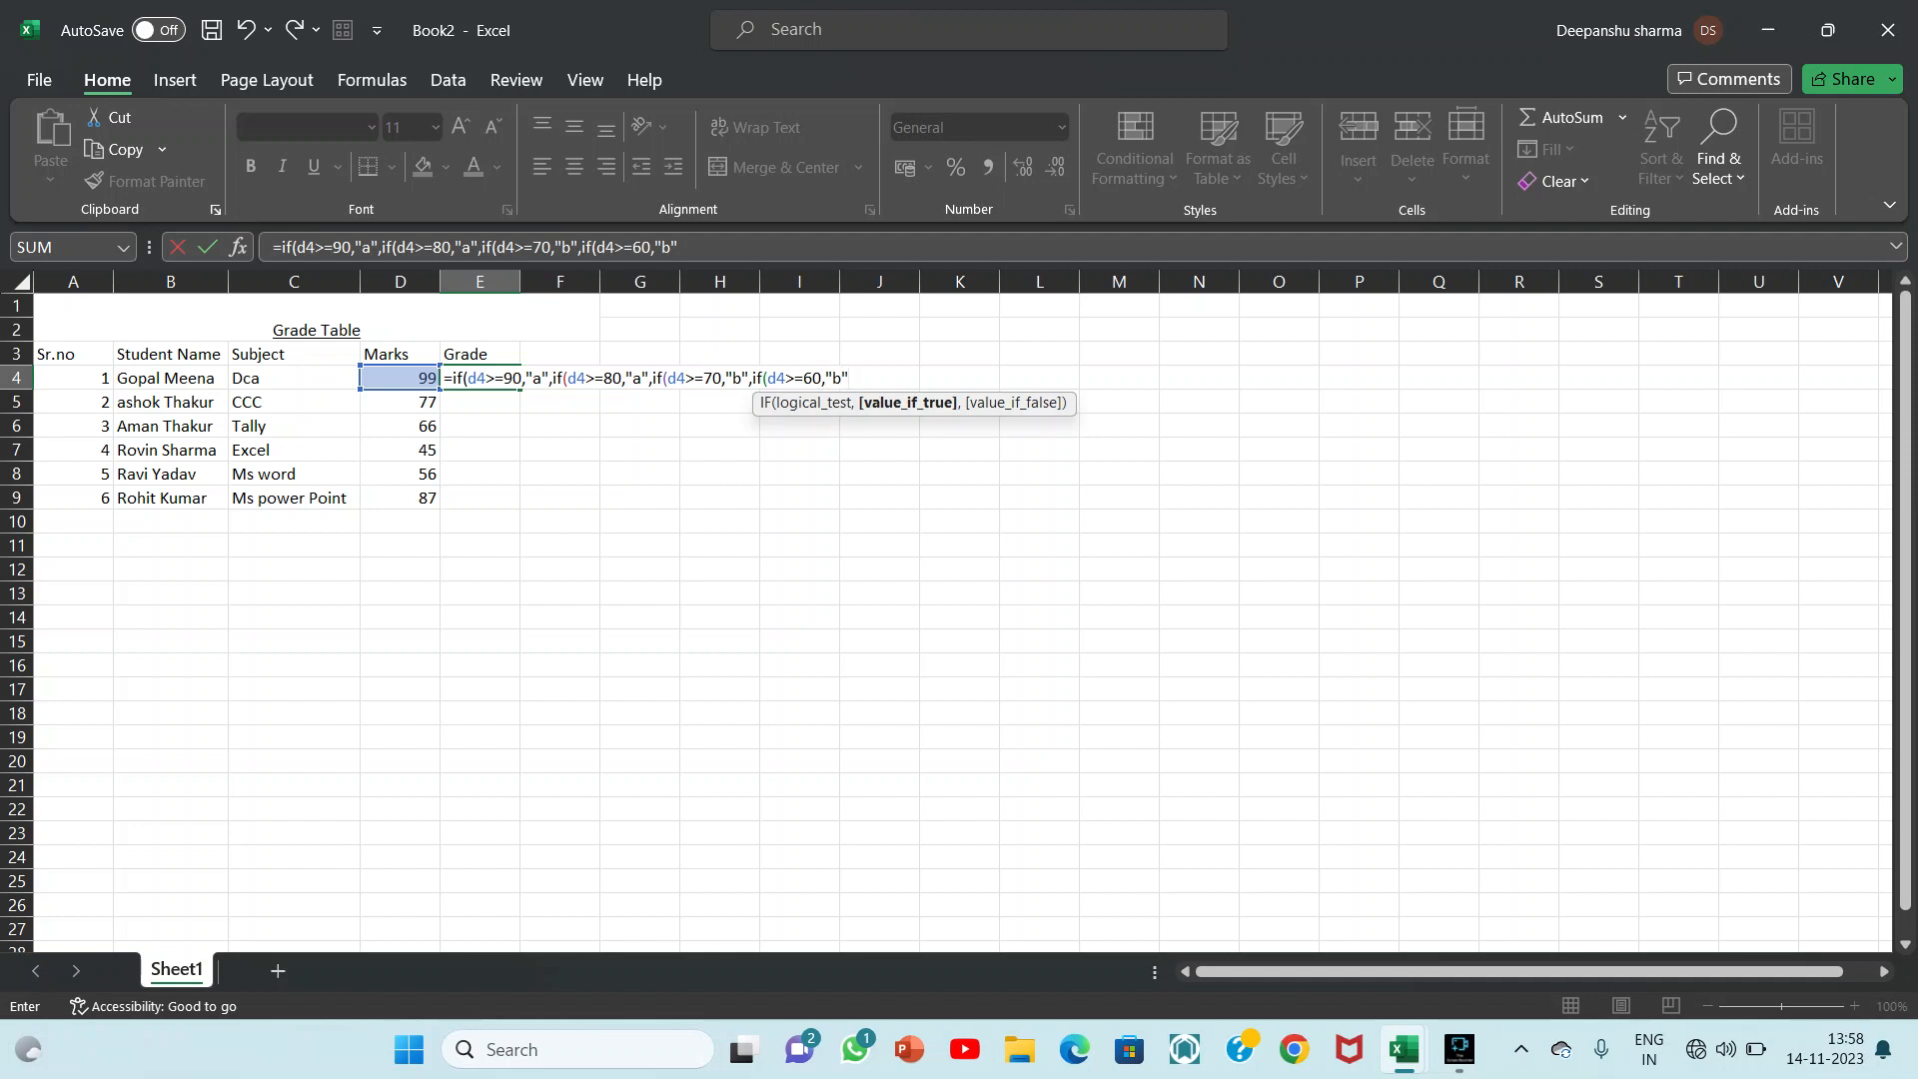
Nest a fifth IF in the E4 formula that returns "c" when D4 is at least 50
text(,if)
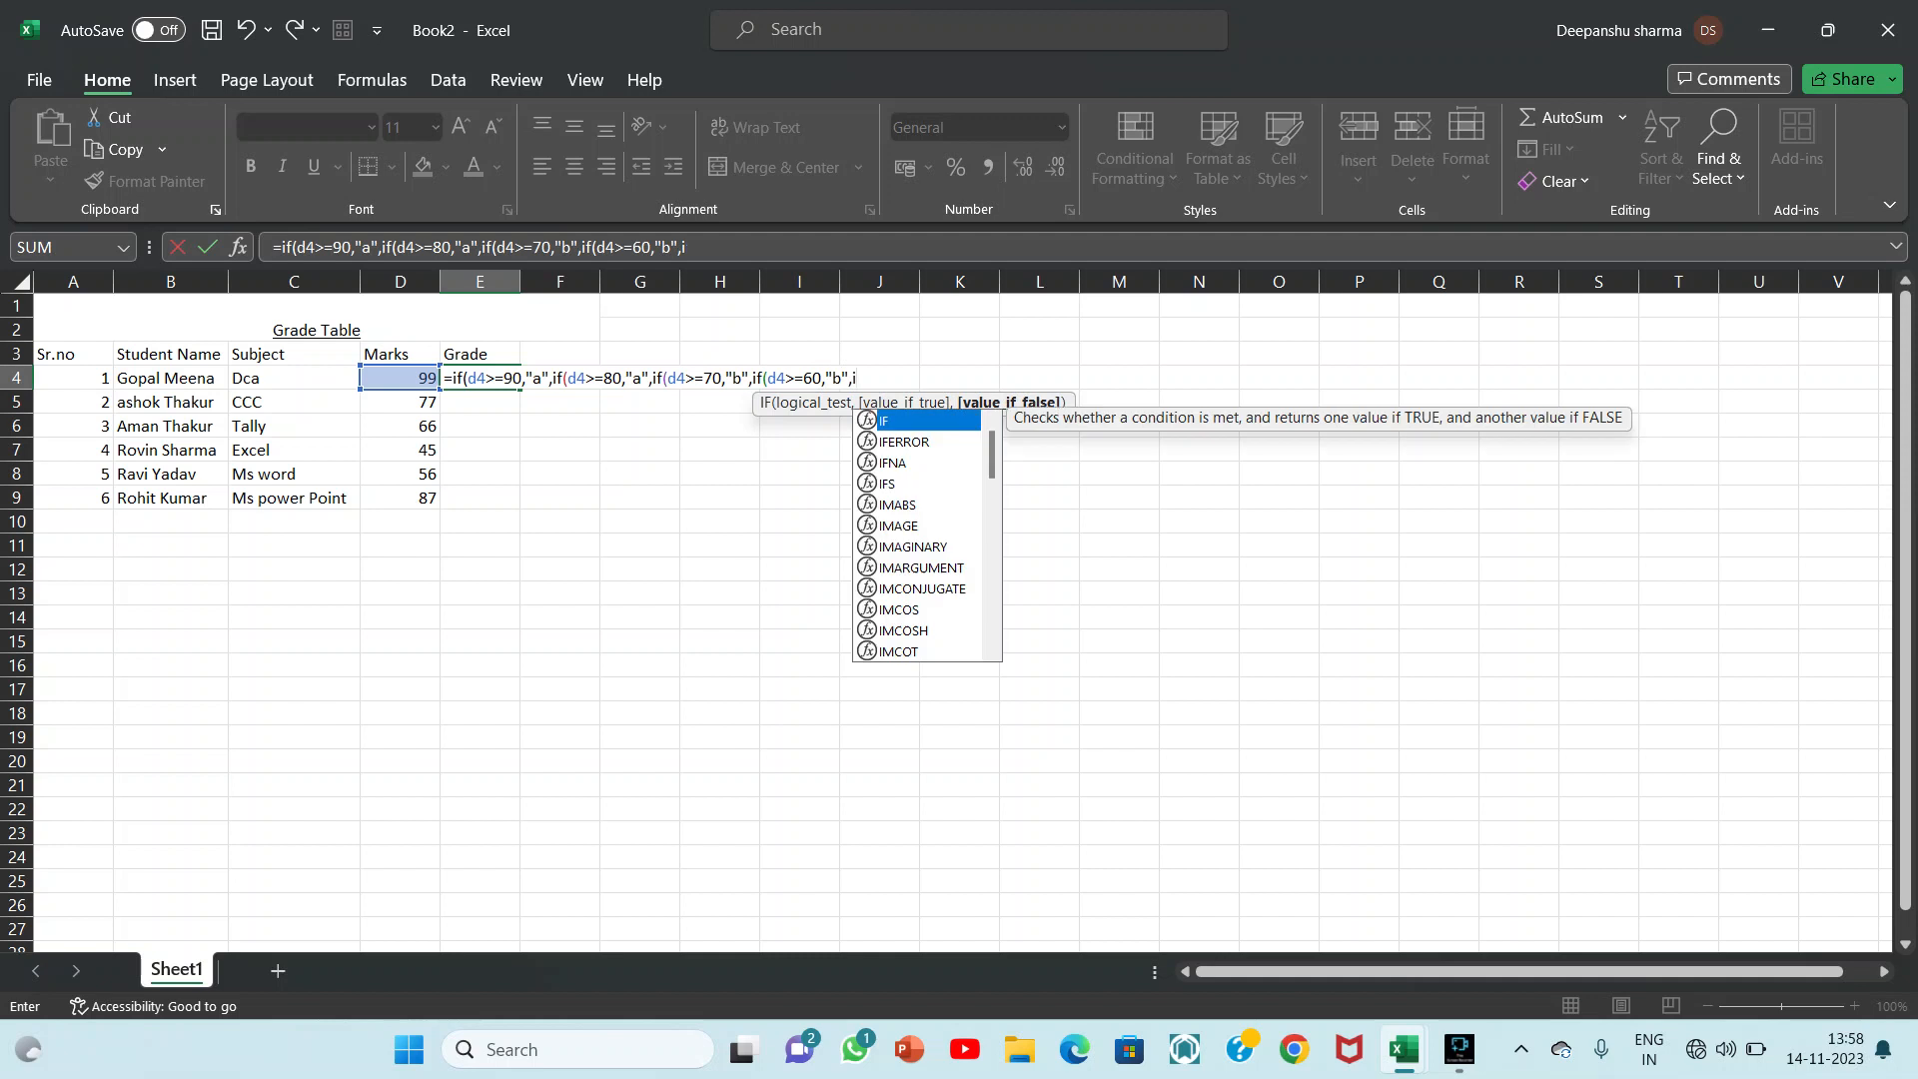
text(()
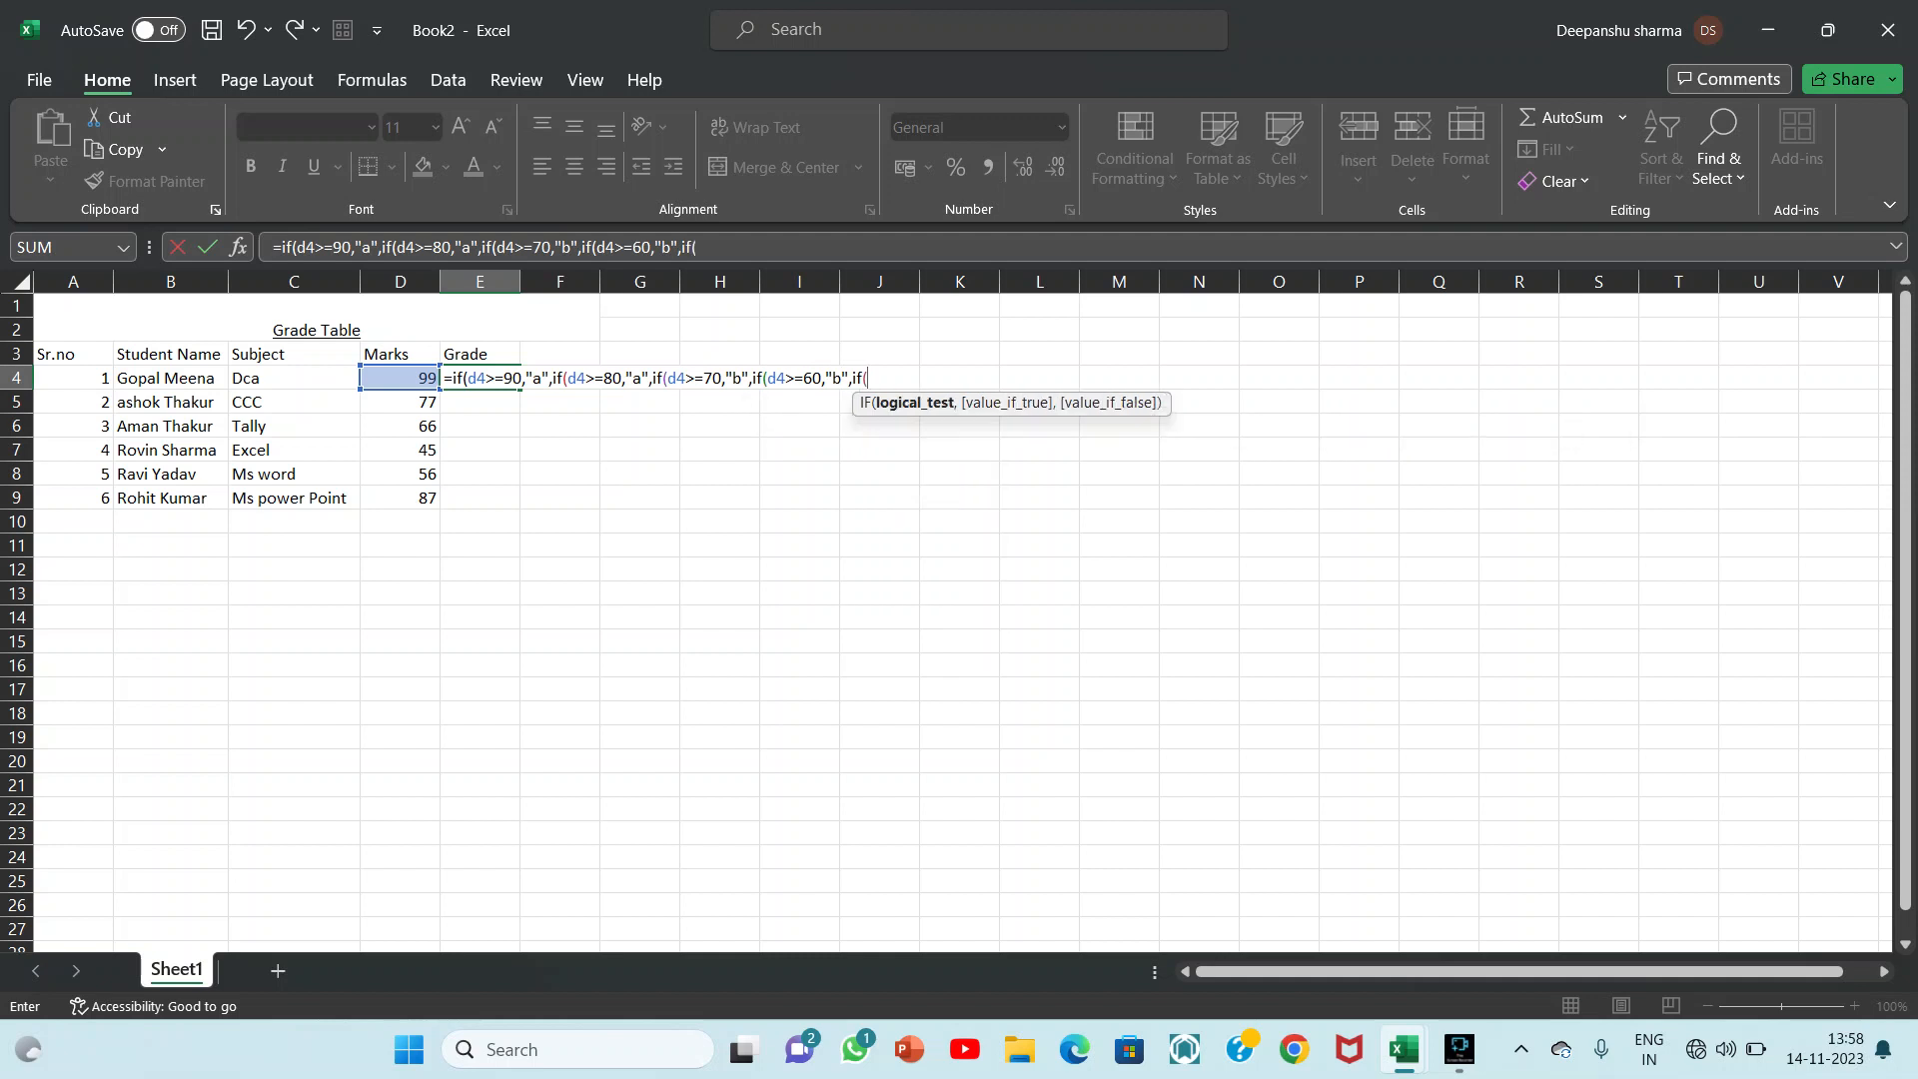
text(d4)
text(>)
text(-)
text(=)
text(50)
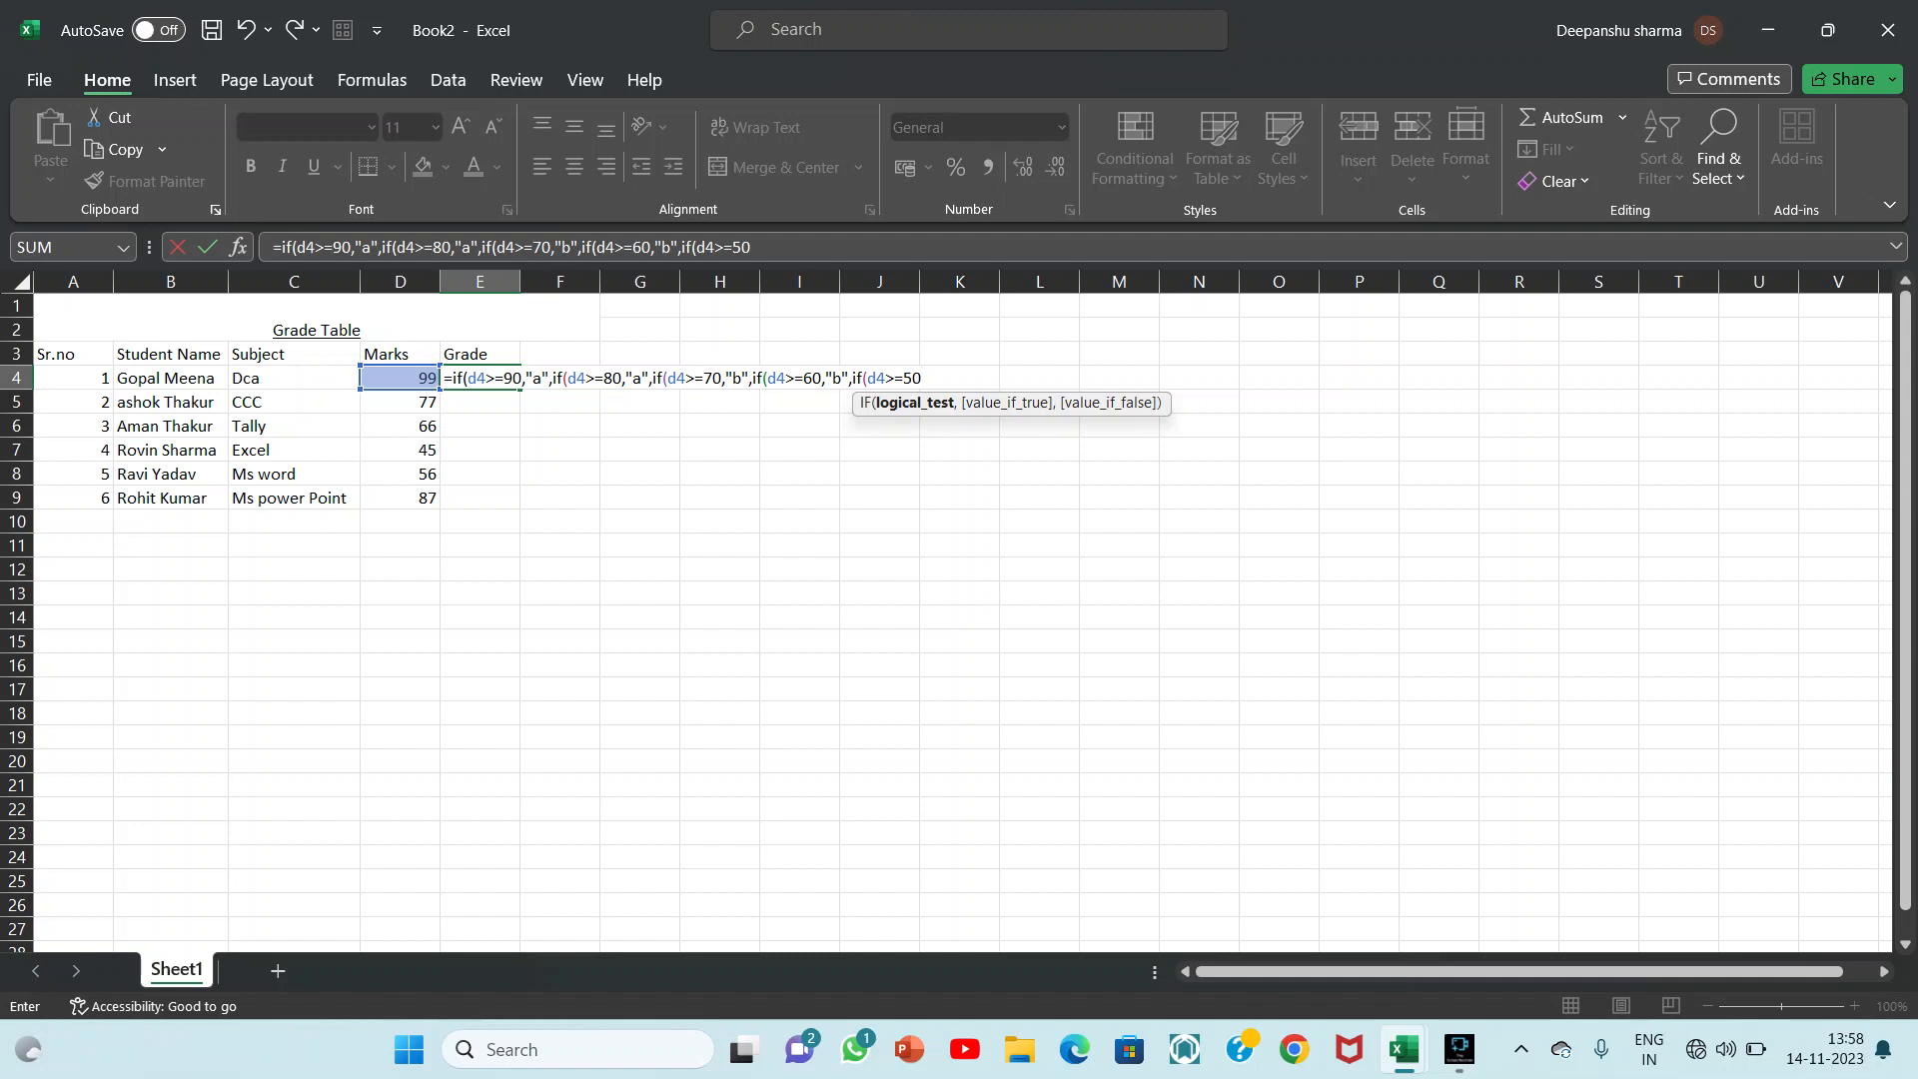
text(,"c)
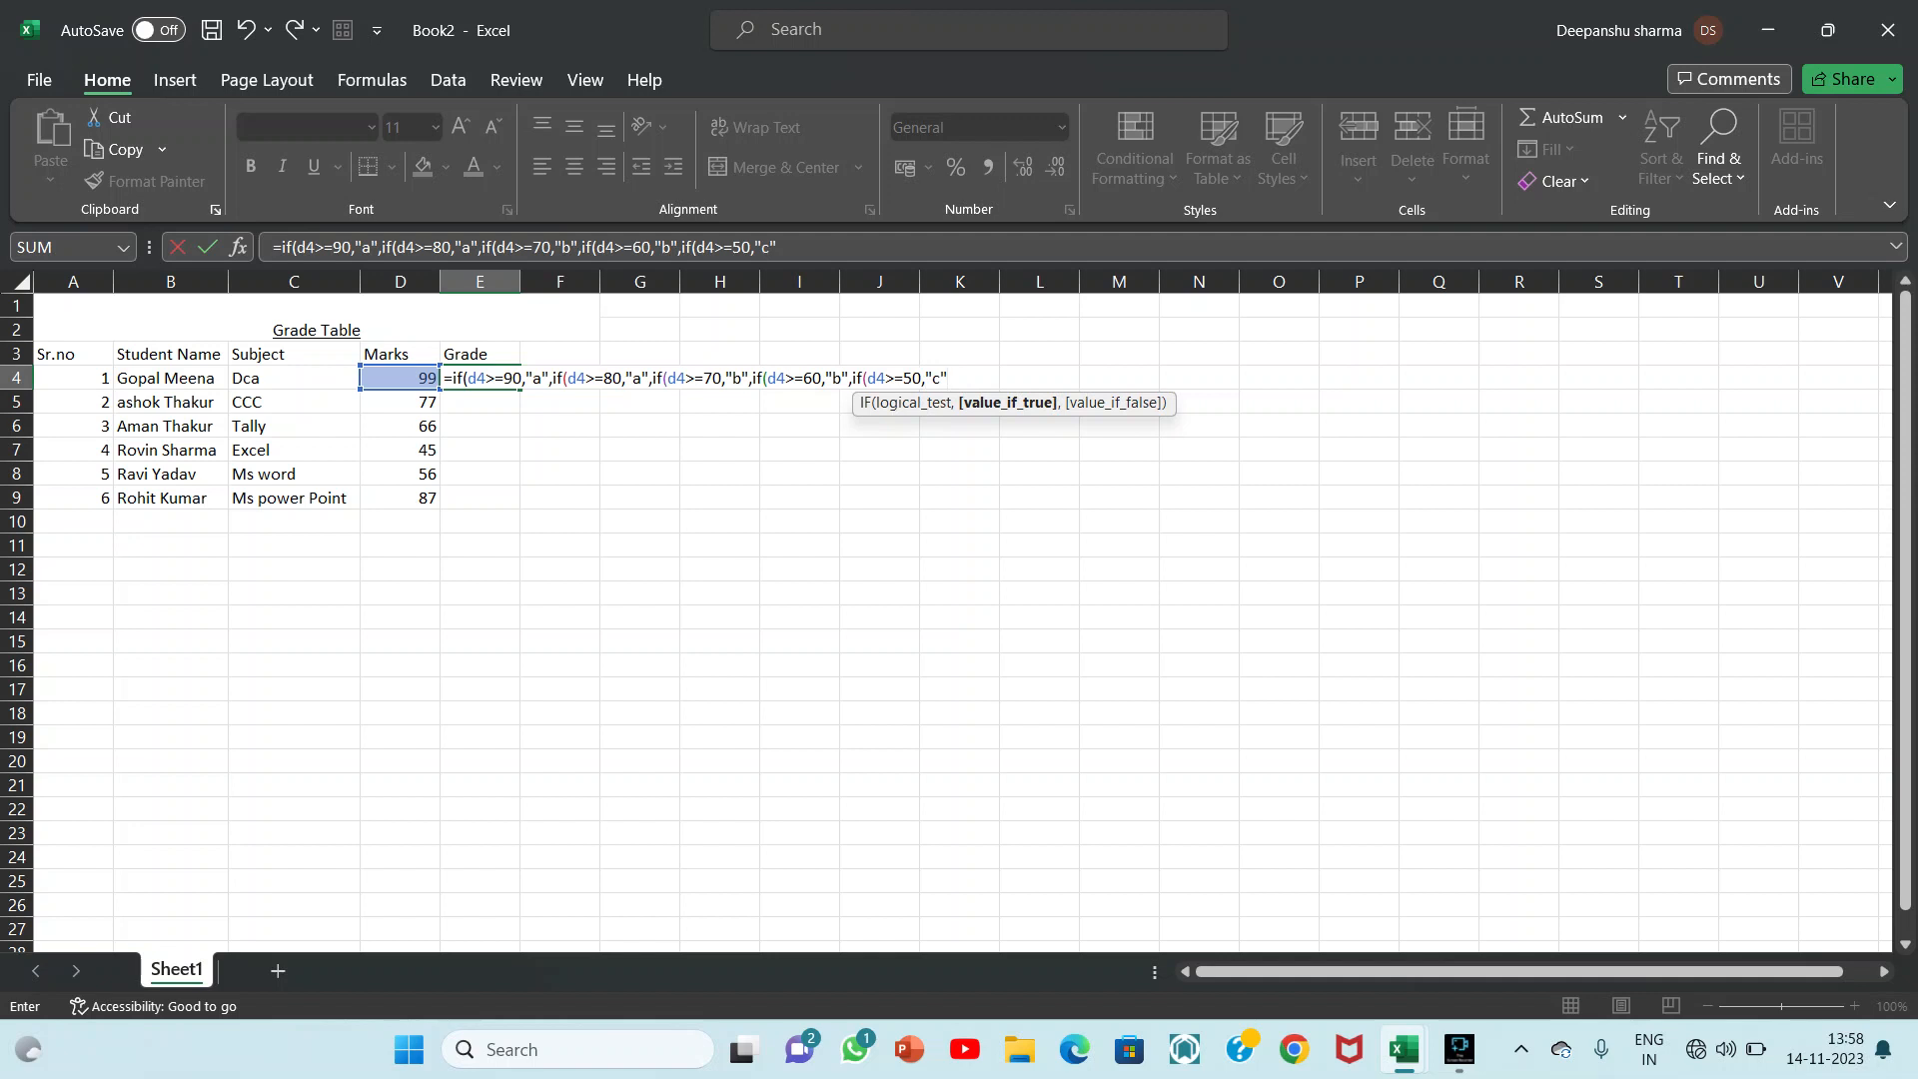
Add "d" as the fallback grade in the E4 formula and try to enter it with three closing parentheses
text(,)
key(Right)
key(BackSpace)
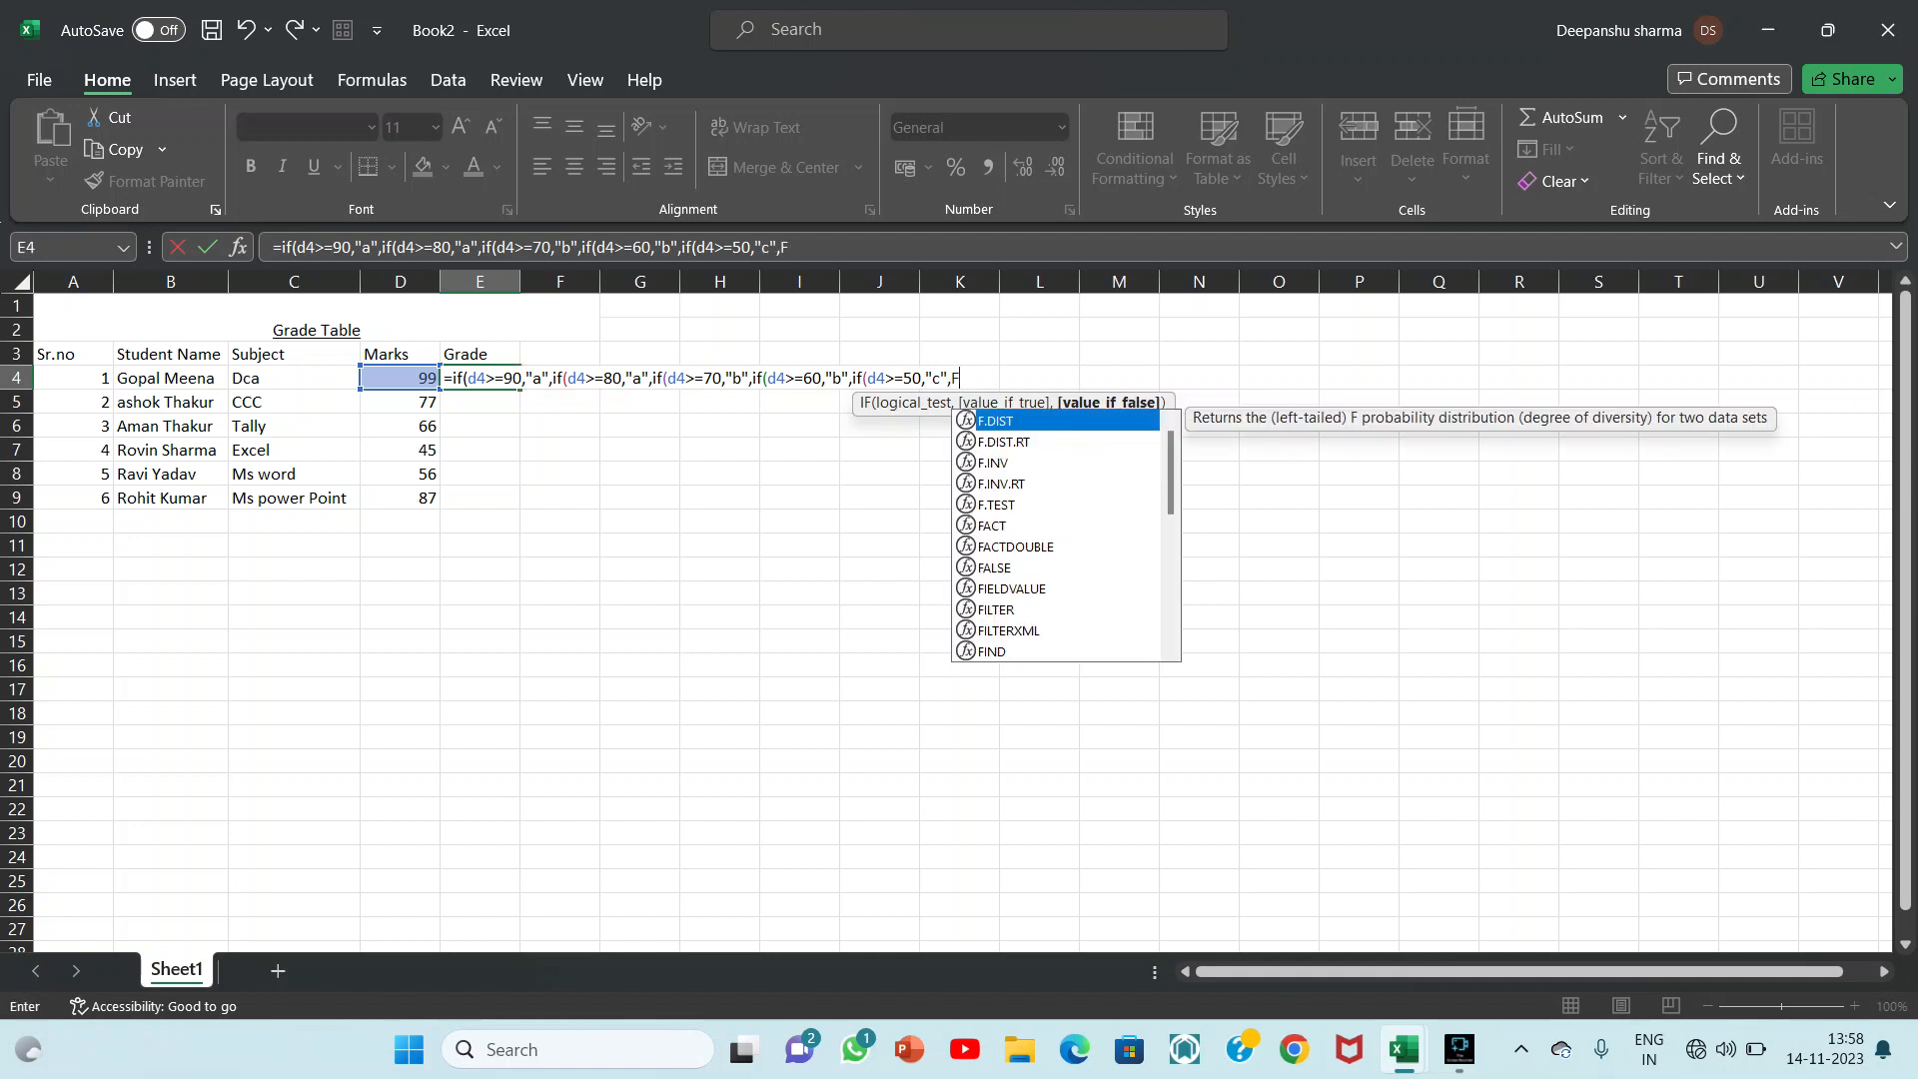
key(BackSpace)
text("d)
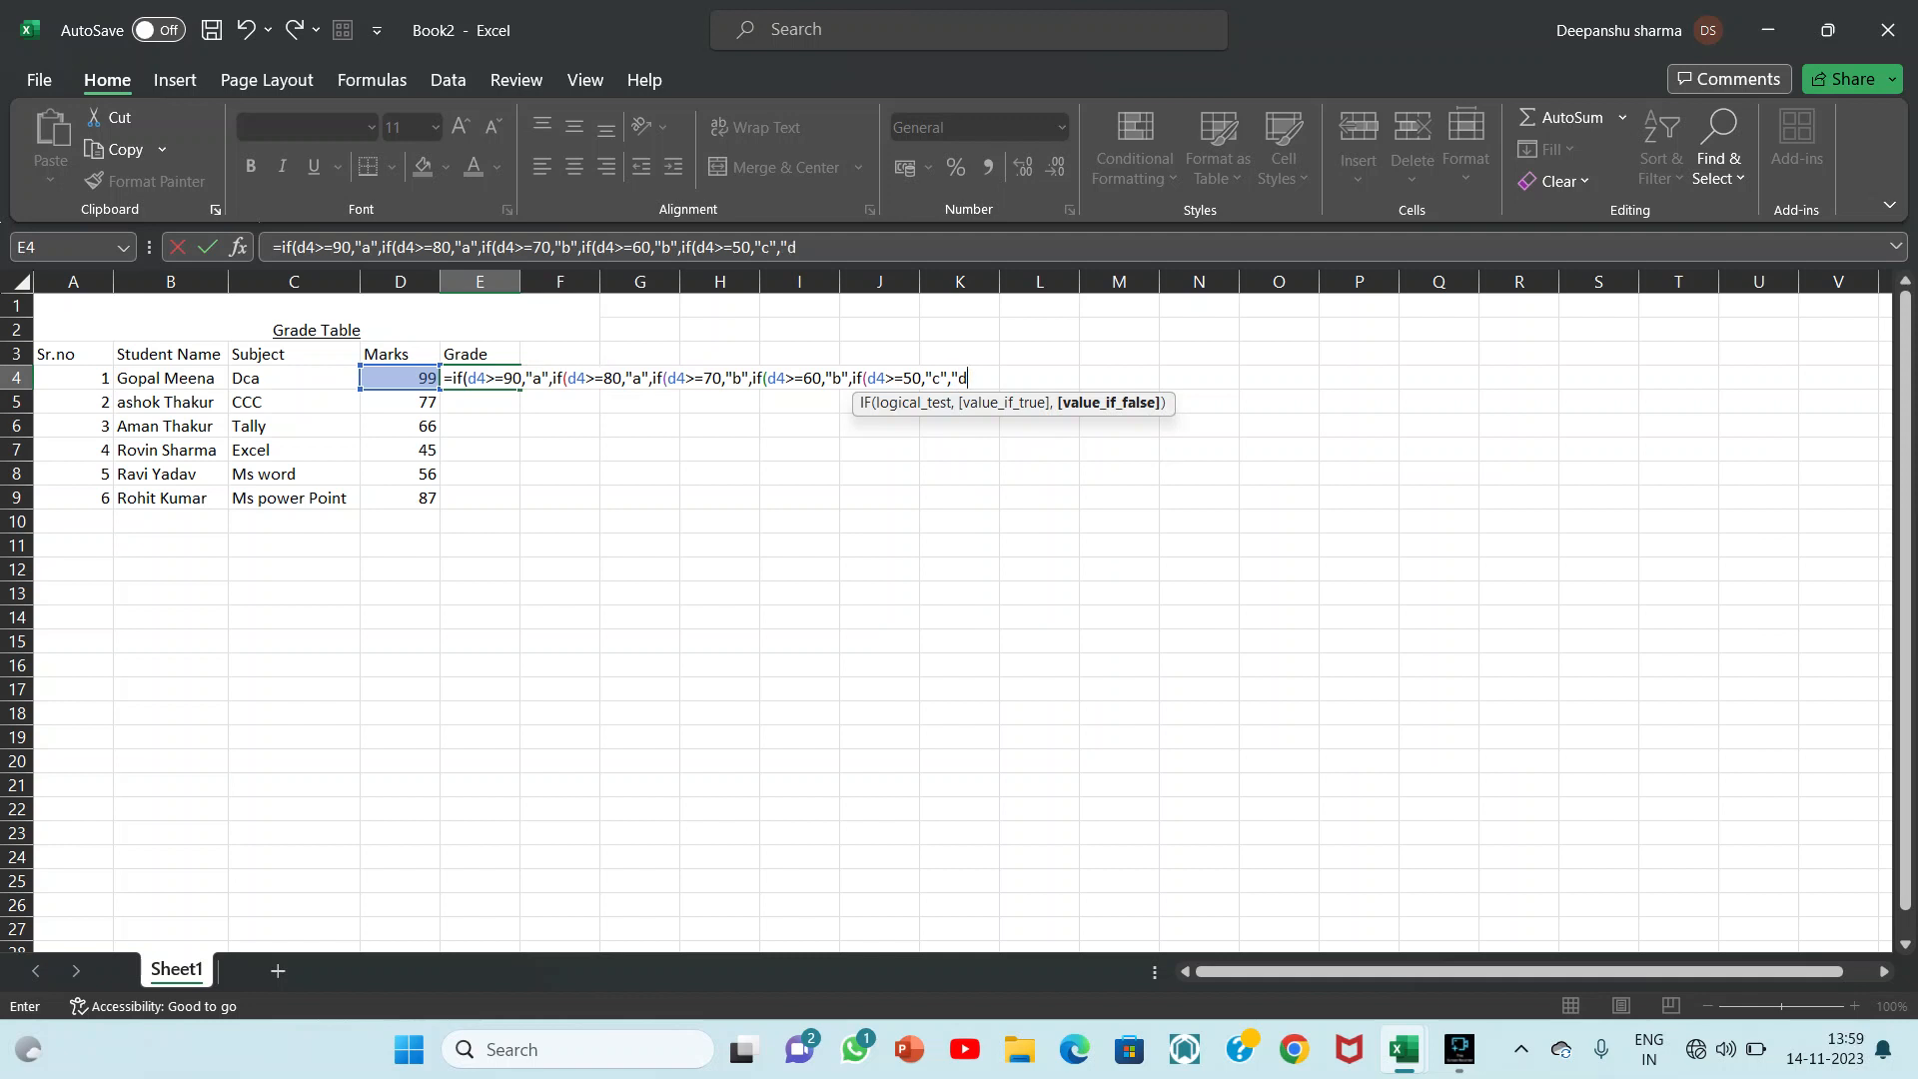
text("))))
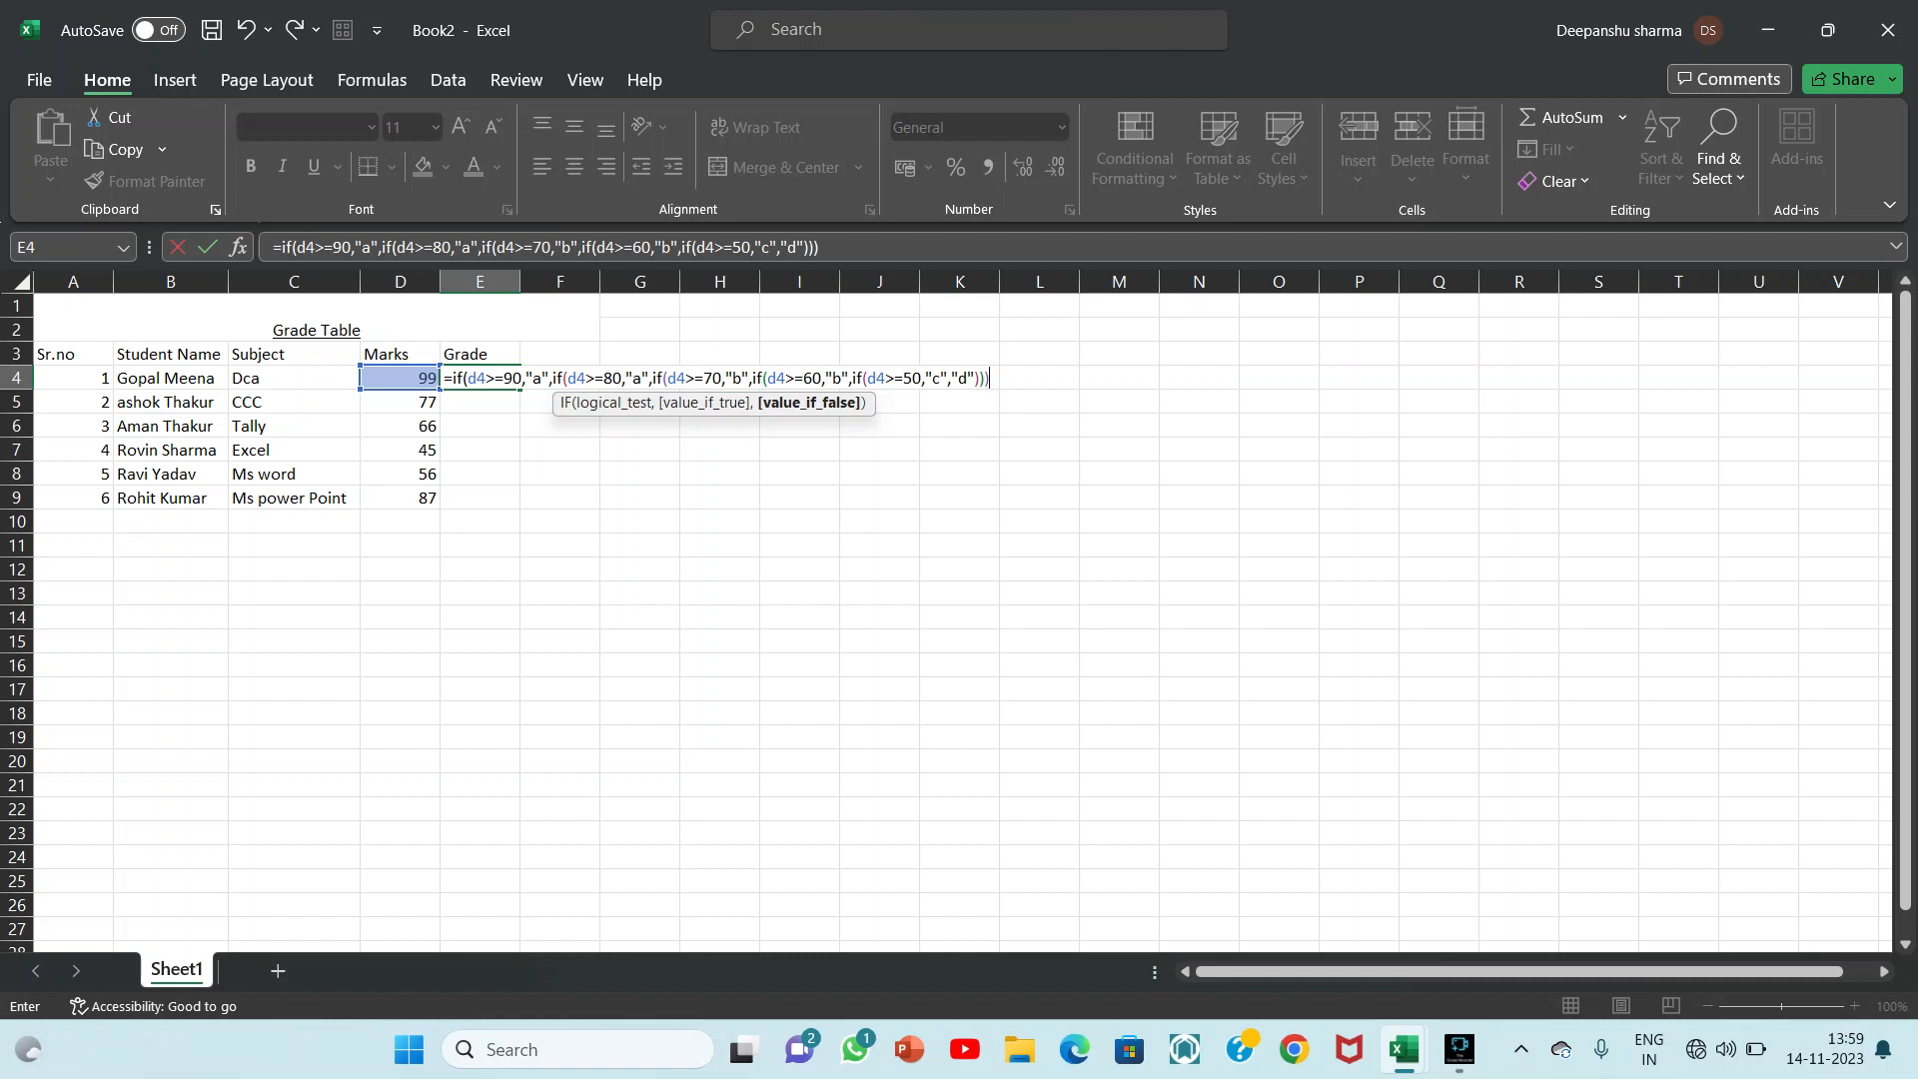
key(Return)
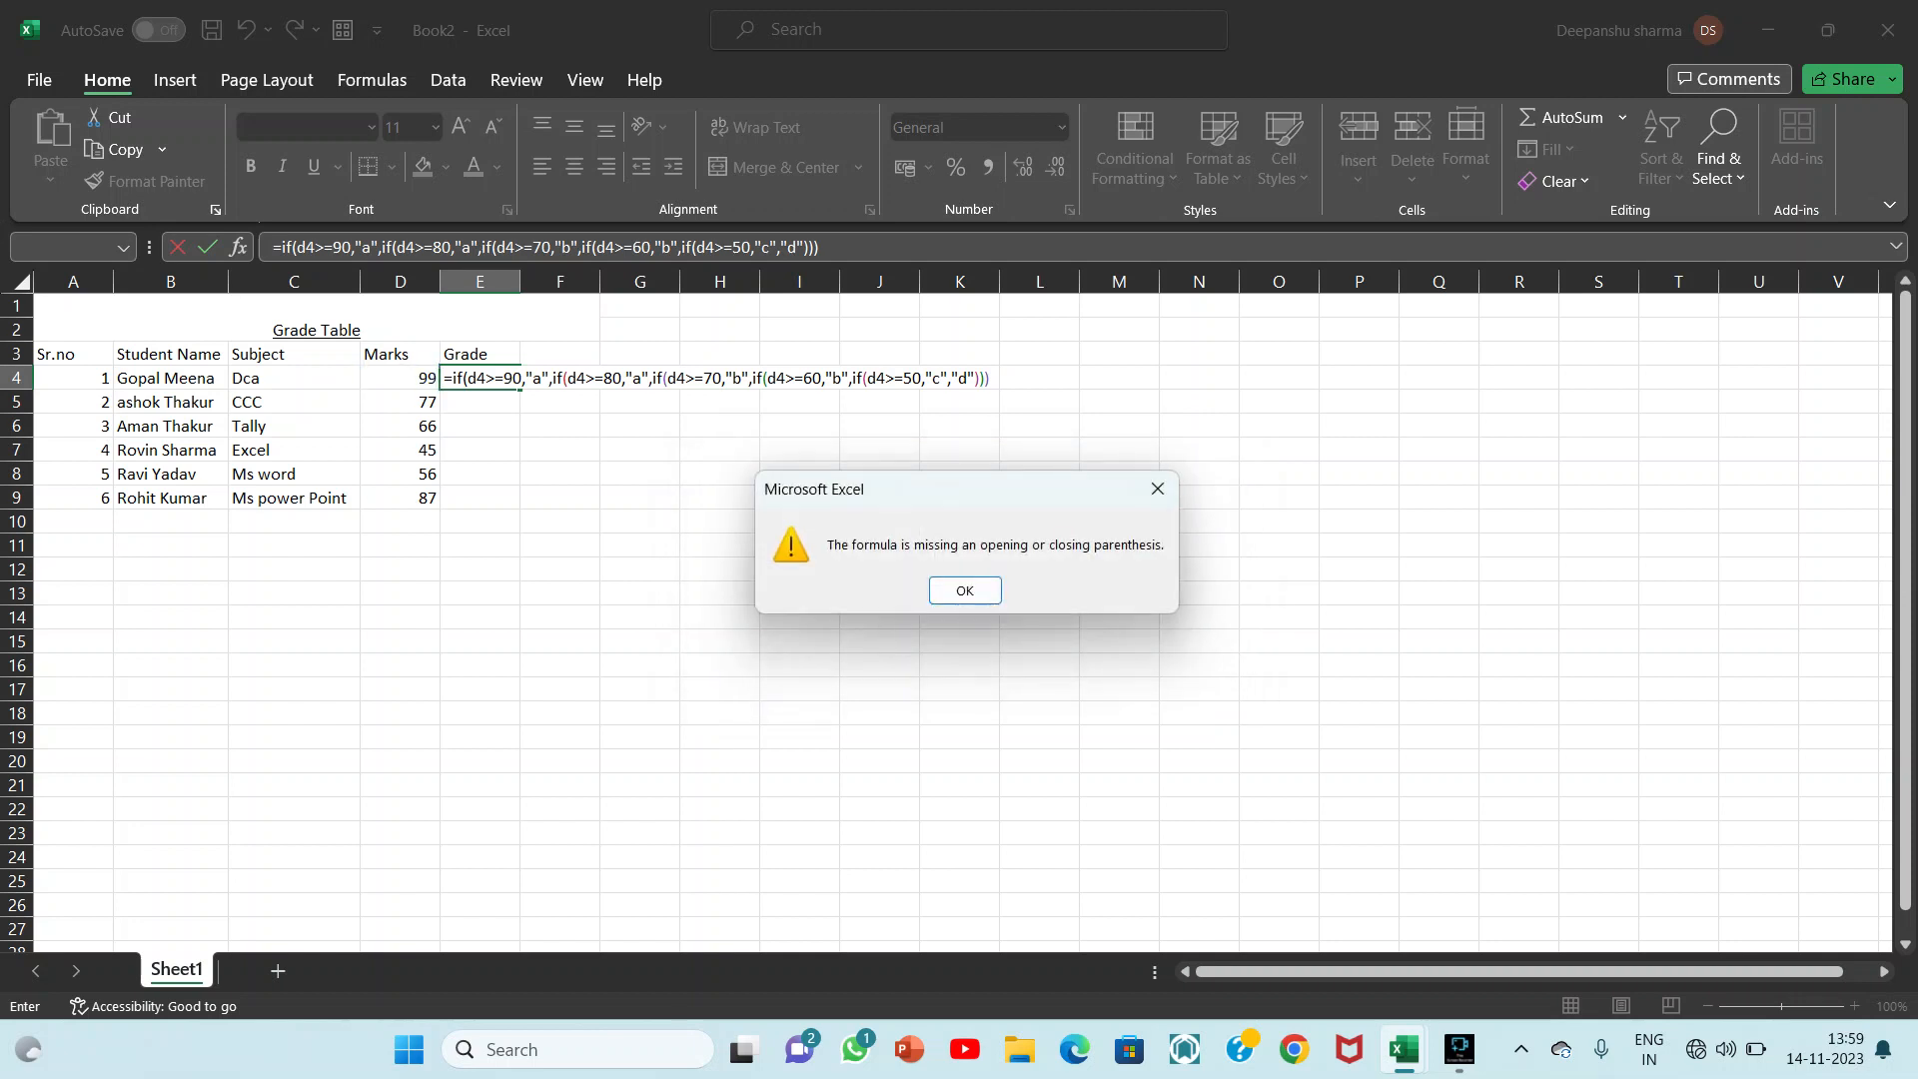
key(Return)
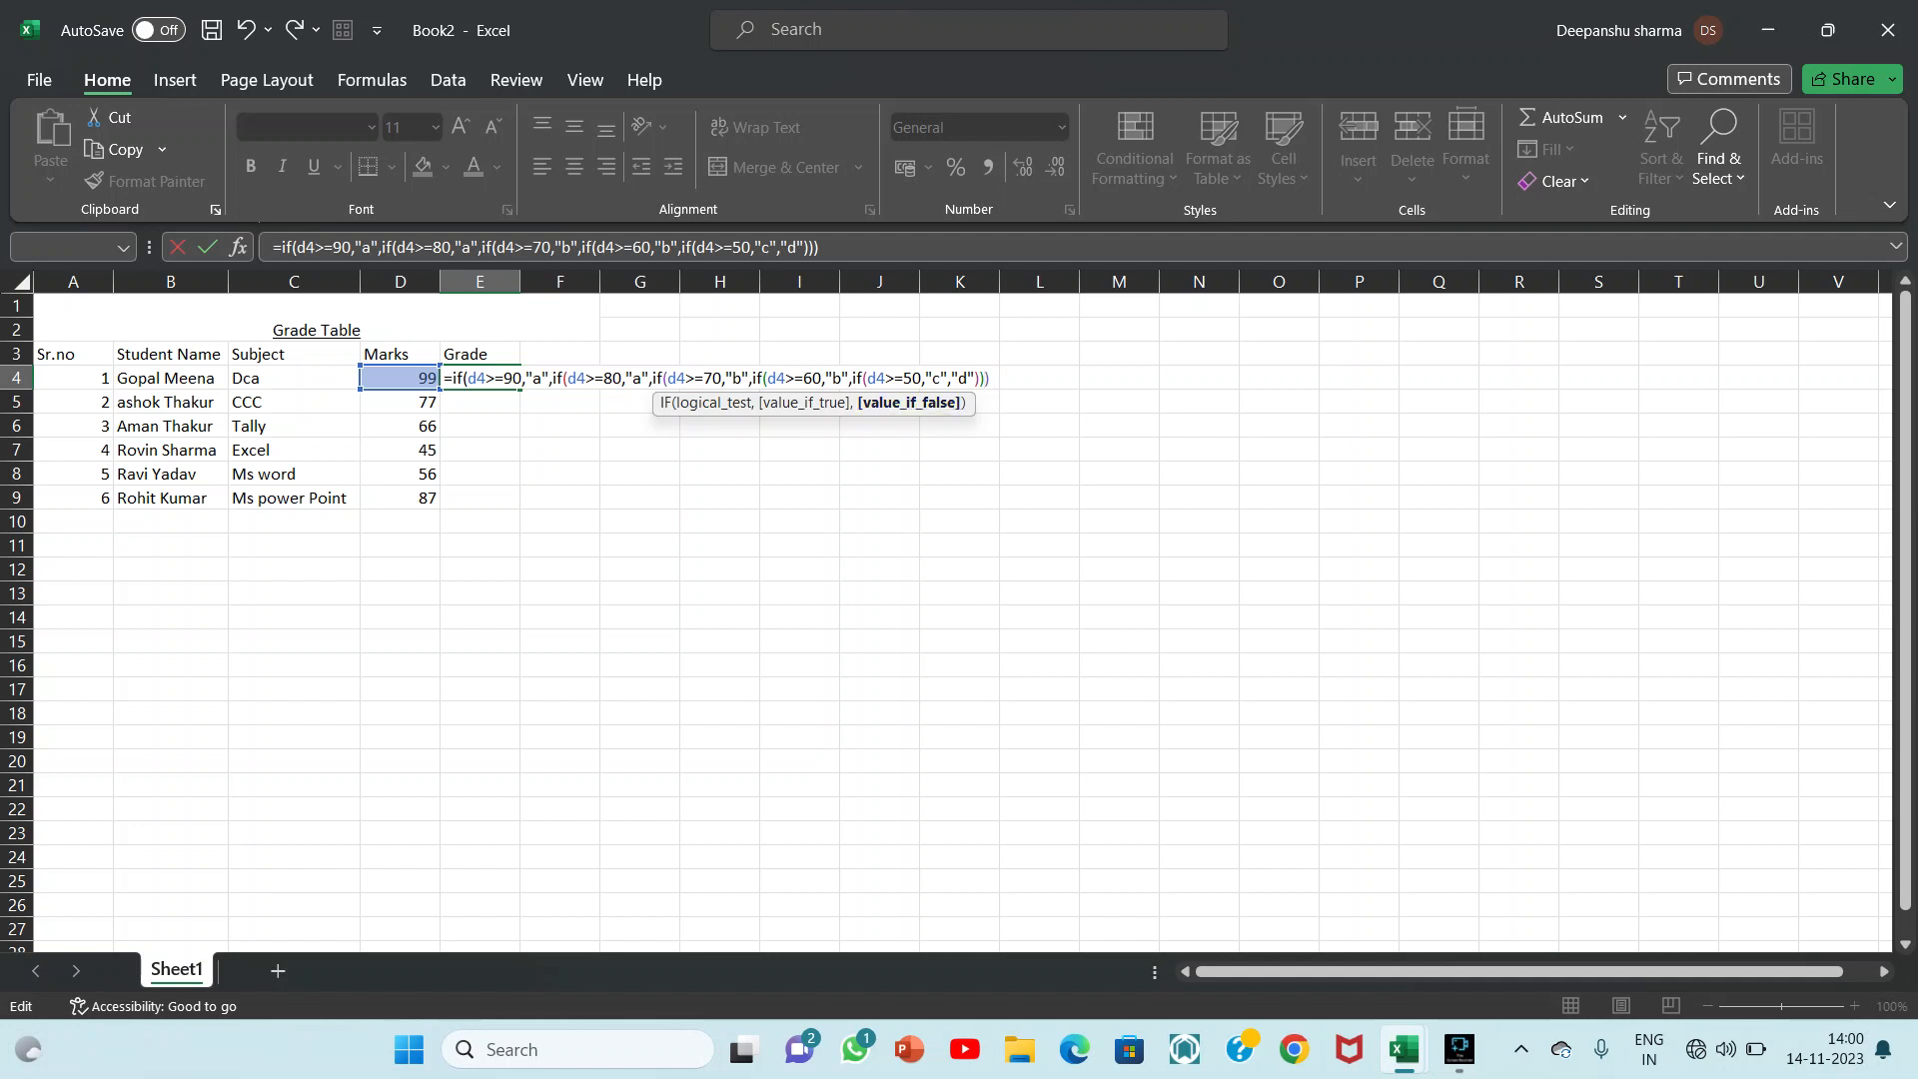
Try to enter the E4 formula with a fourth closing parenthesis, decline the suggested correction, and add a fifth one
key(Right)
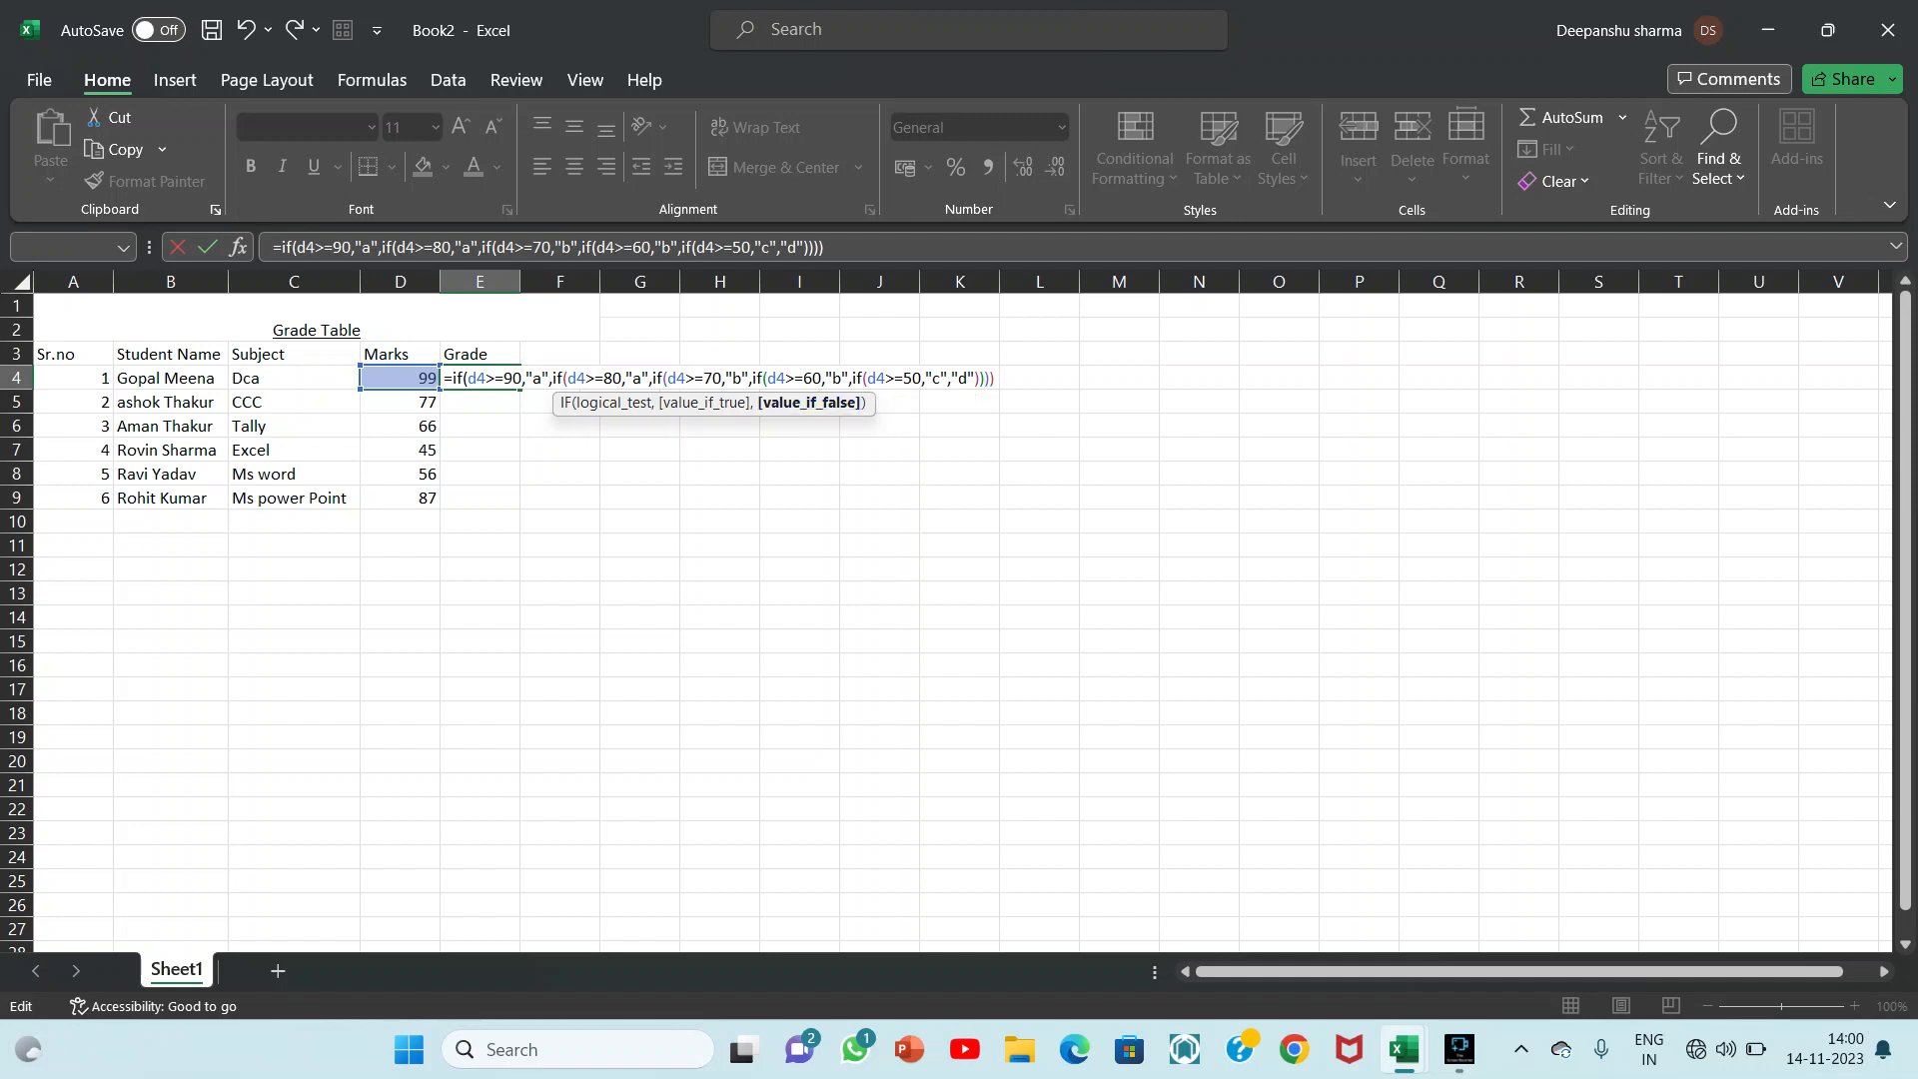
key(Return)
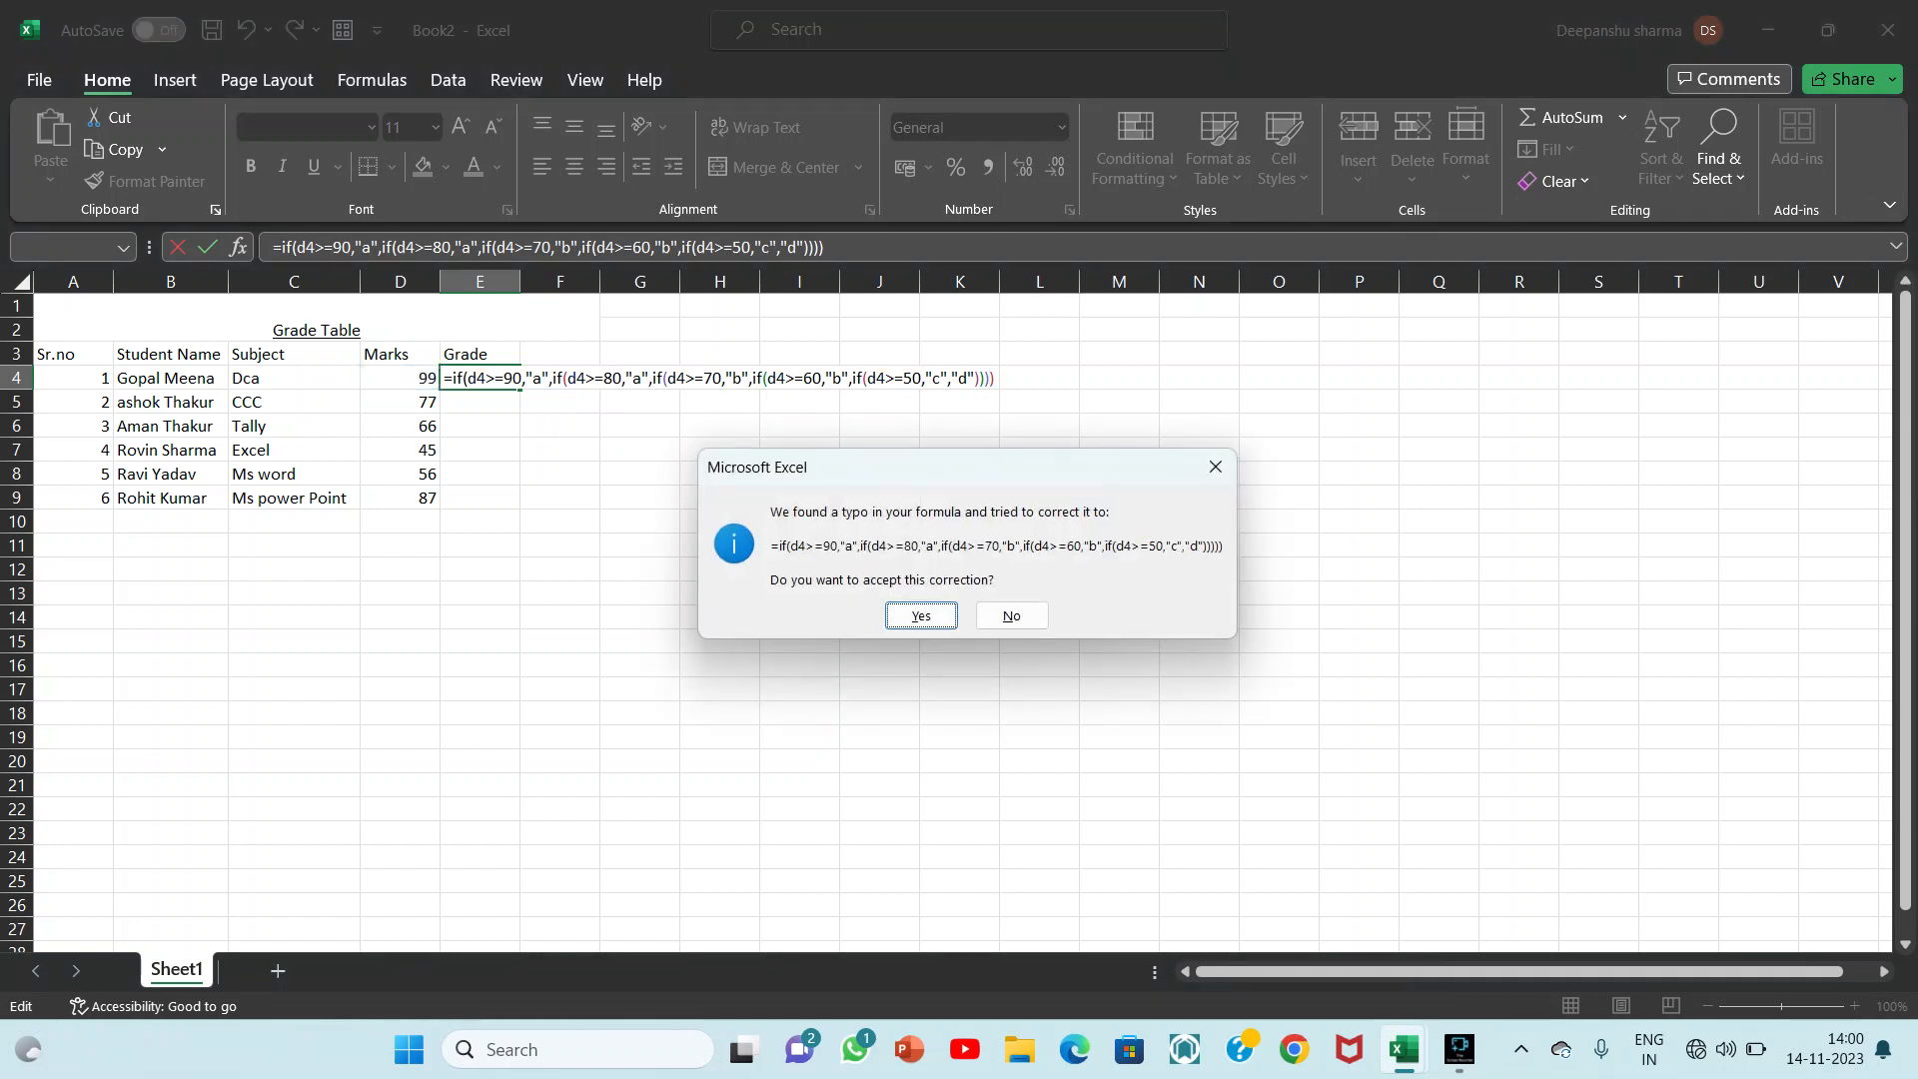
click(1216, 467)
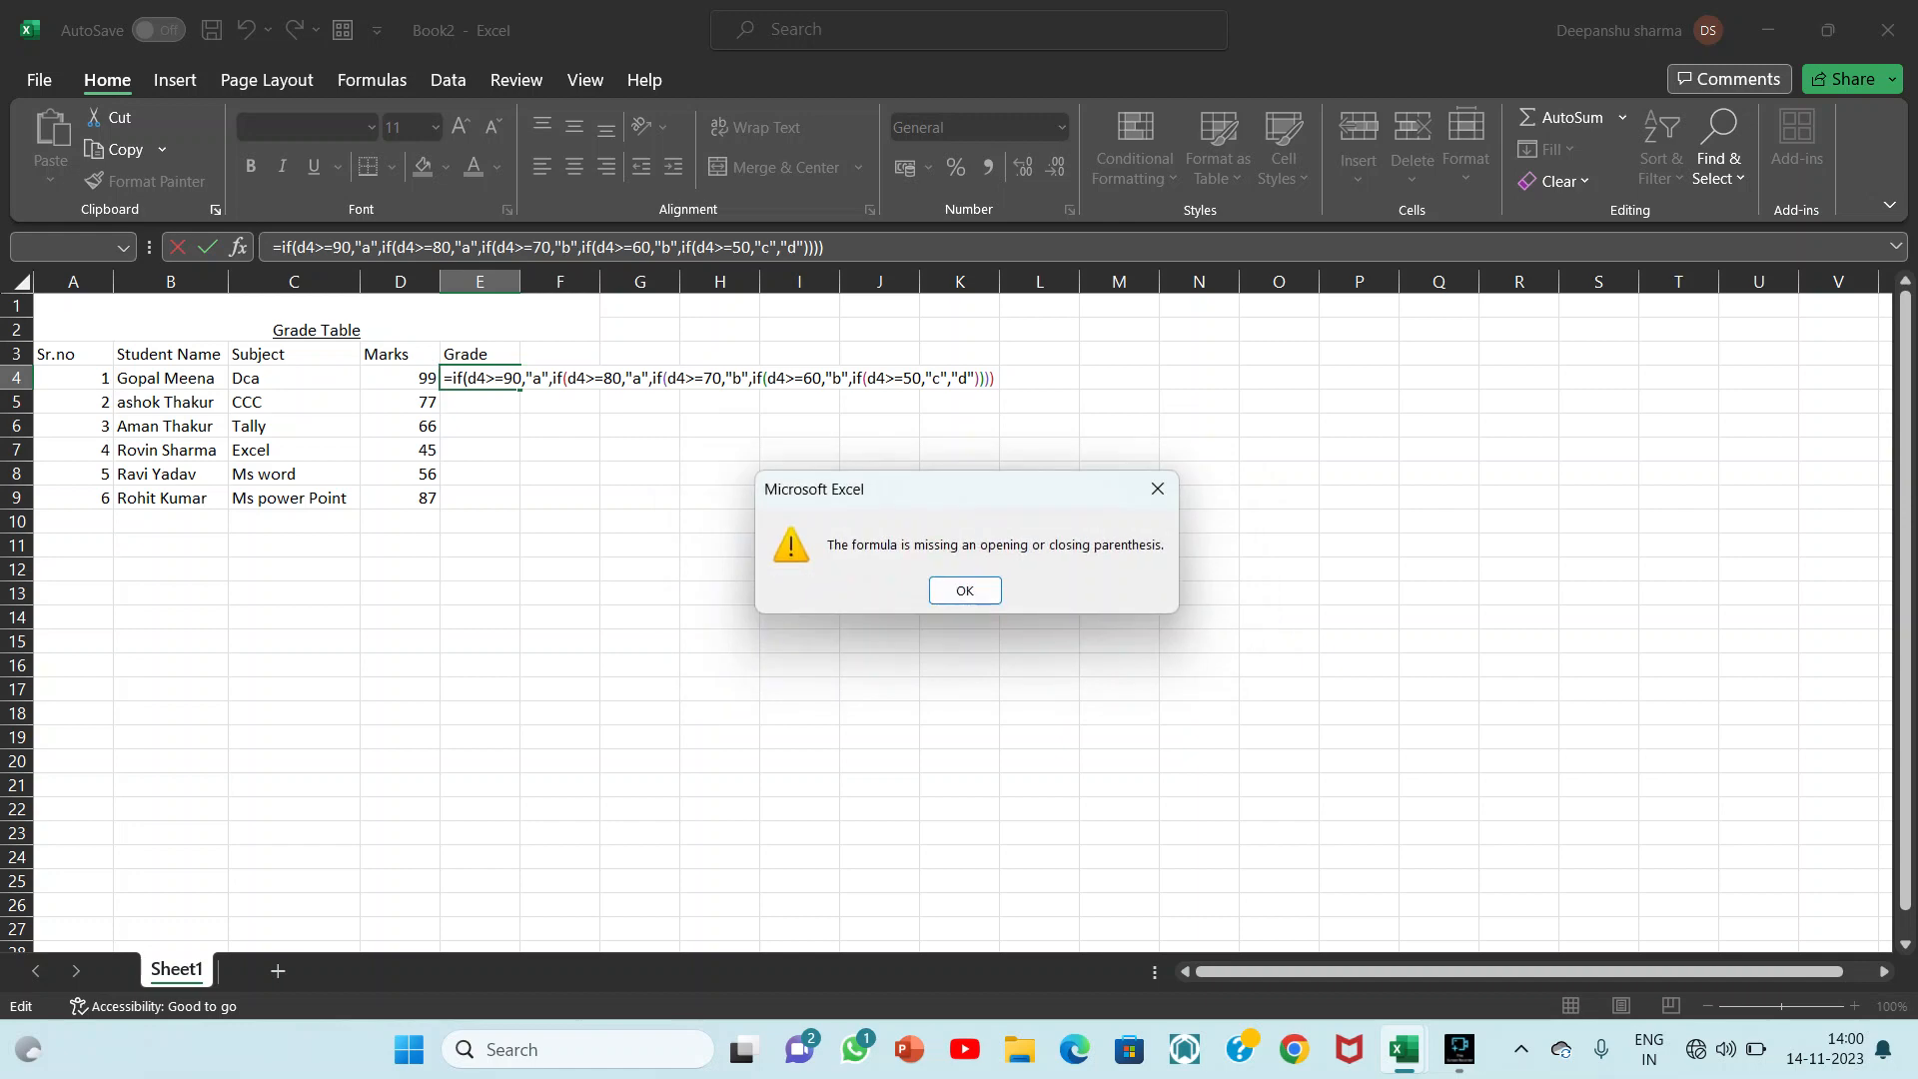
key(Return)
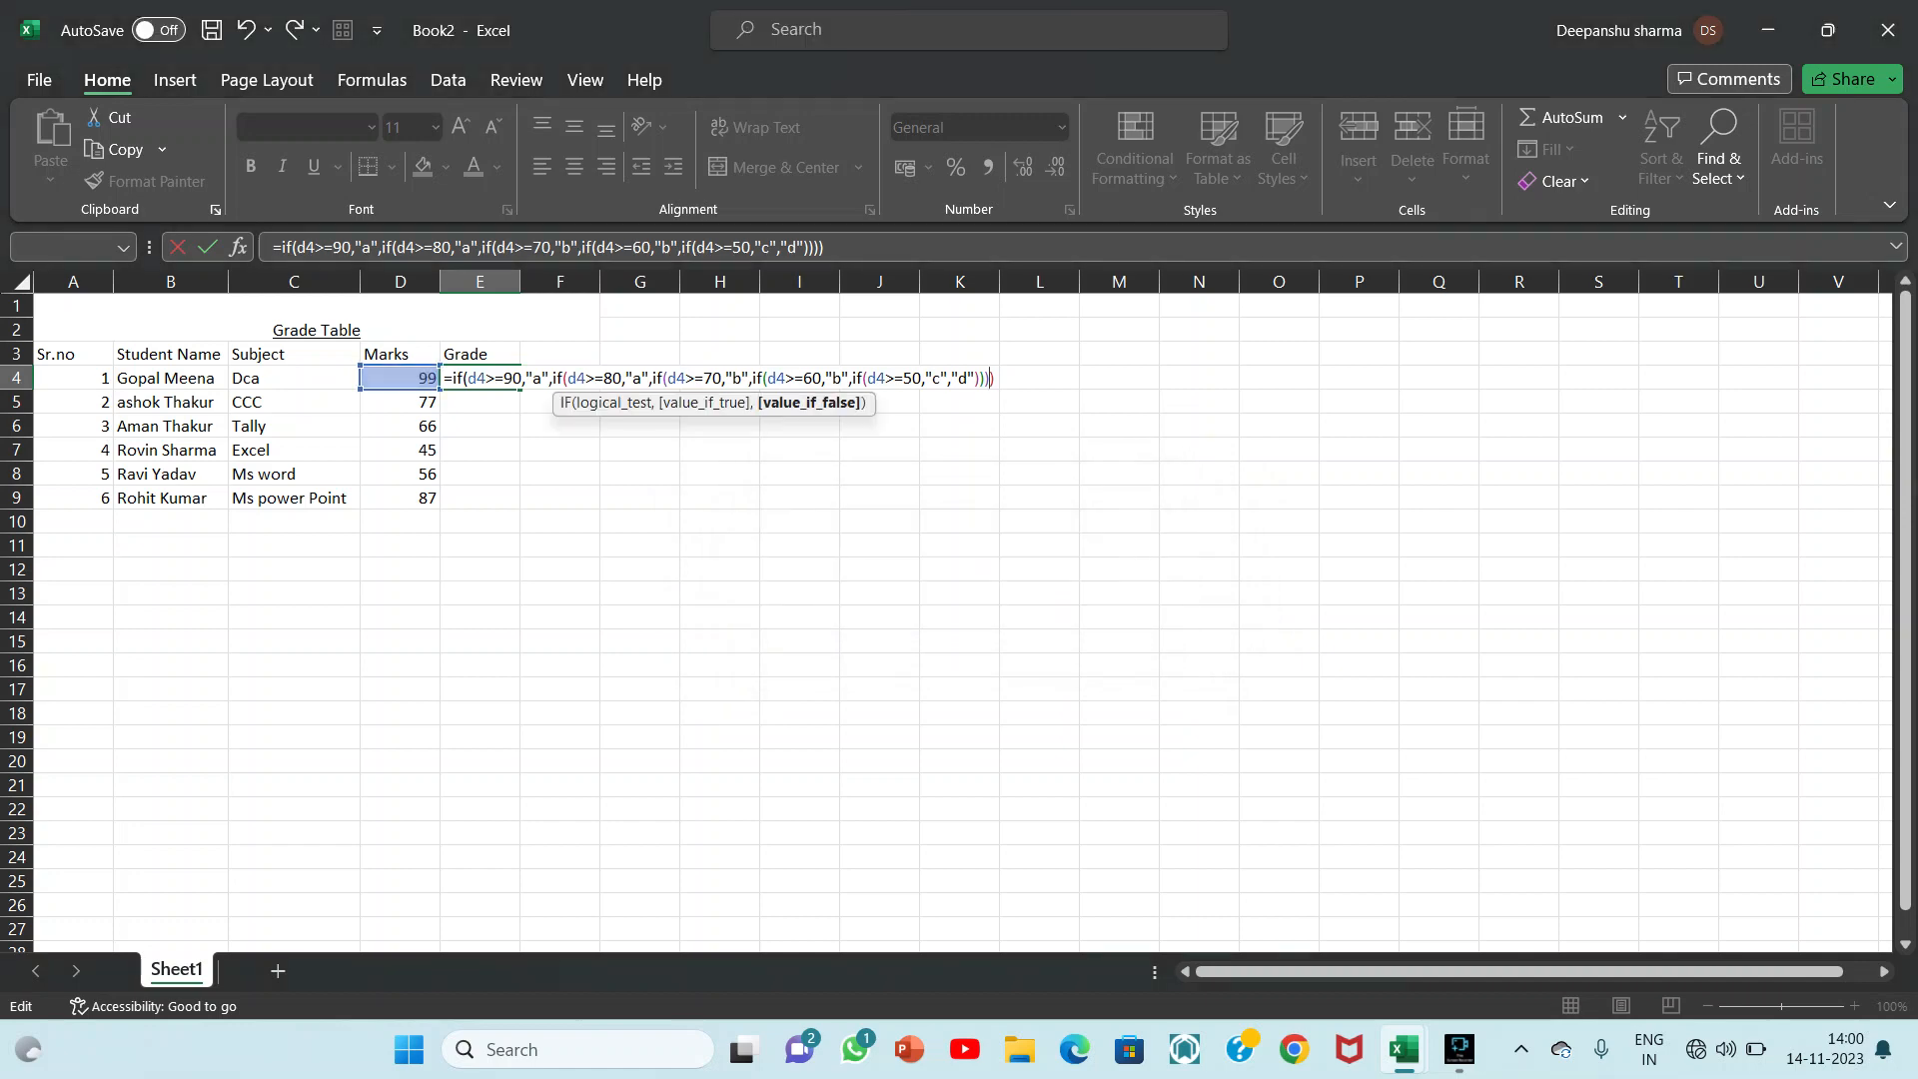
text())
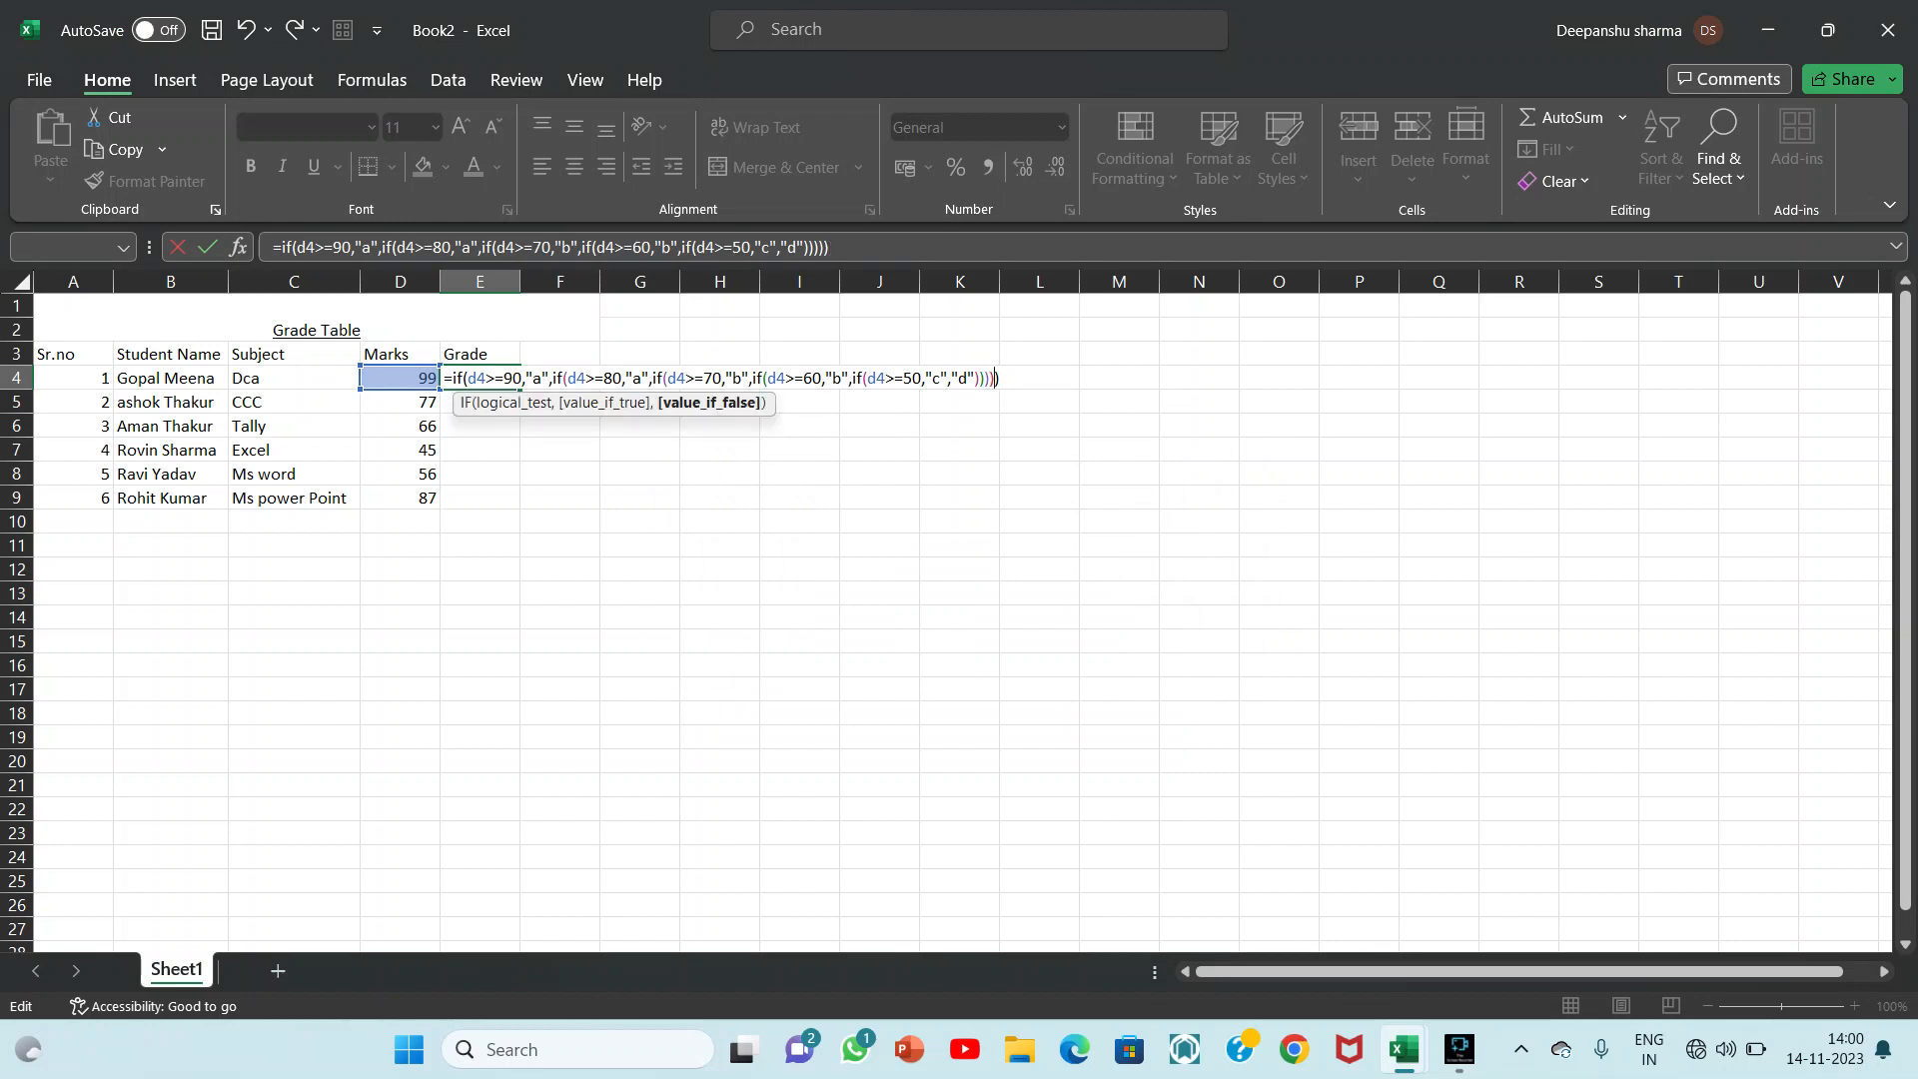
key(Right)
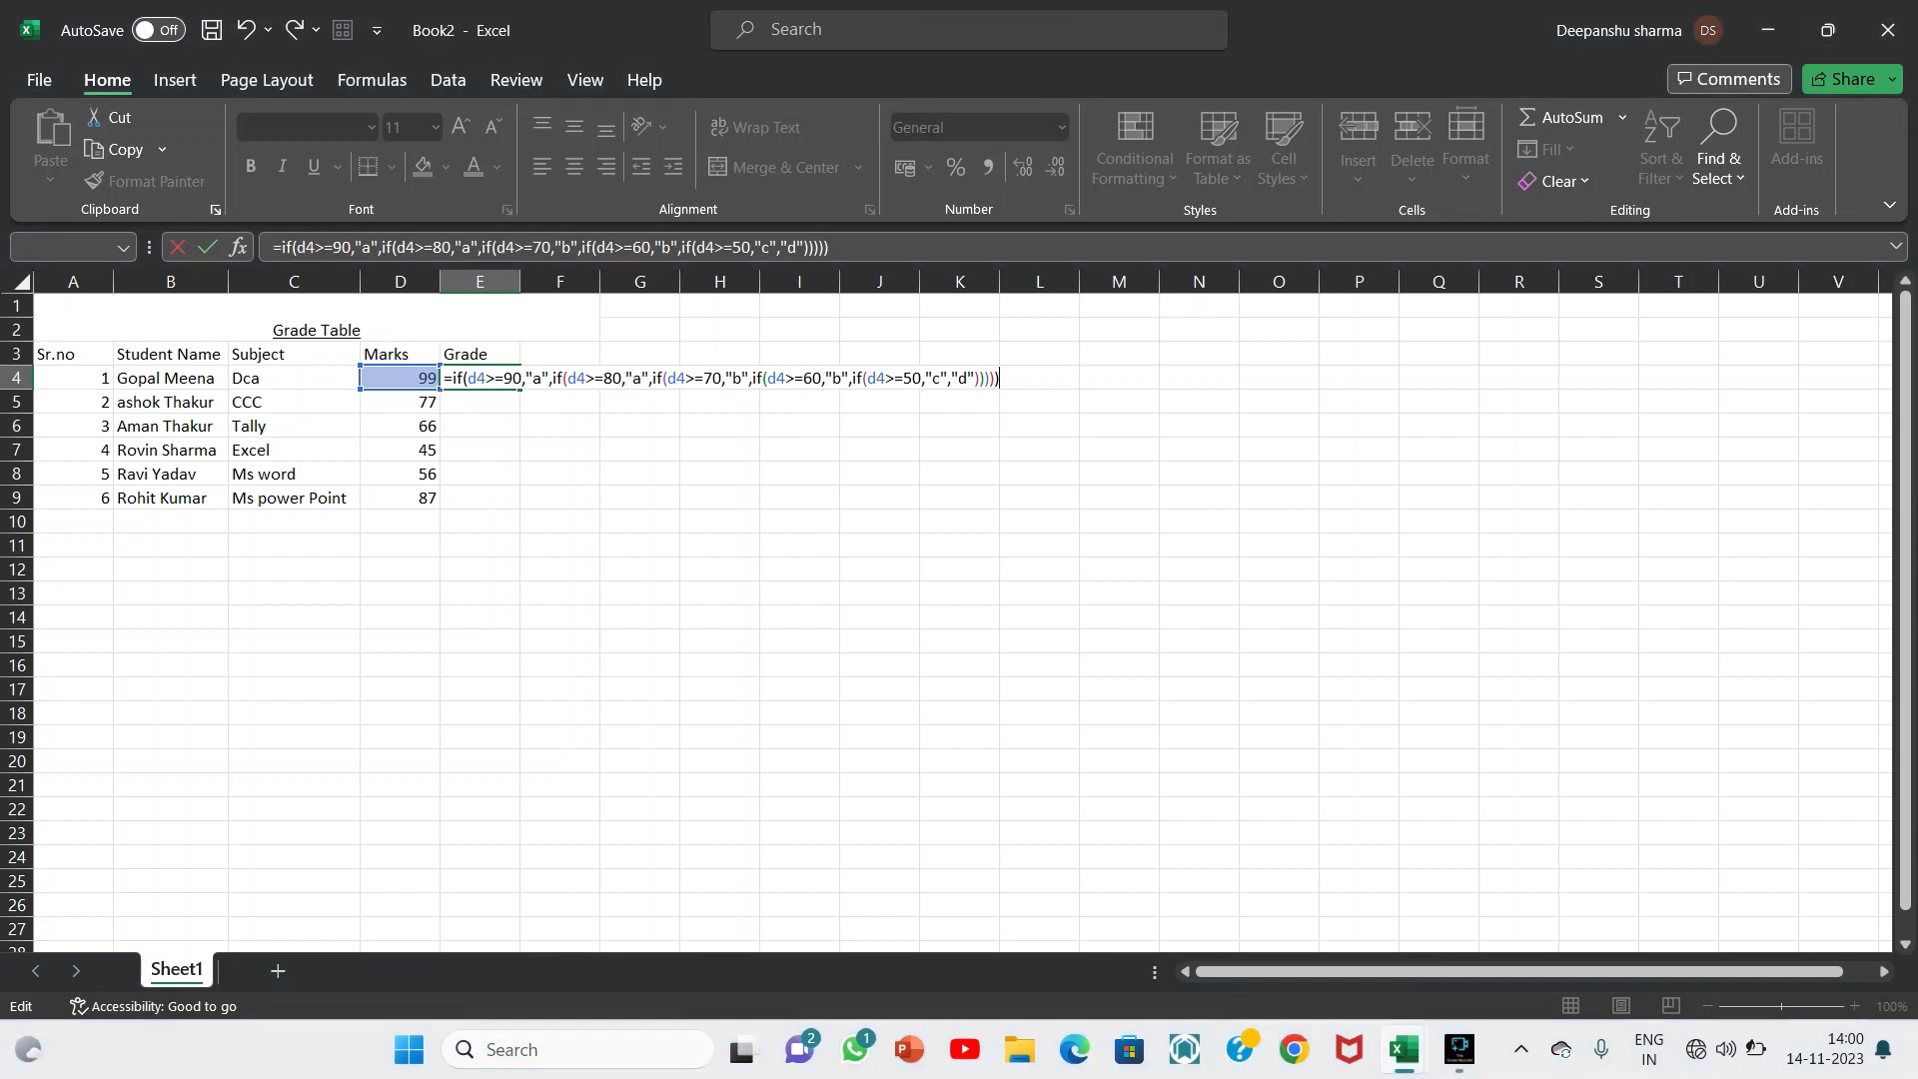
Remove the closing parentheses from the E4 formula, add five closing parentheses again, and enter the formula
key(BackSpace)
key(BackSpace)
key(BackSpace)
key(BackSpace)
key(BackSpace)
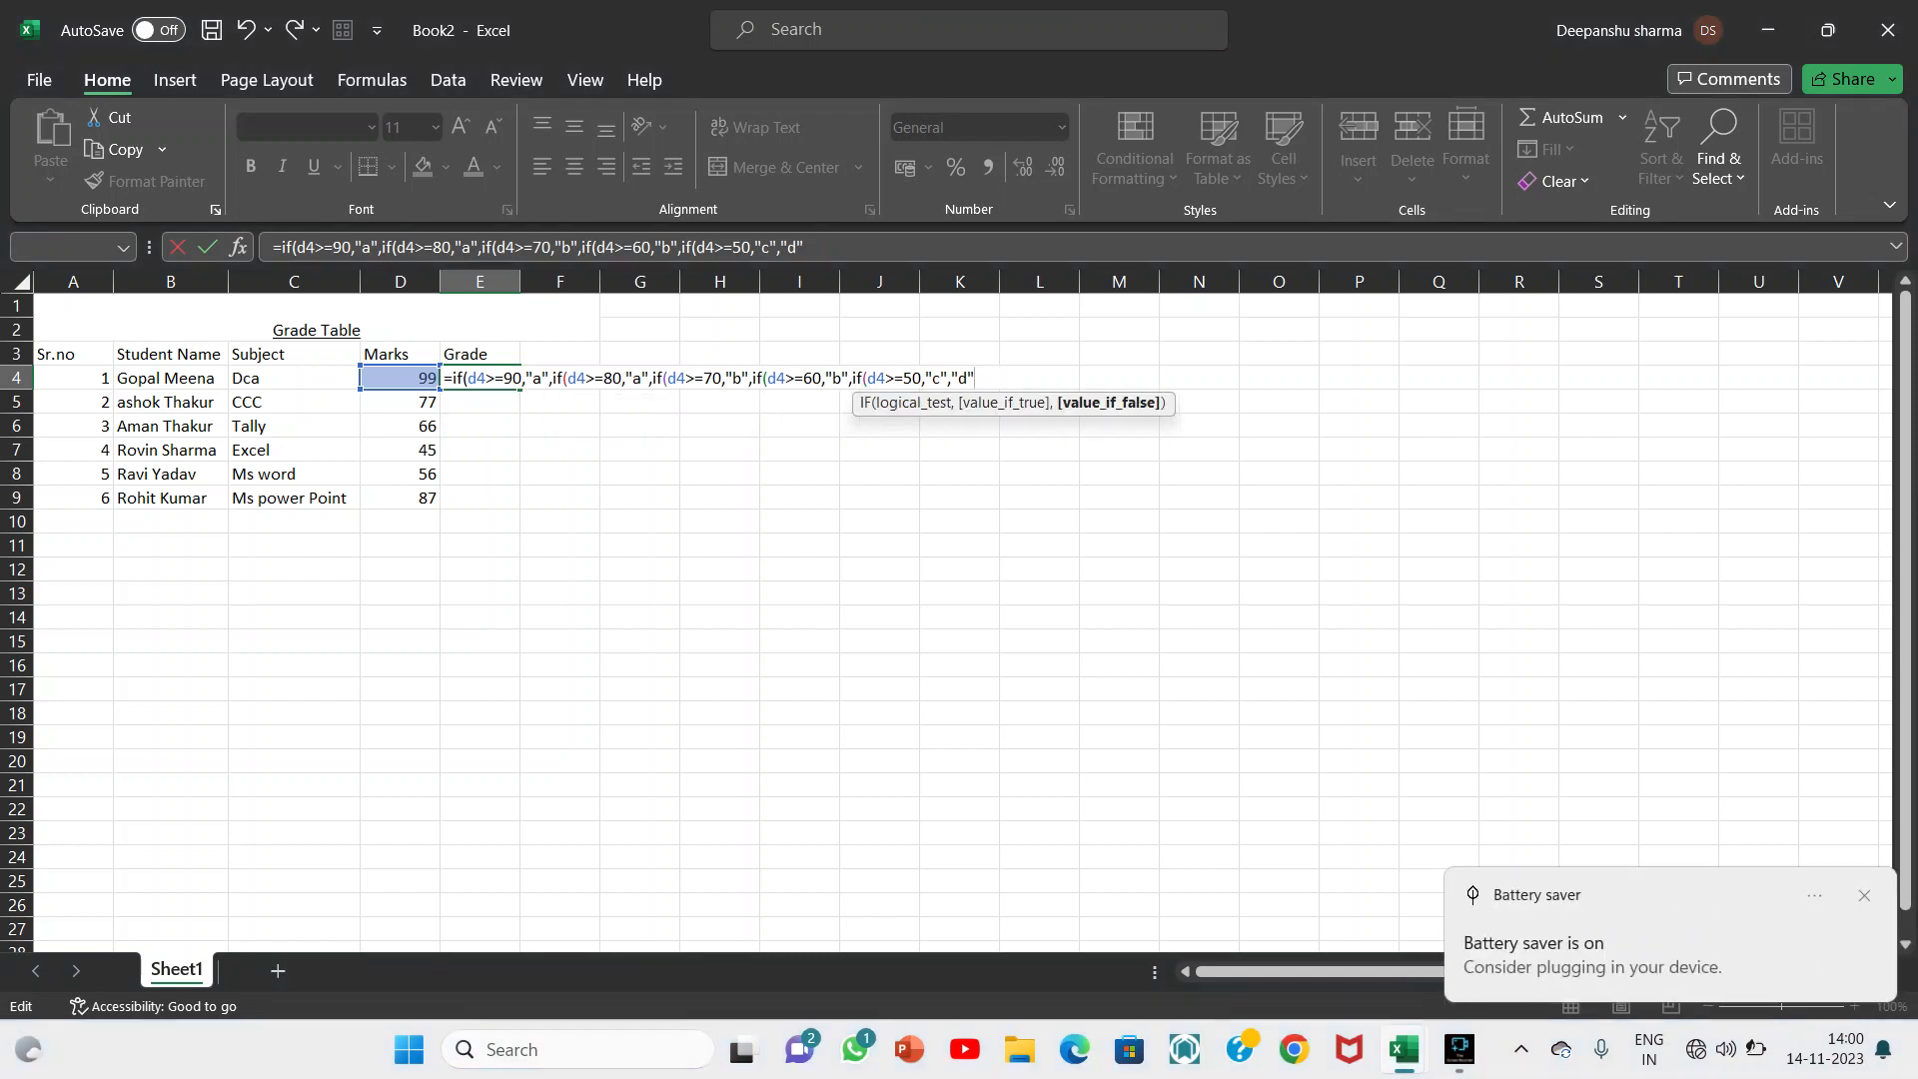
text()))
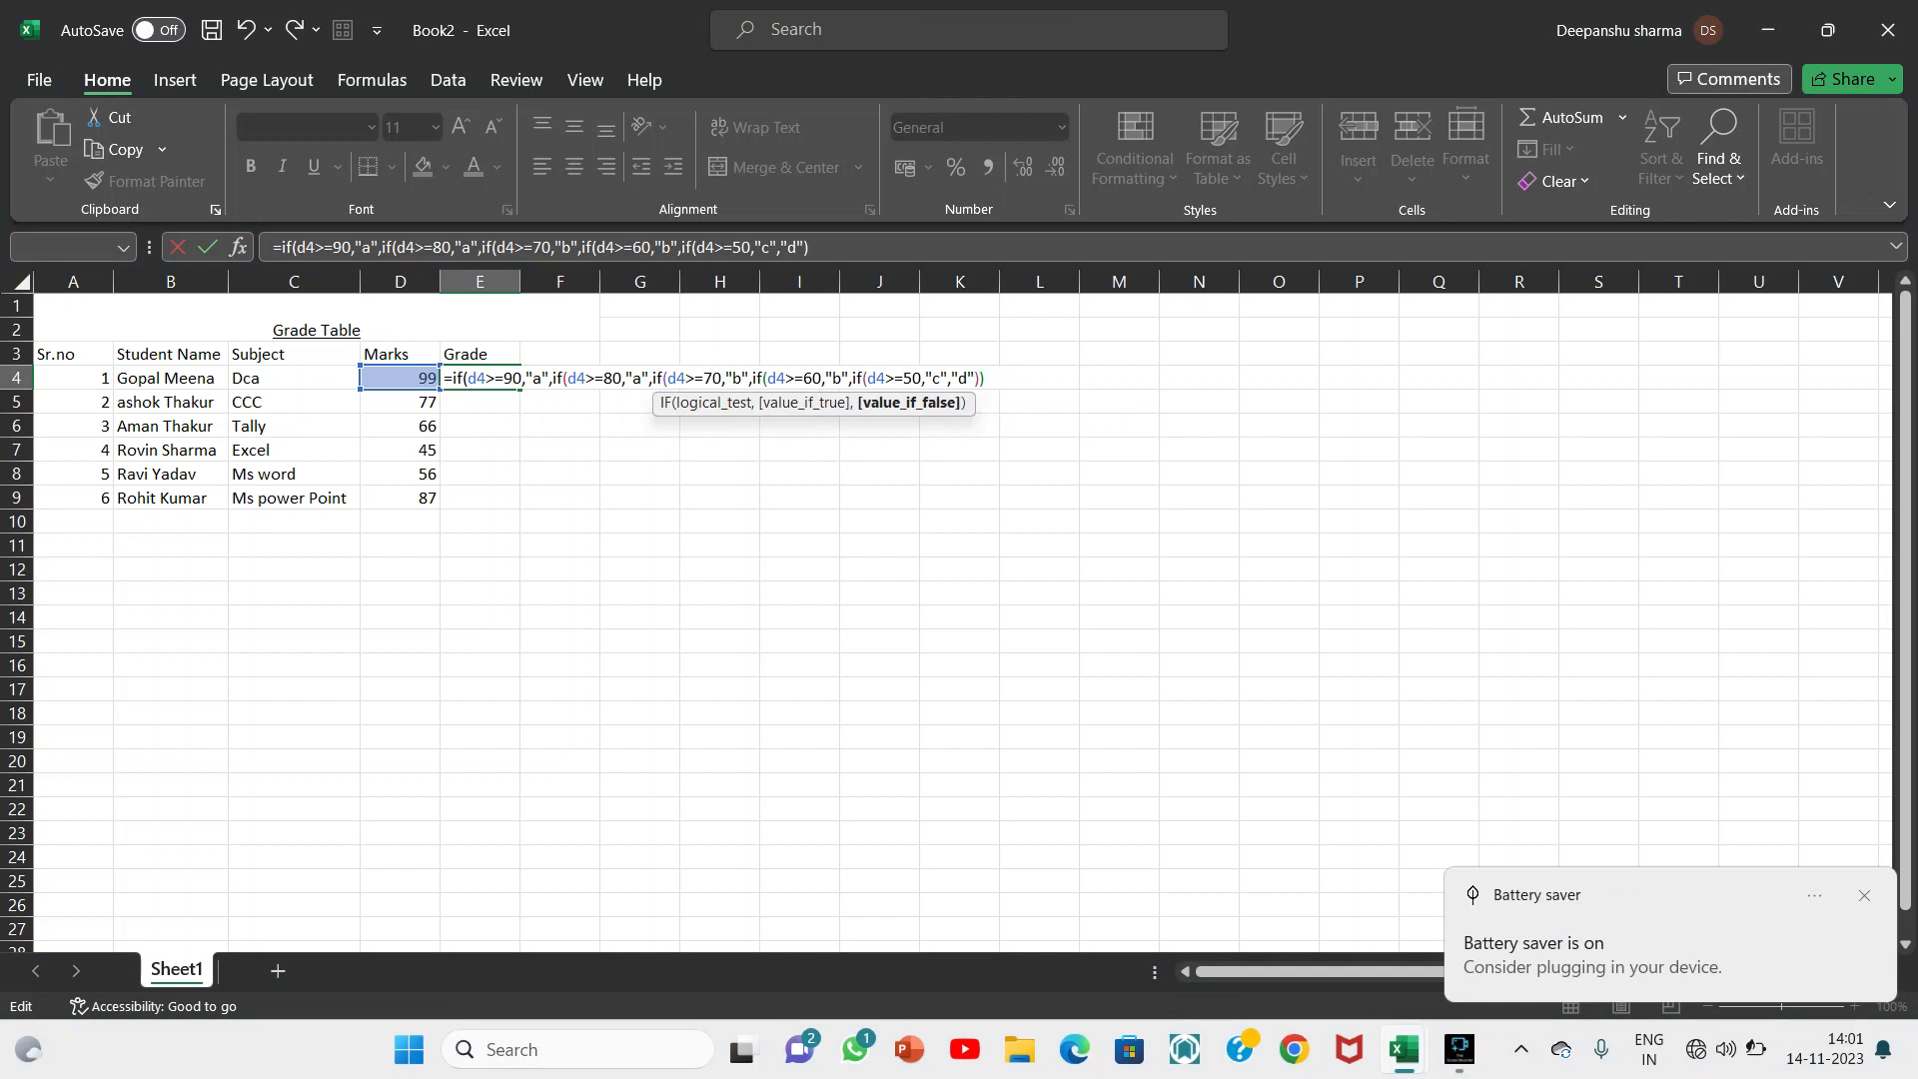
text())))
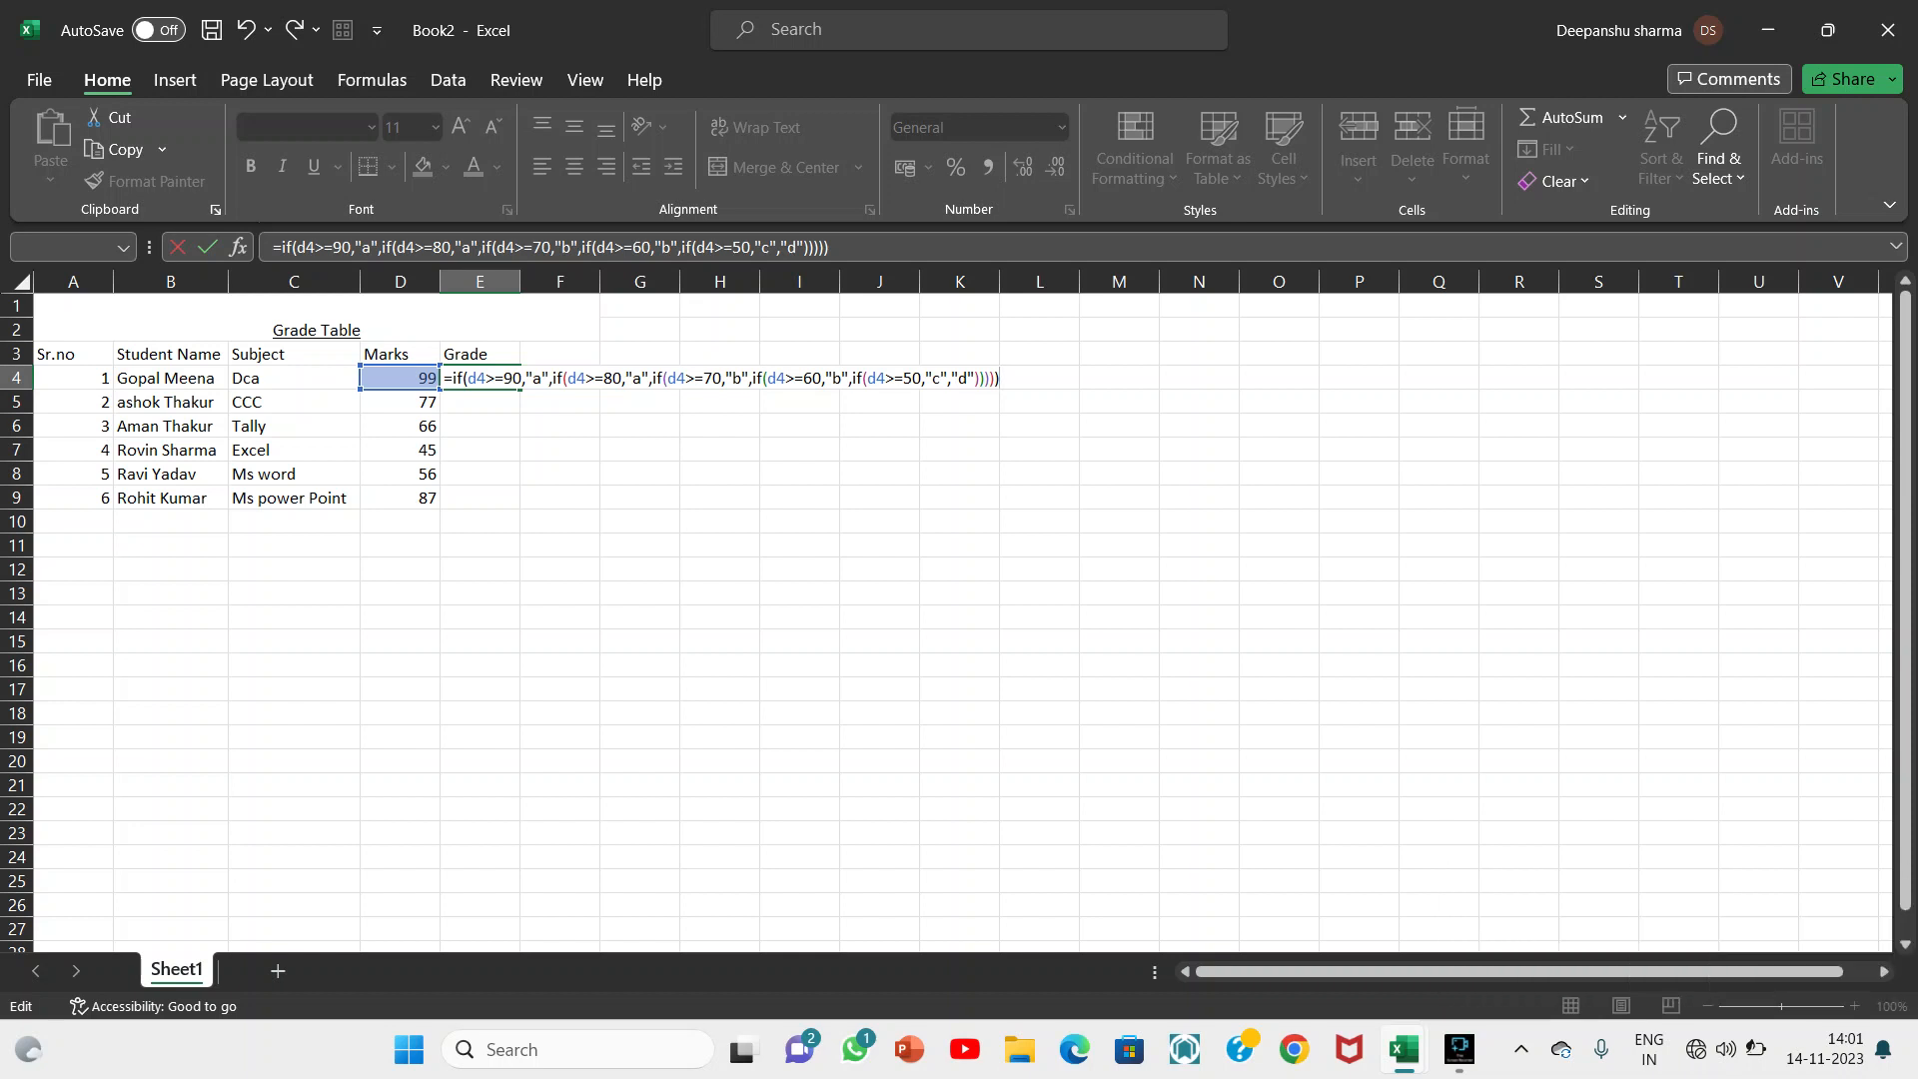
key(Return)
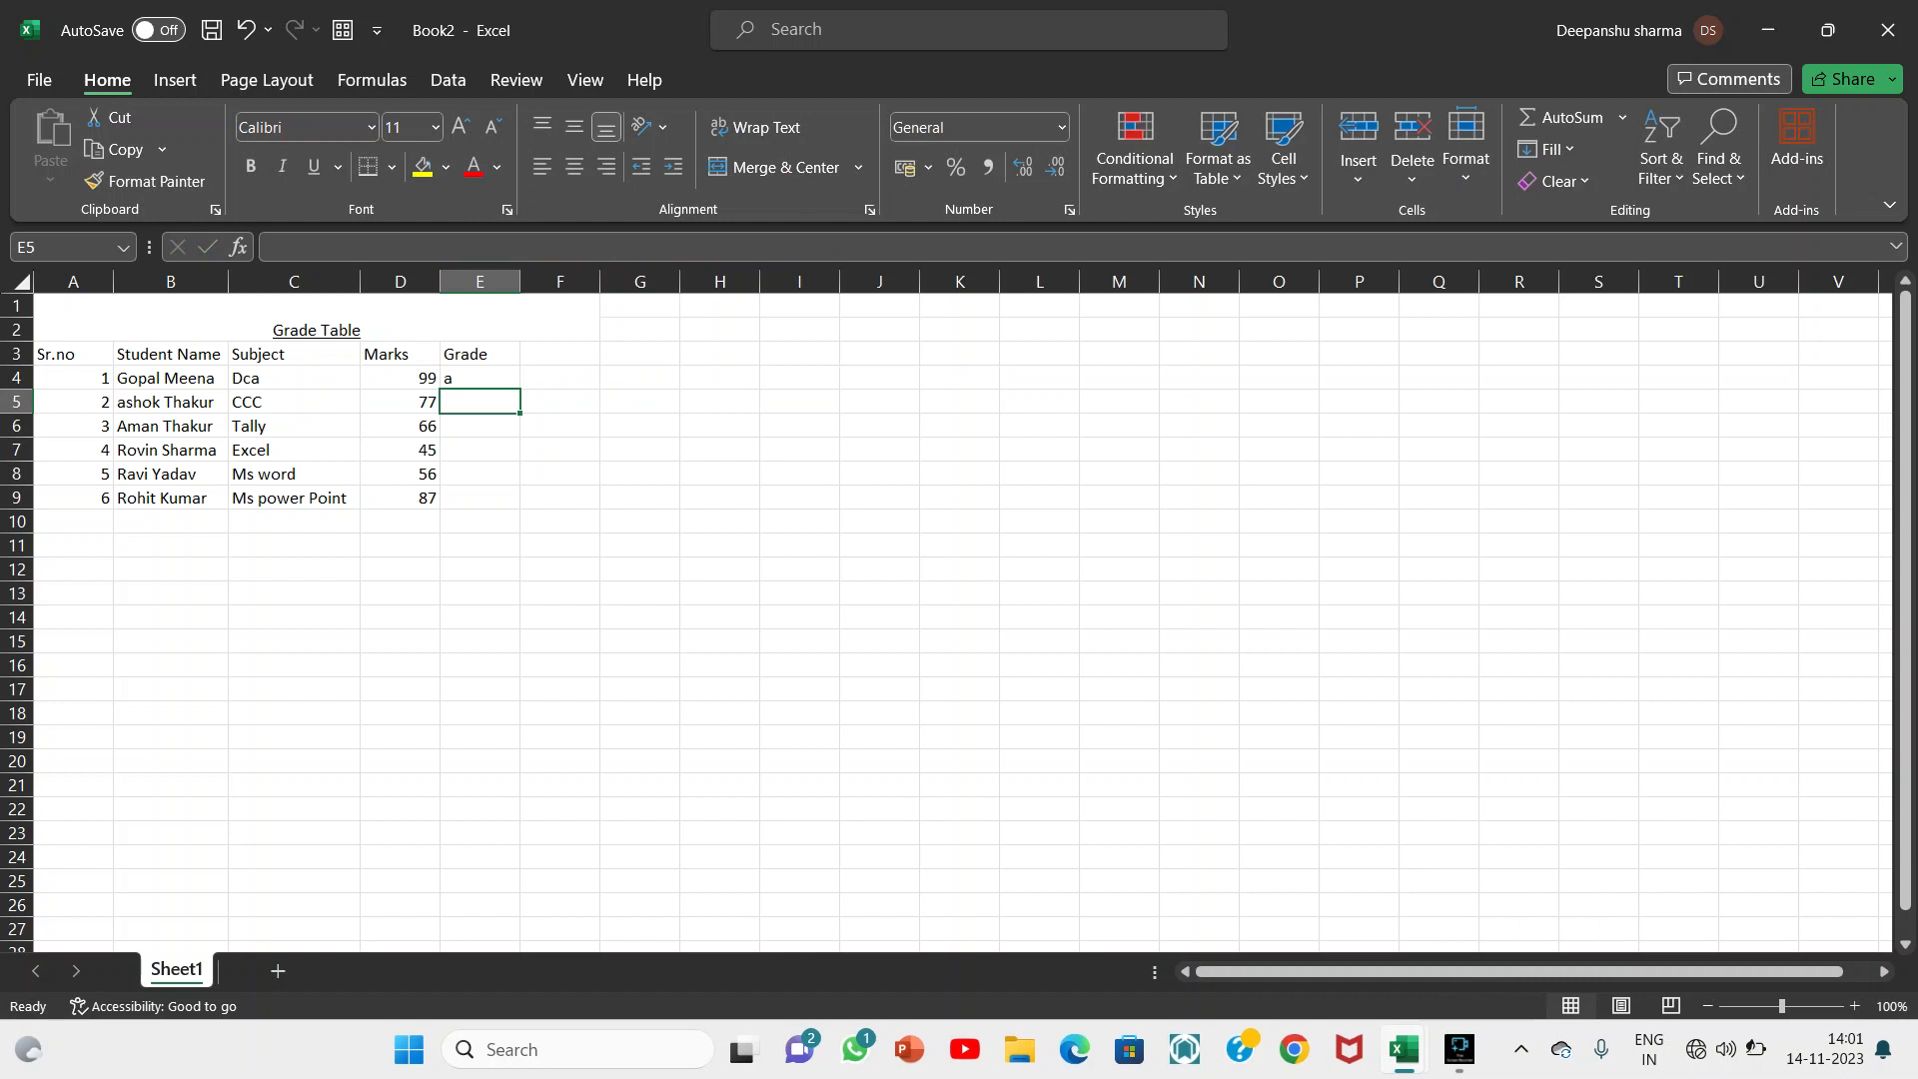
Try filling the E4 grade formula down through E9 and undo the fill
click(479, 378)
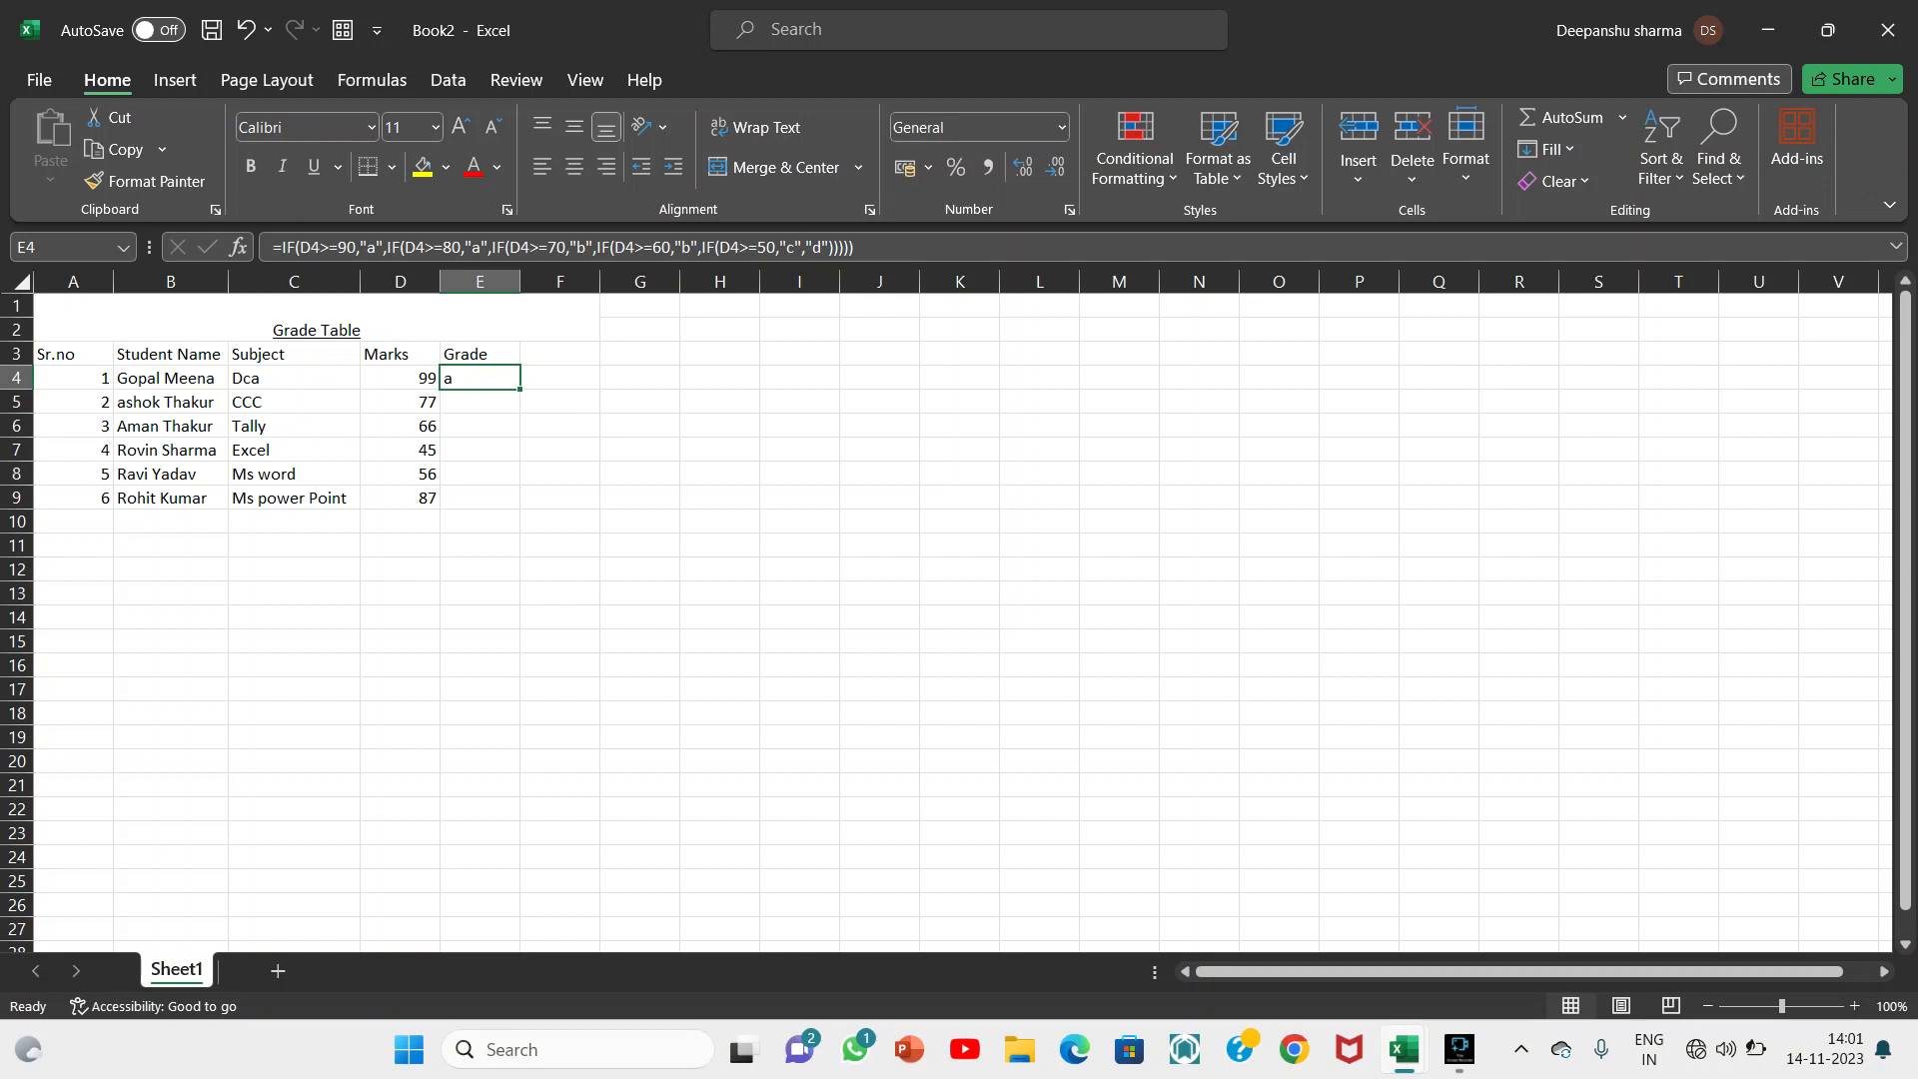
double_click(520, 389)
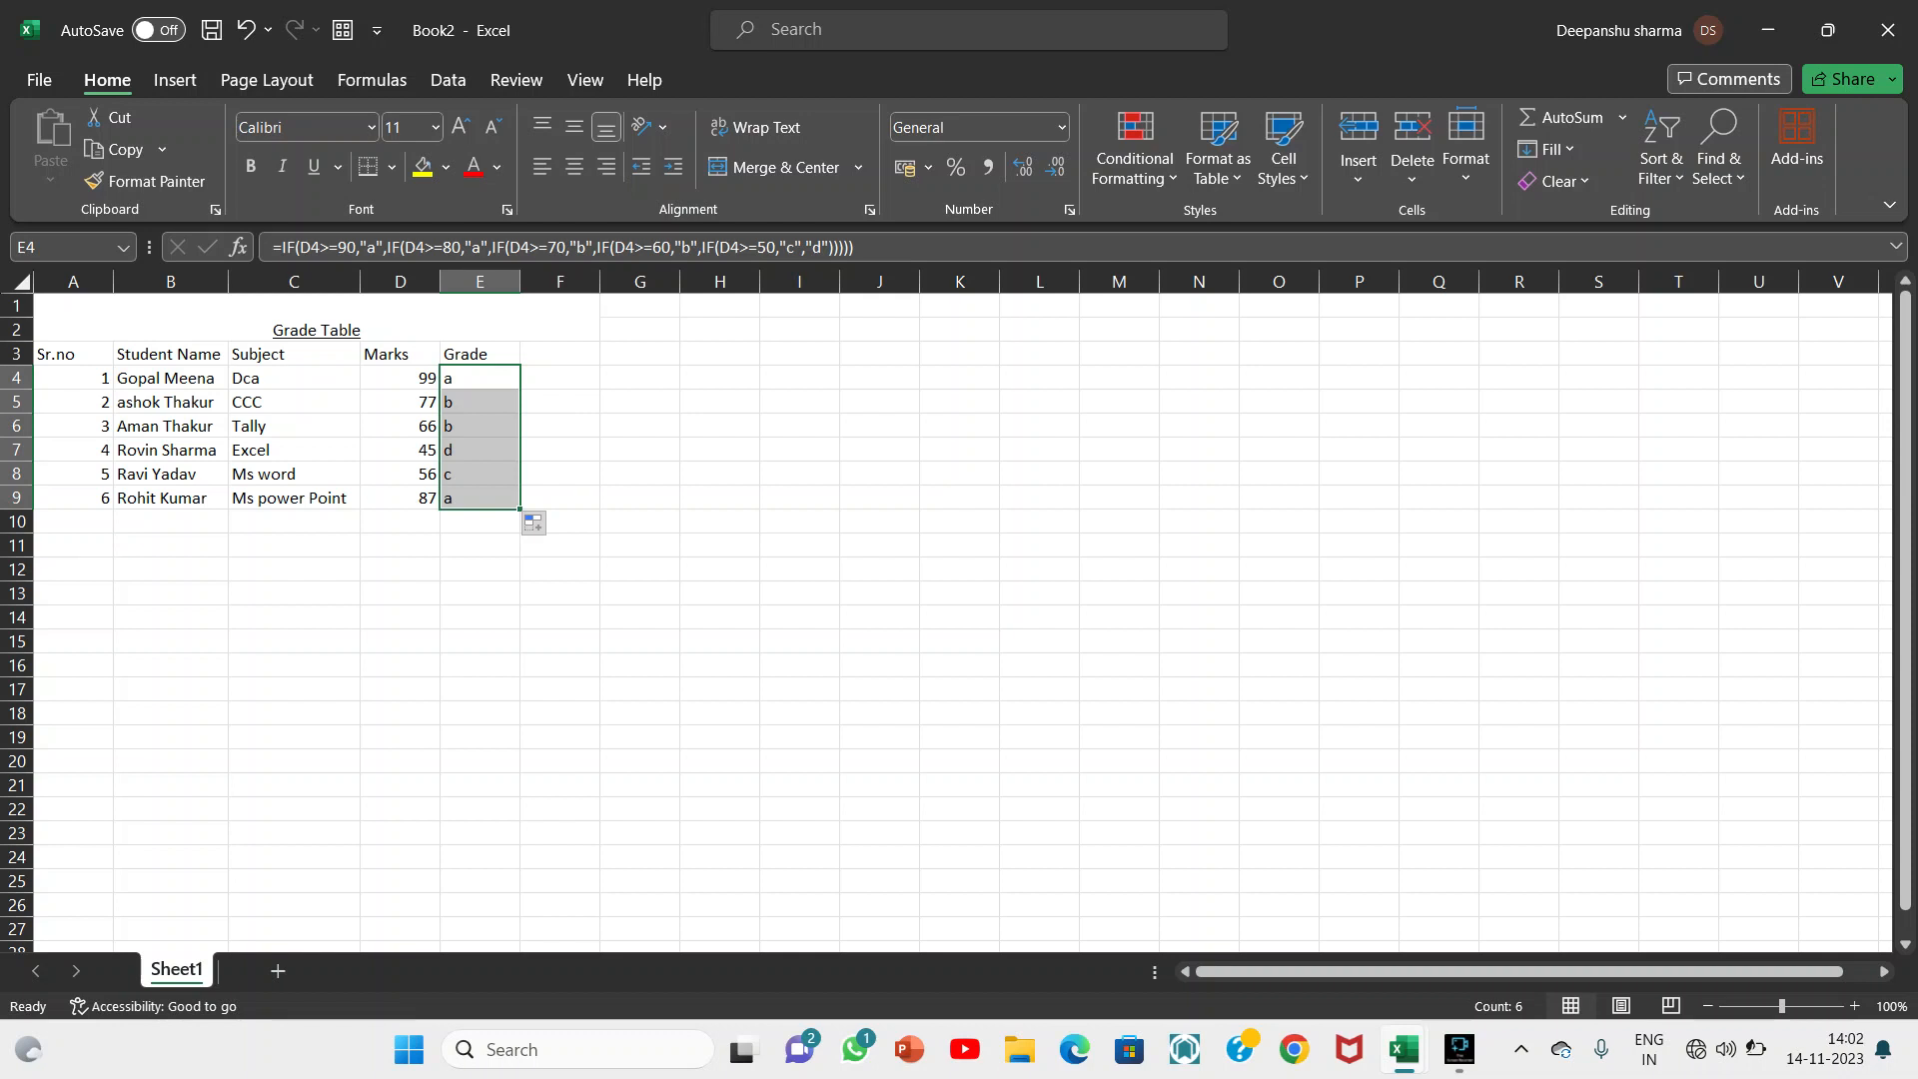
click(480, 283)
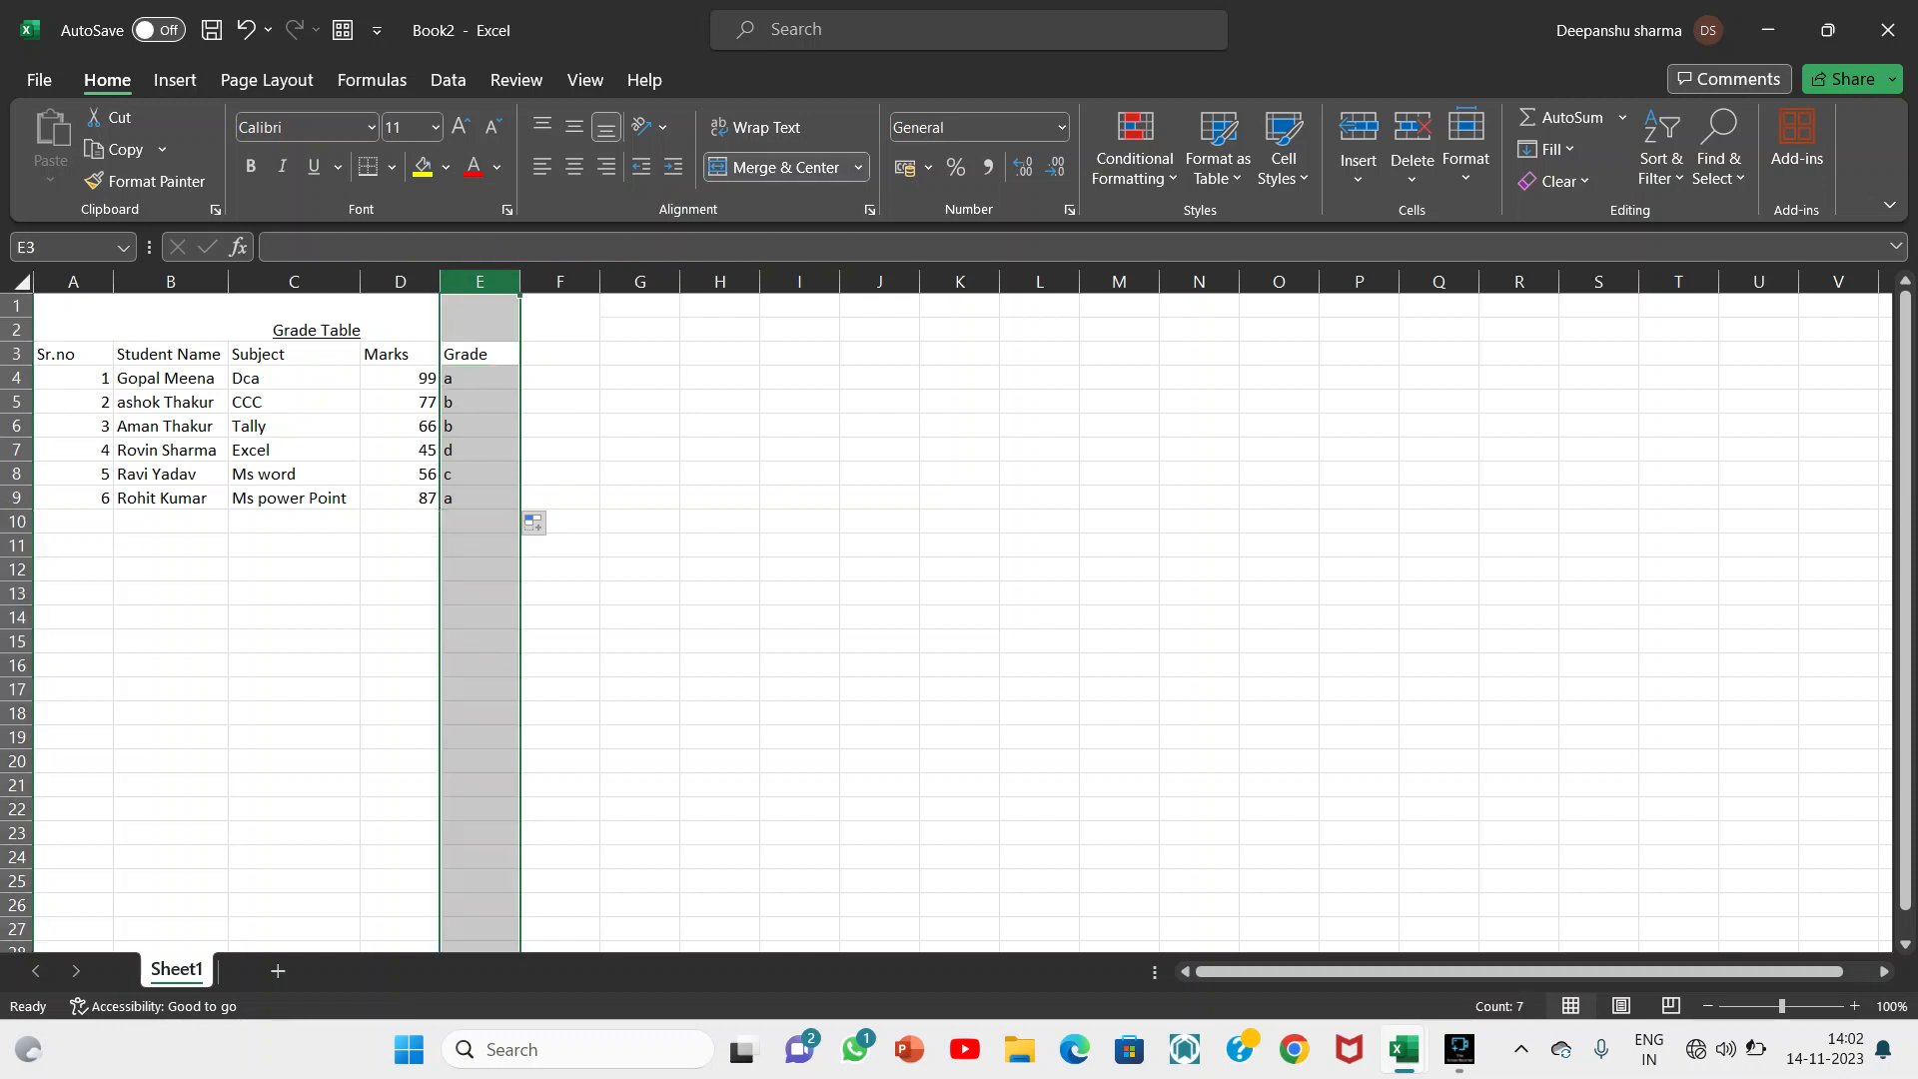
click(479, 377)
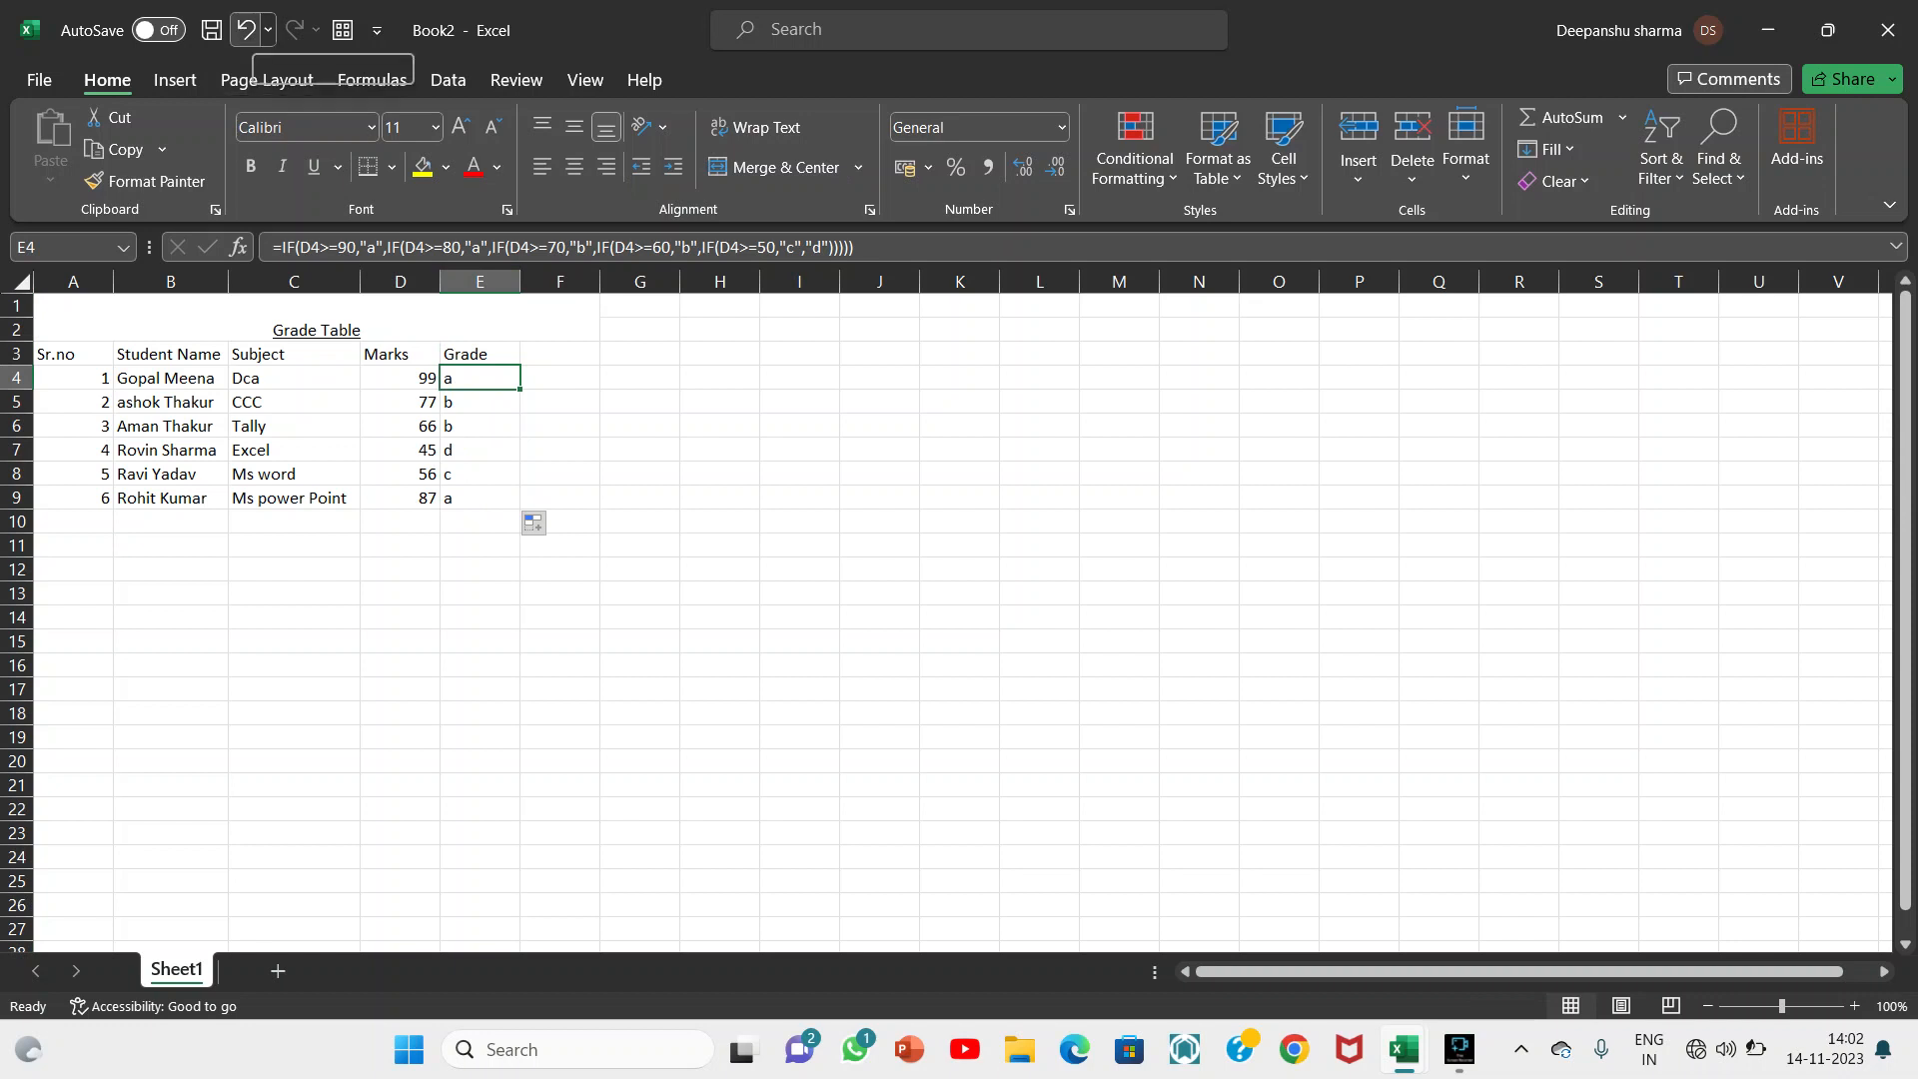
click(246, 30)
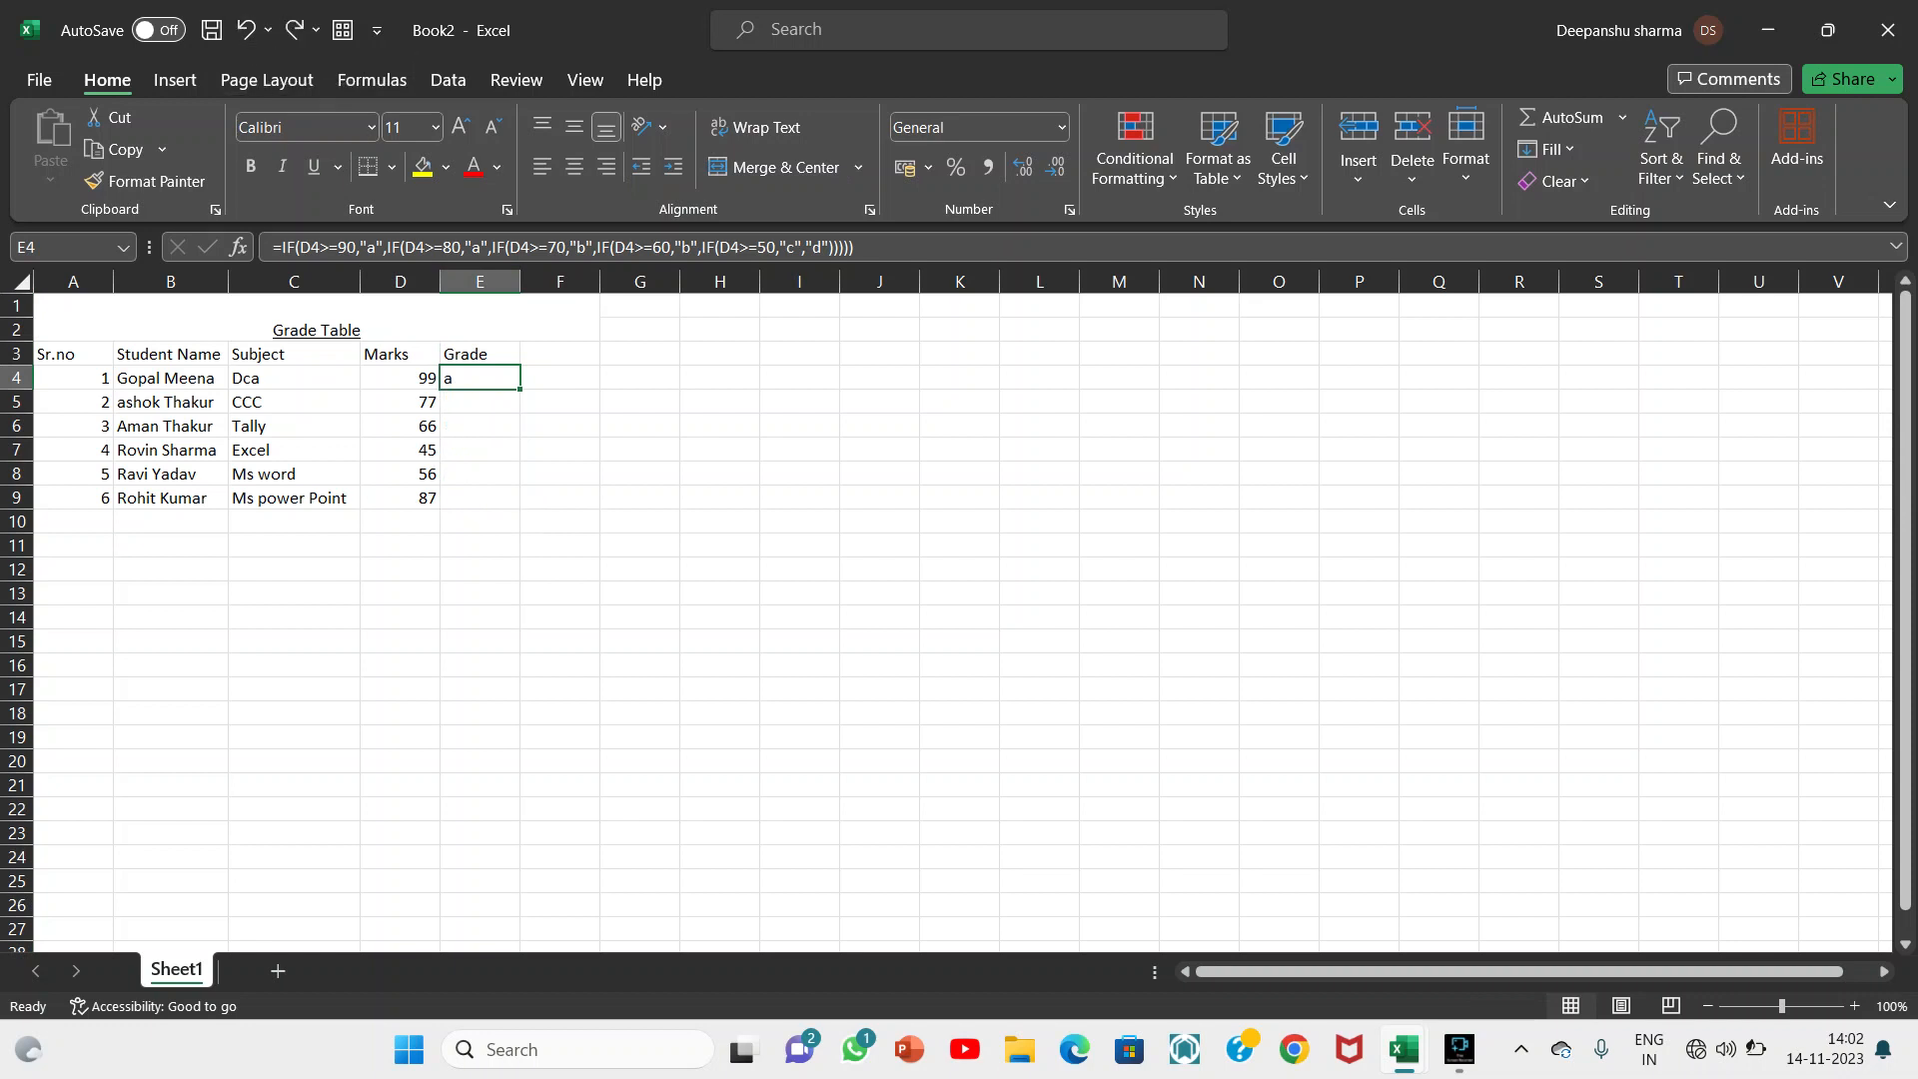
Copy the E4 grade formula down to E5:E9 for the remaining students and deselect the range
drag(519, 390, 519, 509)
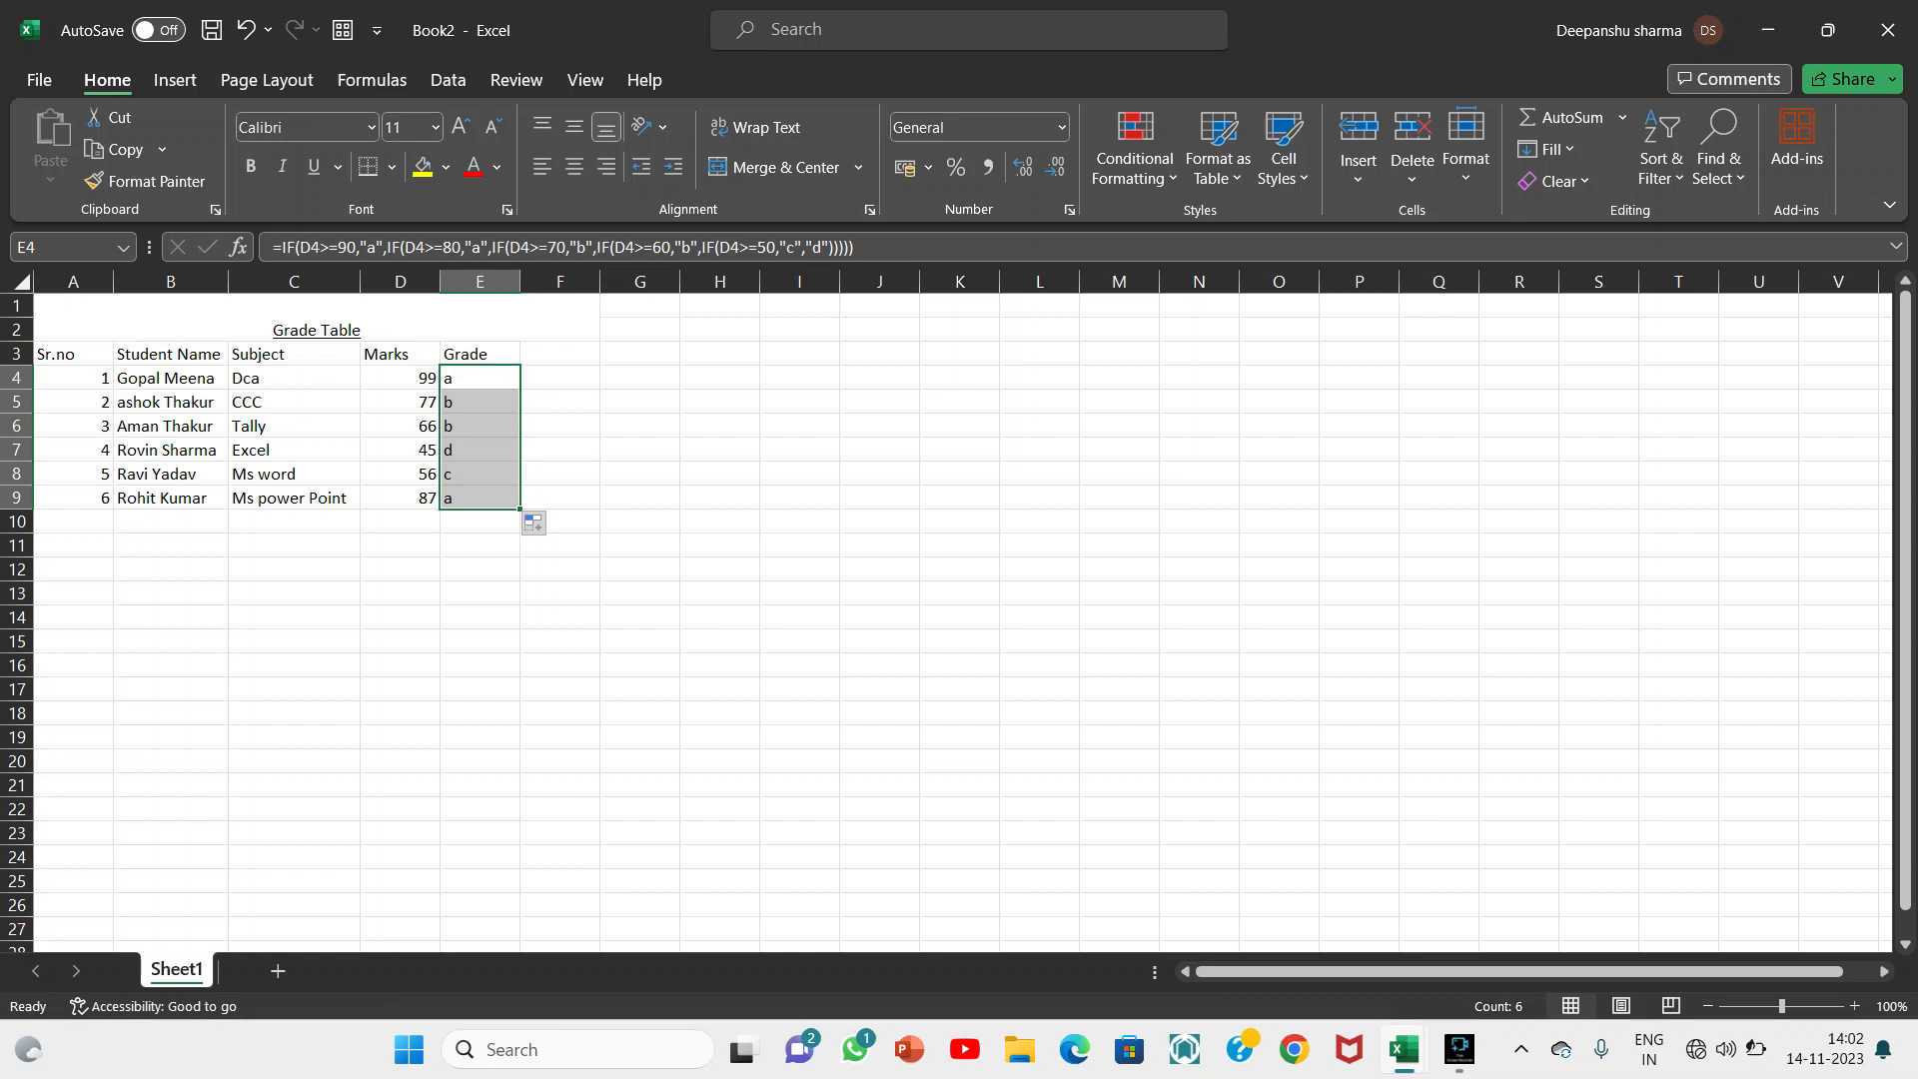
click(720, 545)
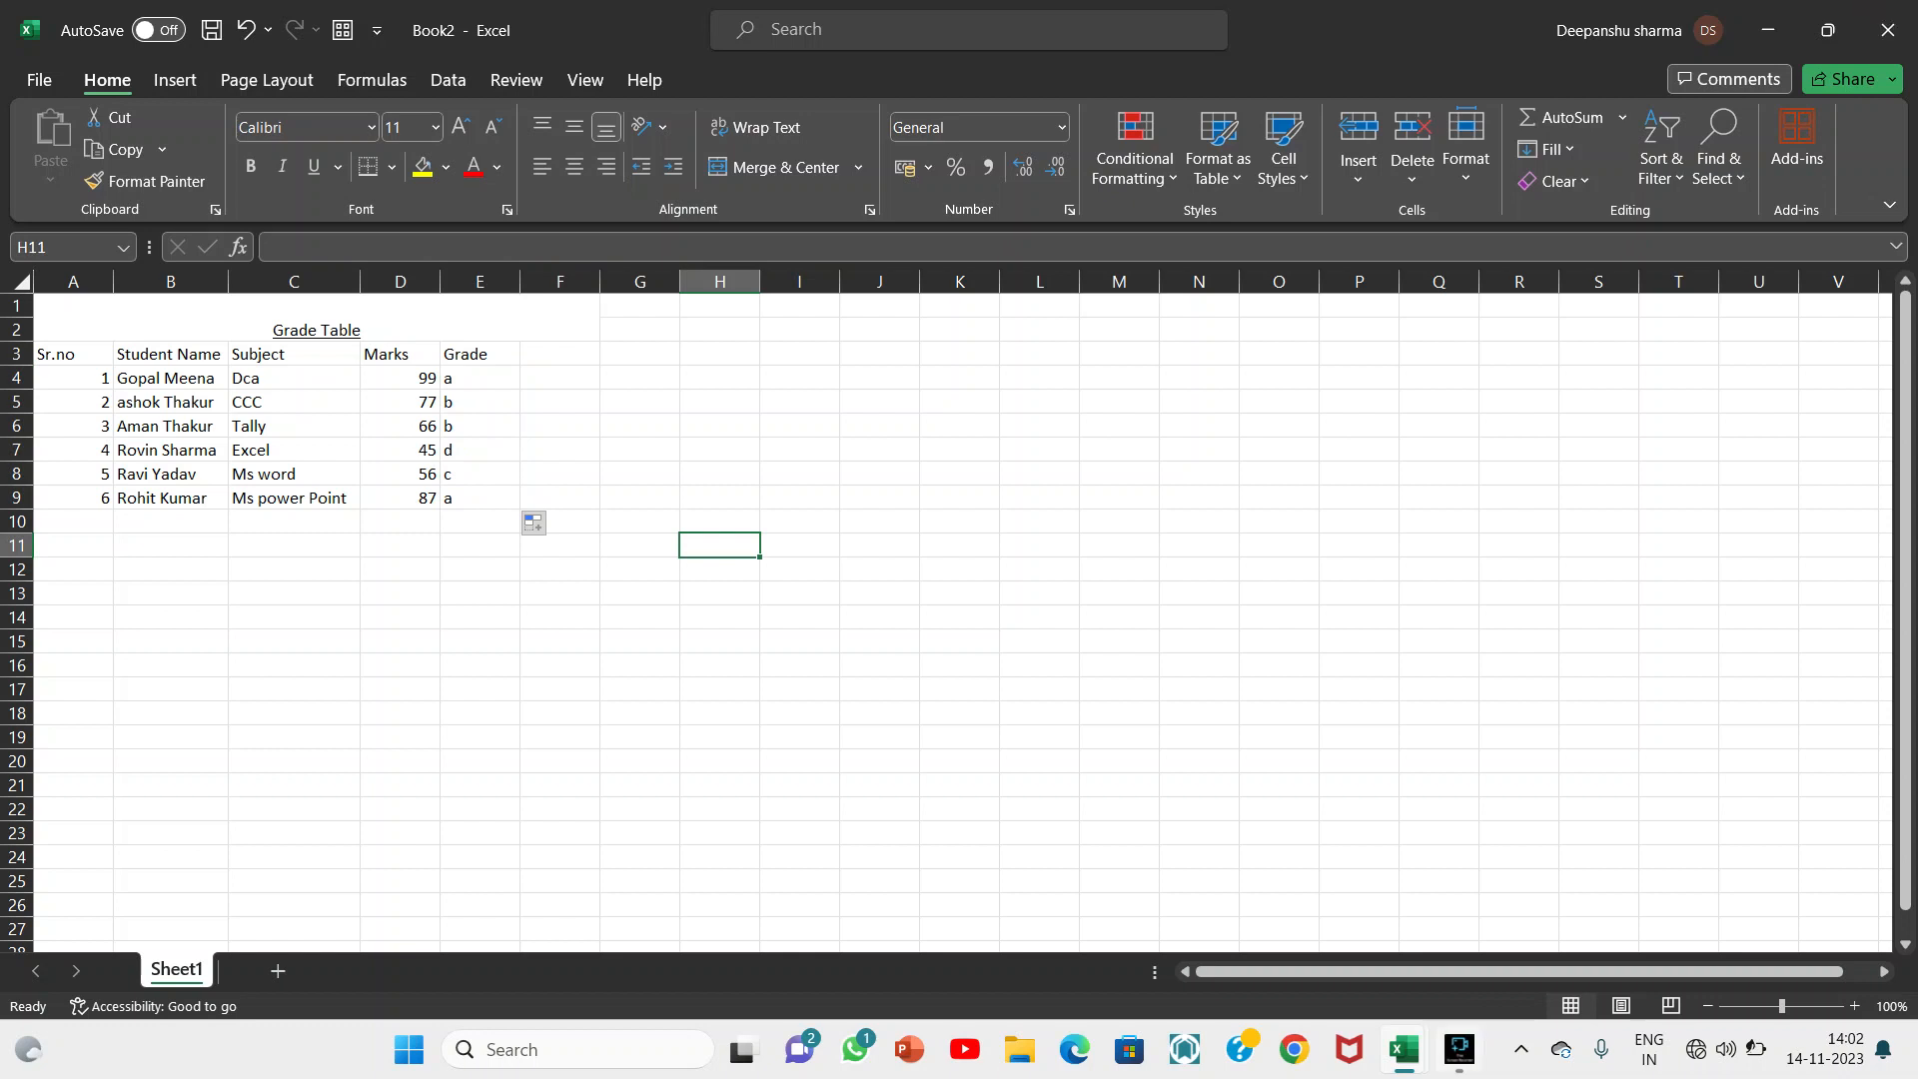
click(1460, 1049)
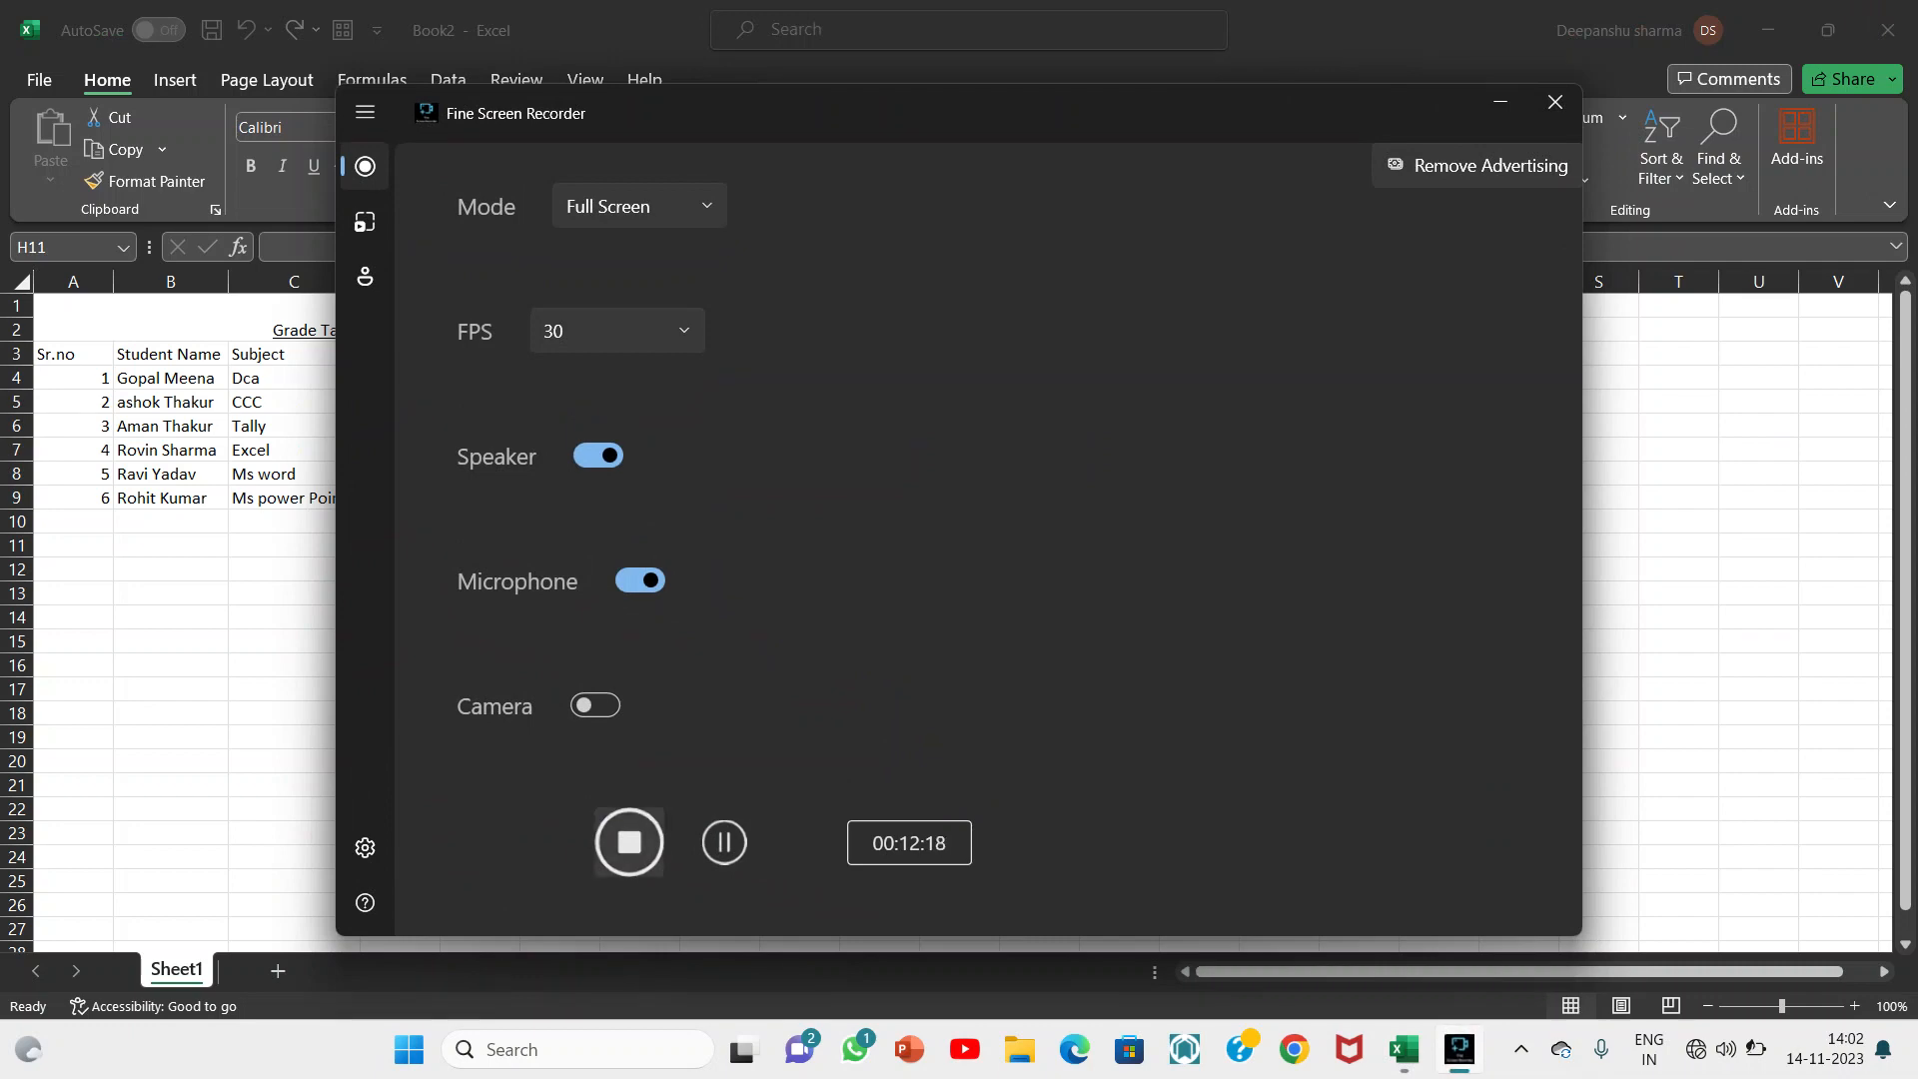